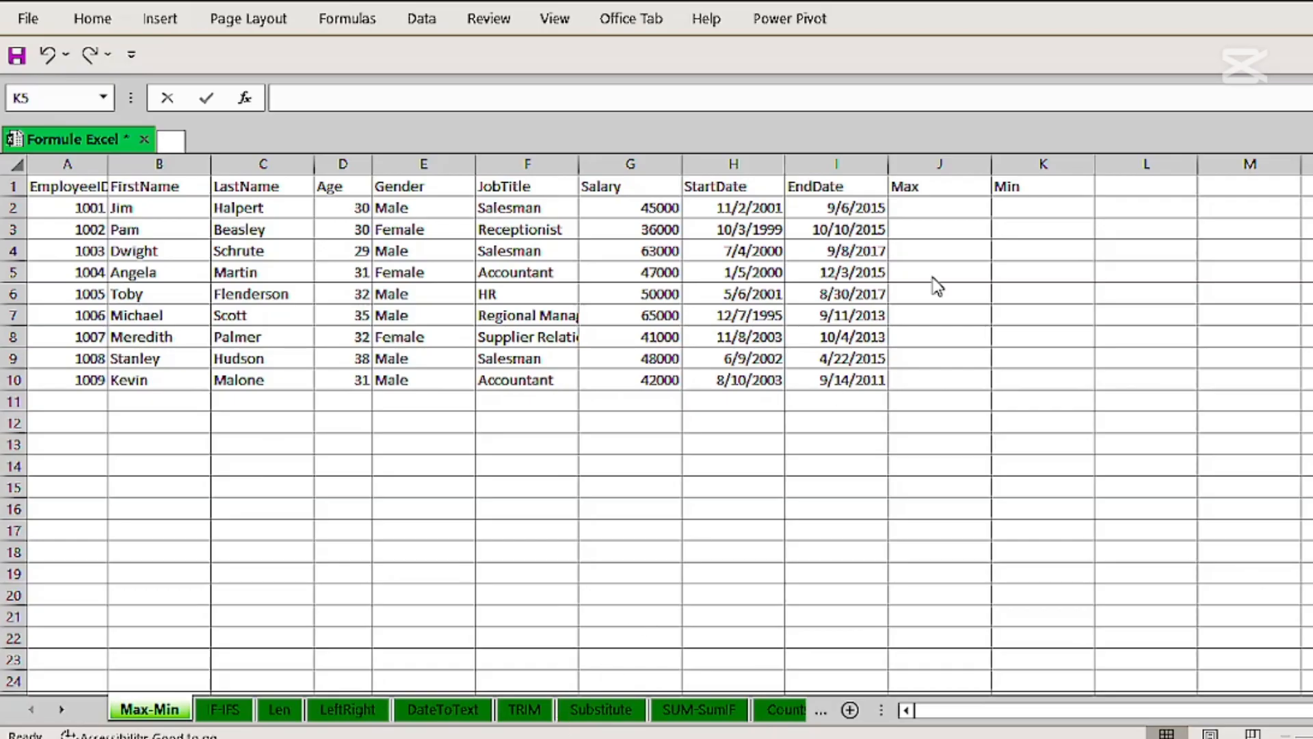
Enter a MAX formula in J2 that returns the latest start date from H2:H10.
left_click(943, 204)
type("=")
key("Escape")
left_click(943, 205)
type("=max")
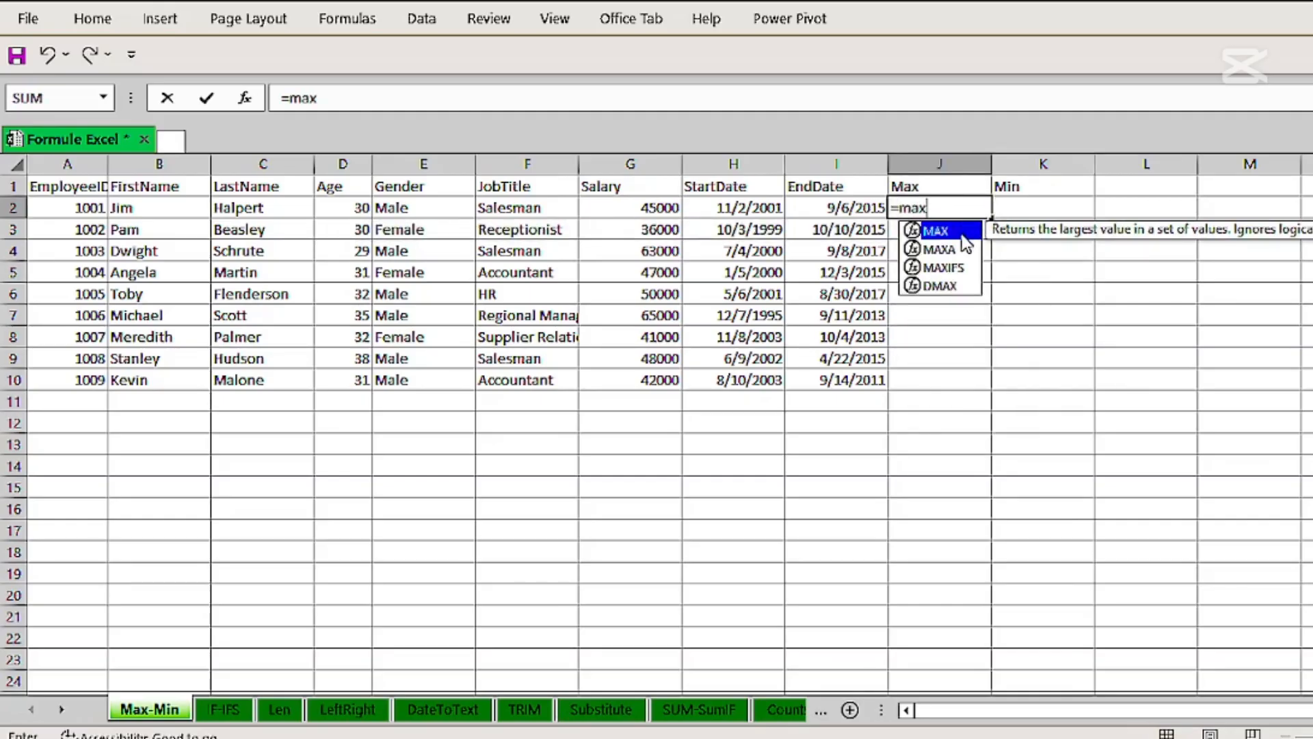
double_click(965, 232)
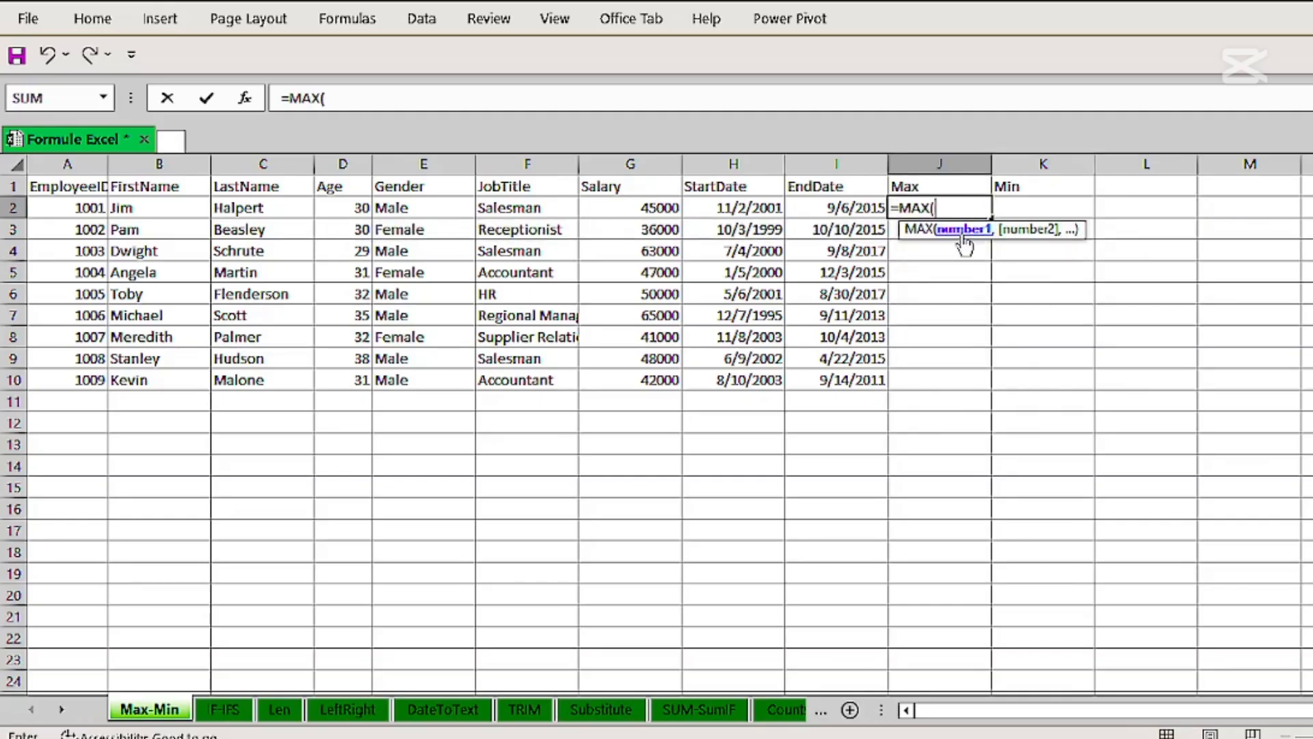
left_click_drag(762, 211, 758, 374)
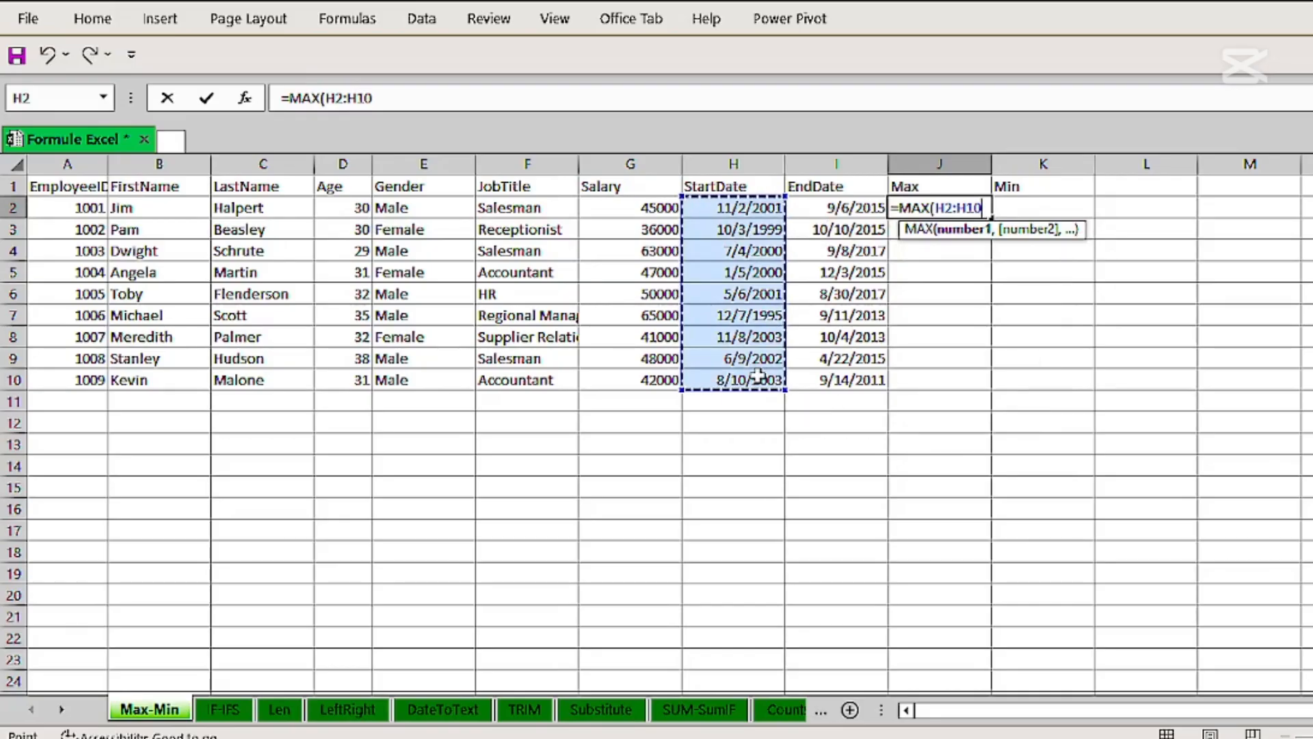
key("Return")
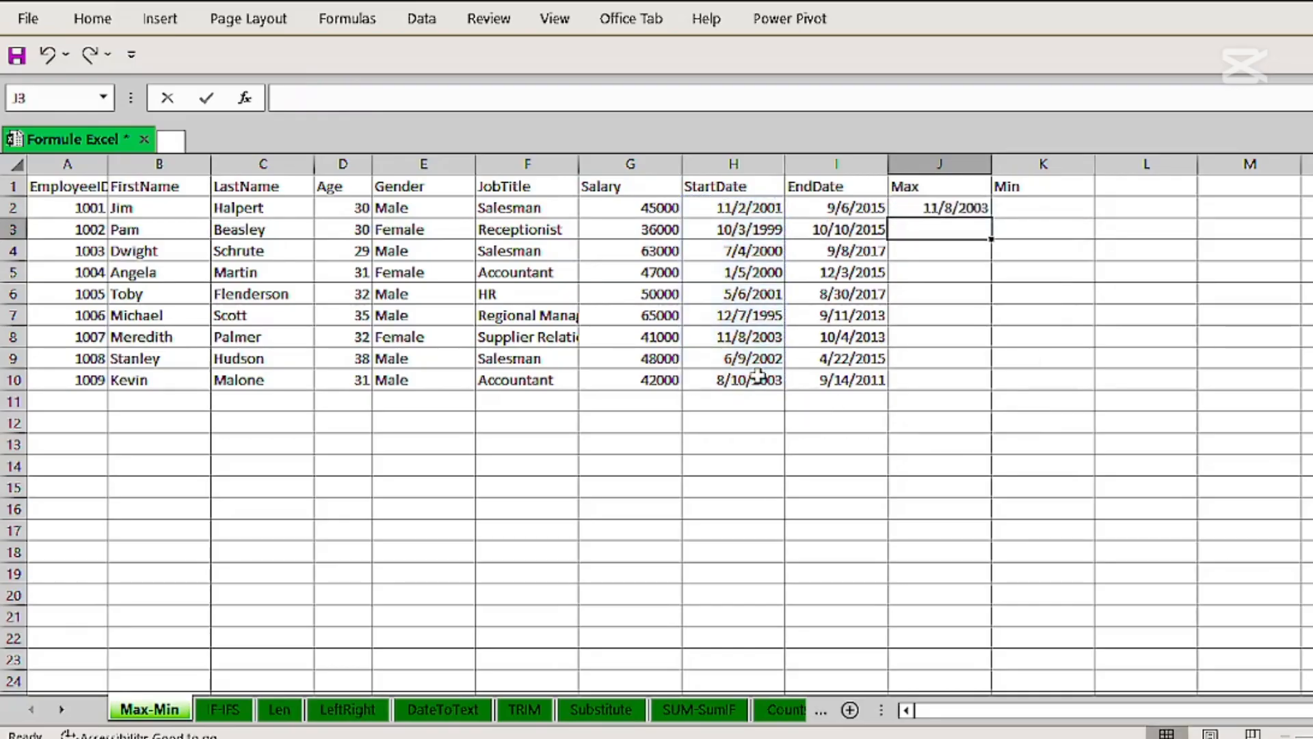
Enter a MIN formula in K2 that returns the earliest start date from H2:H10.
left_click(1028, 212)
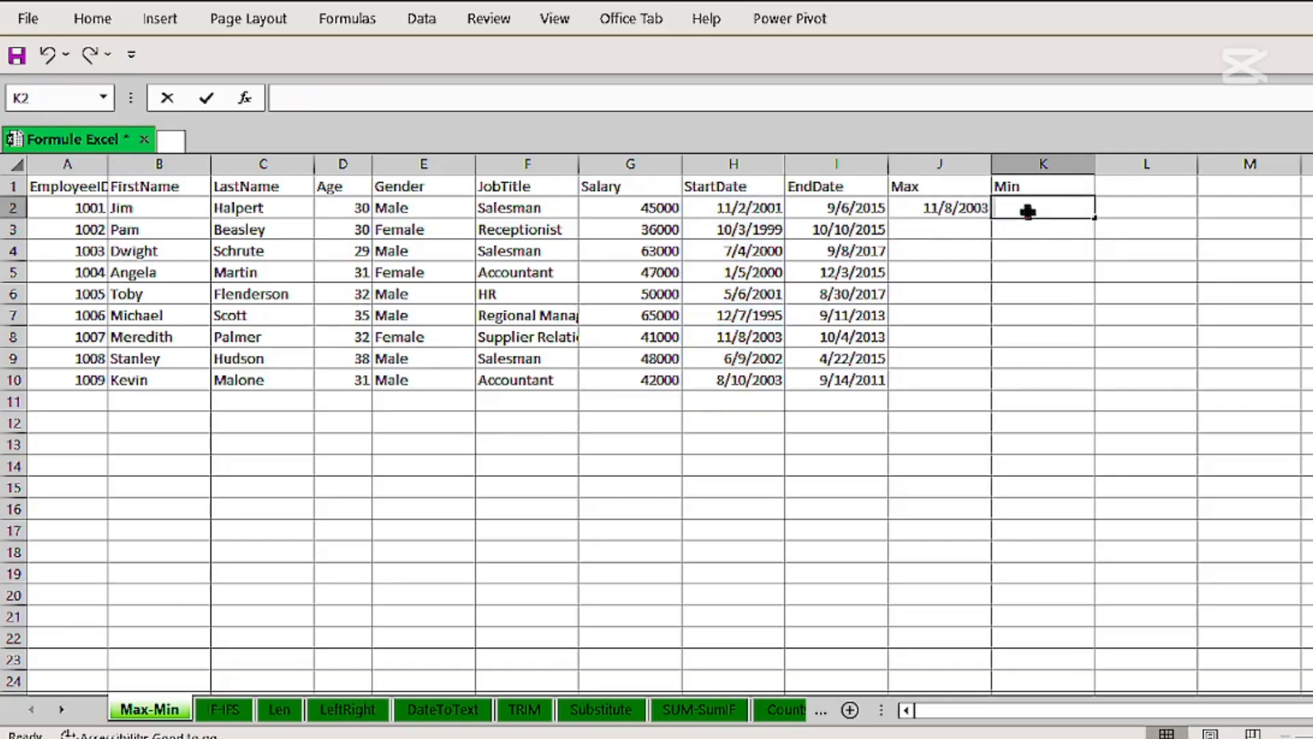
type("=min")
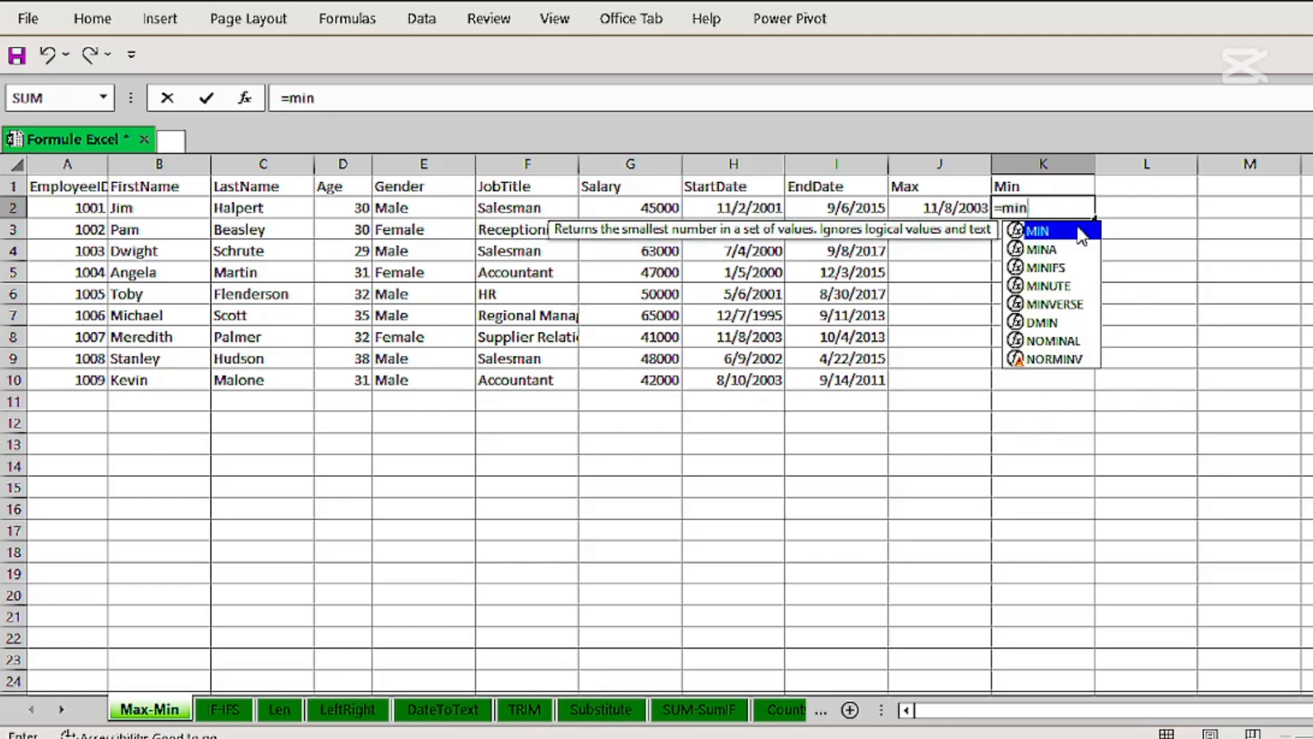
double_click(1078, 231)
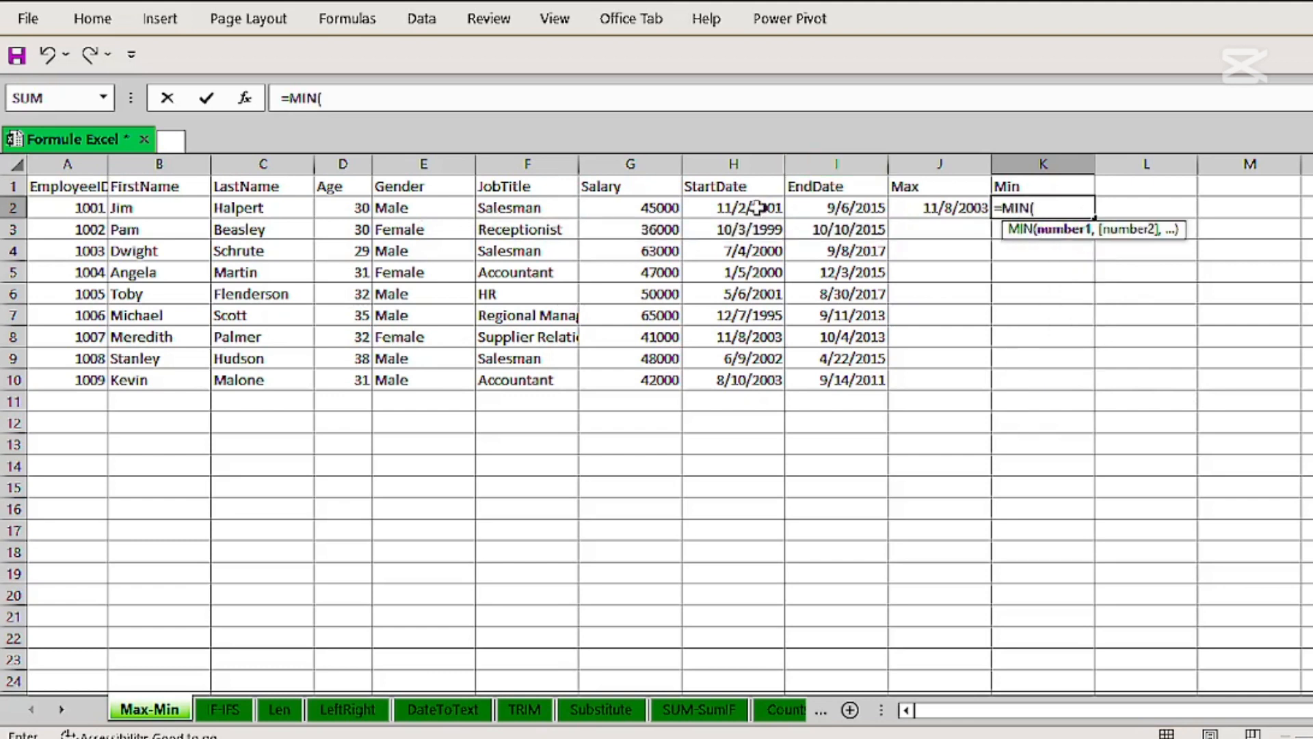
left_click_drag(760, 209, 760, 373)
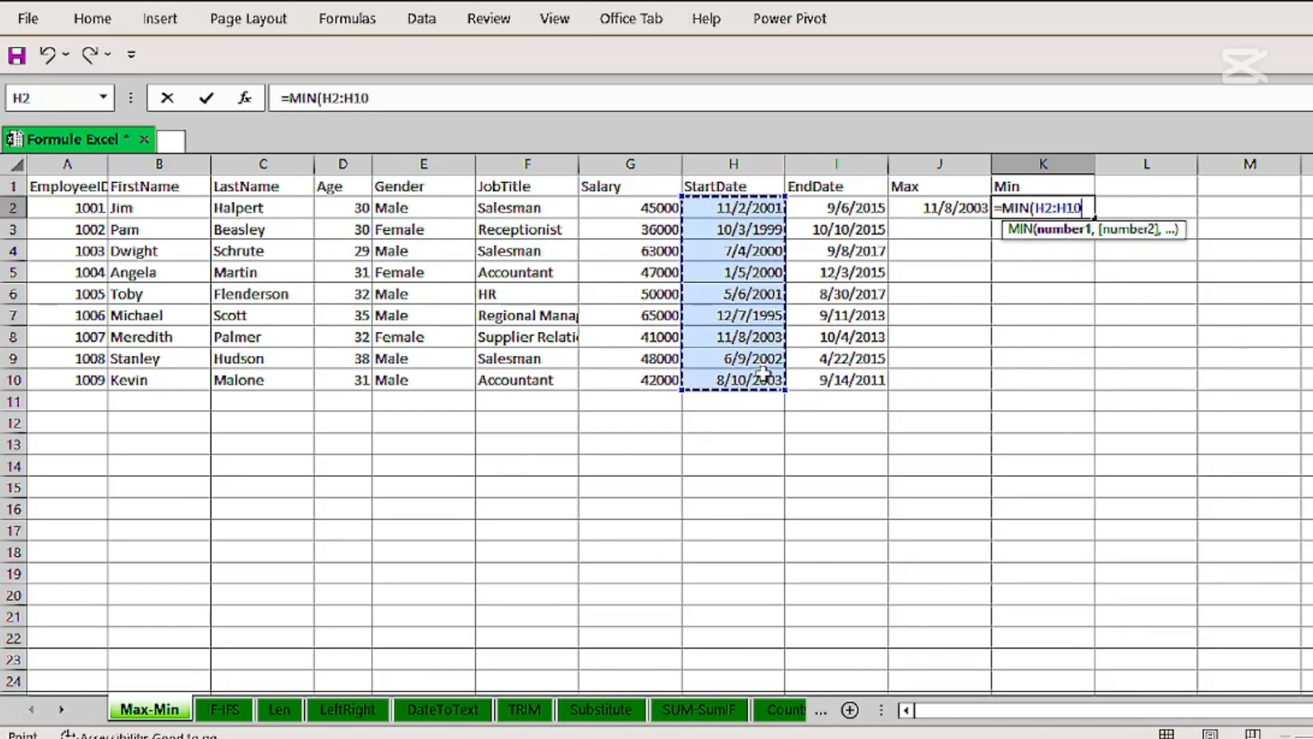
key("Return")
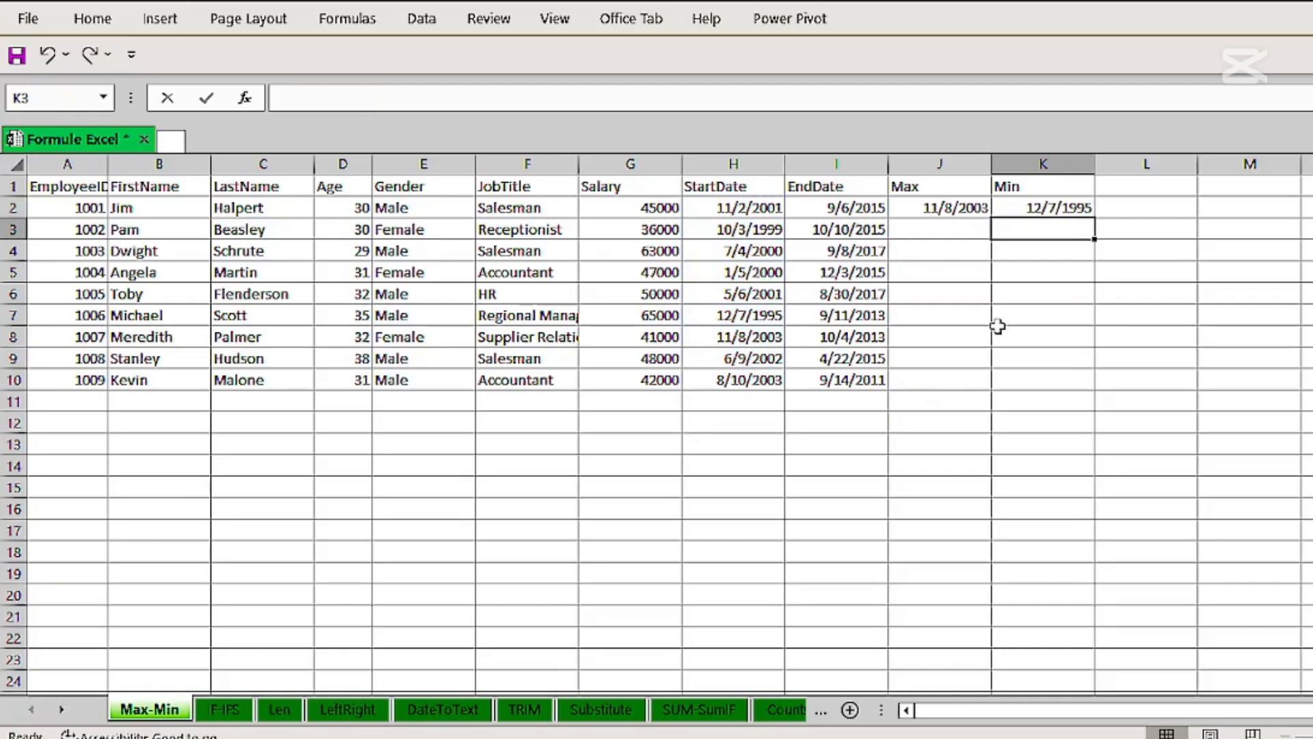
Calculate the highest salary from G2:G10 with MAX in J5 and highlight the matching employee's row 7.
left_click(921, 276)
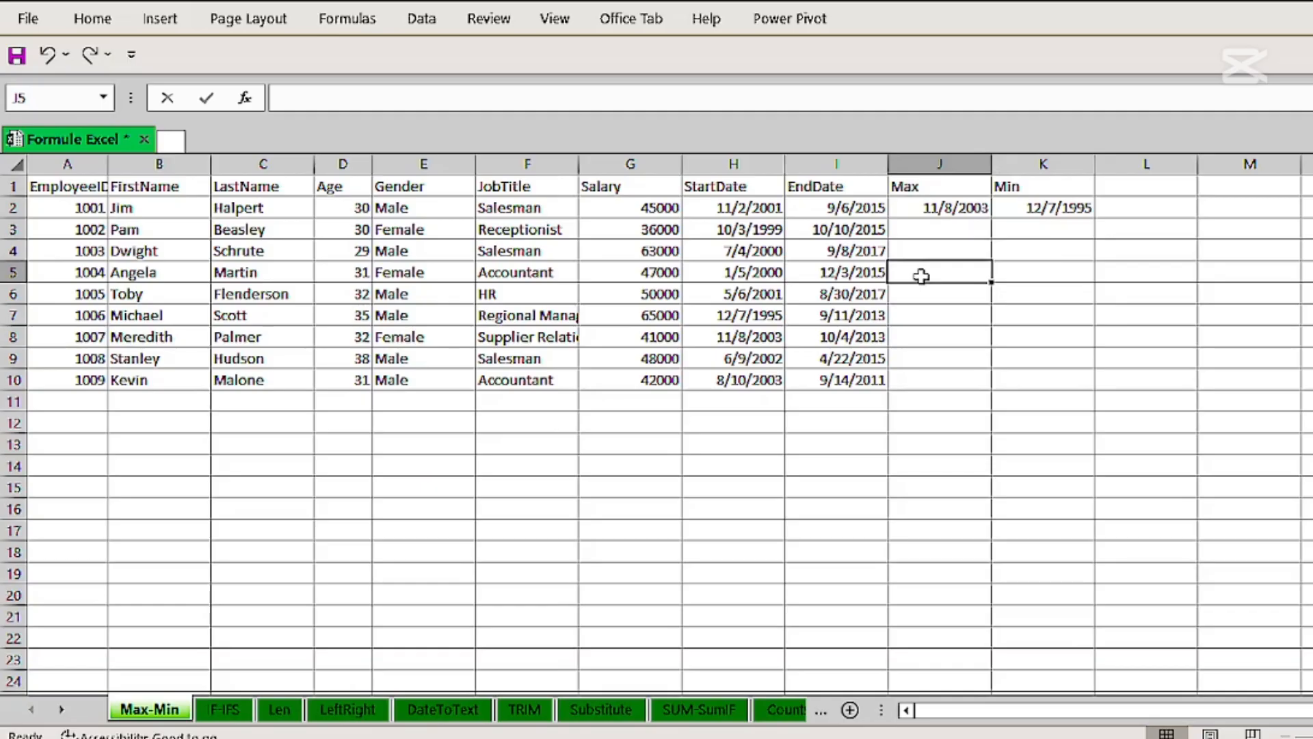
type("=max")
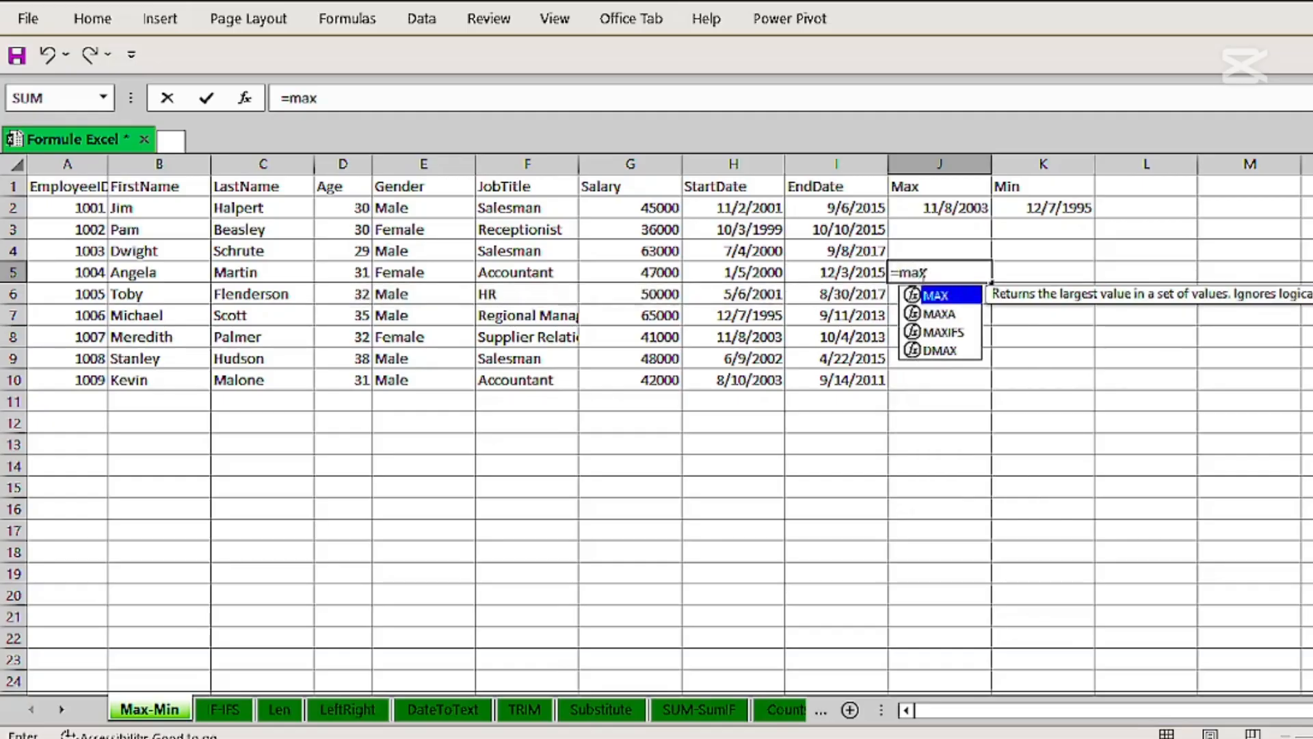
double_click(936, 298)
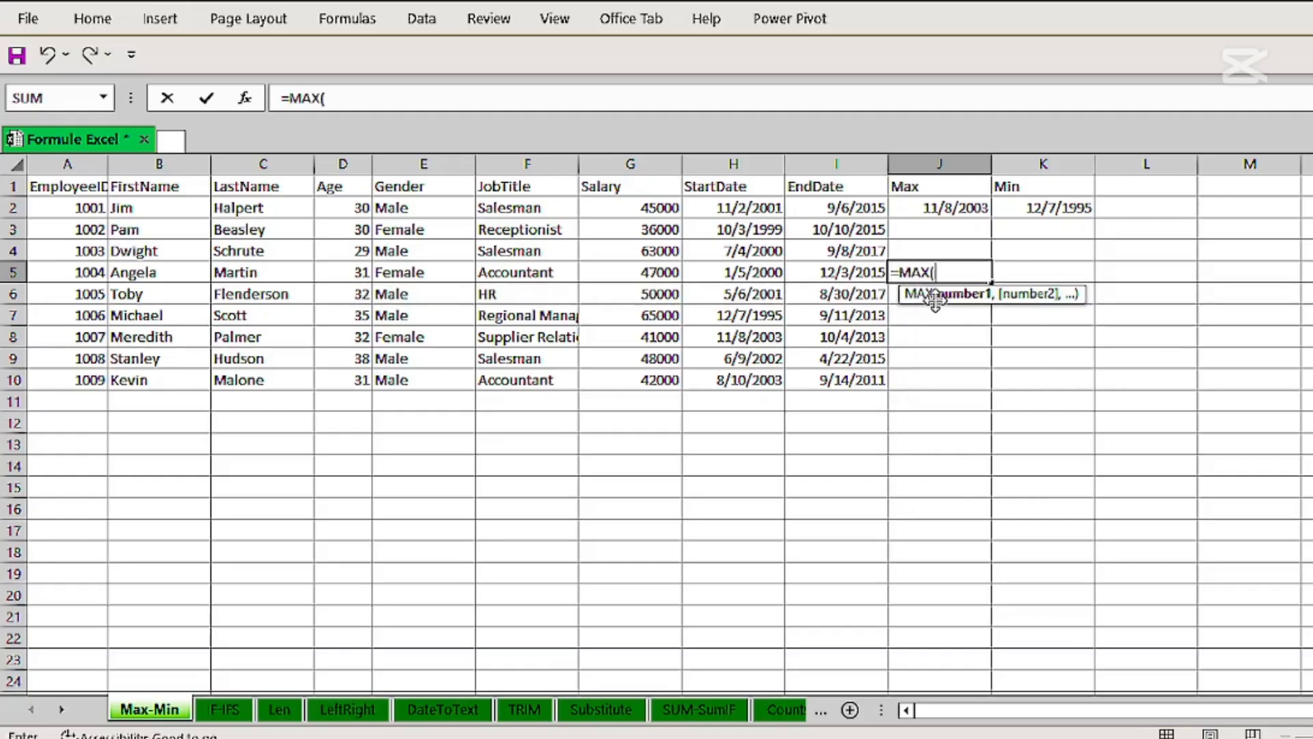
left_click_drag(612, 202, 655, 372)
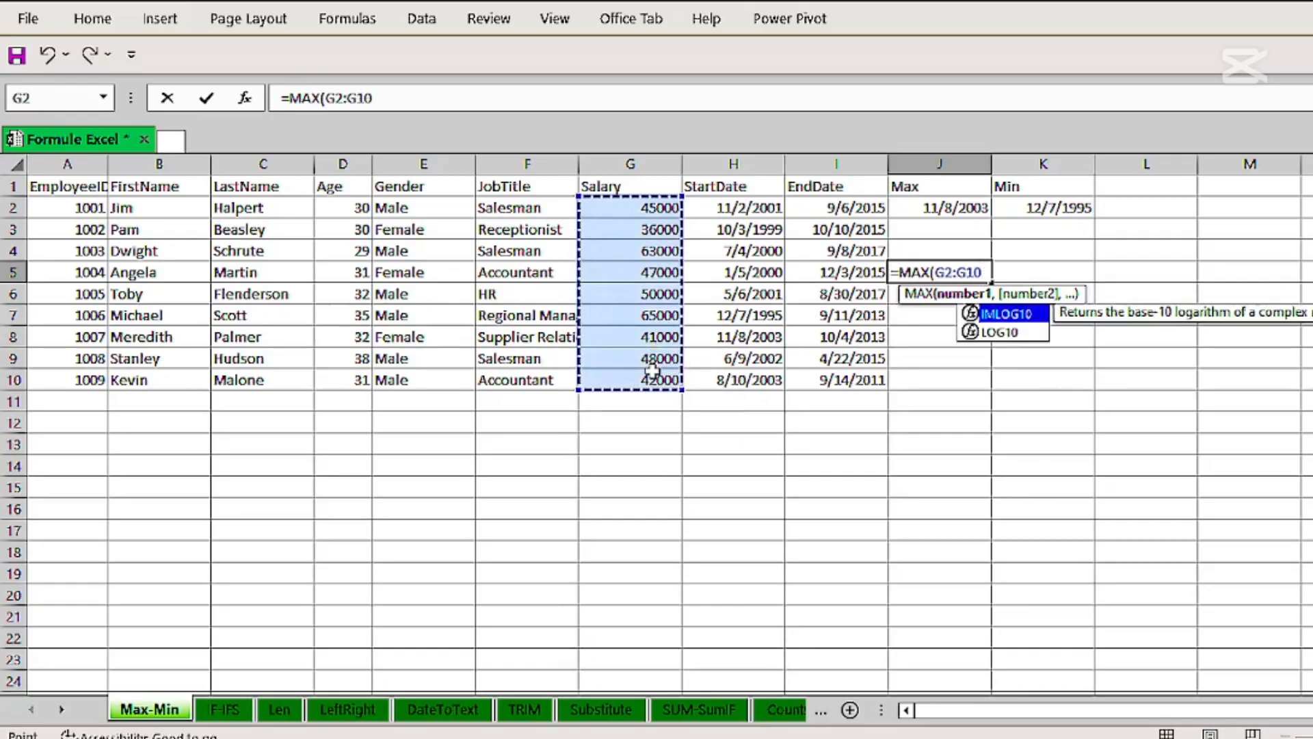
key("Return")
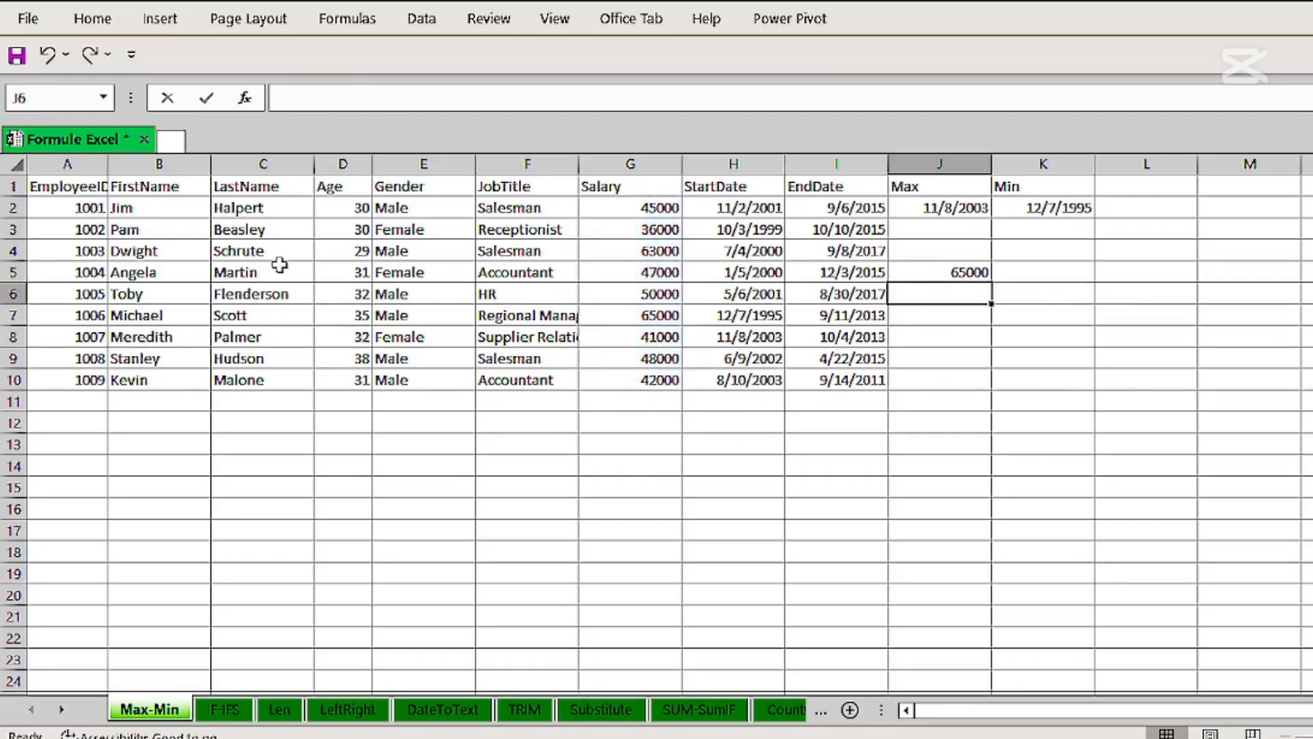
left_click(5, 316)
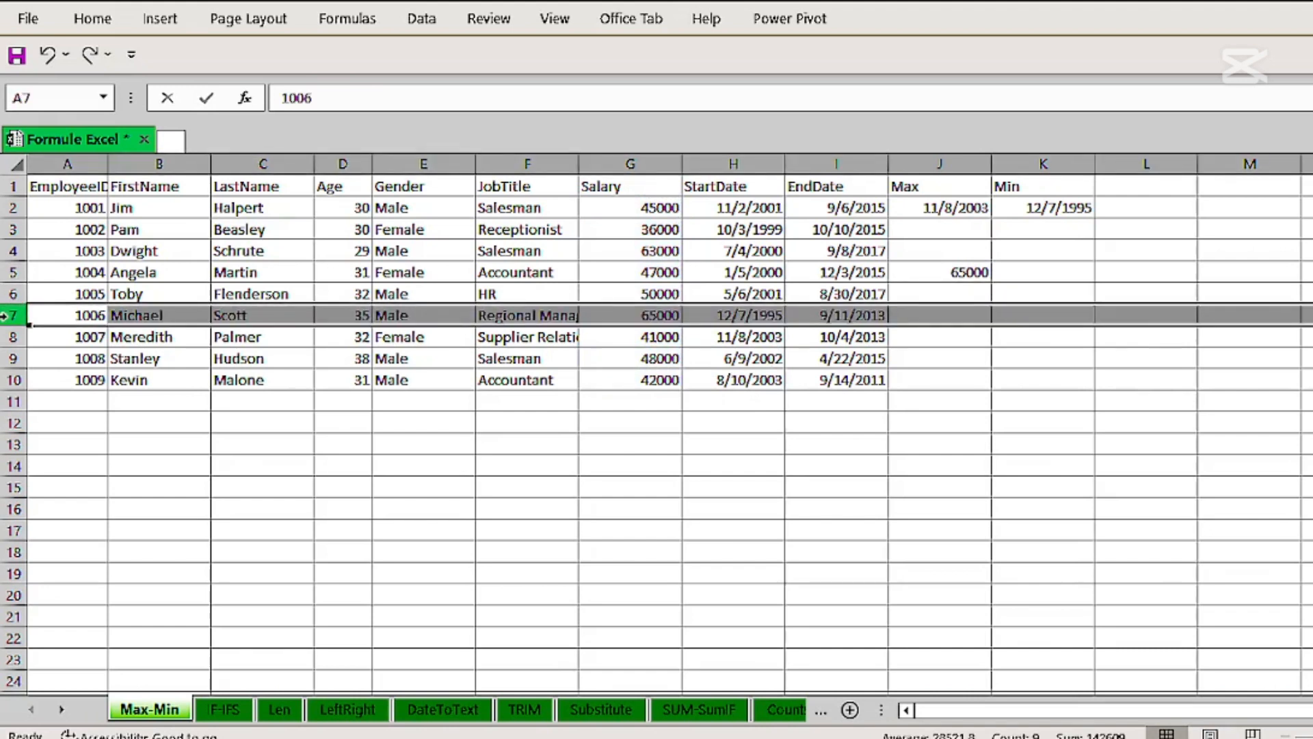
Calculate the lowest salary from G2:G10 with MIN in K5 and highlight the matching employee's row 3.
left_click(1031, 271)
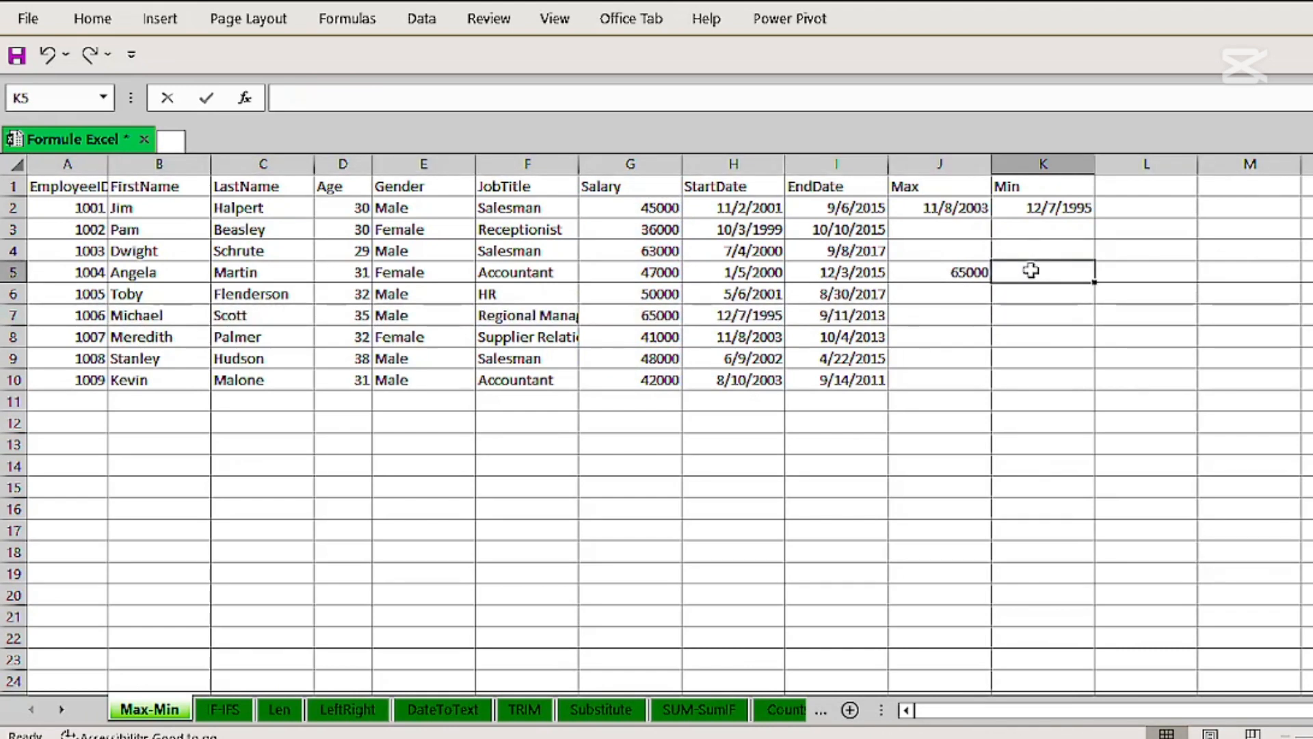
type("=min")
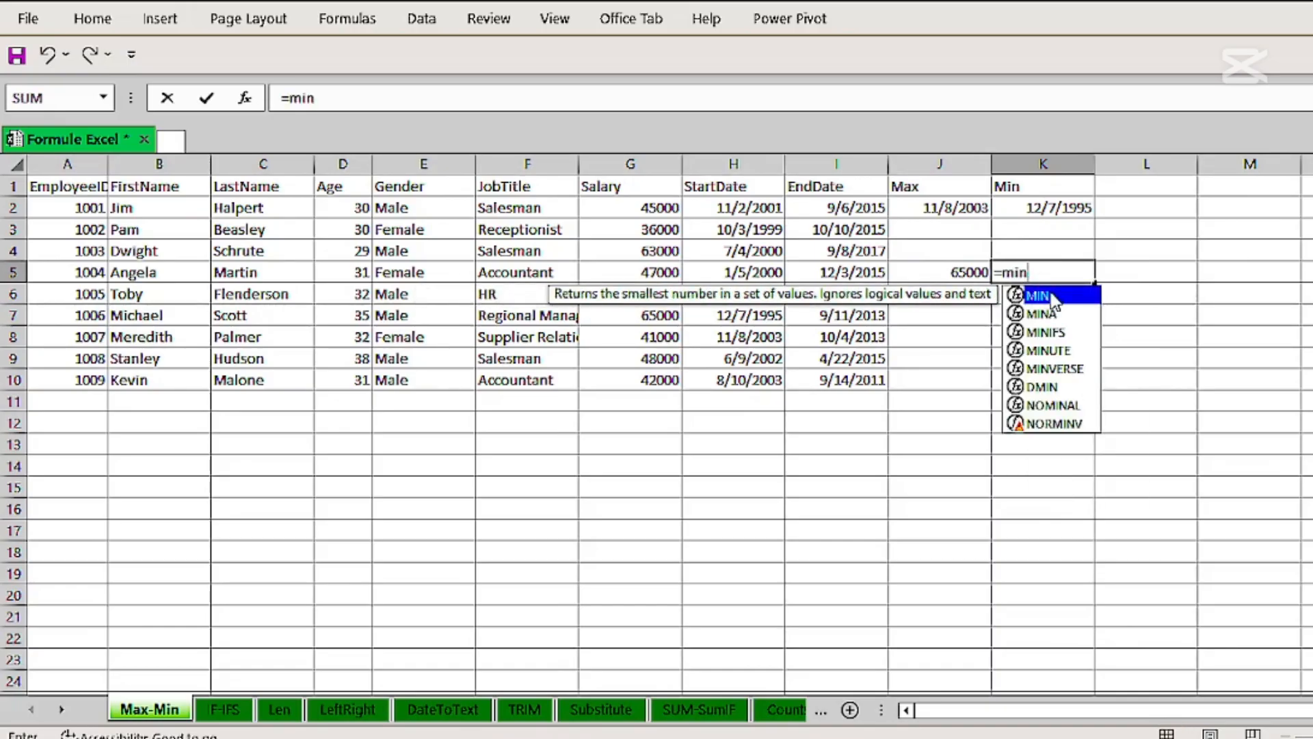
double_click(1053, 299)
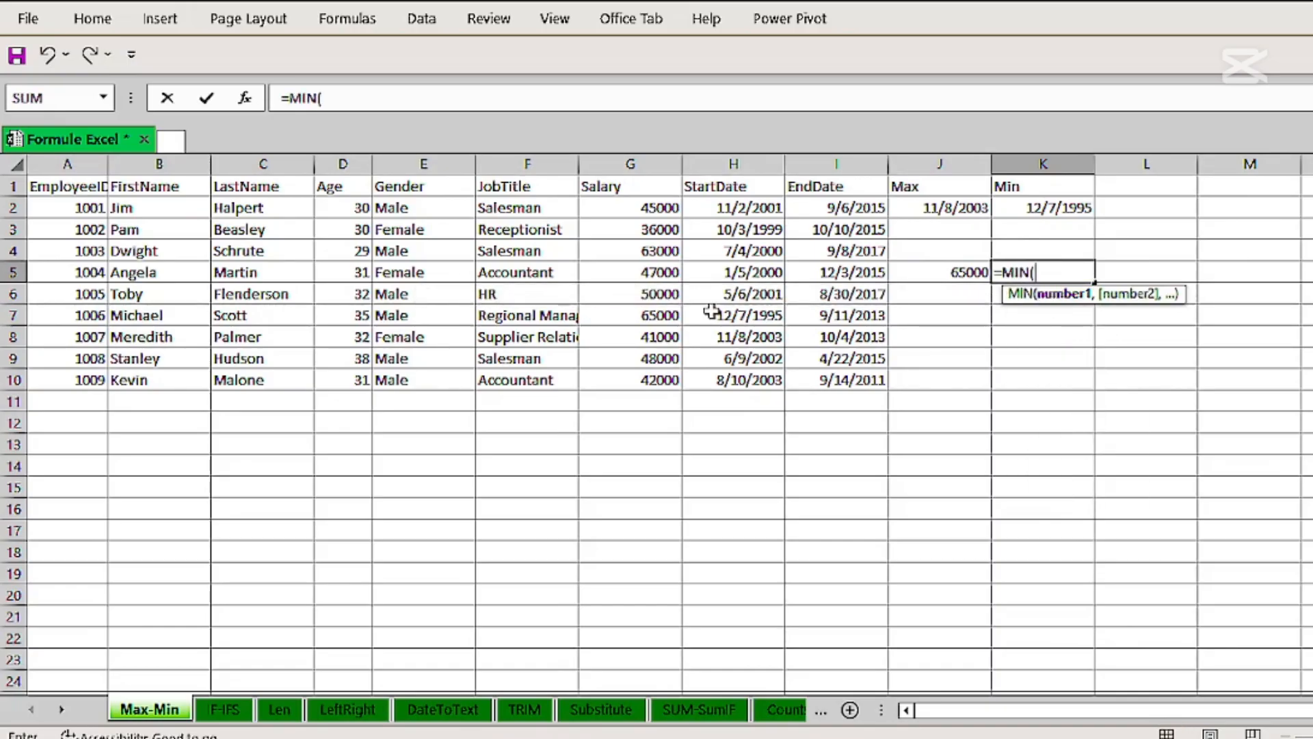
left_click_drag(639, 207, 645, 374)
key("Return")
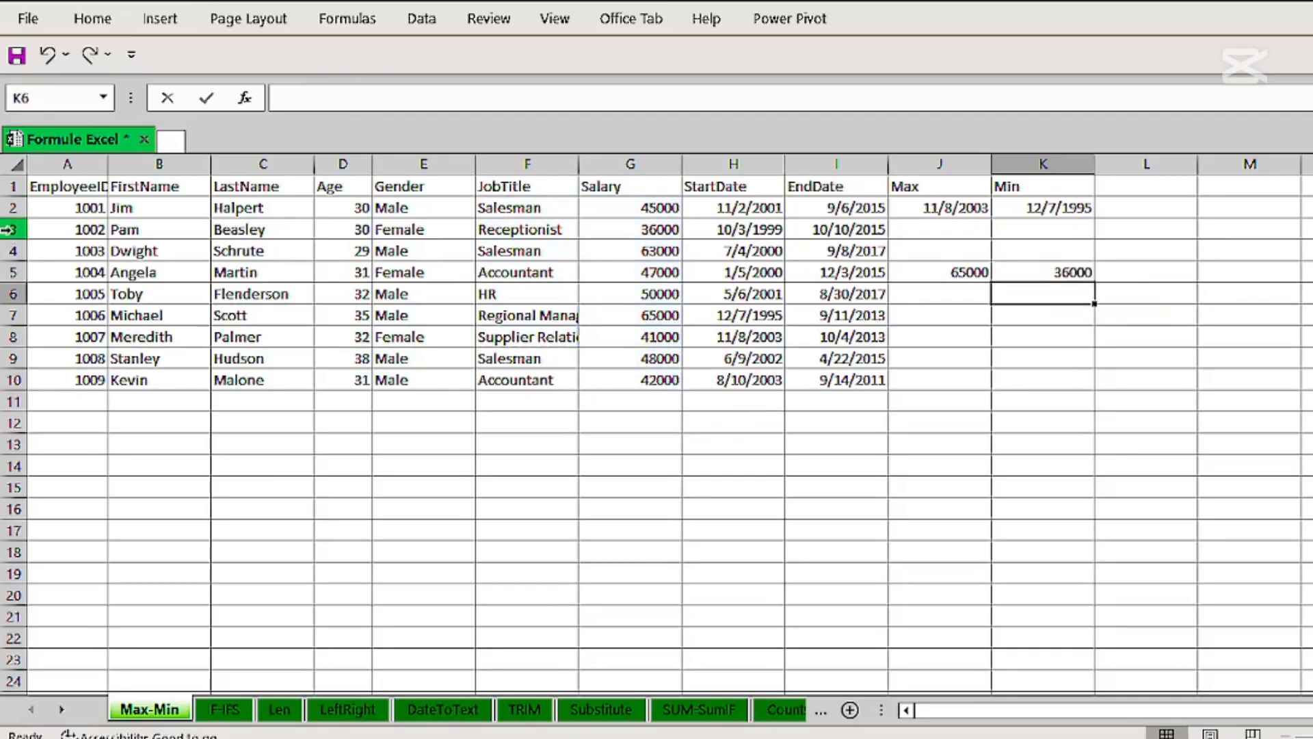
left_click(9, 229)
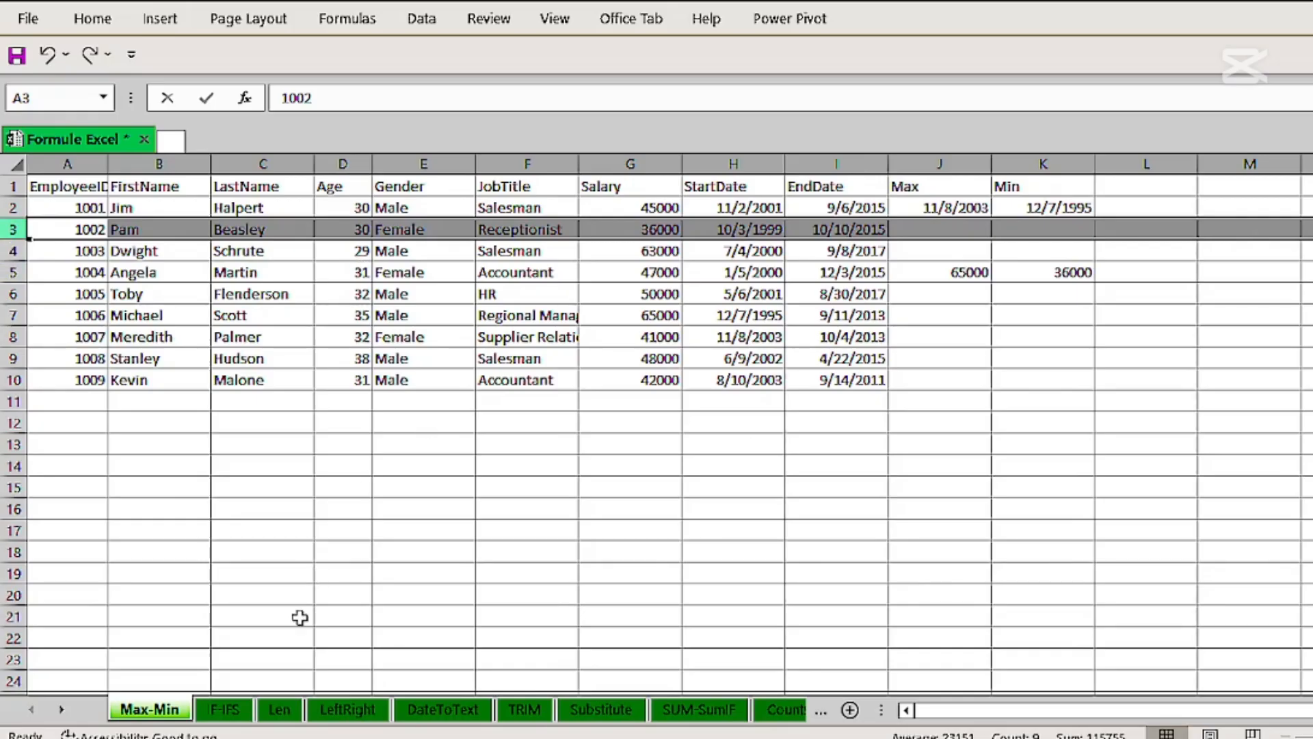
On the IF-IFS sheet, begin an IF formula in J2 with the logical test D2:D10>30.
left_click(236, 716)
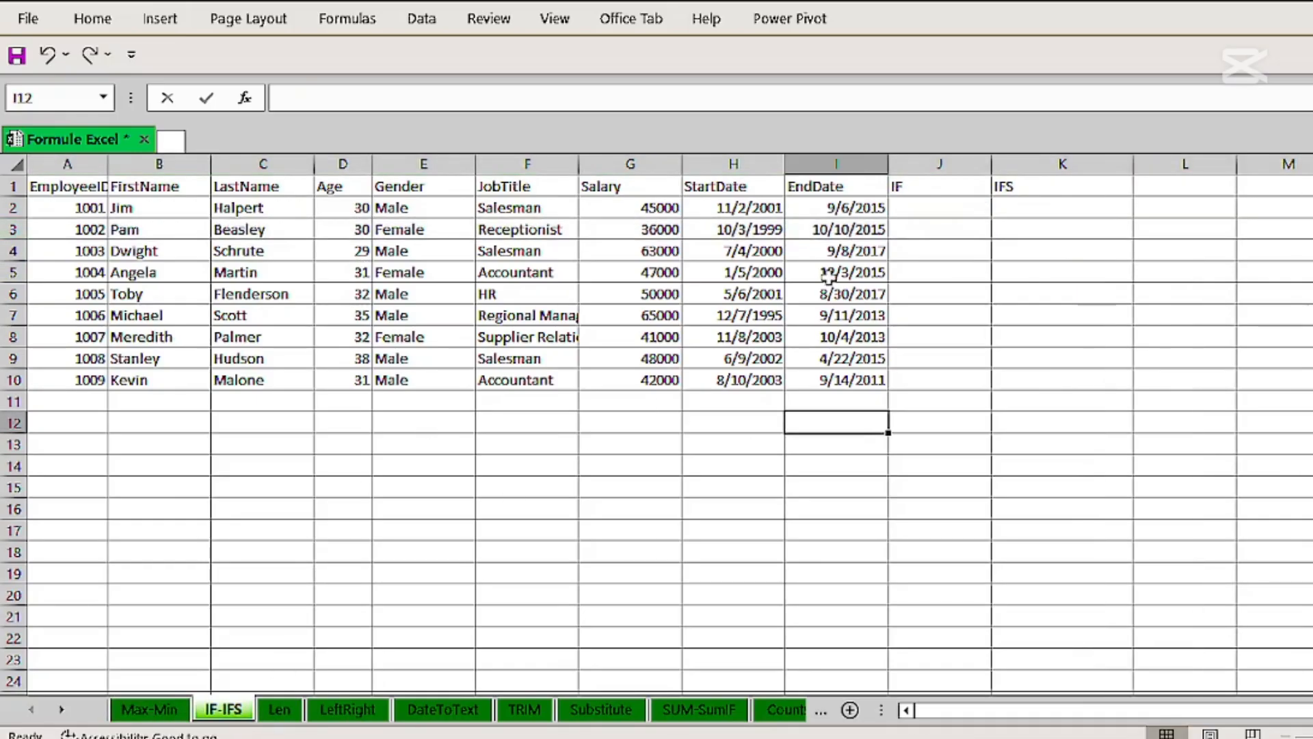
left_click(933, 212)
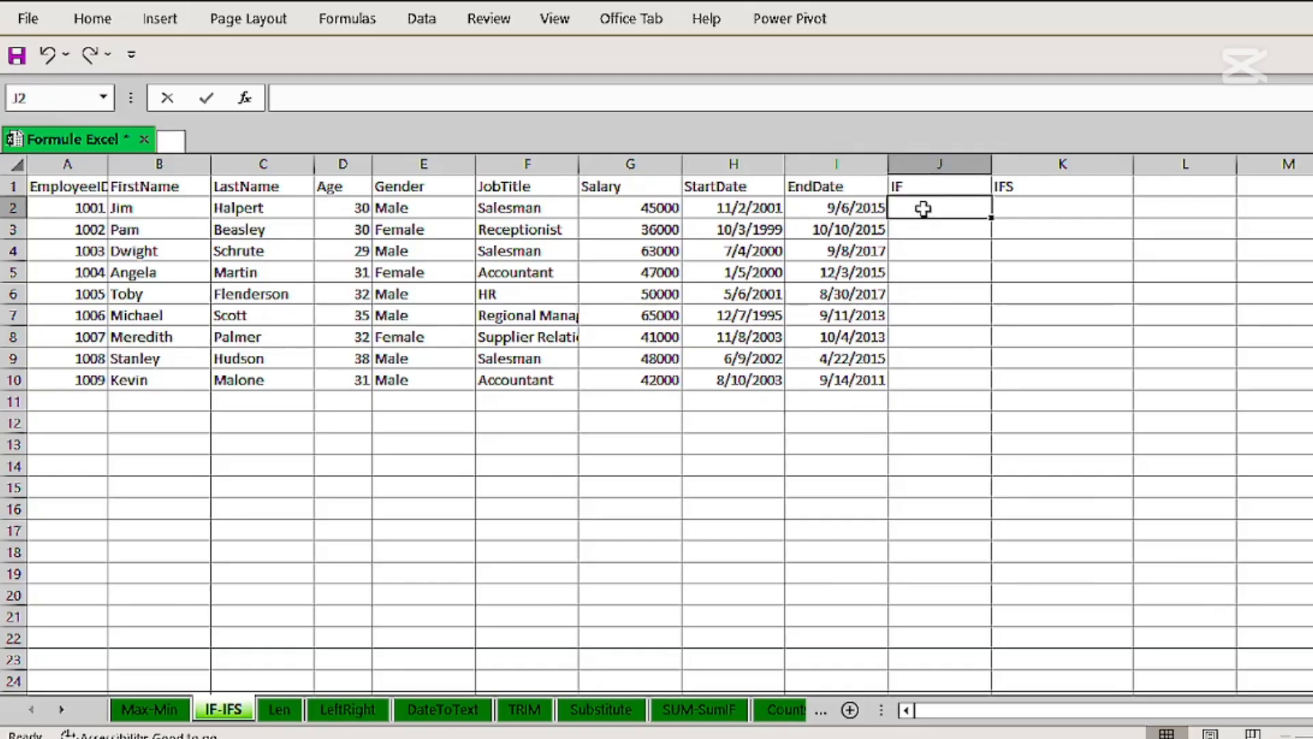
type("=if")
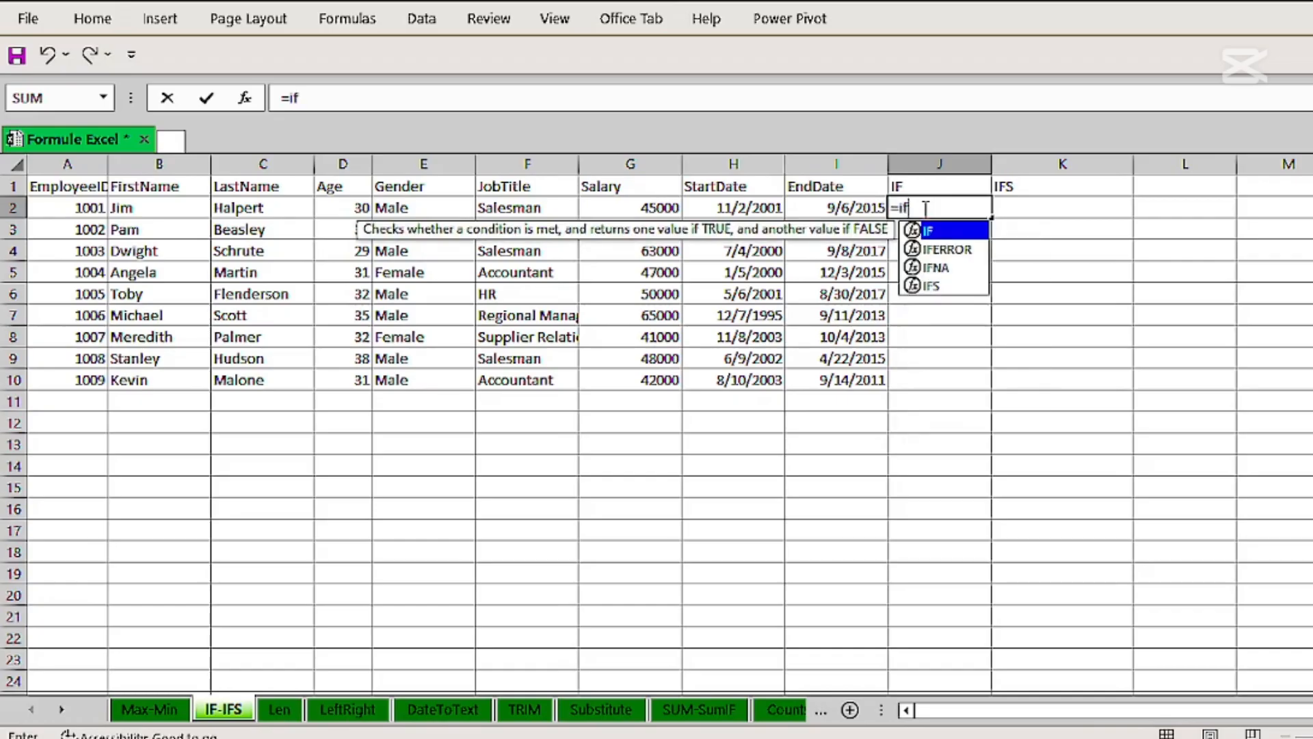
double_click(933, 232)
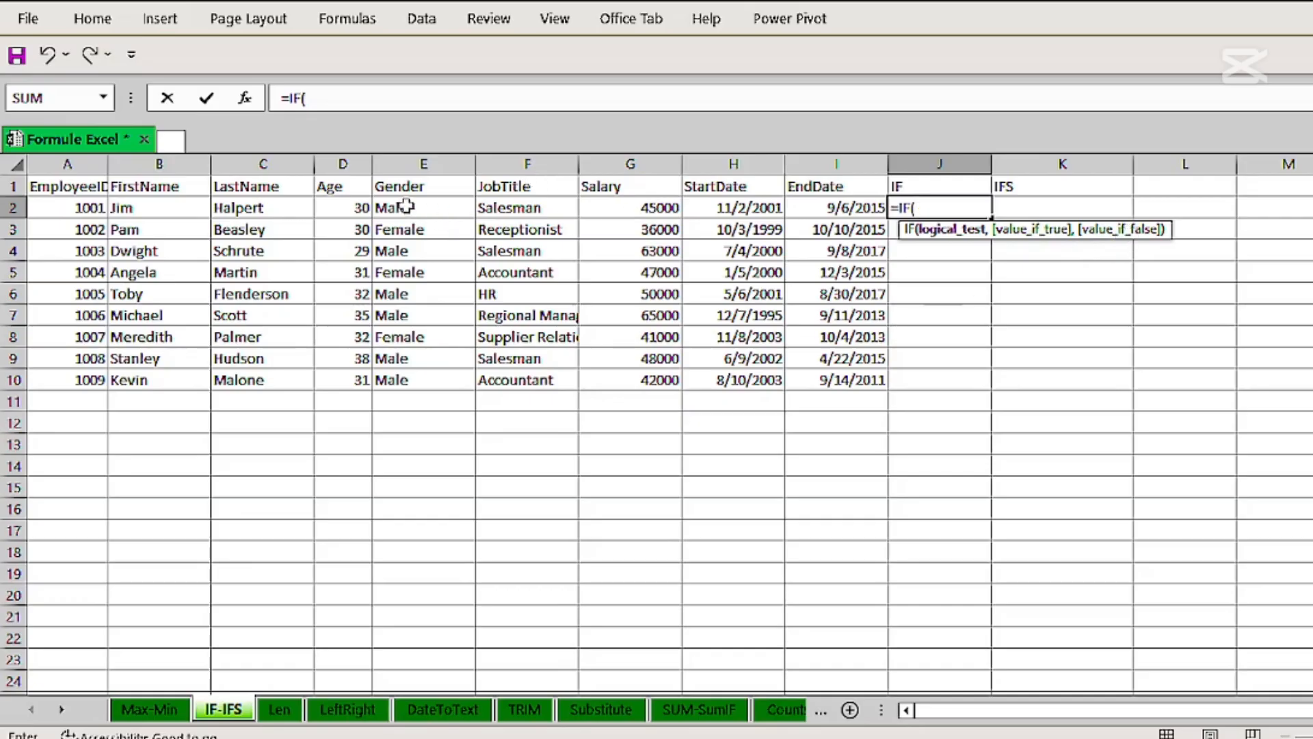
left_click_drag(350, 205, 352, 372)
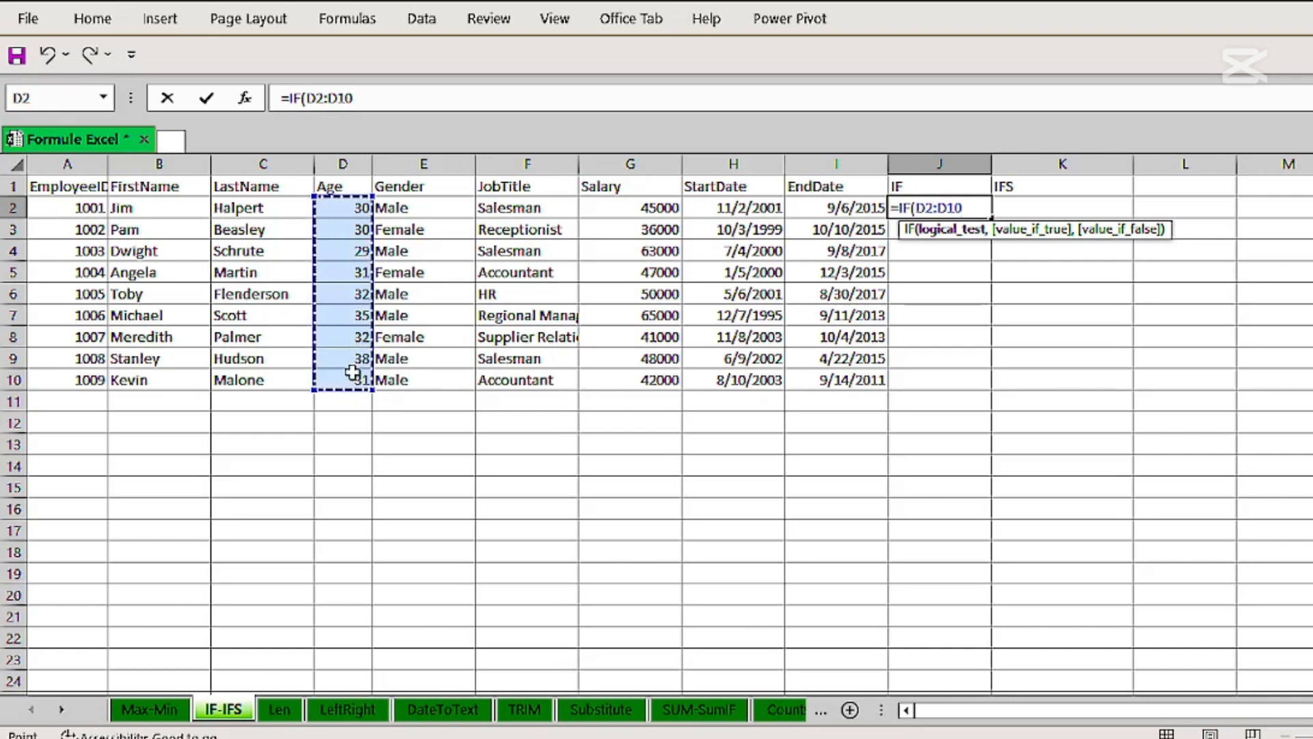
type(".")
key("BackSpace")
type(">")
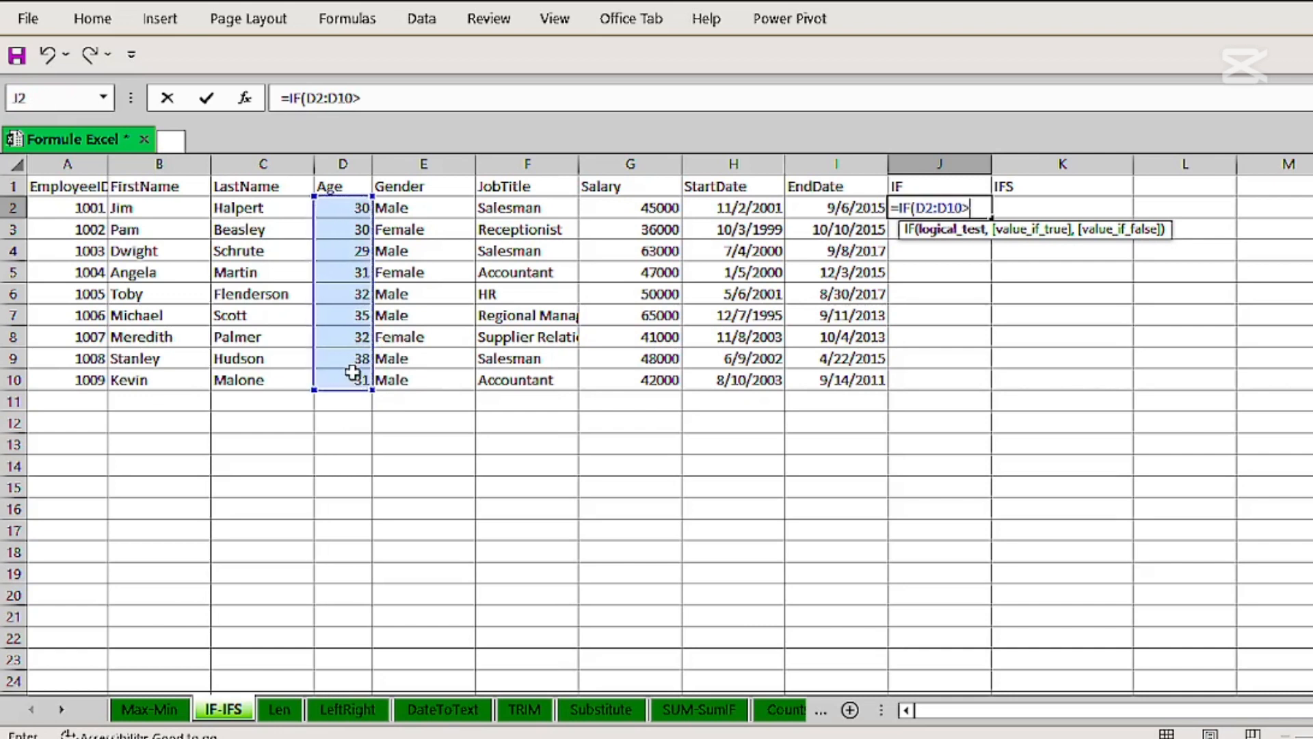
type("30,")
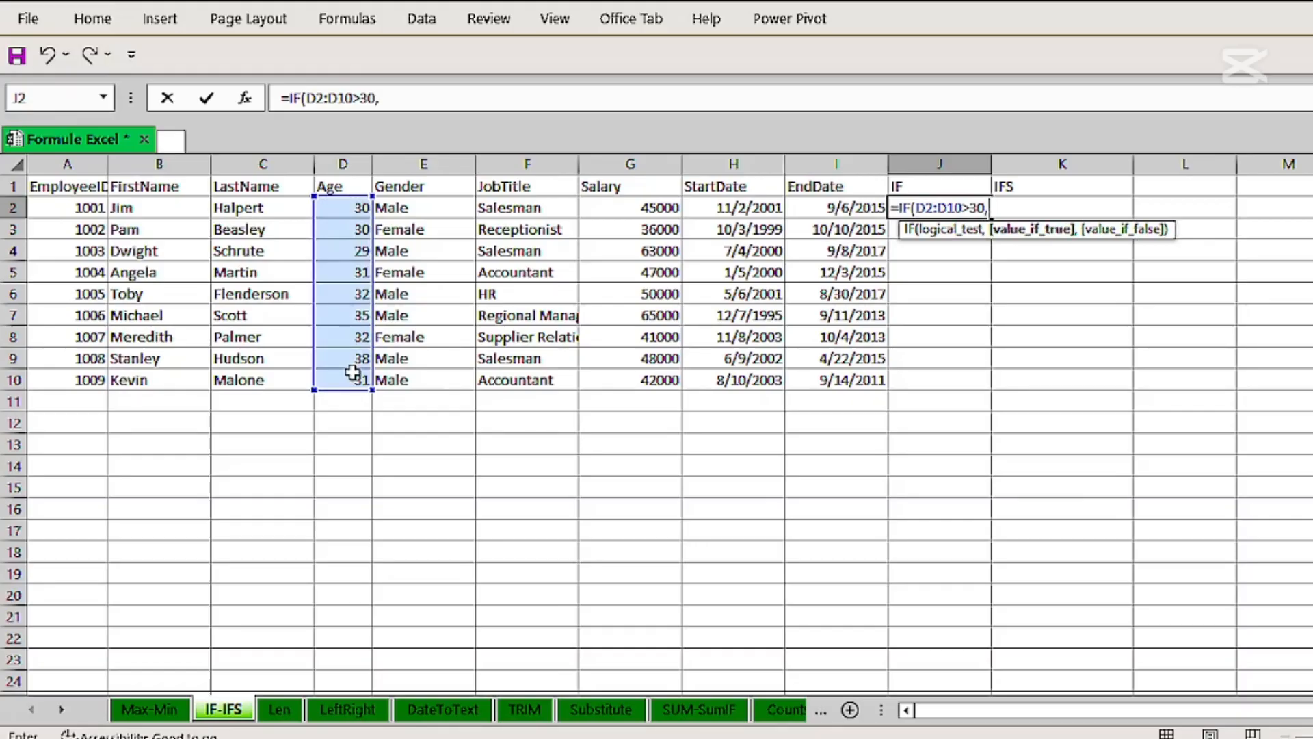
Complete the IF formula in J2 with "Vieux" as the true value and "Jeune" as the false value.
type("\"Viex\",")
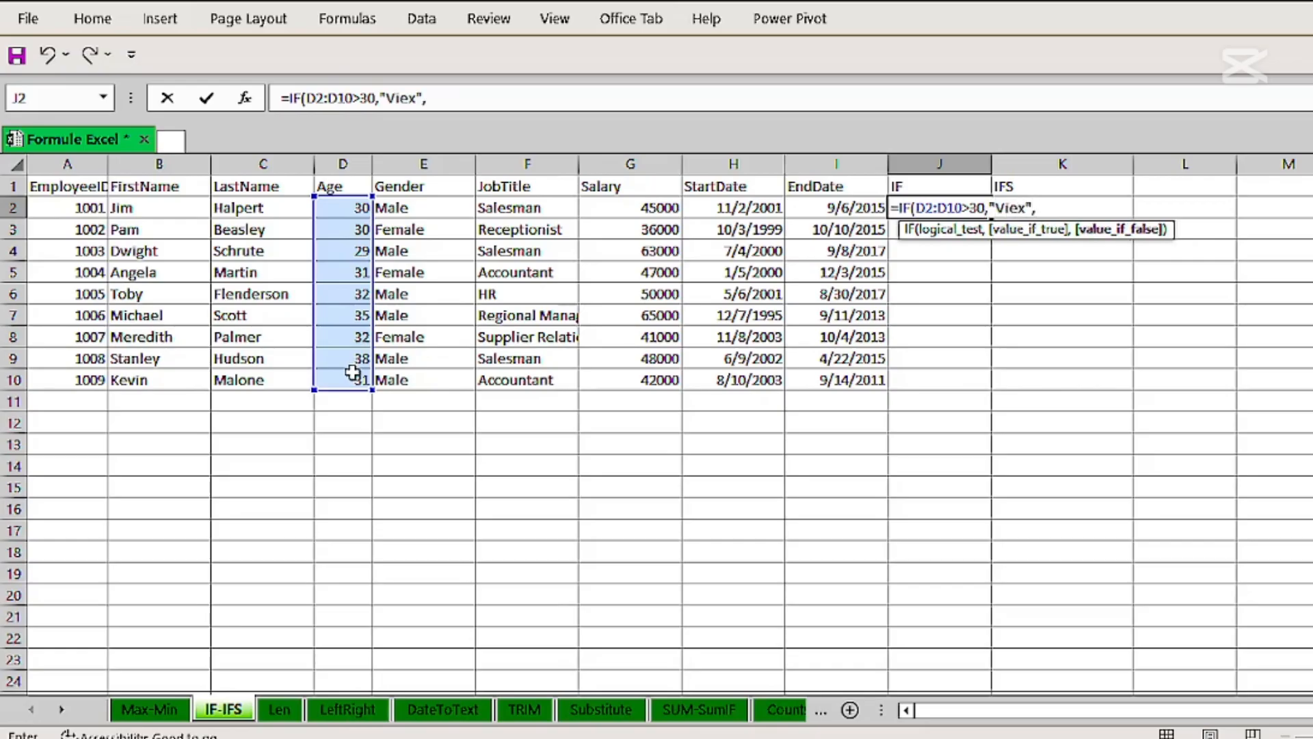
type("\"")
key("BackSpace")
key("BackSpace")
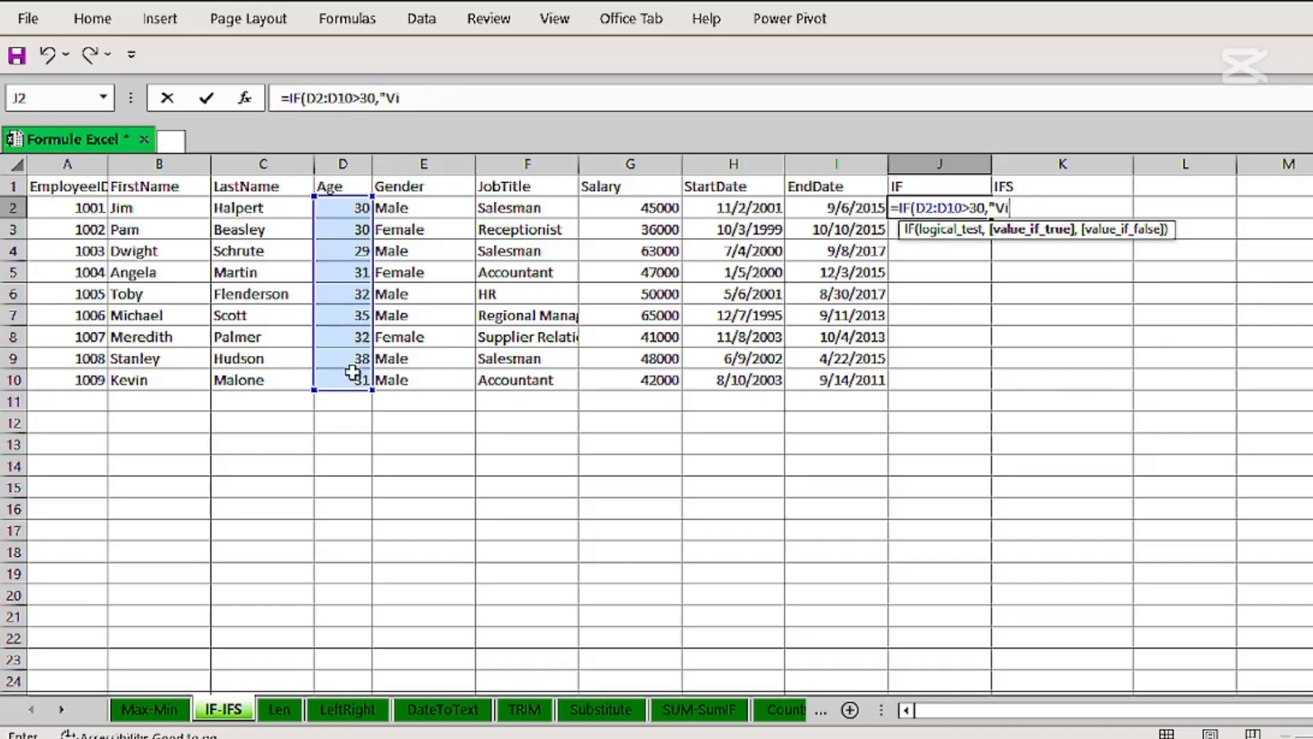
type("eux\",")
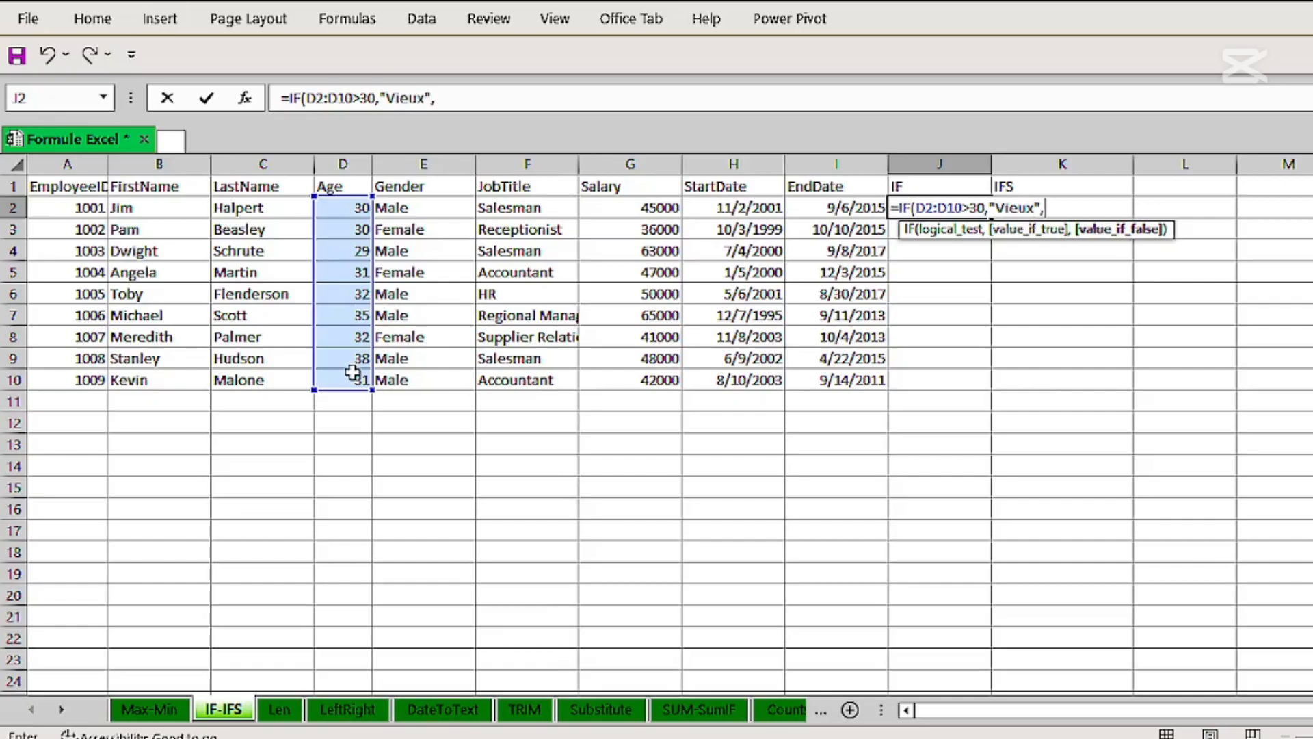
type("\"Jeune\"")
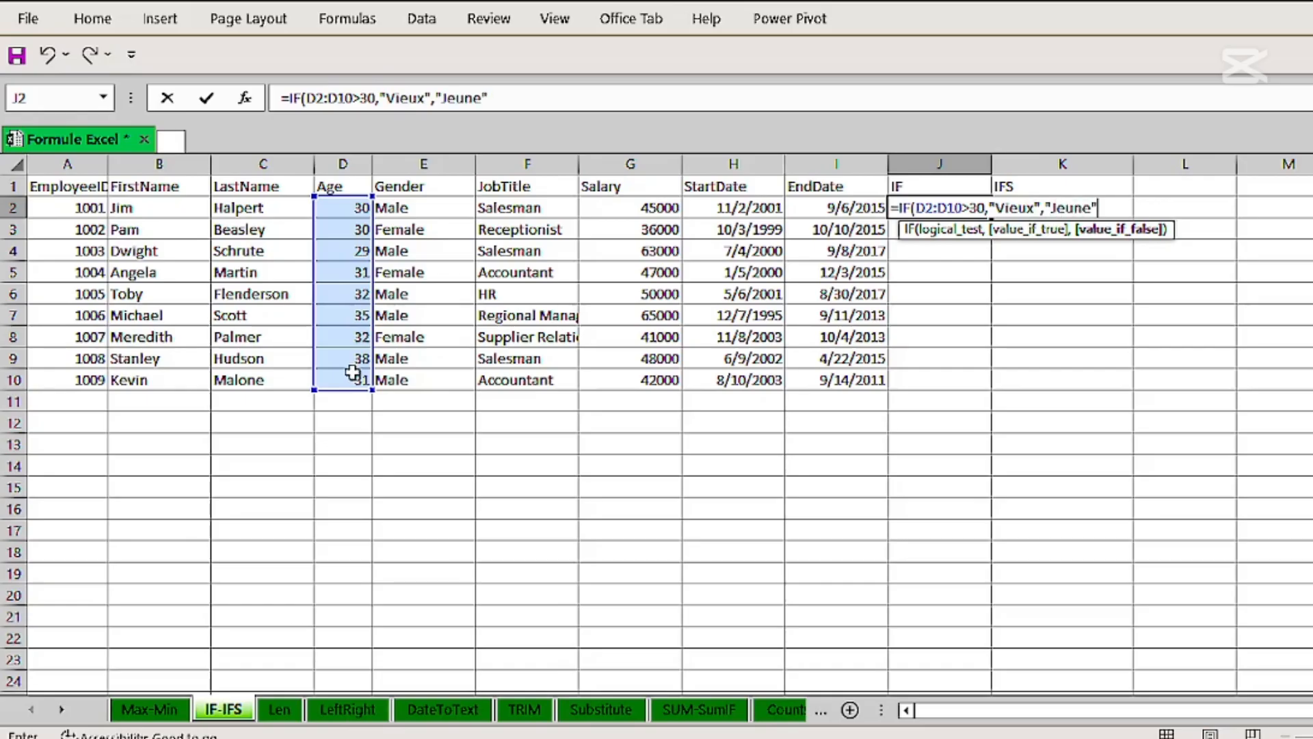
type(")")
key("Return")
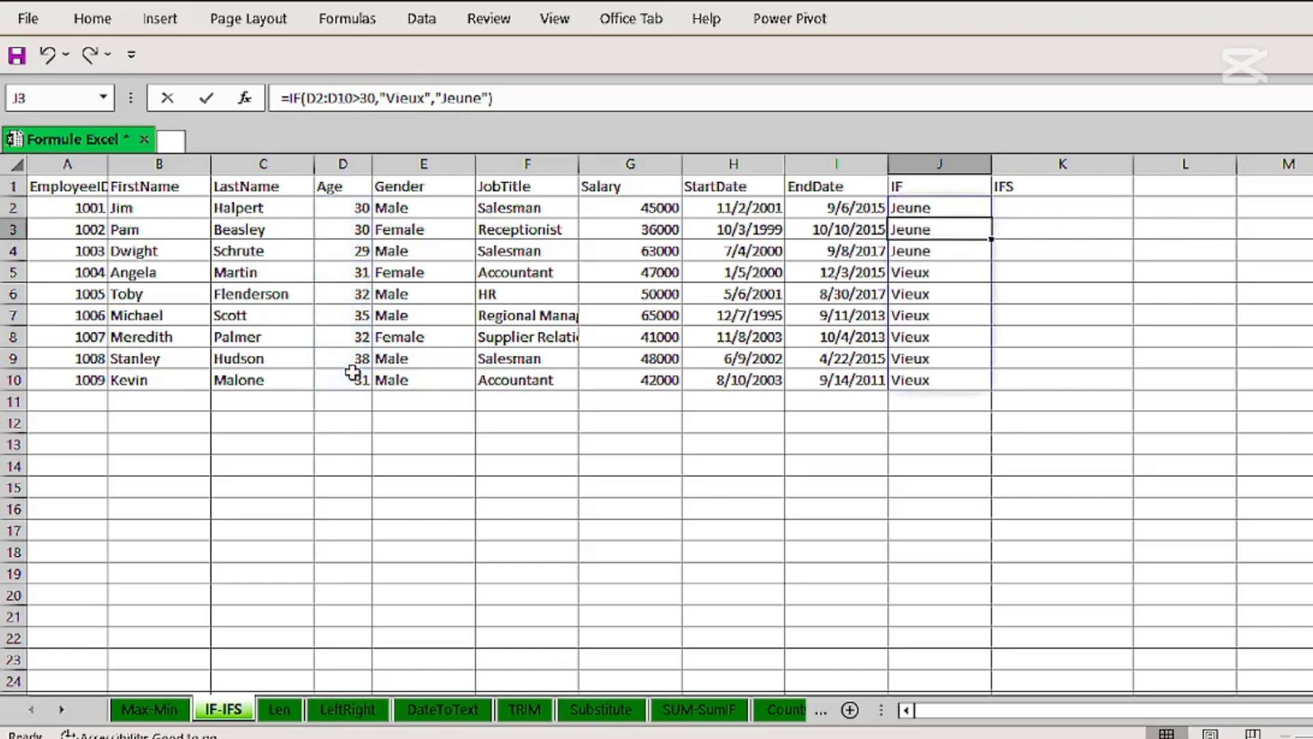
Check the ages in D2, D4 and D5 against the labels in the IF column.
left_click(339, 207)
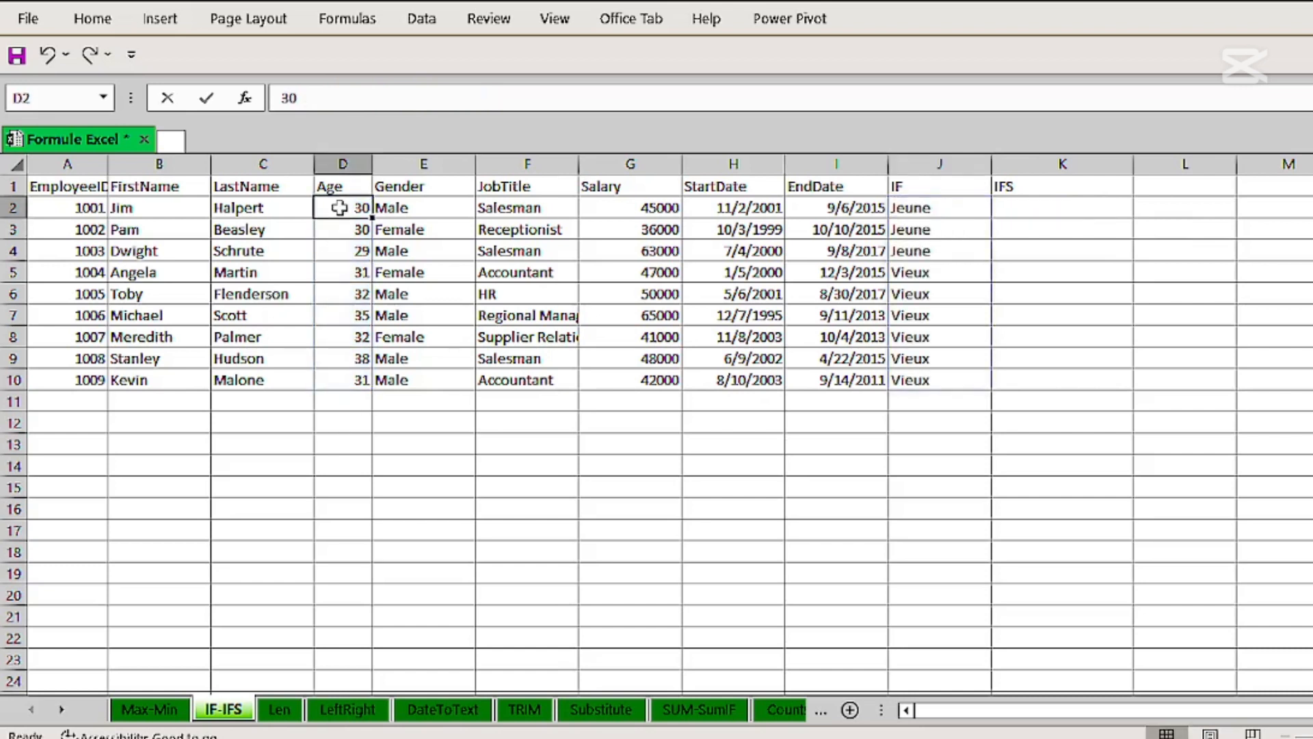
left_click(350, 253)
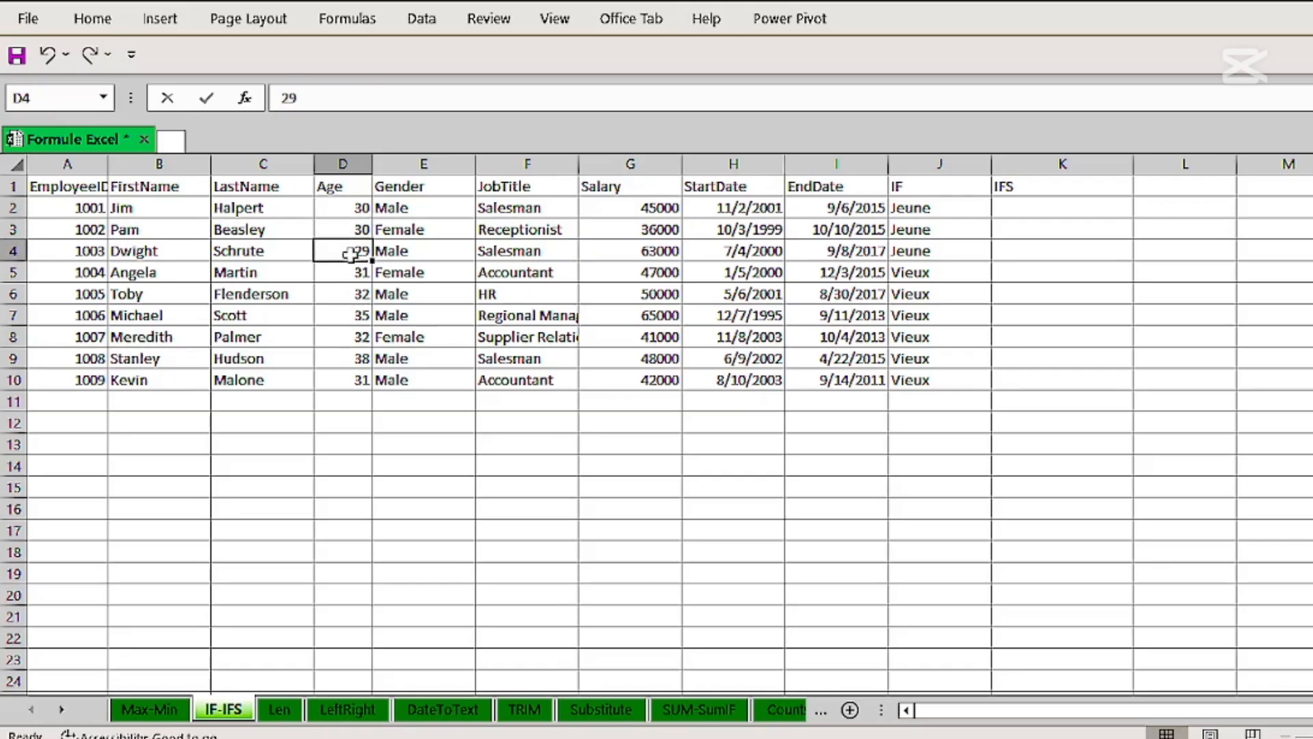
left_click(352, 273)
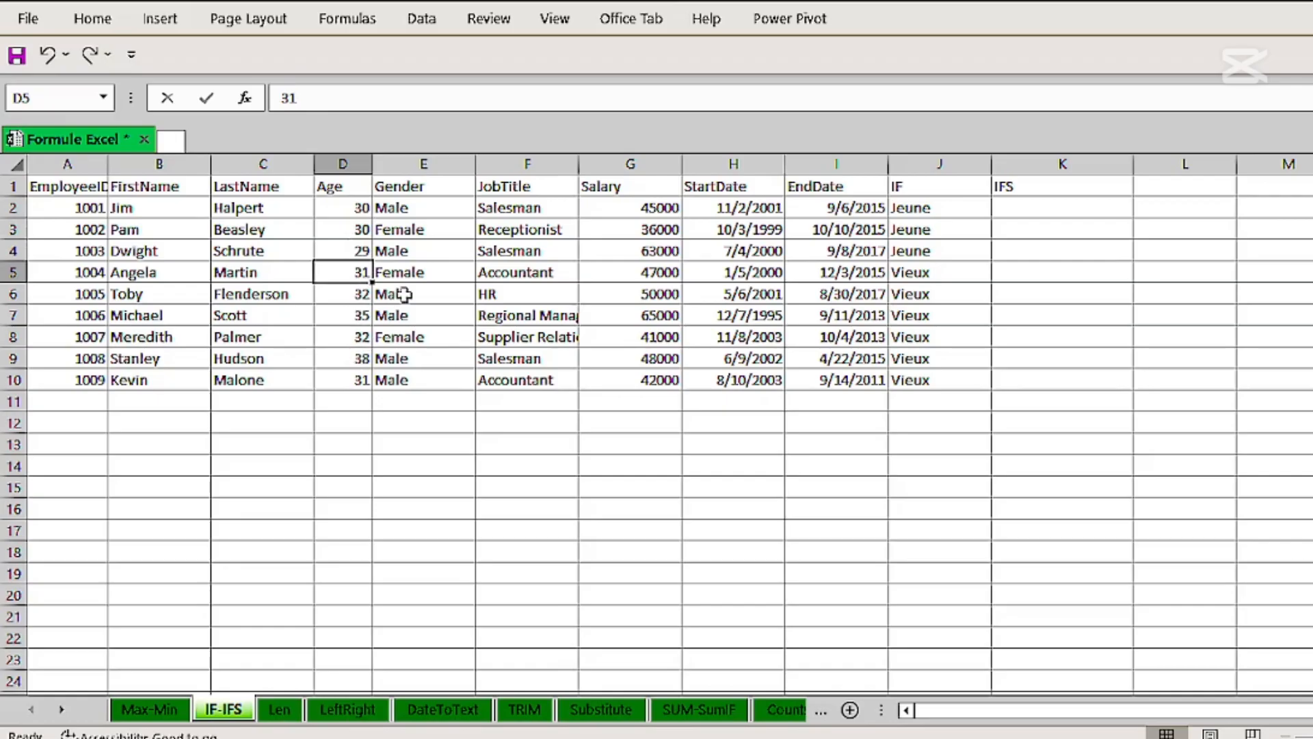
Review the IF formula in J2, the empty IFS cell K2 and the job titles in F6 and F8.
left_click(1015, 204)
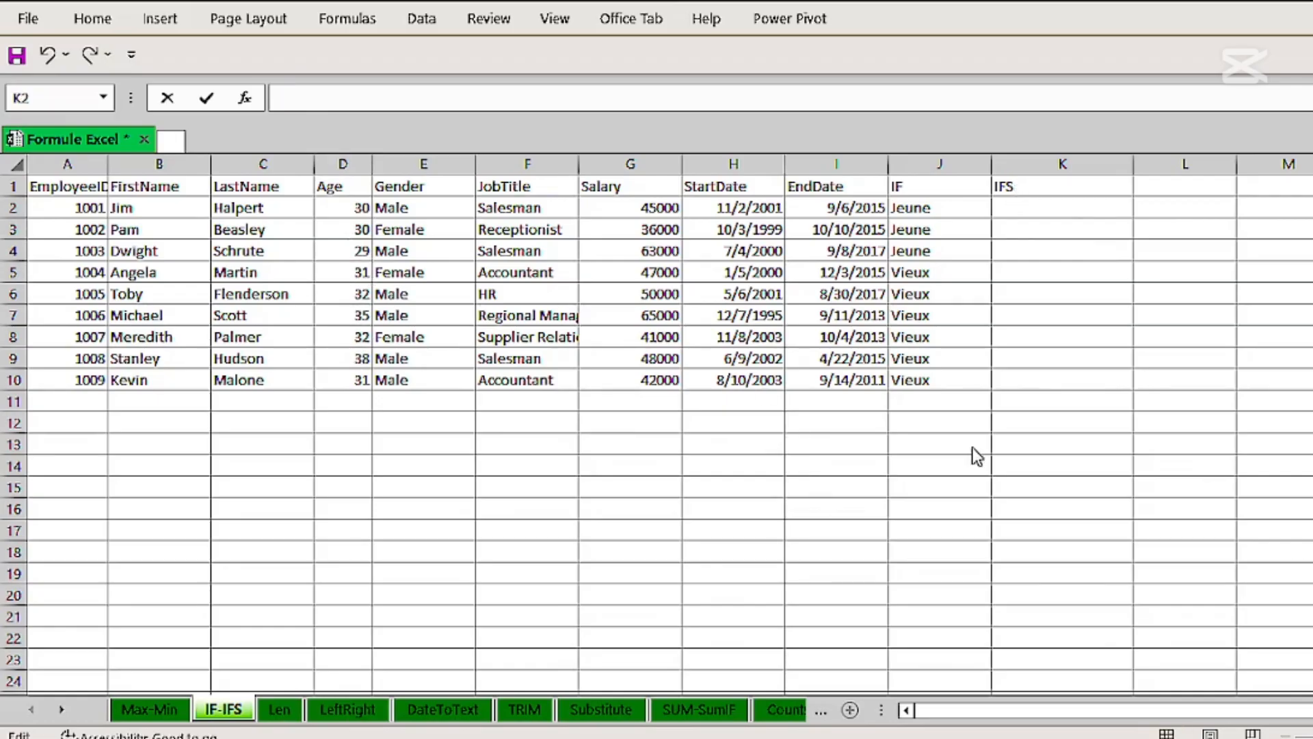
double_click(1019, 215)
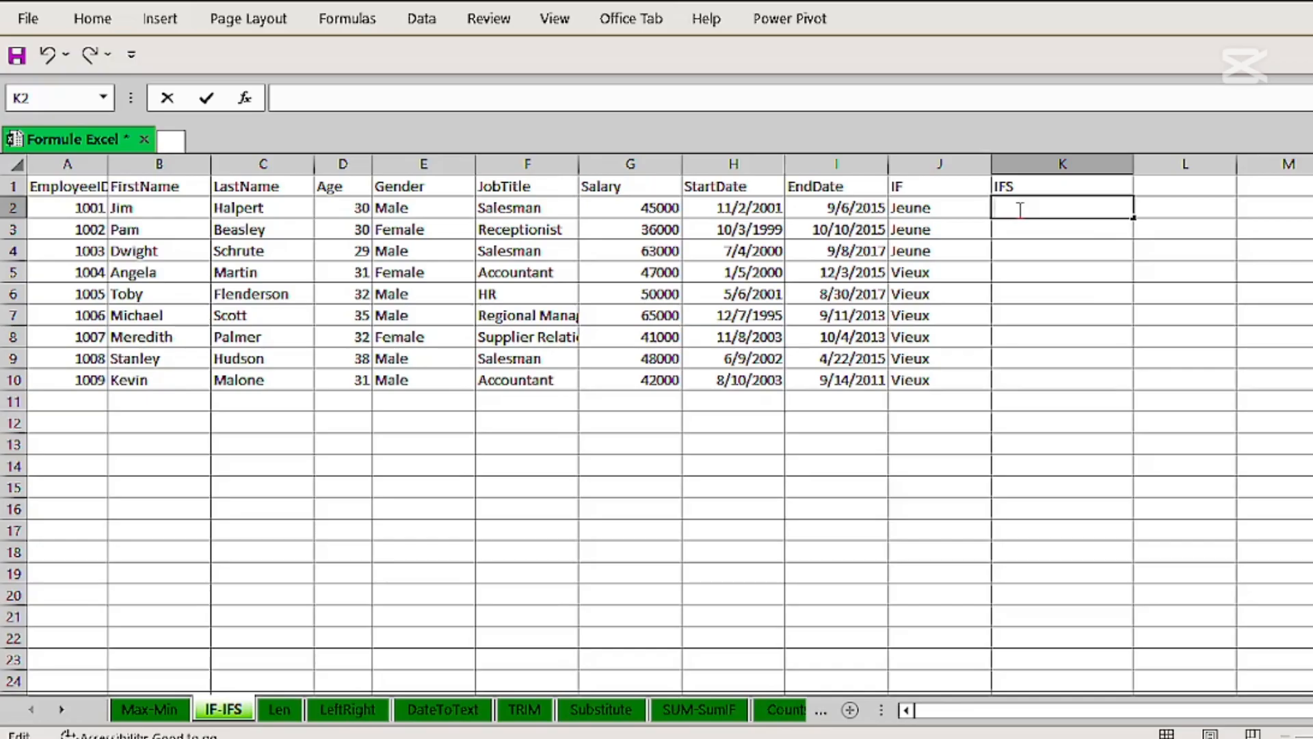
left_click(927, 207)
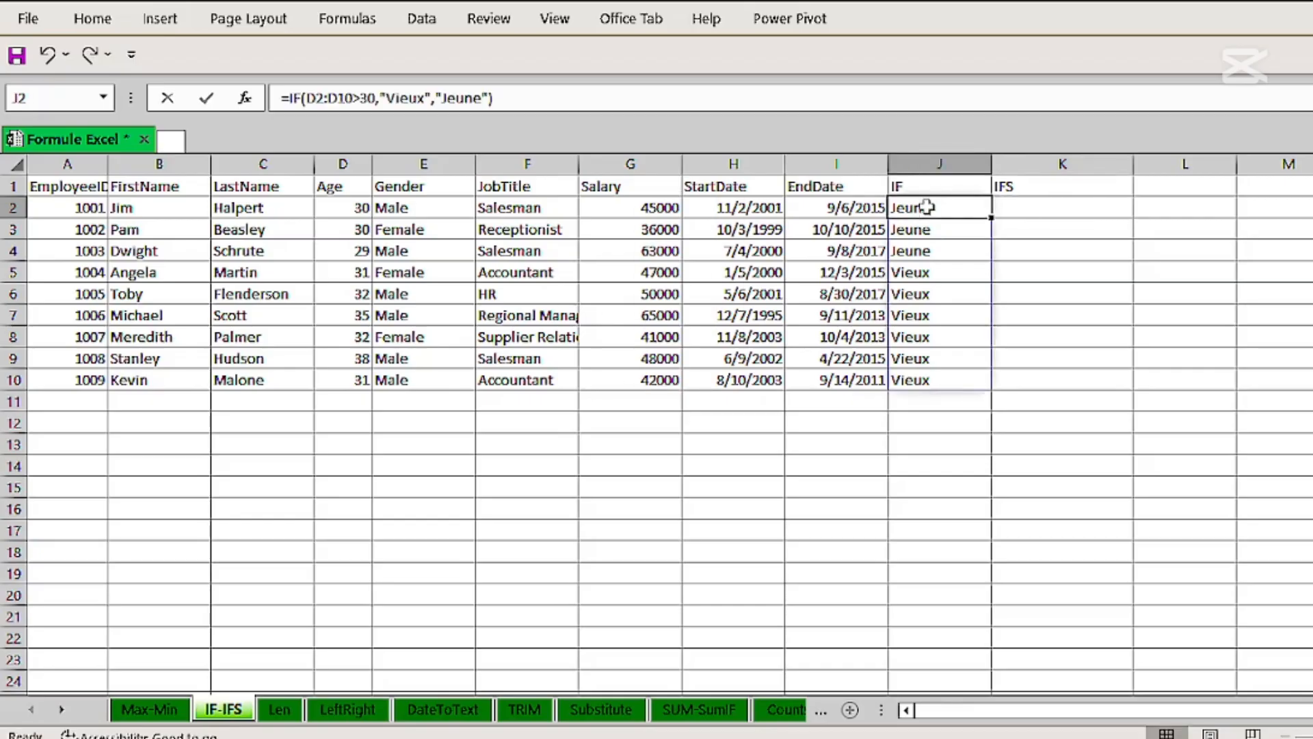
double_click(926, 207)
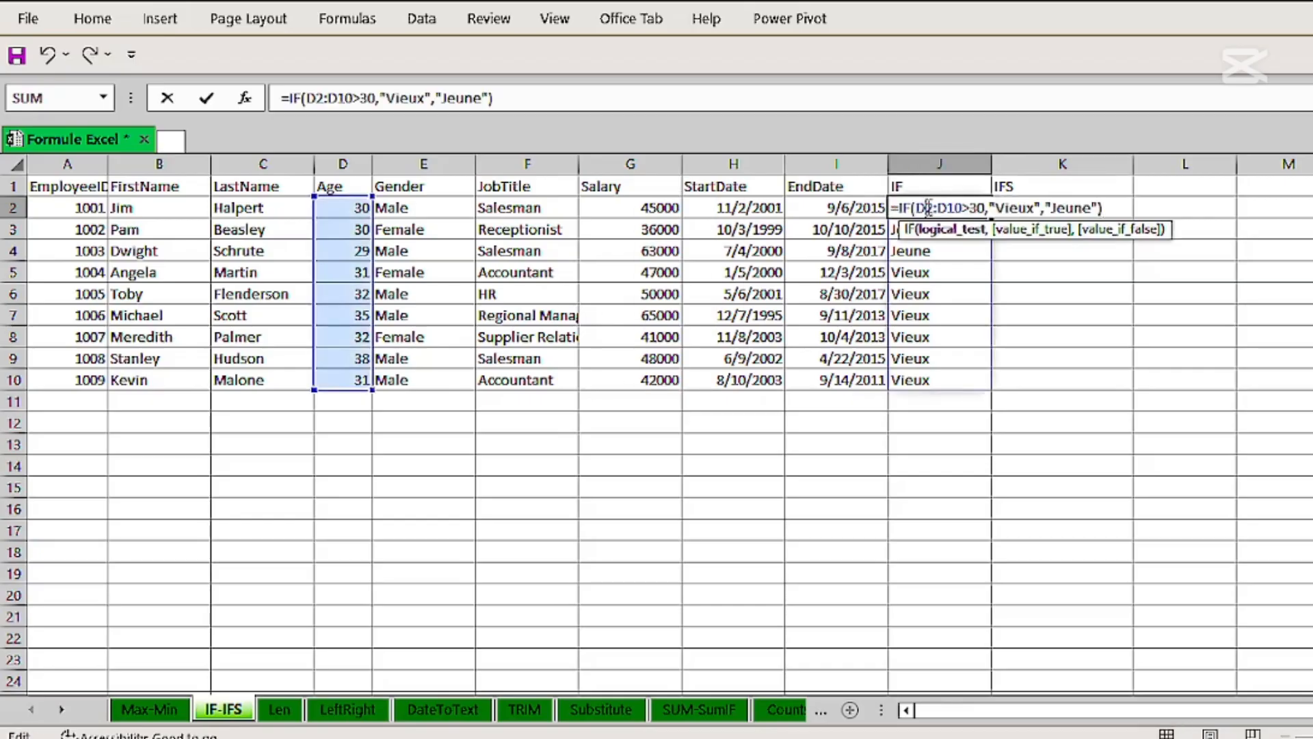
left_click(1118, 208)
left_click(1029, 206)
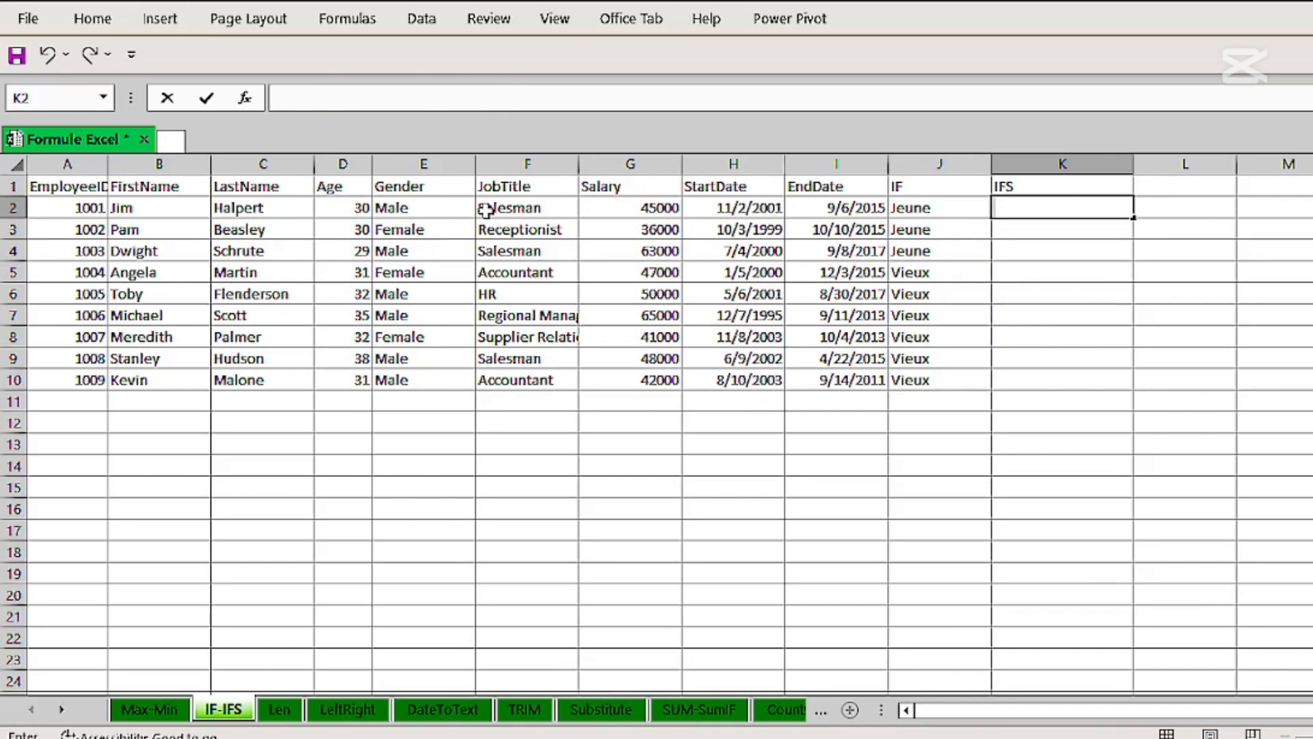
left_click(494, 292)
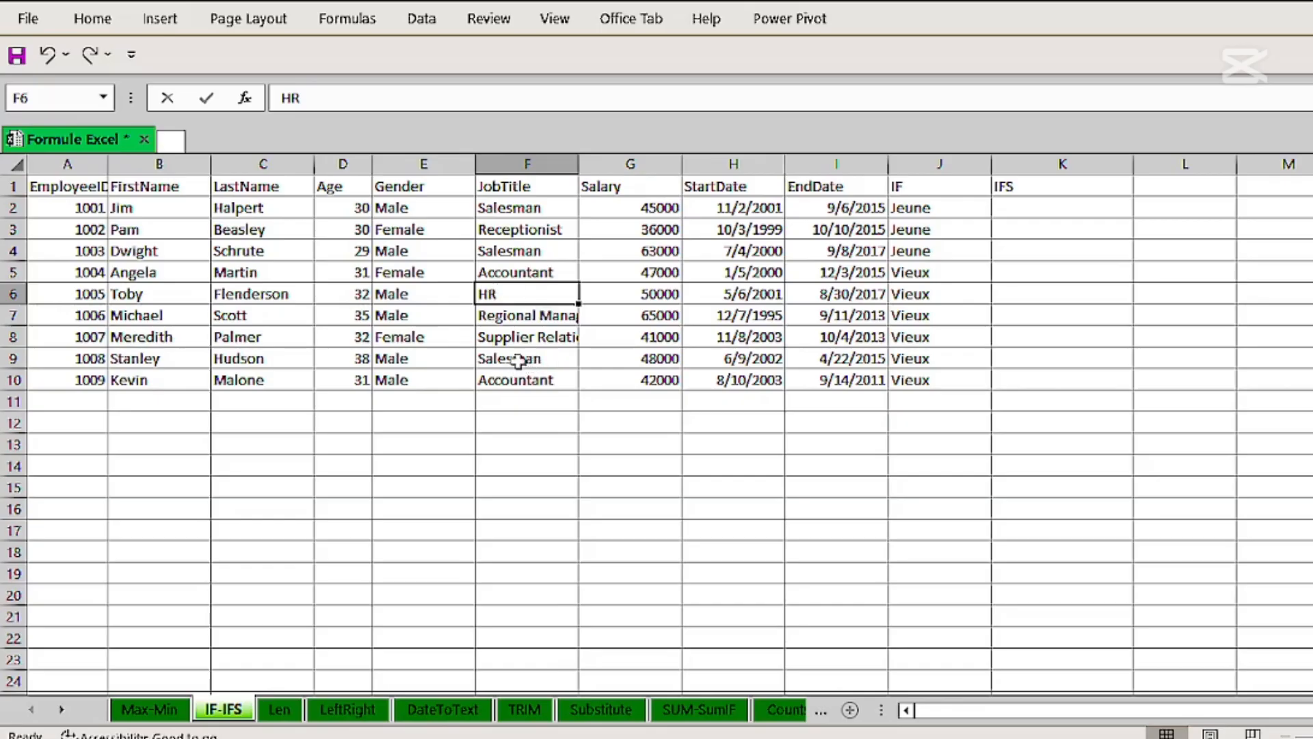
left_click(525, 338)
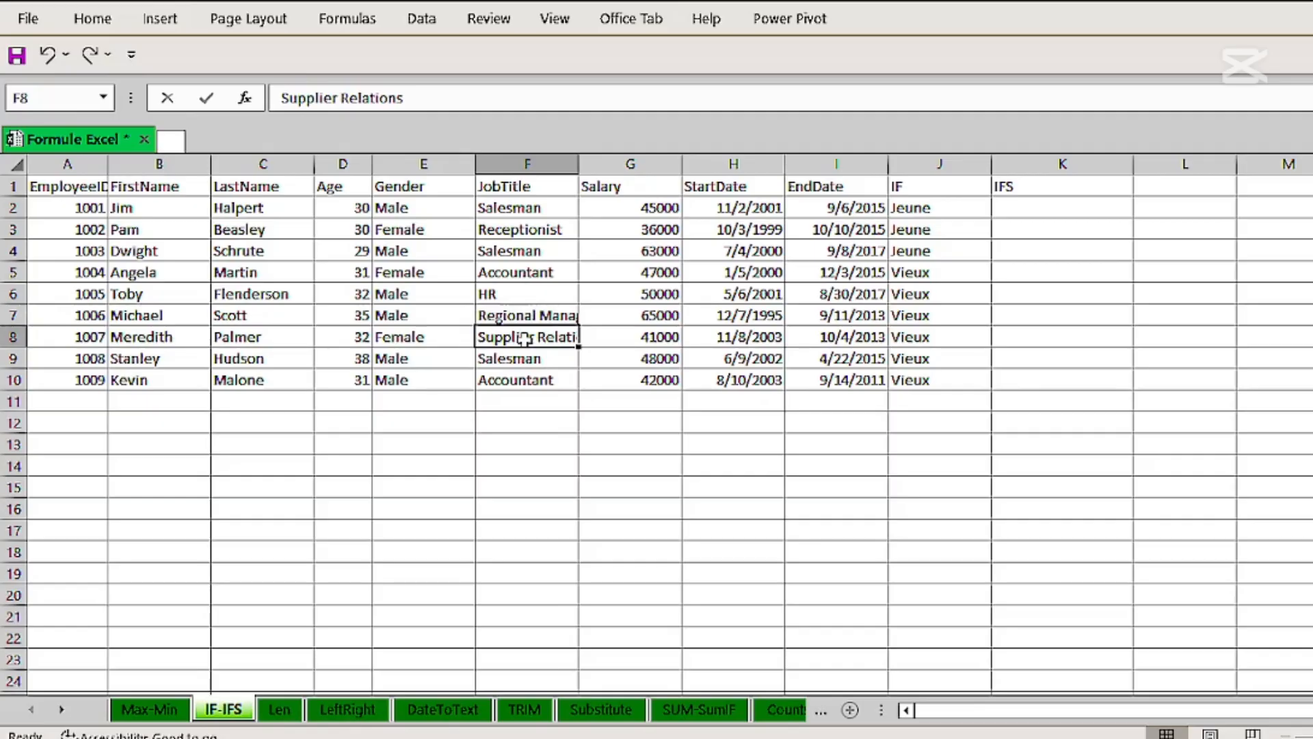
Begin an IFS formula in K2 that tests F2:F10="Salesman" and returns "Sales".
left_click(1017, 207)
type("=")
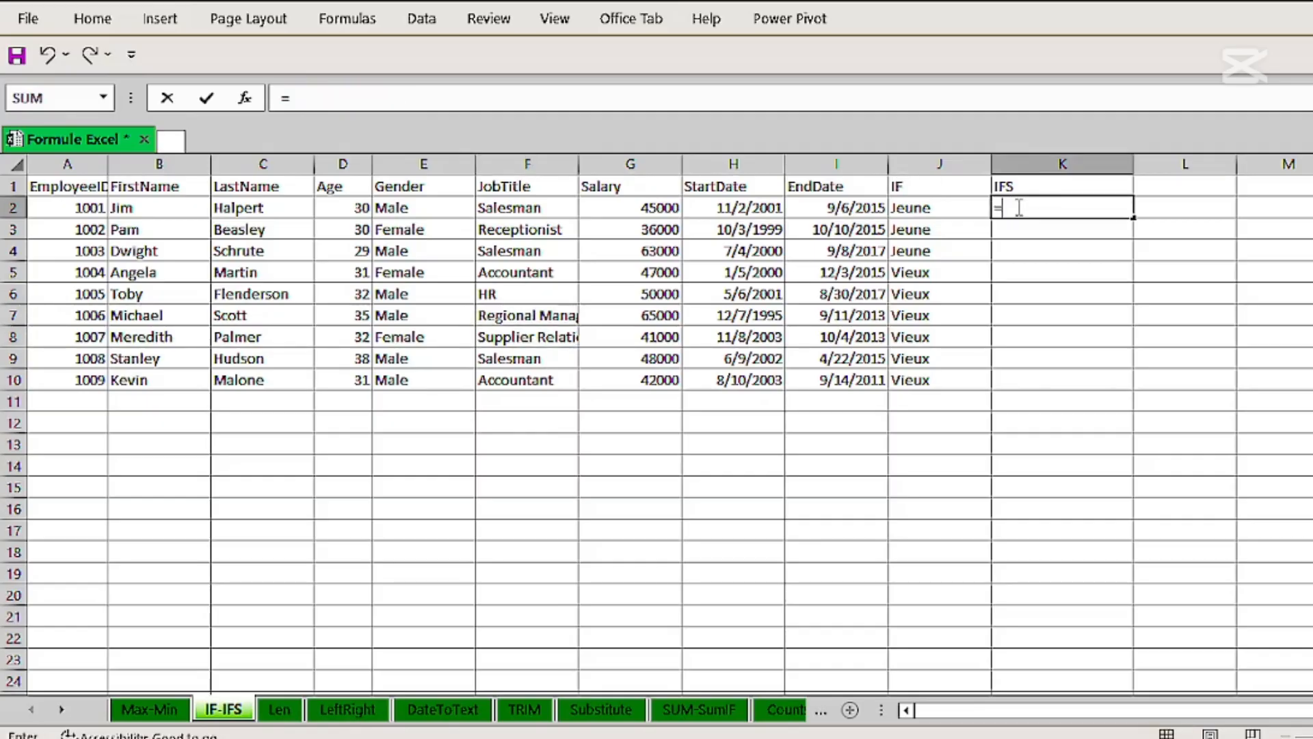
type("ifs")
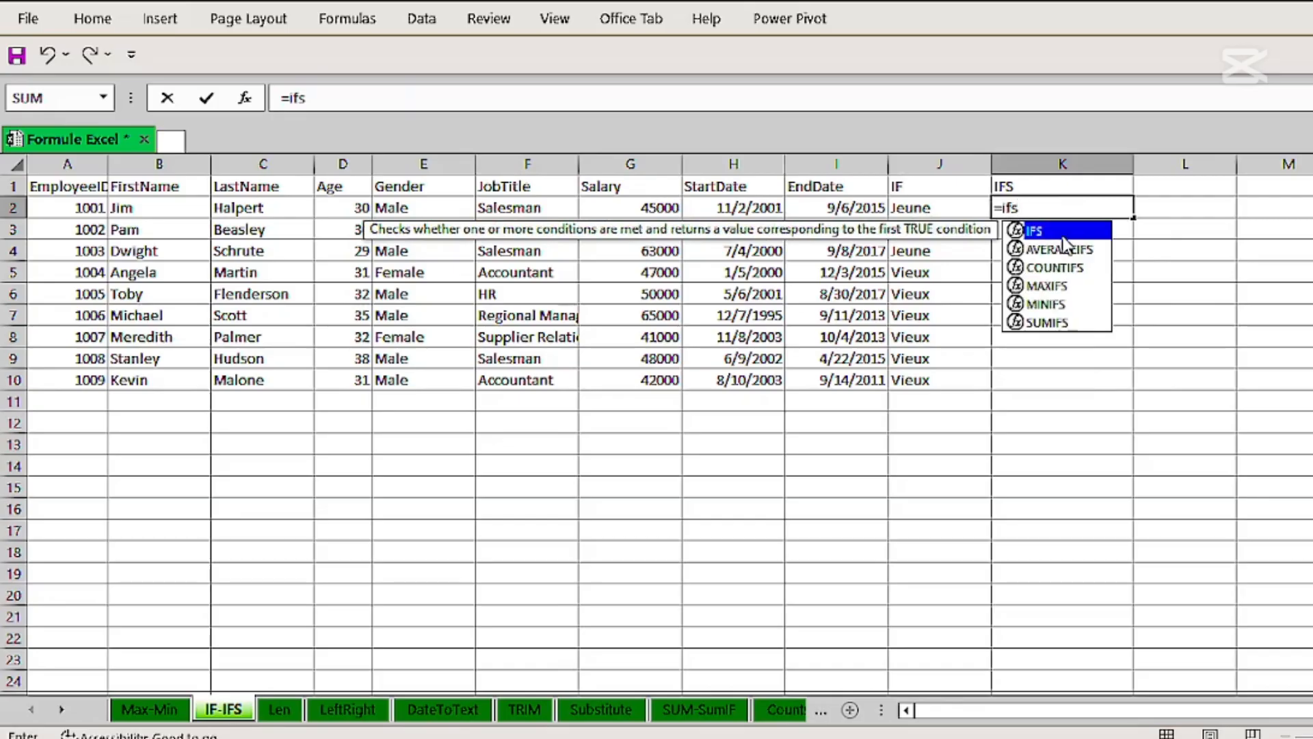
double_click(1063, 236)
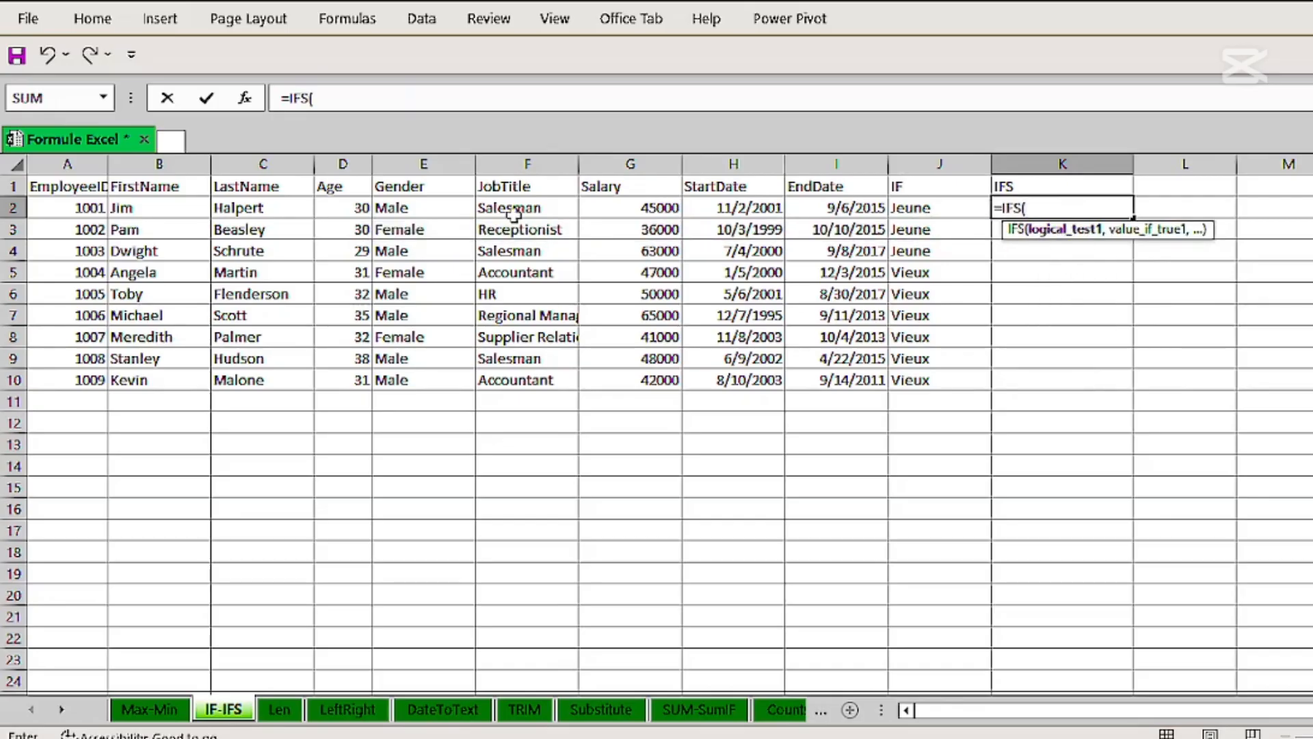
left_click_drag(515, 212, 505, 373)
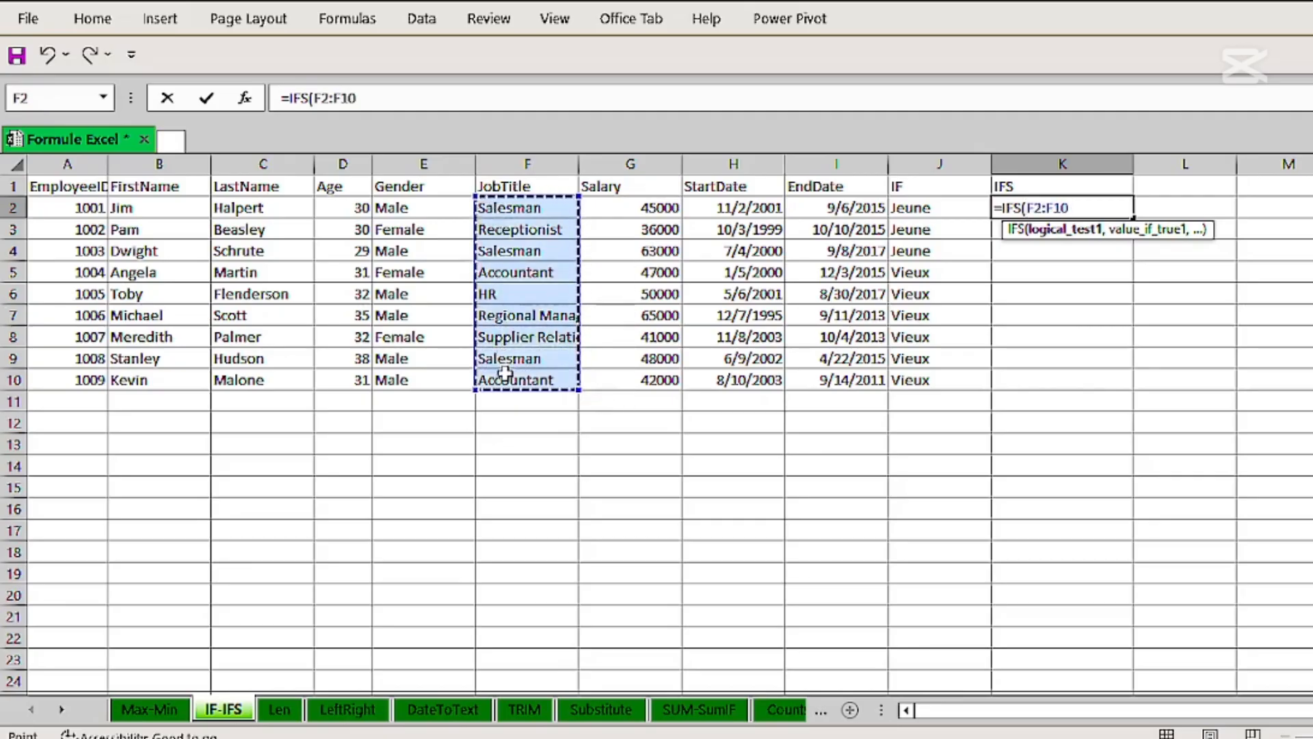
type("=")
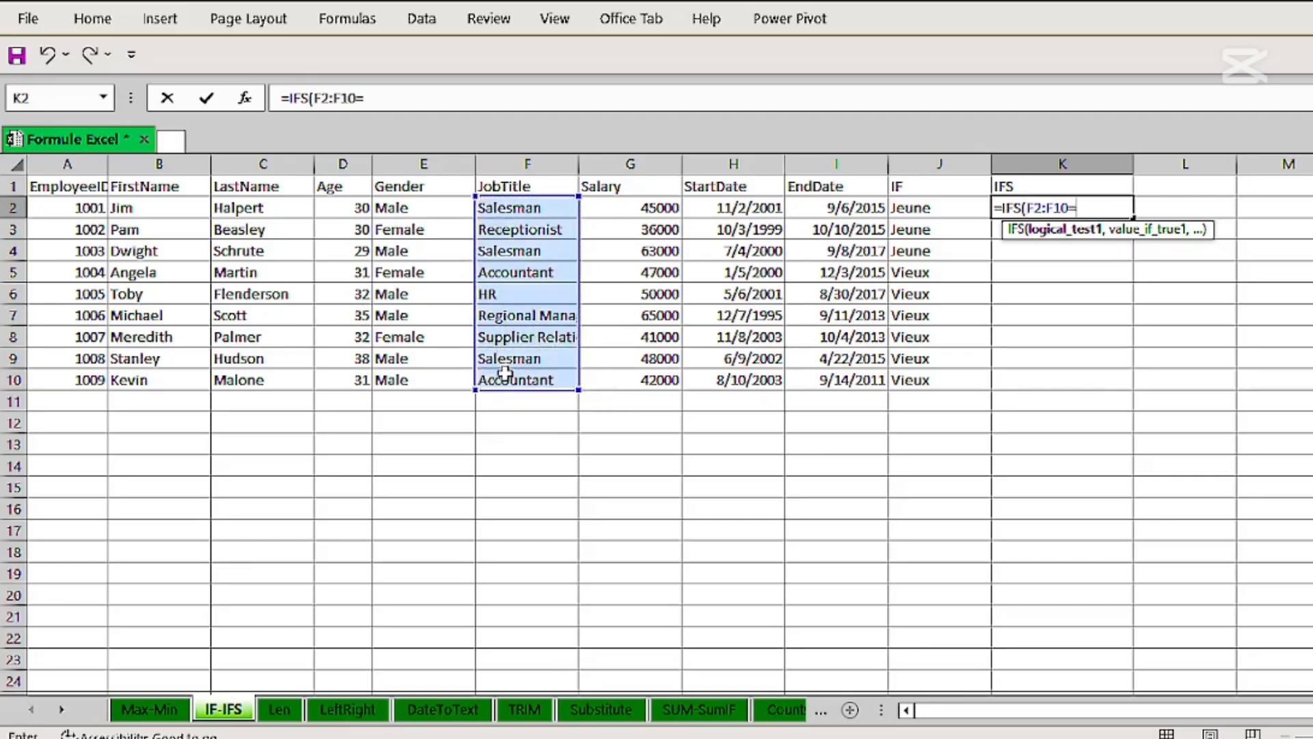
type("\"Salesman")
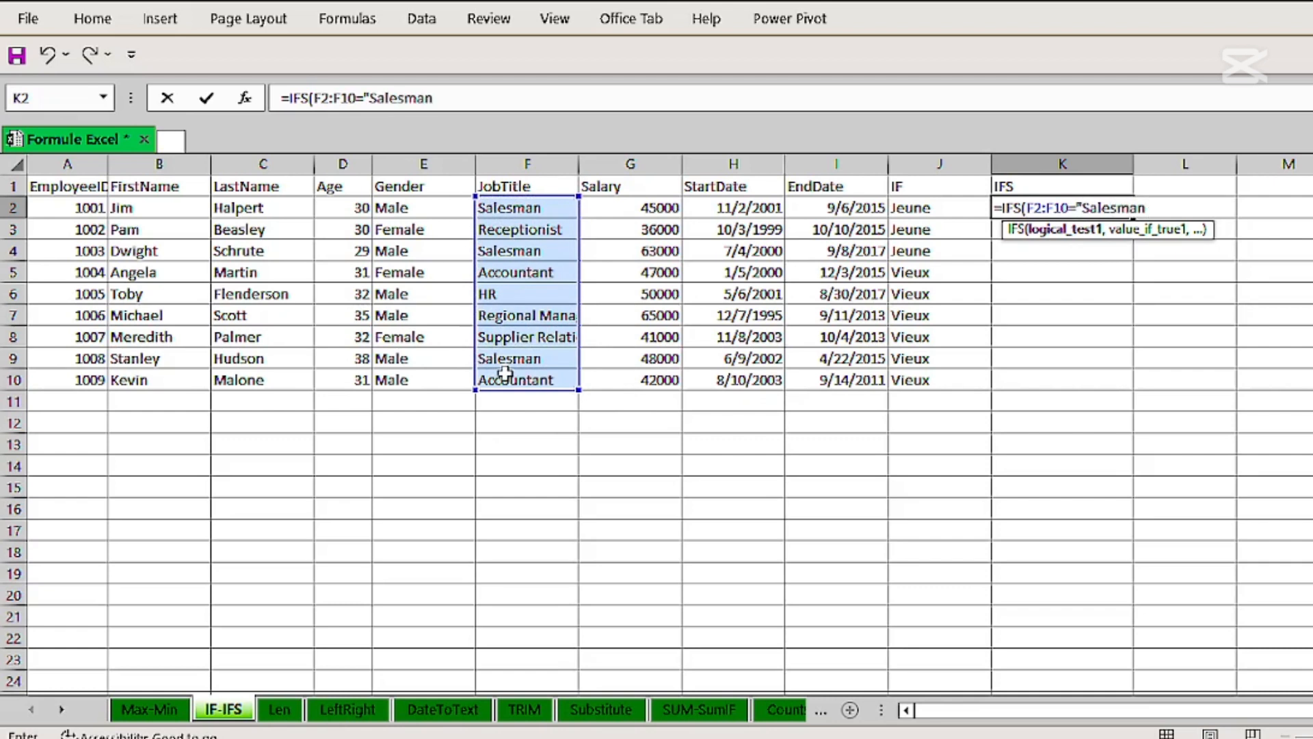
type("\",")
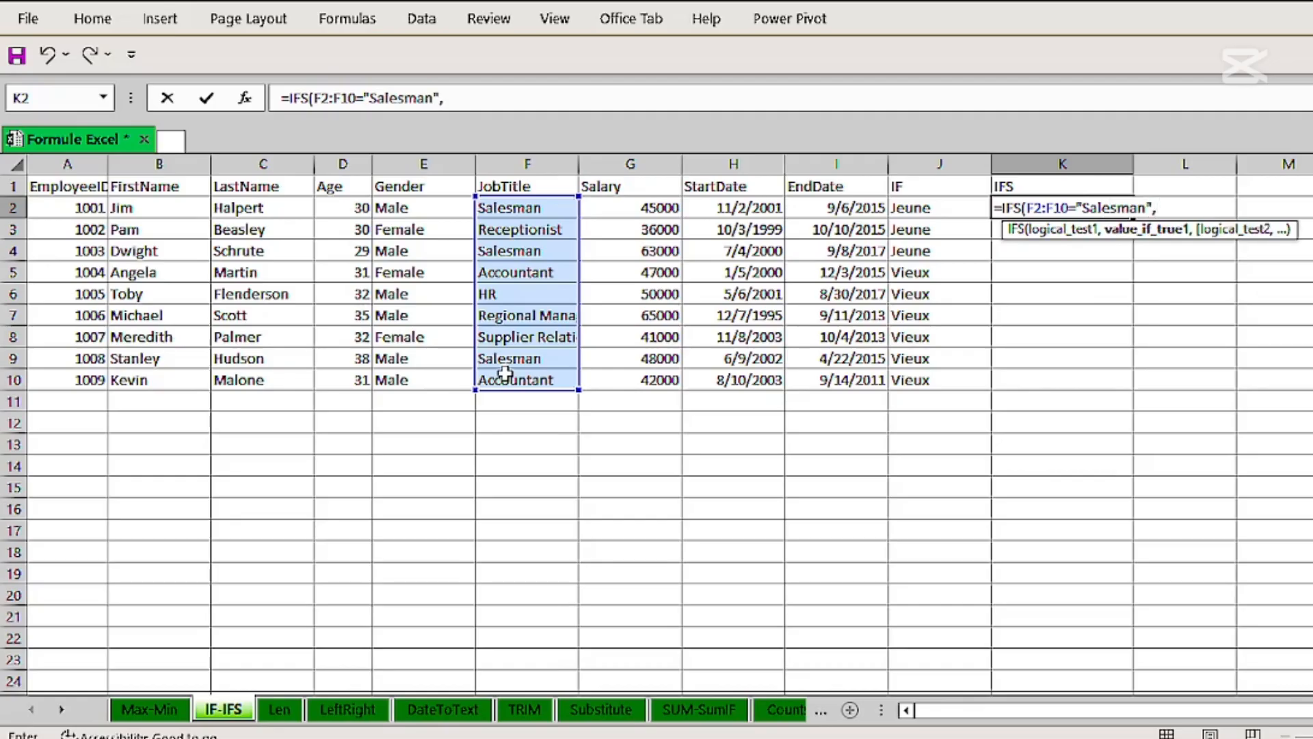
type("\"Sales\"")
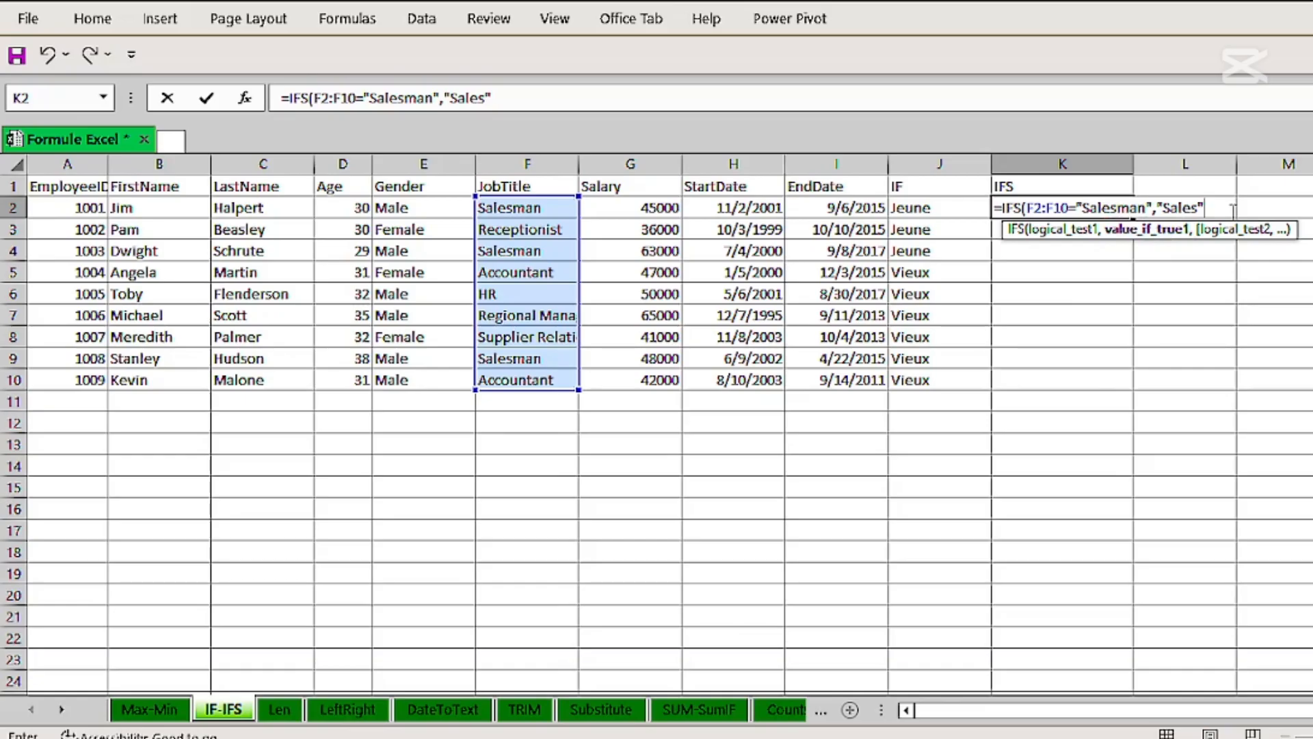
Add a second condition to the K2 IFS formula, F2:F10="HR", returning "Ressource humaine".
type(",")
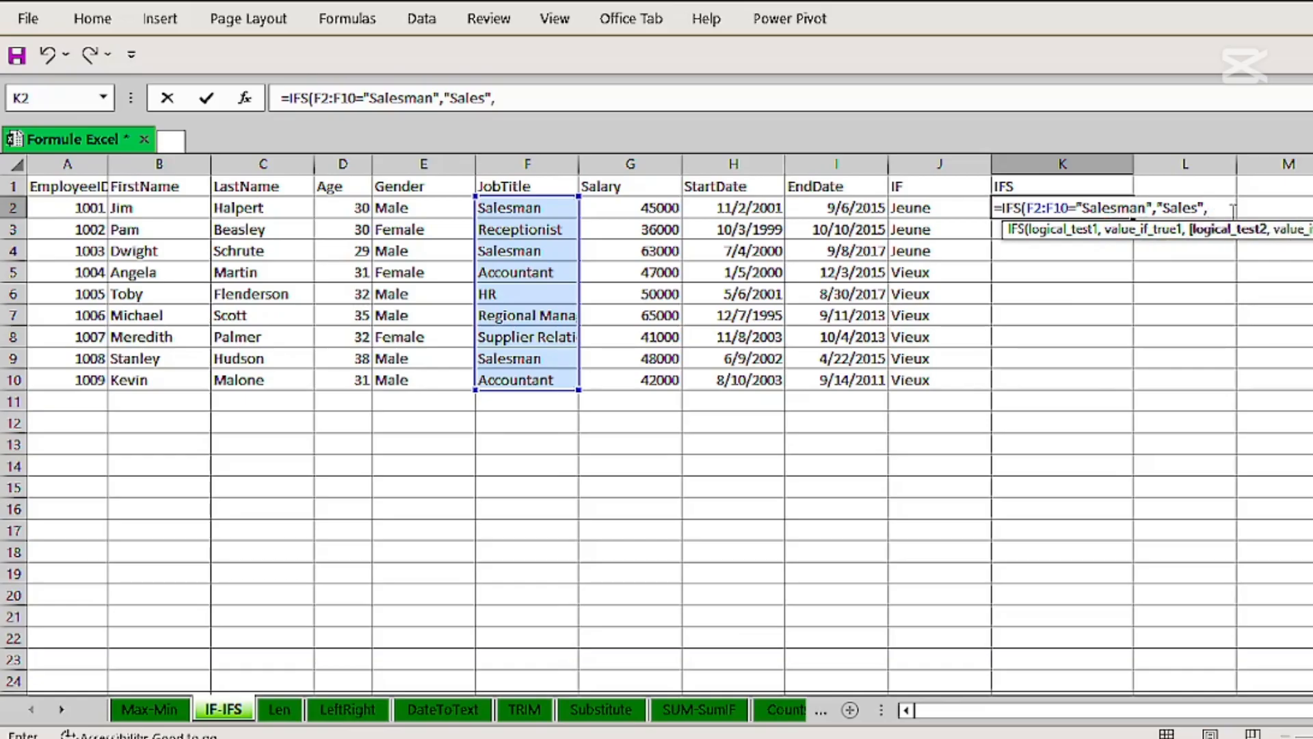
left_click_drag(527, 207, 542, 378)
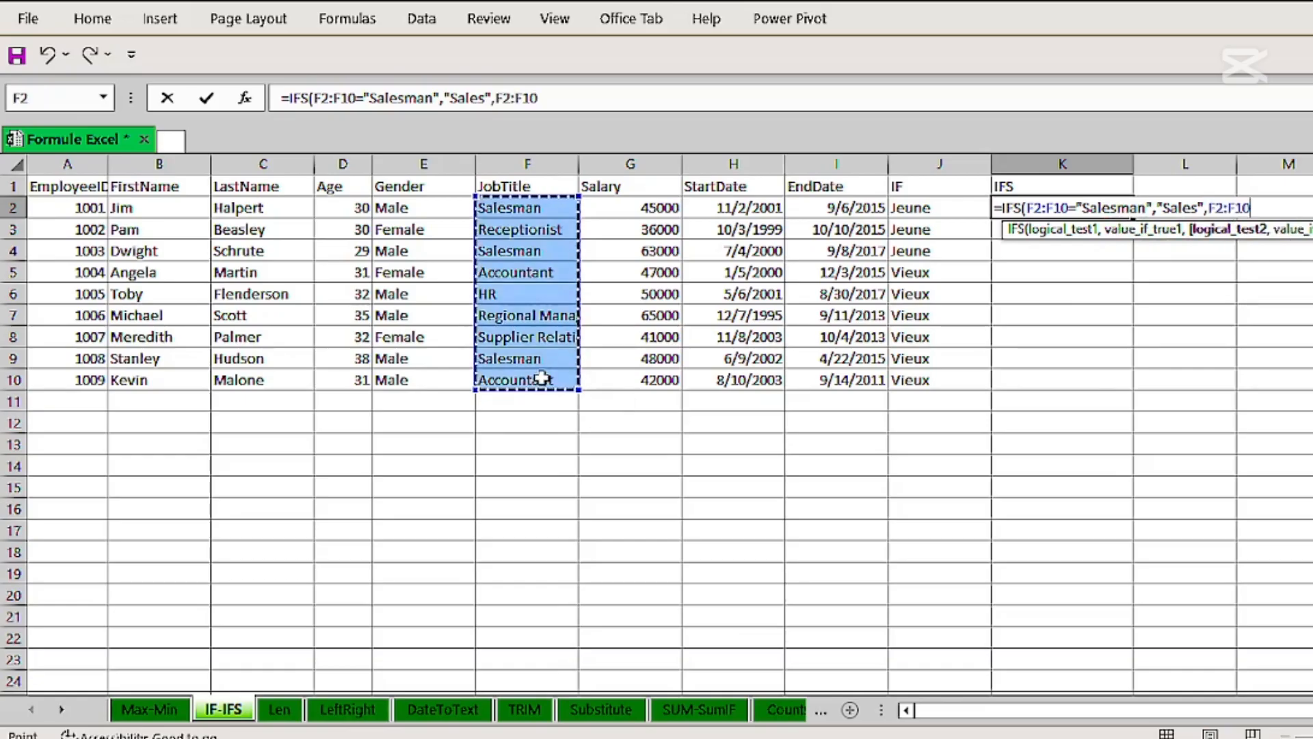
type("=")
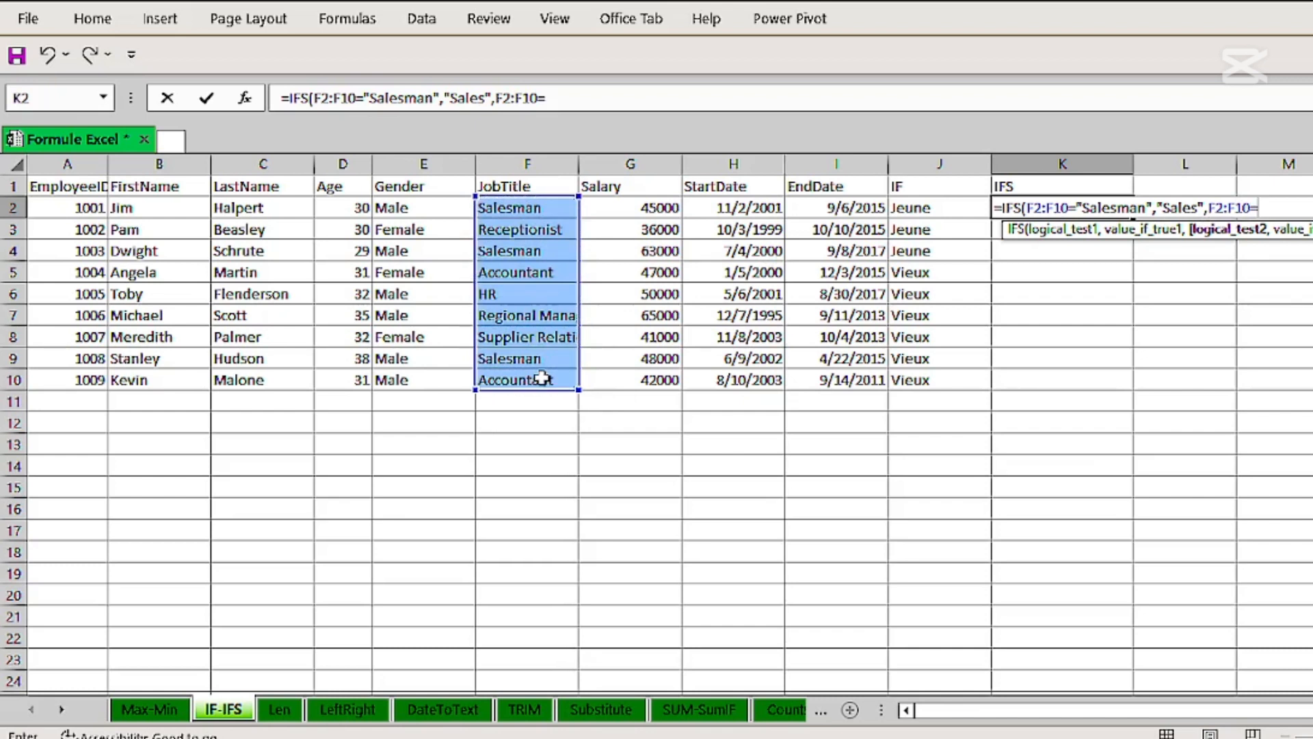
type("\"HR\",\"")
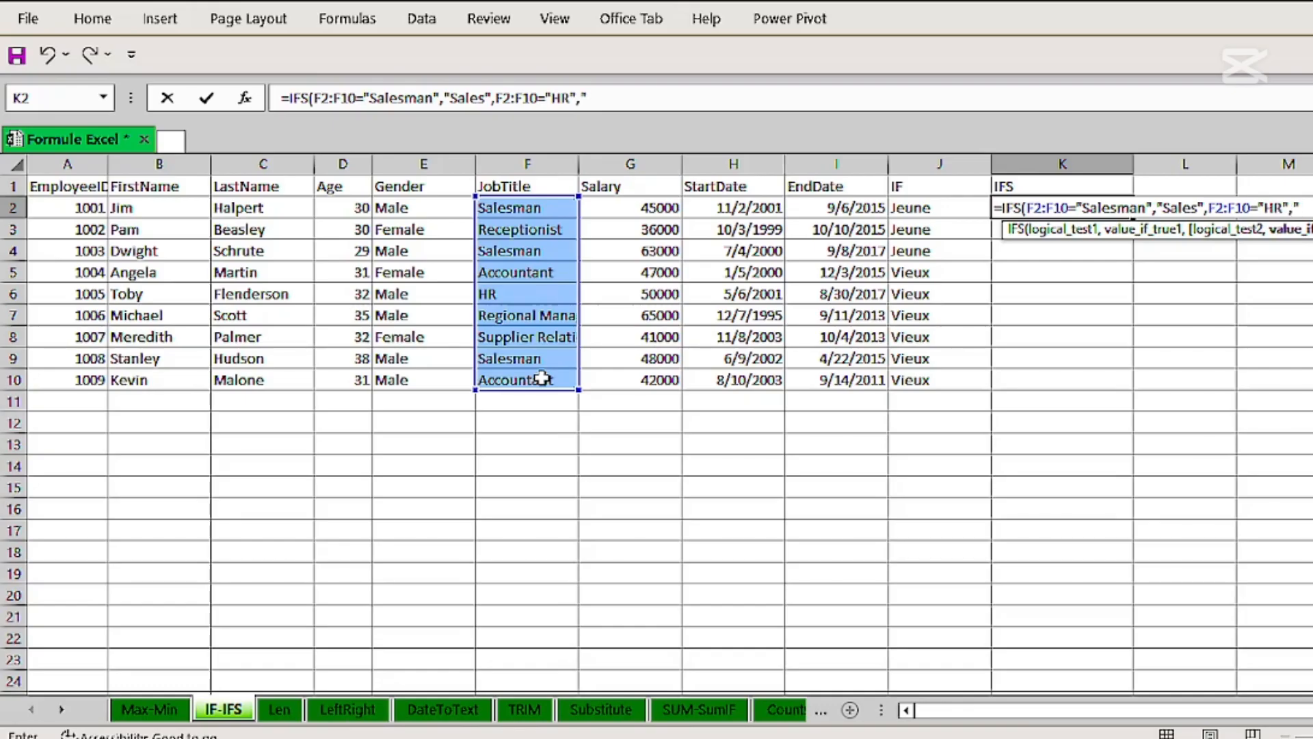
type("Ressource hum")
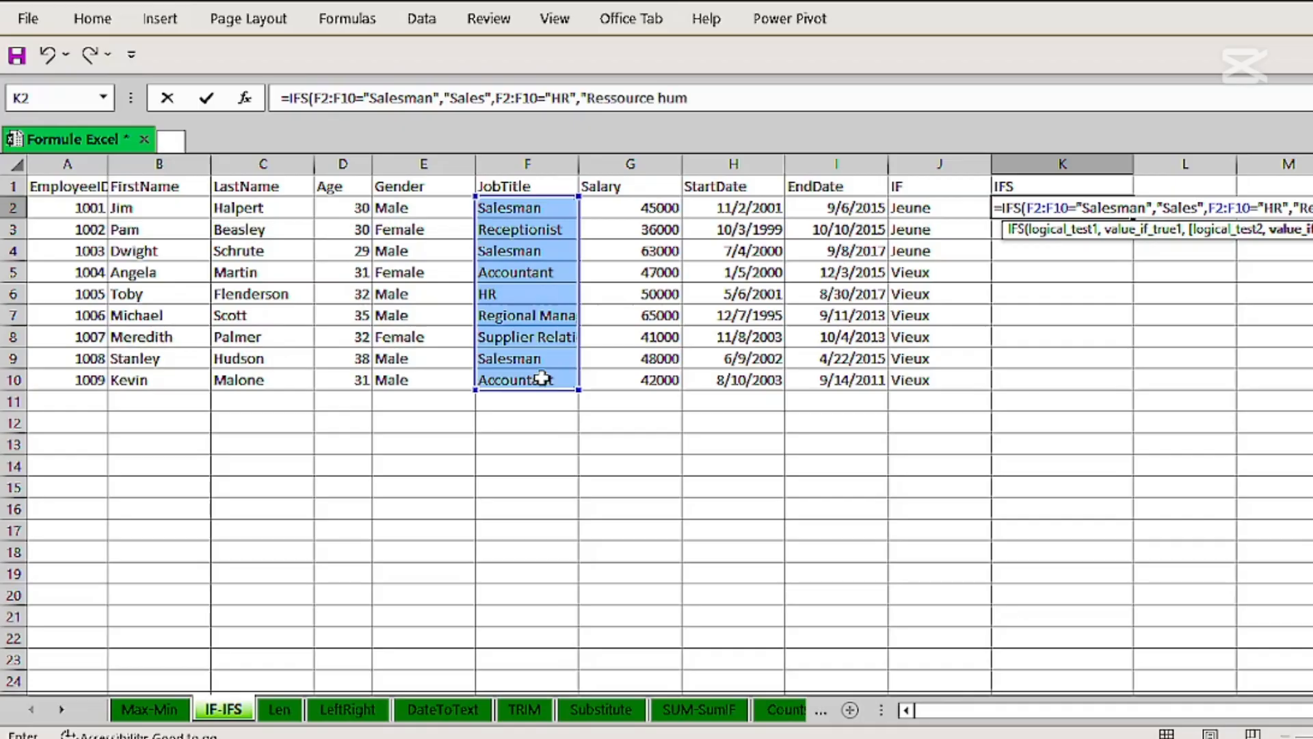
type("aine\",")
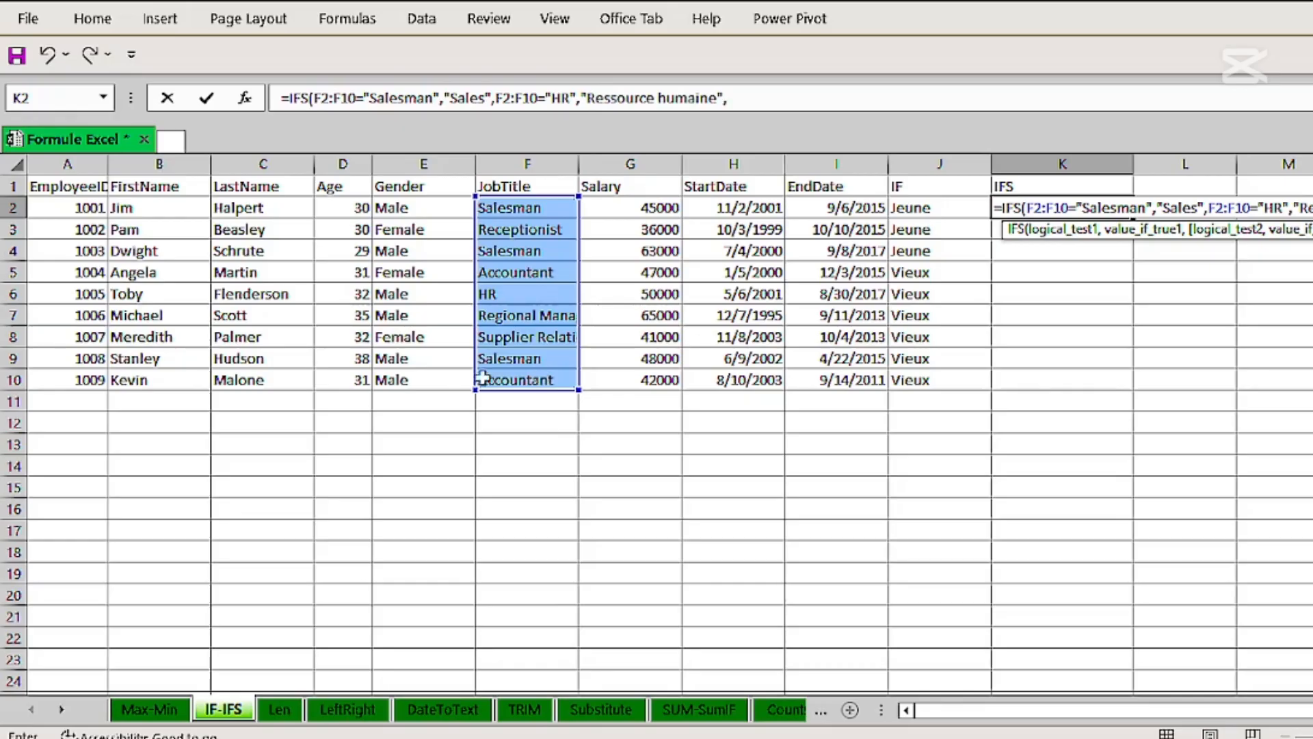
Complete the K2 IFS formula with a third condition, F2:F10="Regional Mnager", returning "Donner un cadeau".
left_click_drag(496, 207, 518, 378)
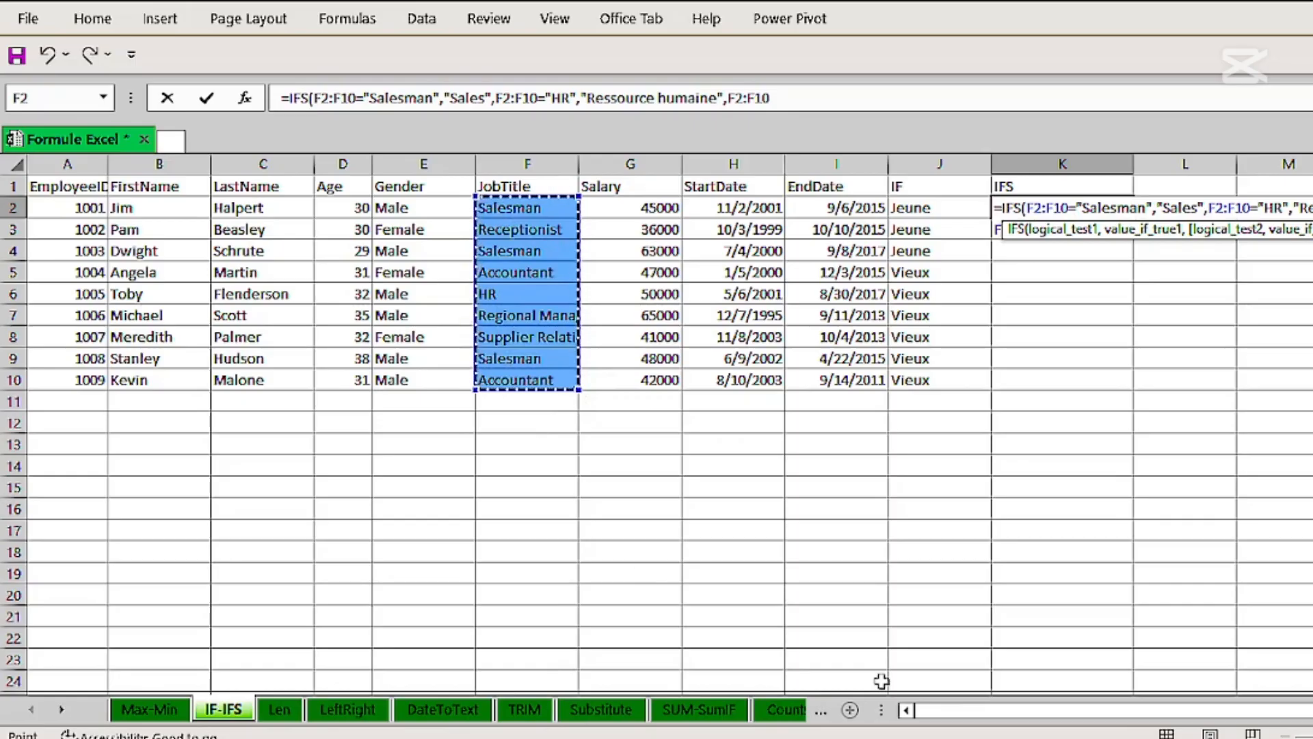
left_click_drag(968, 711, 1099, 722)
type("=")
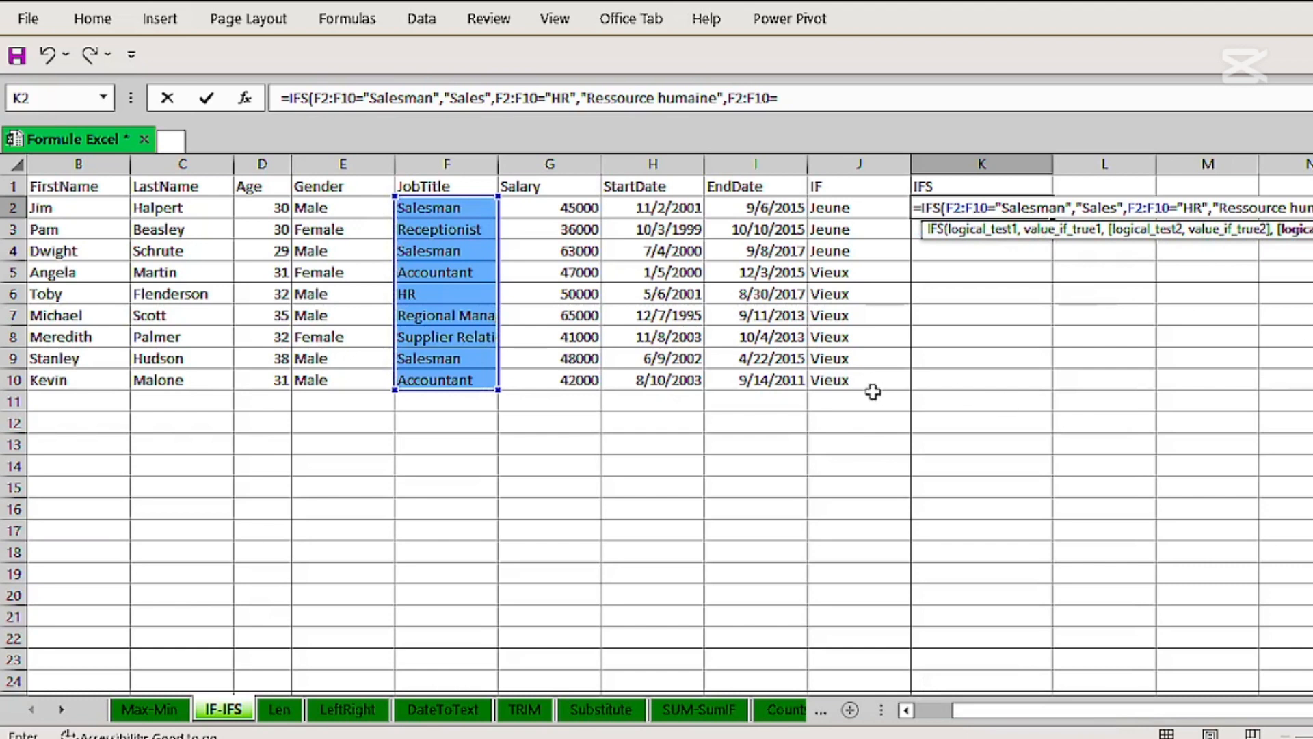
type("\"Regiona")
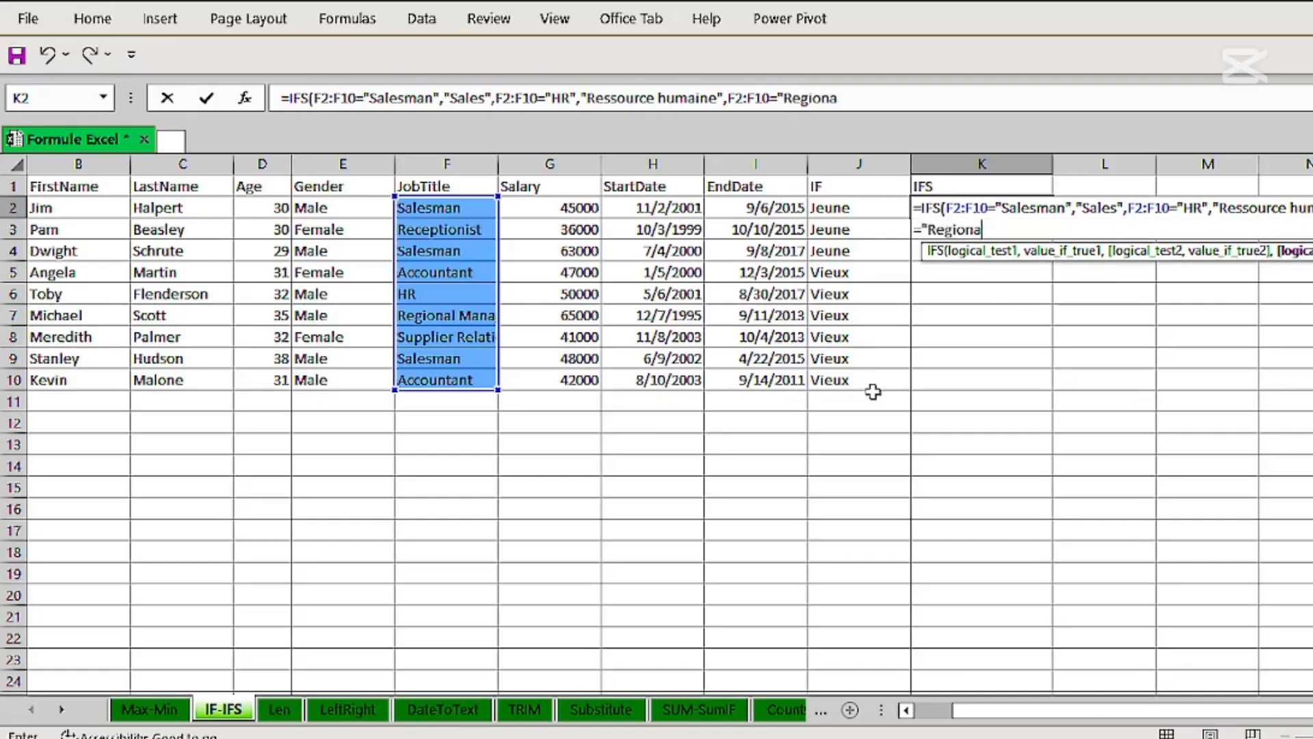
type("l Mnager\",")
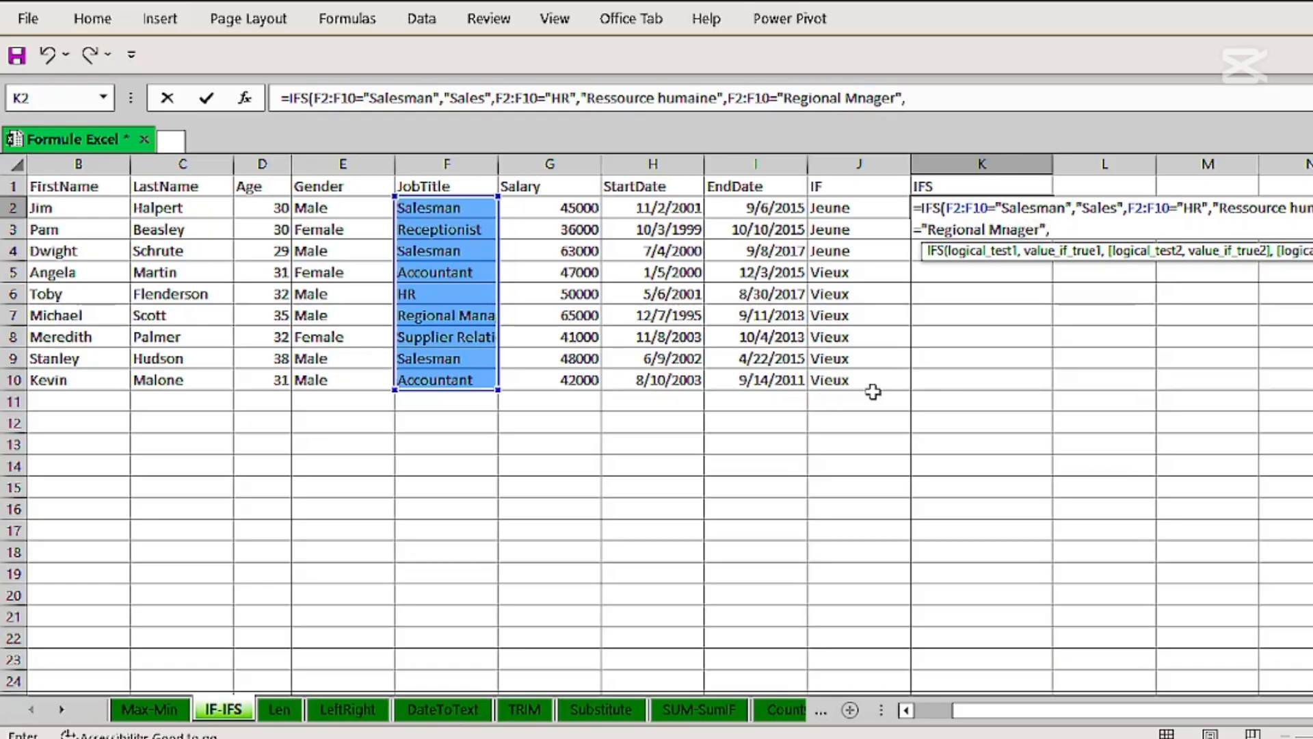
type("\"Donner u")
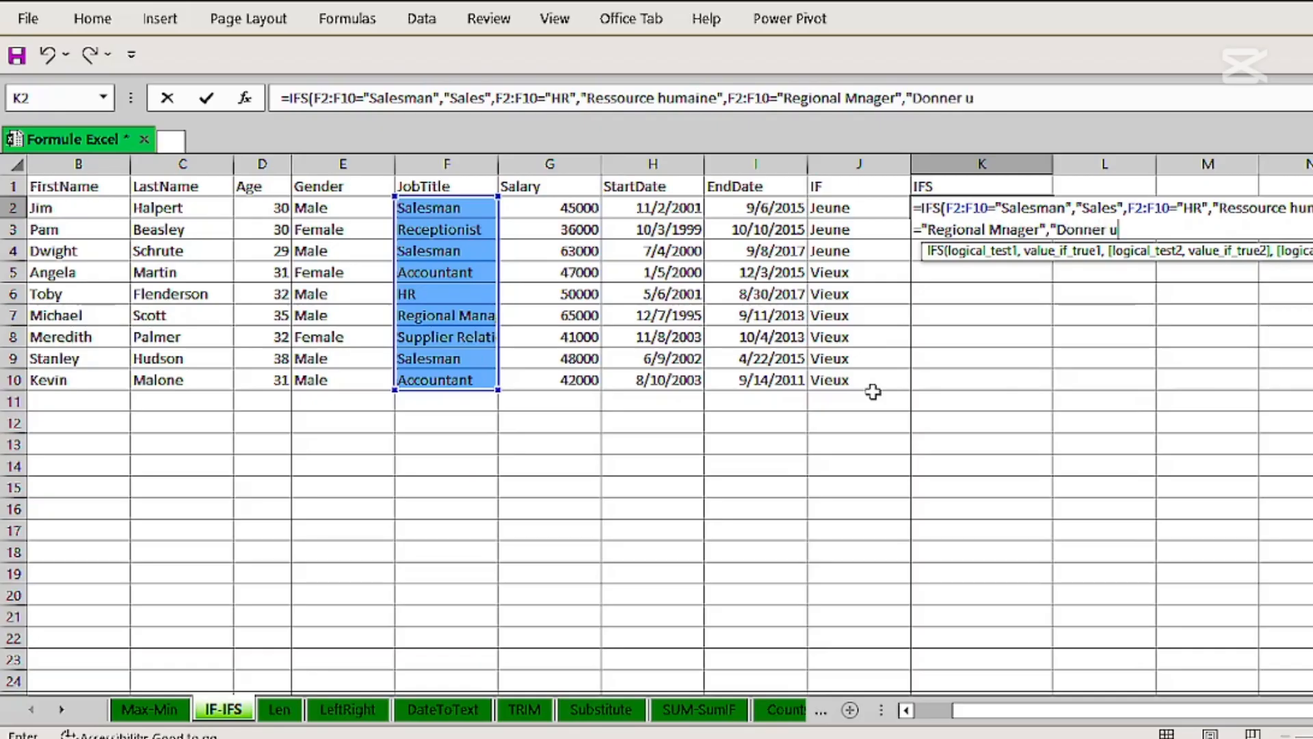
type("n cadeau")
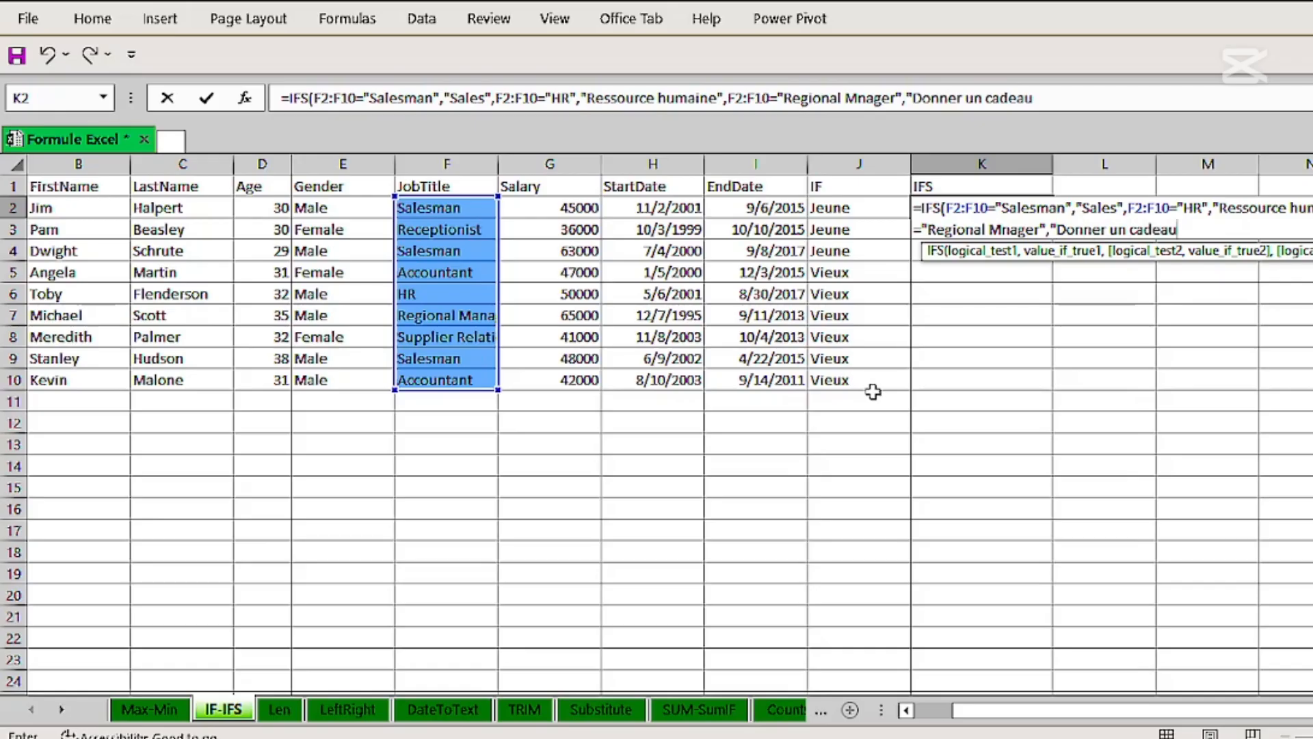
type("\"")
key("Return")
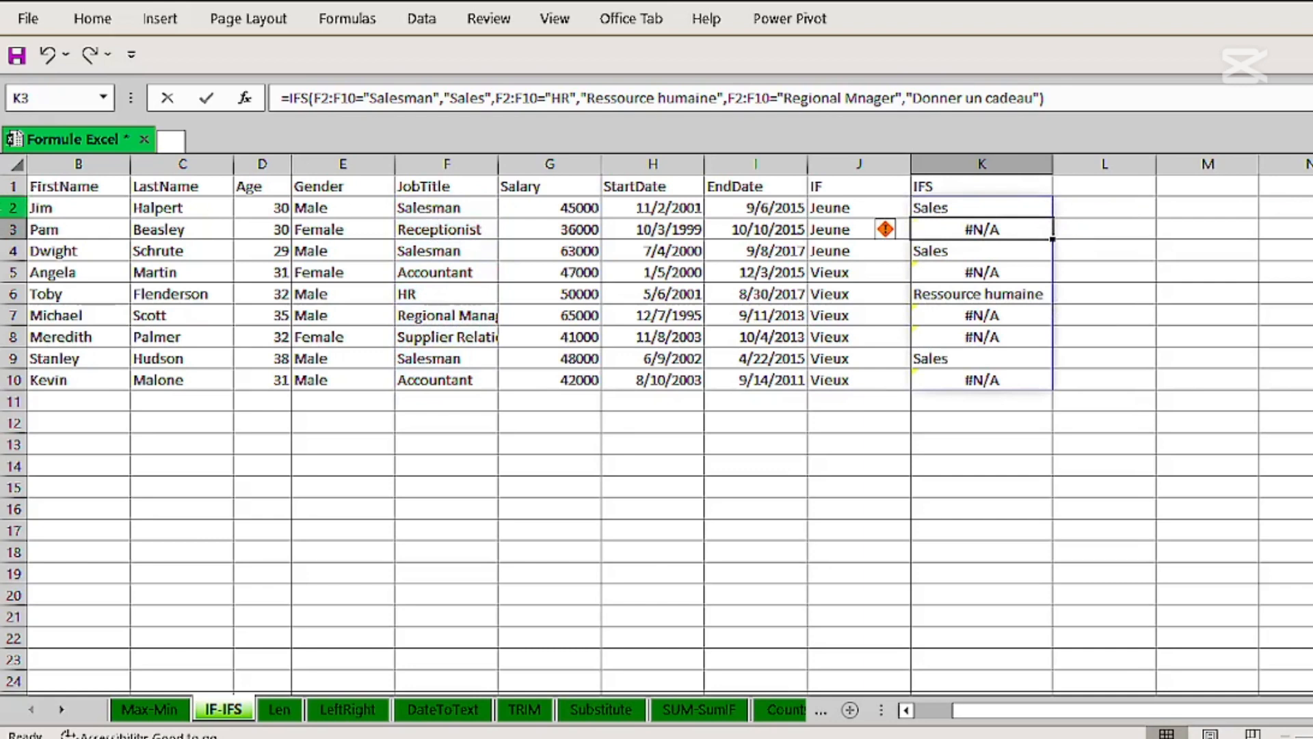
Check rows 2 to 6 one by one, comparing each job title with its IFS result.
left_click(10, 208)
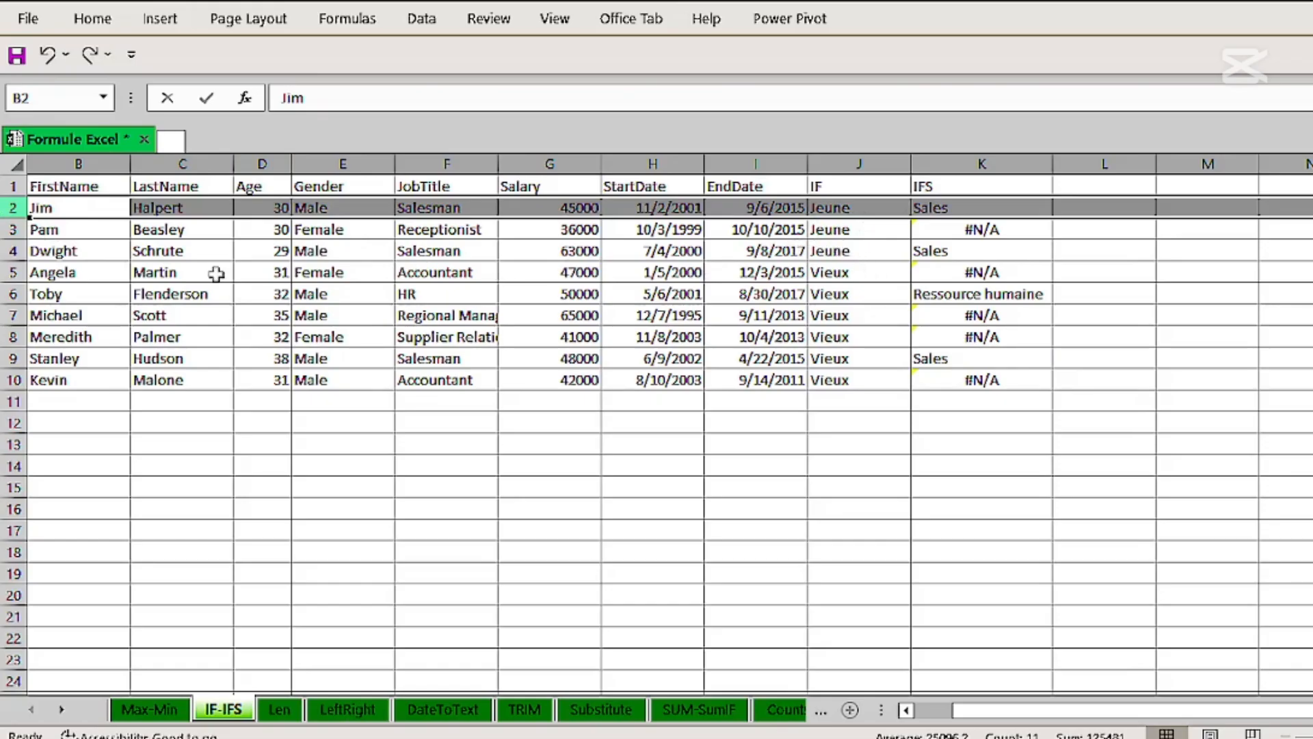
left_click(9, 231)
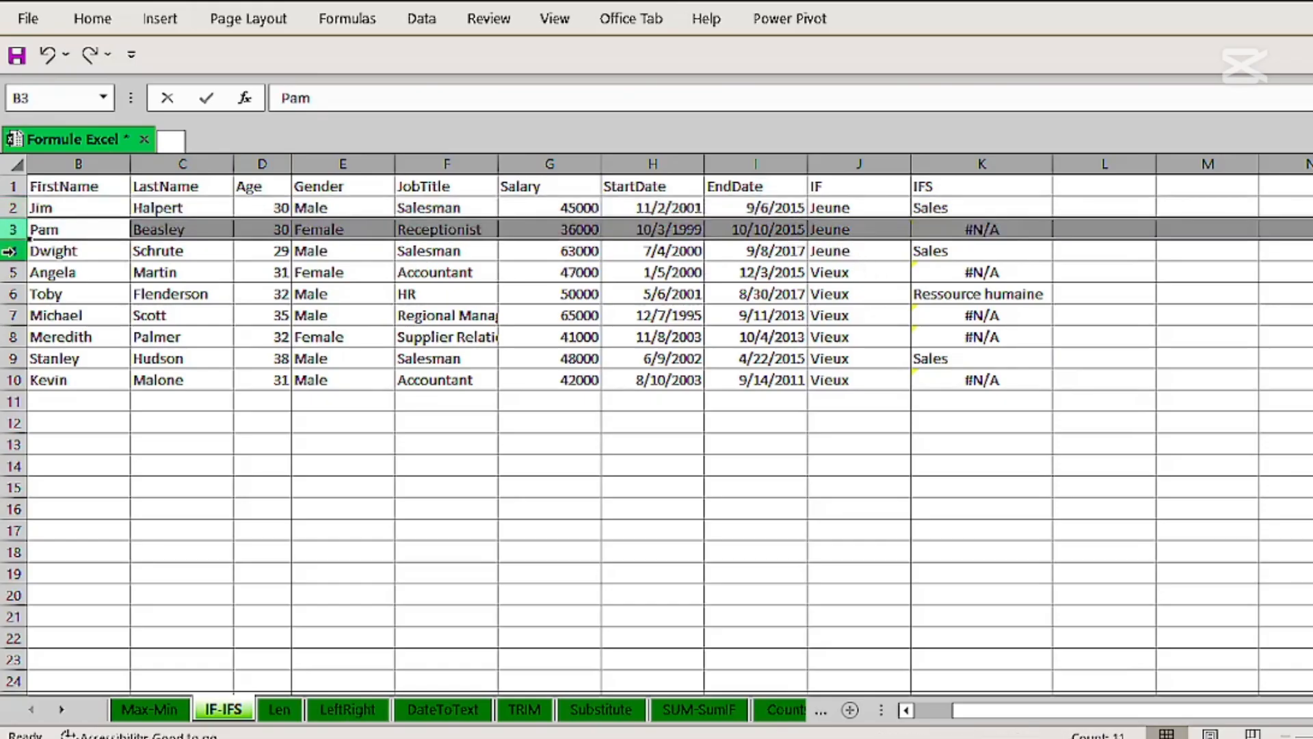
left_click(10, 252)
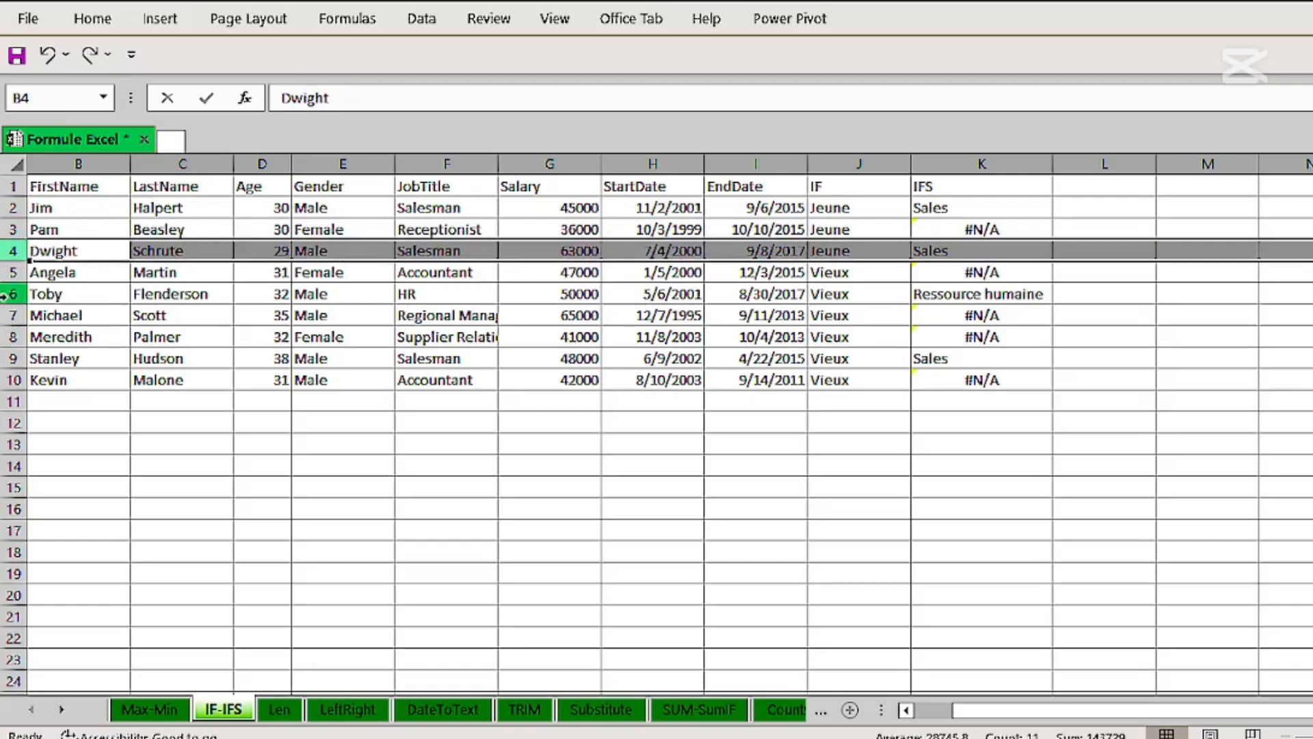
left_click(7, 272)
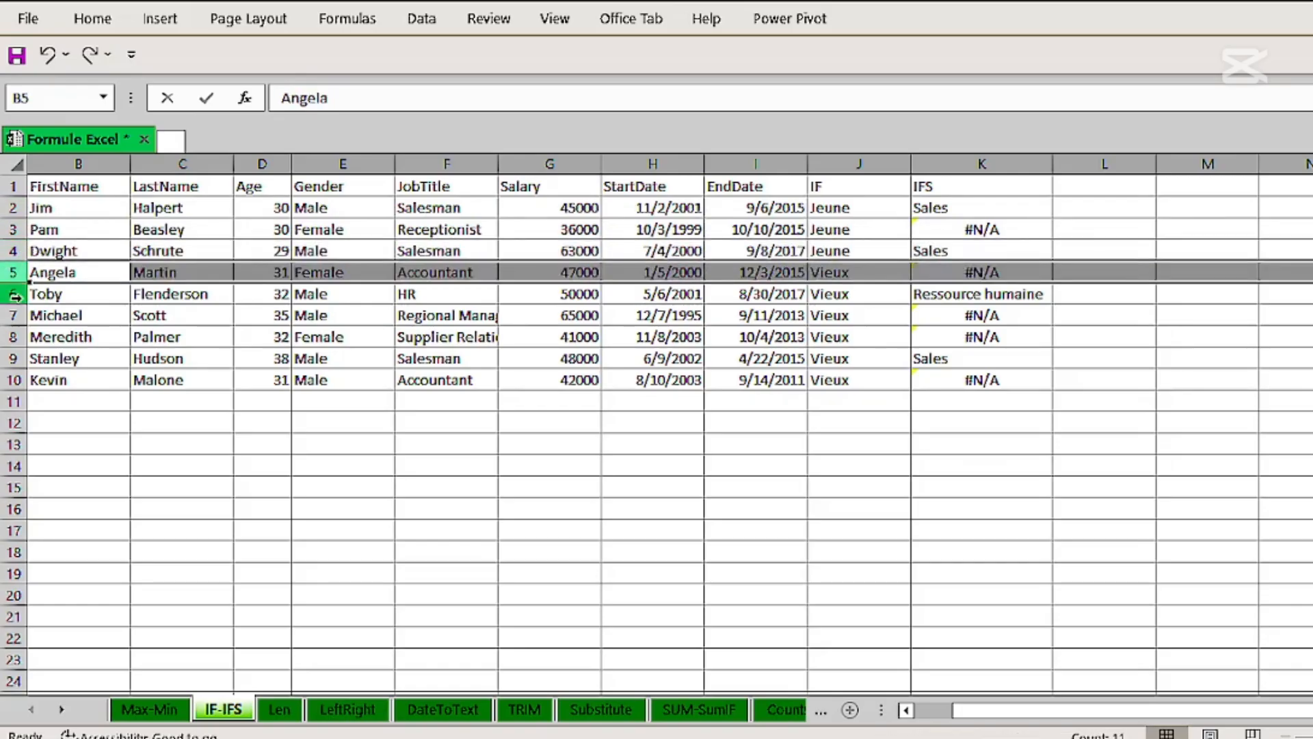
left_click(12, 294)
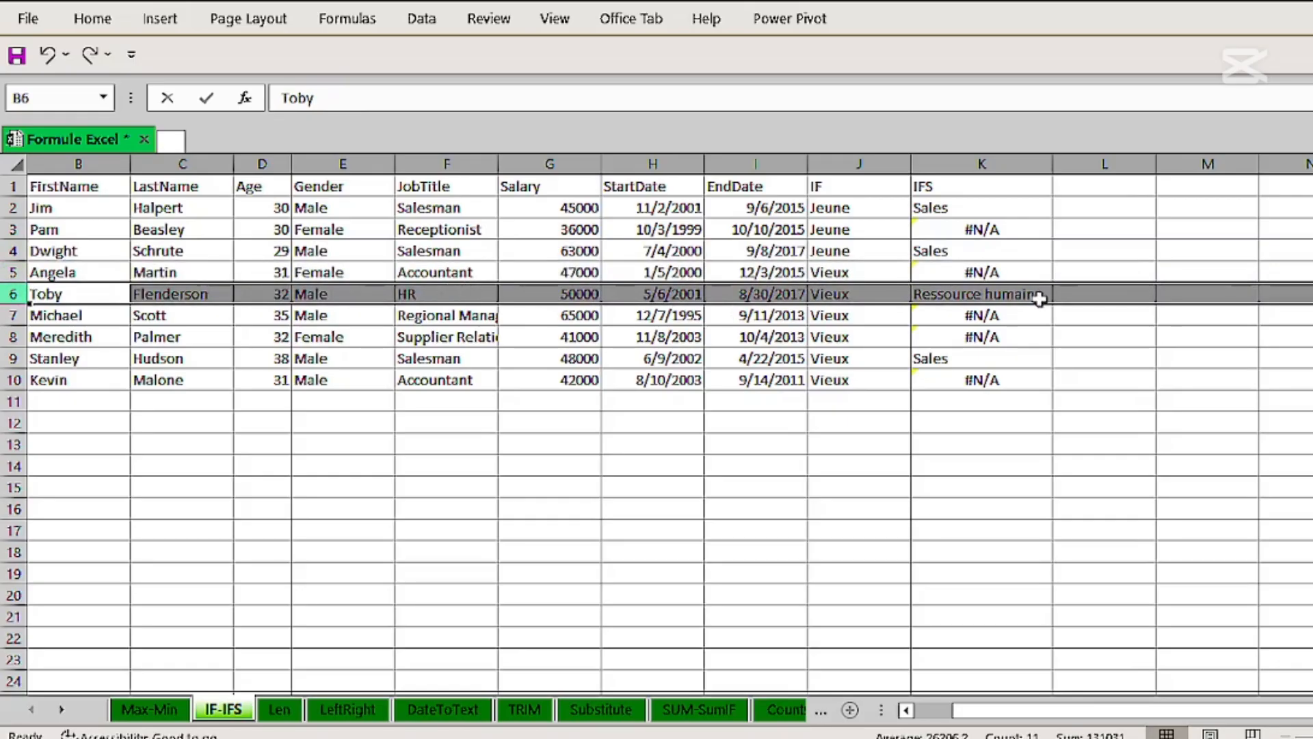
Widen the JobTitle column and correct "Regional Mnager" to "Regional Manager" in the K2 IFS formula.
left_click_drag(498, 164, 561, 155)
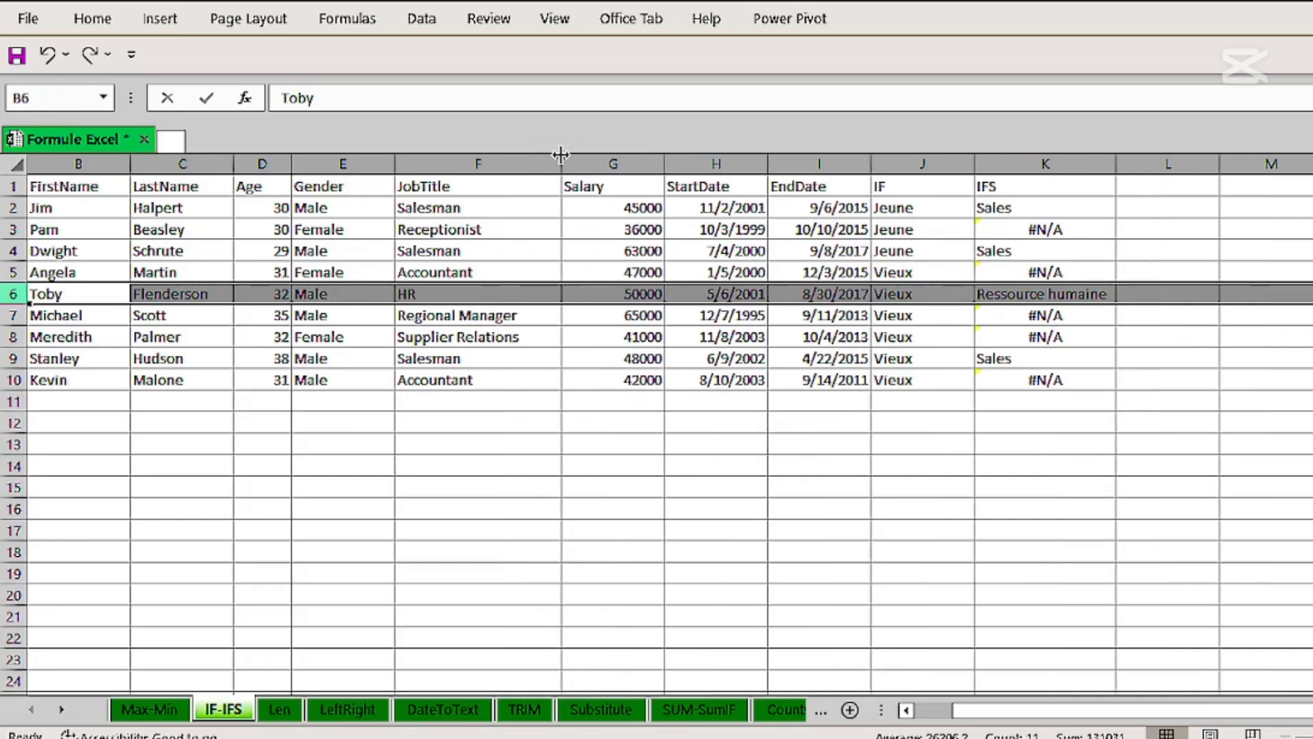
double_click(1009, 210)
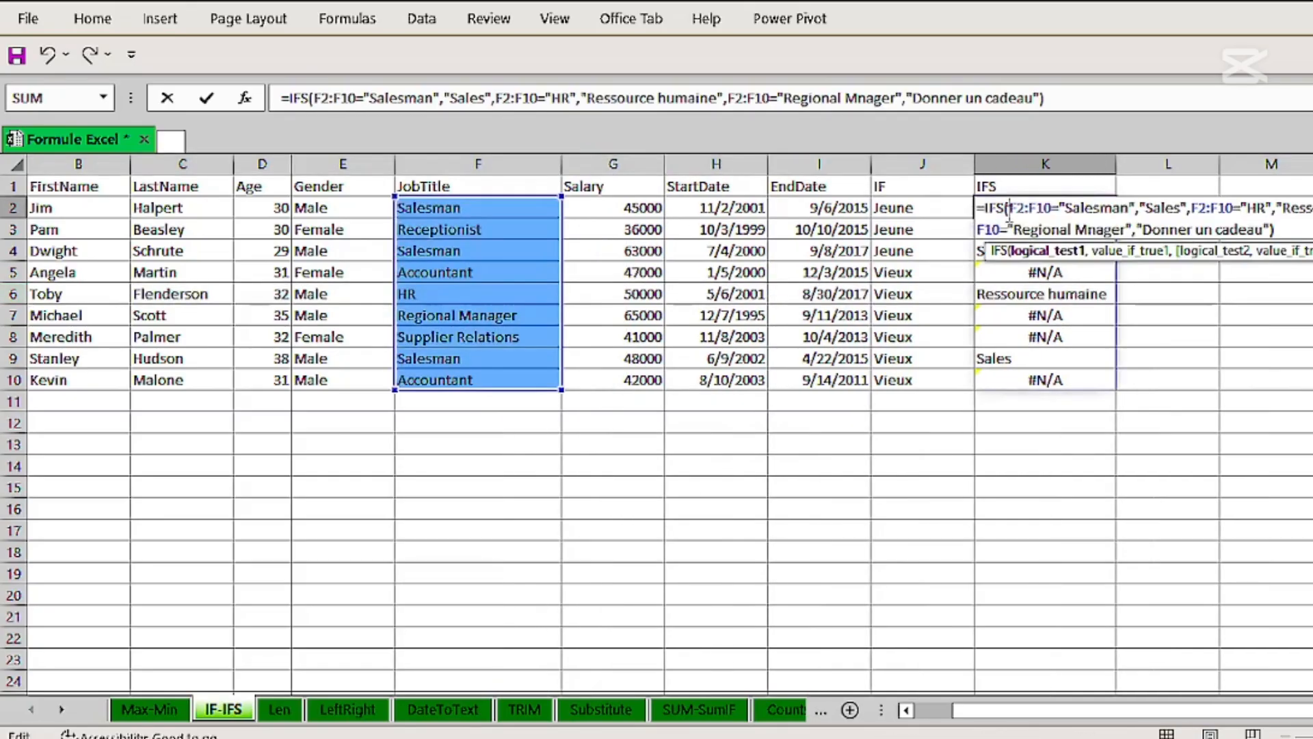
left_click(1089, 229)
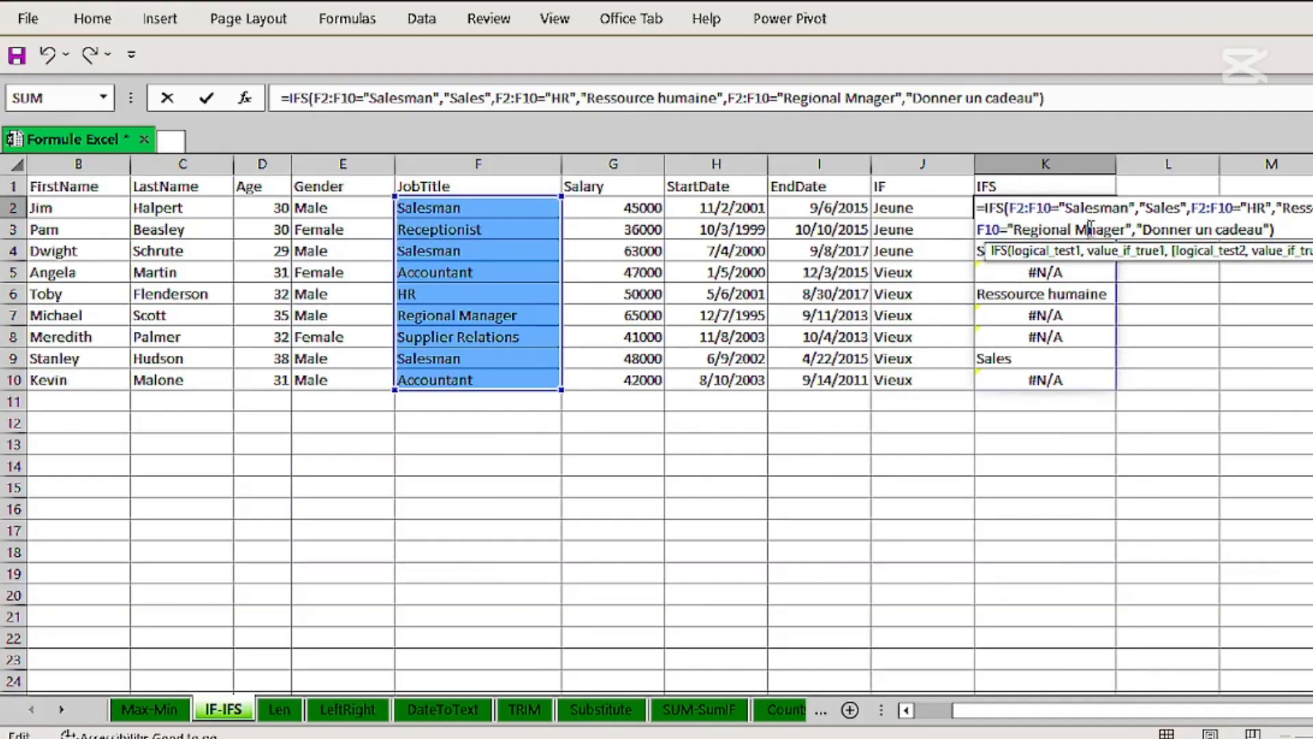
type("a")
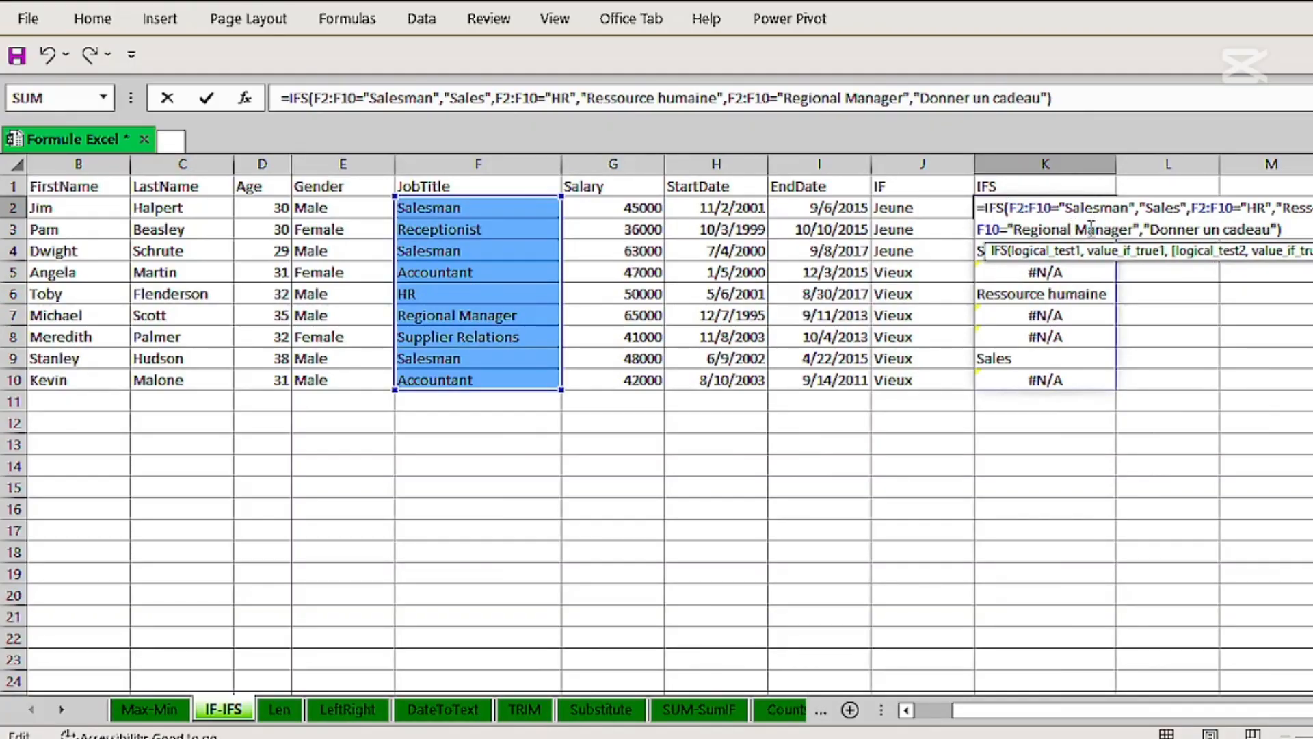
key("Return")
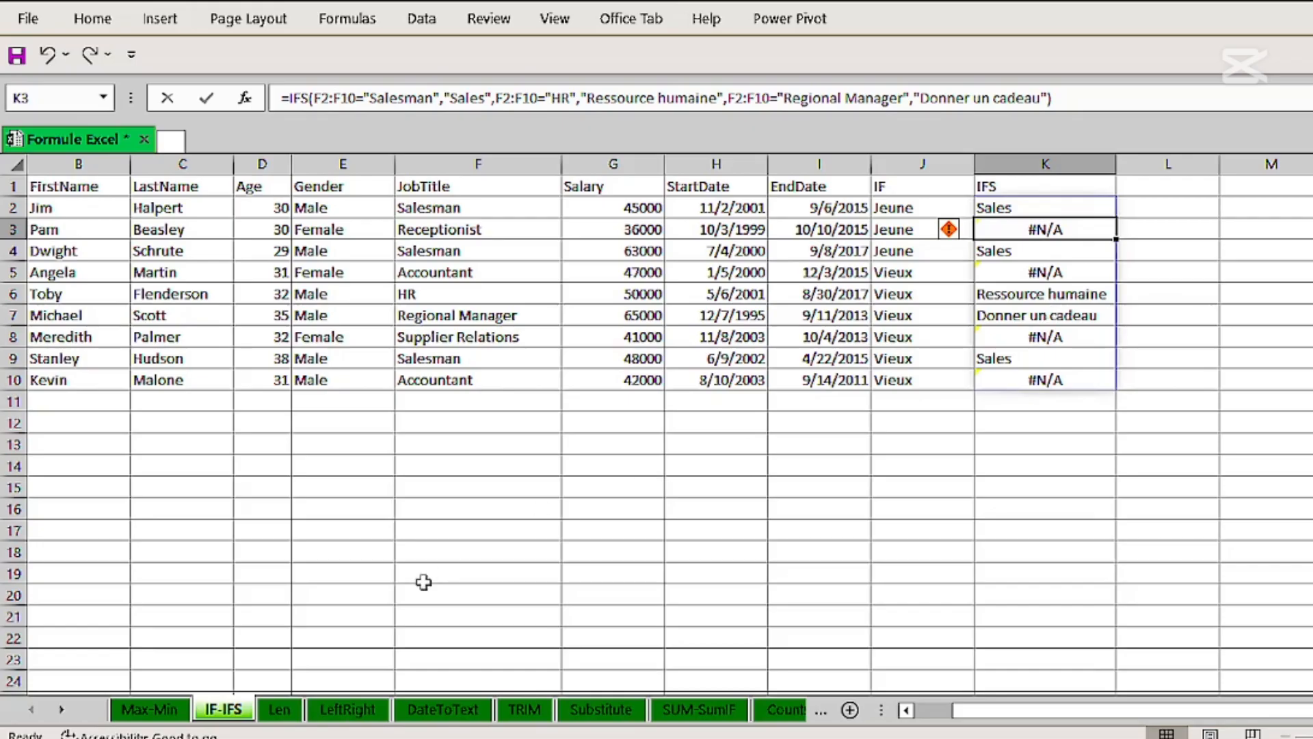
On the Len sheet, read the note in L1 and enter =LEN(C2:C10) in J2 to count the last names' characters.
left_click(280, 711)
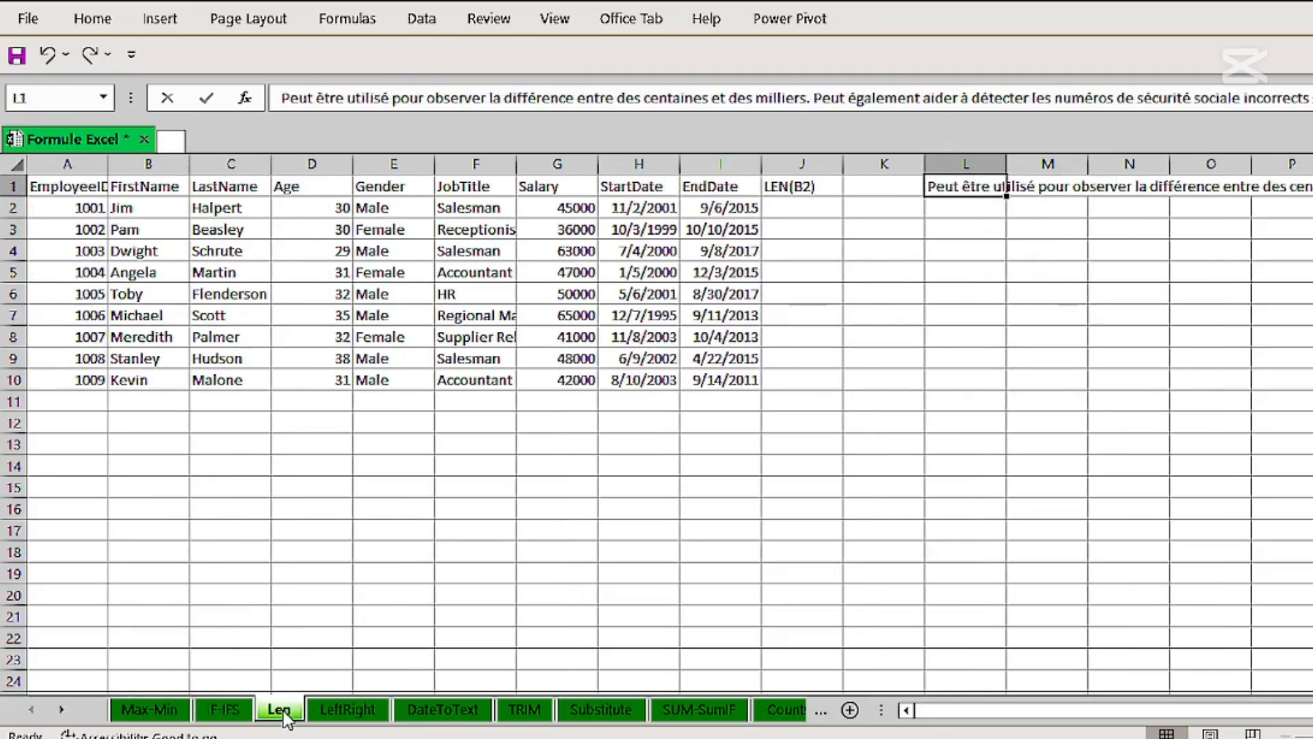
double_click(959, 186)
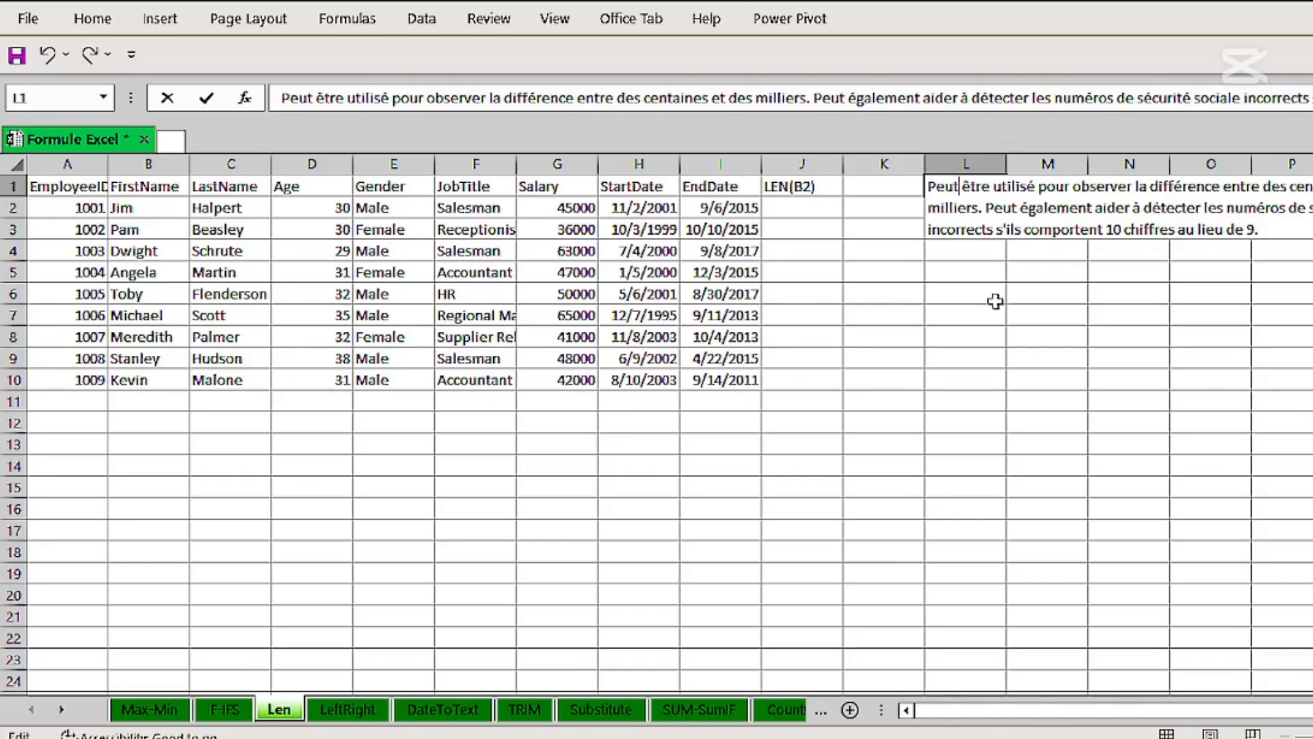
left_click(804, 211)
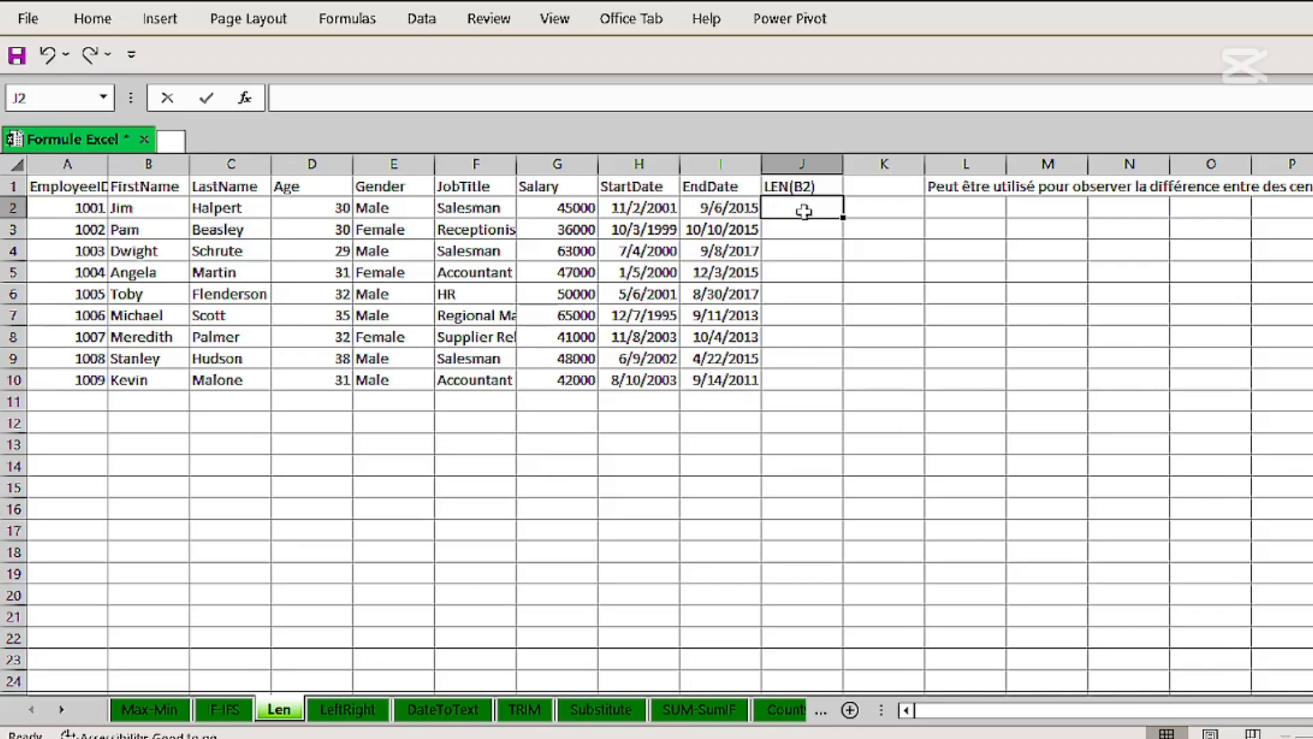
type("=")
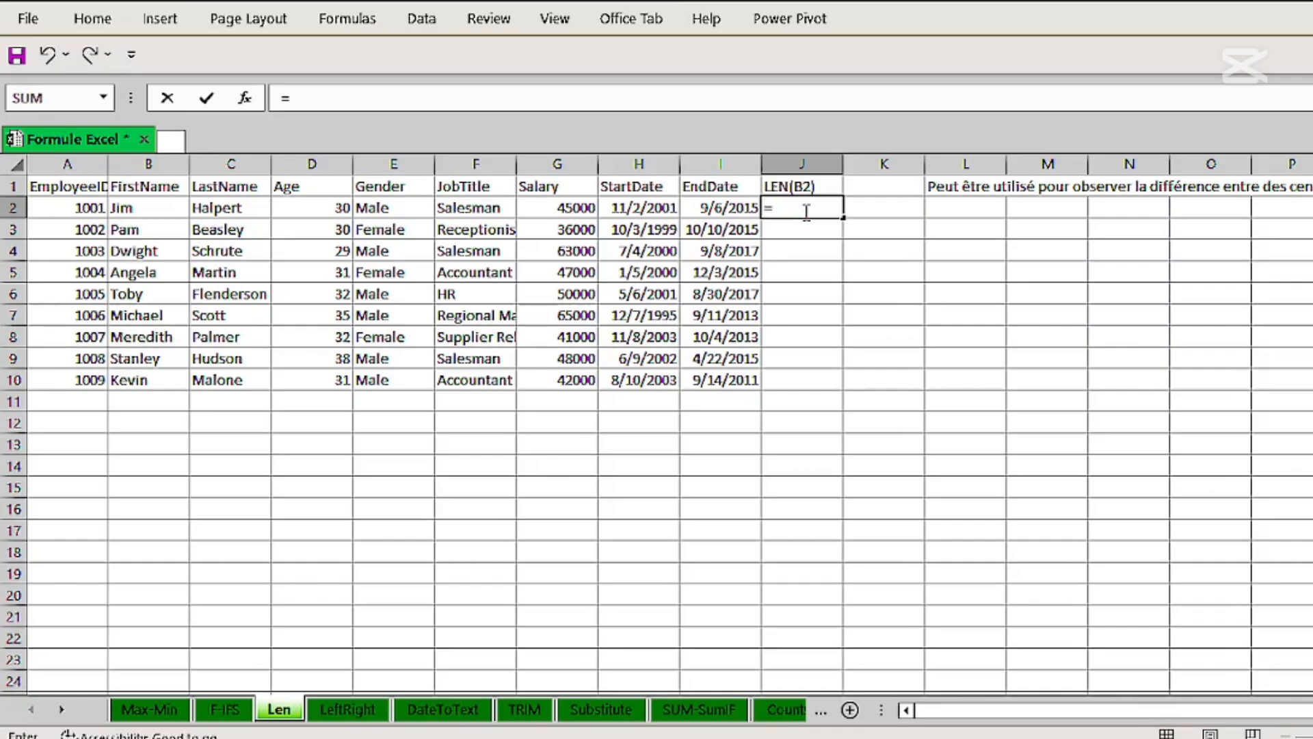
type("len")
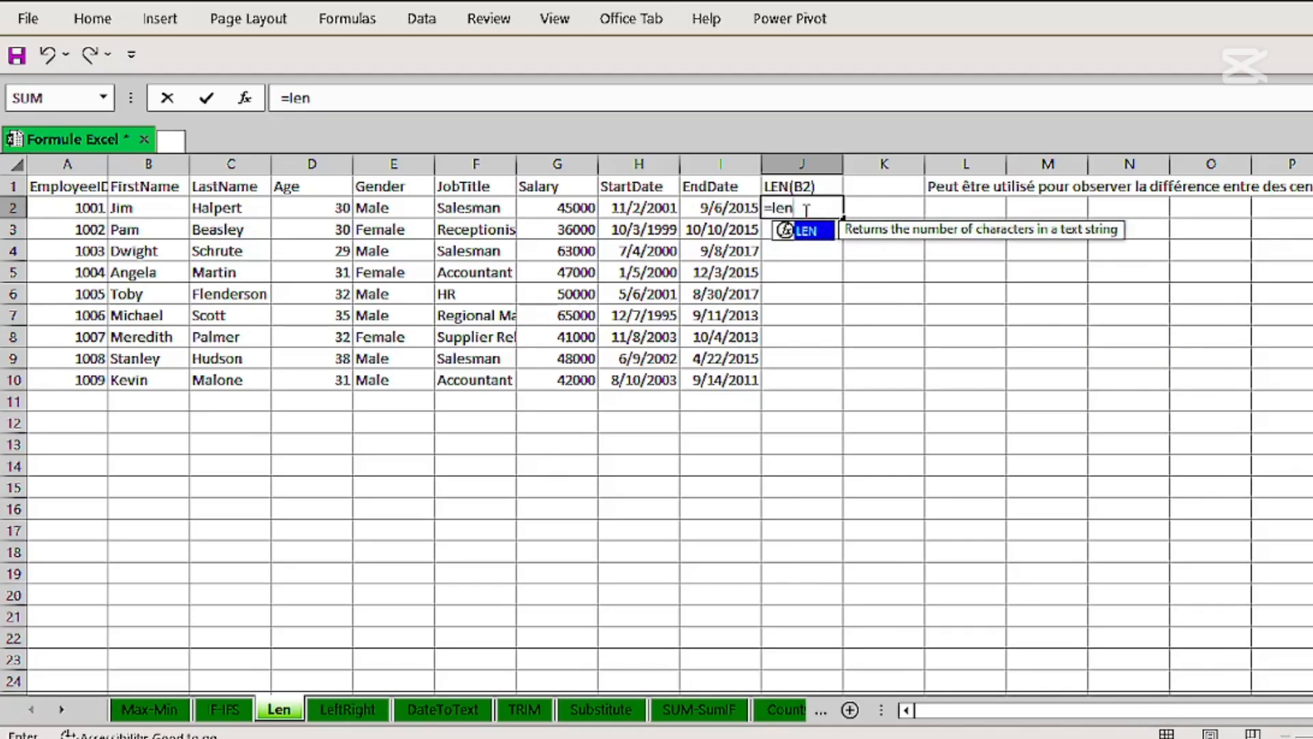
double_click(808, 233)
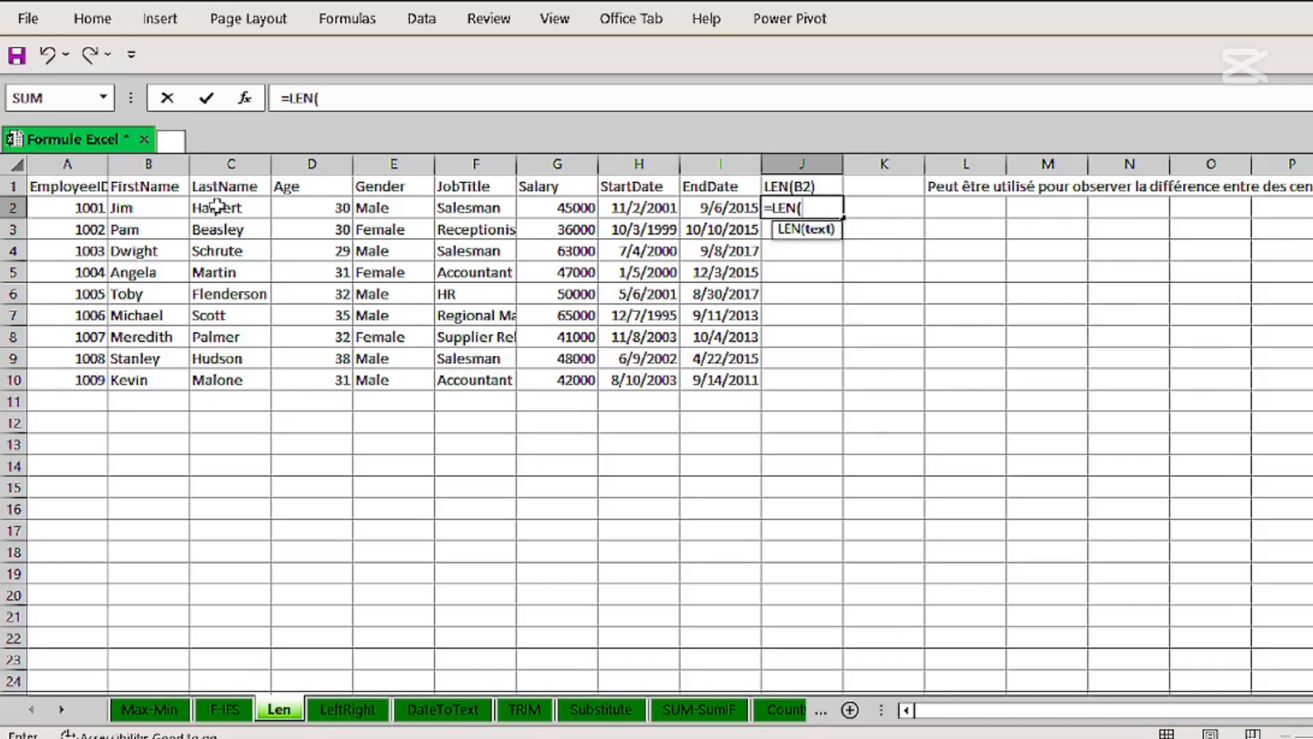
left_click_drag(216, 205, 220, 371)
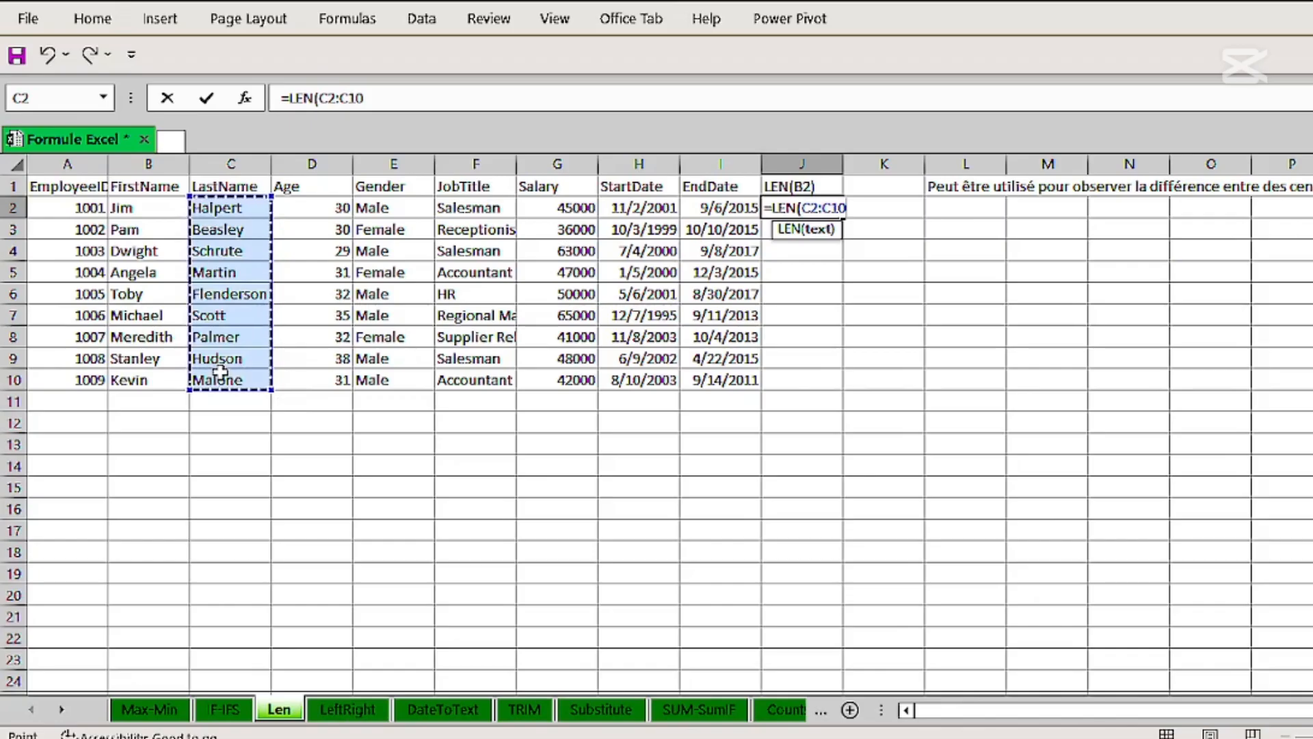
key("Return")
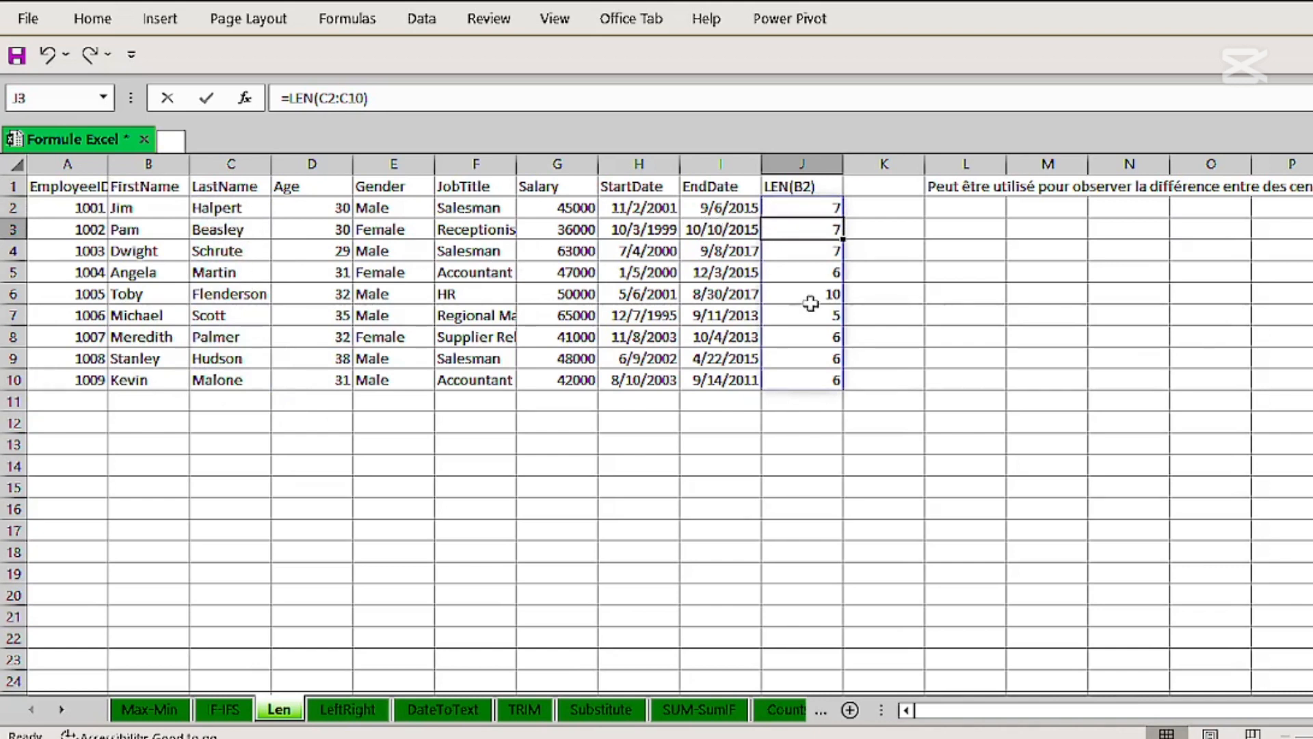
left_click(809, 296)
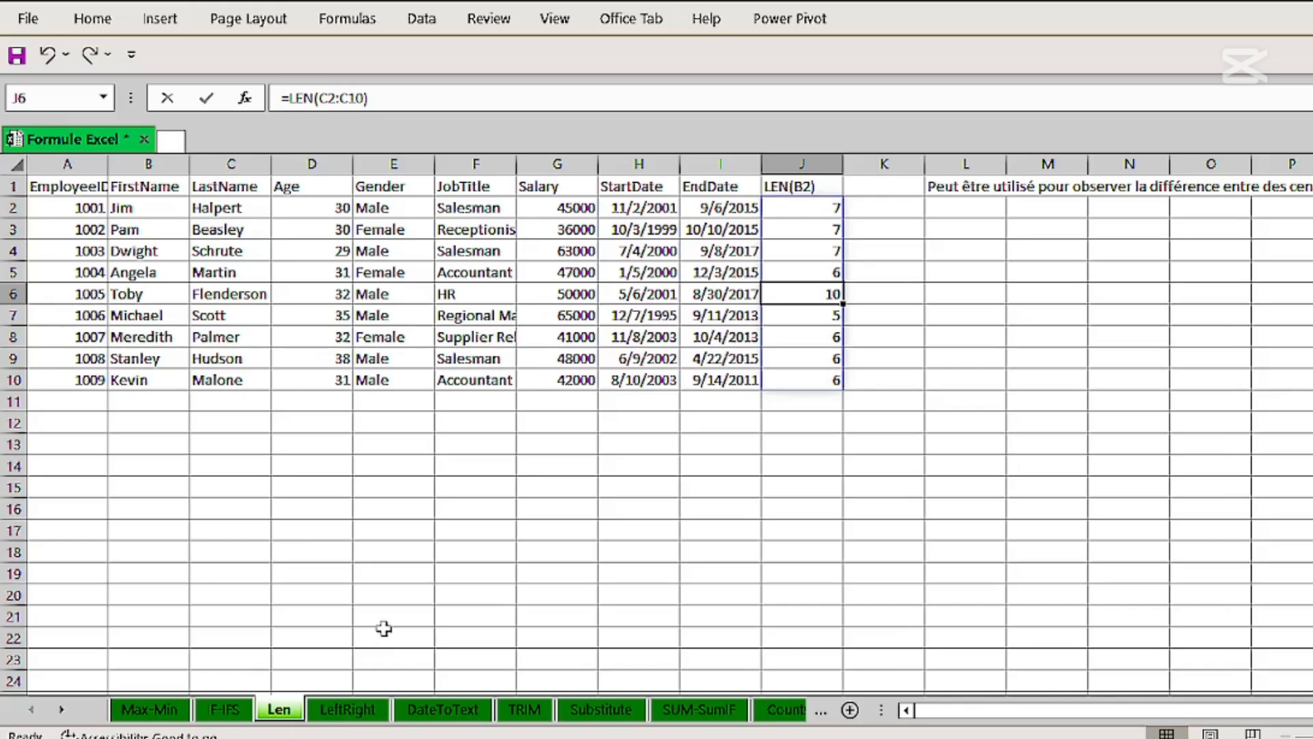
On the LeftRight sheet, enter =LEFT(C2:C10,4) in K2 to extract the first four characters of each last name.
left_click(347, 710)
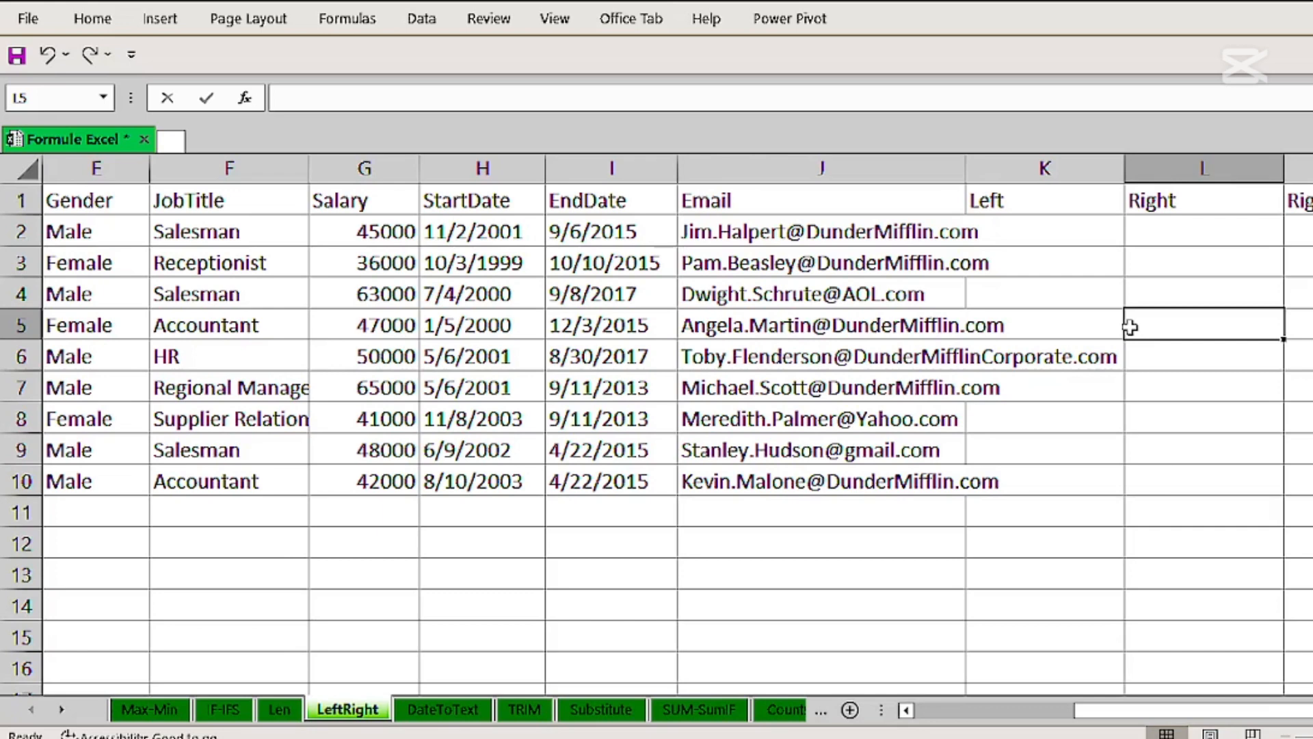
left_click(1032, 237)
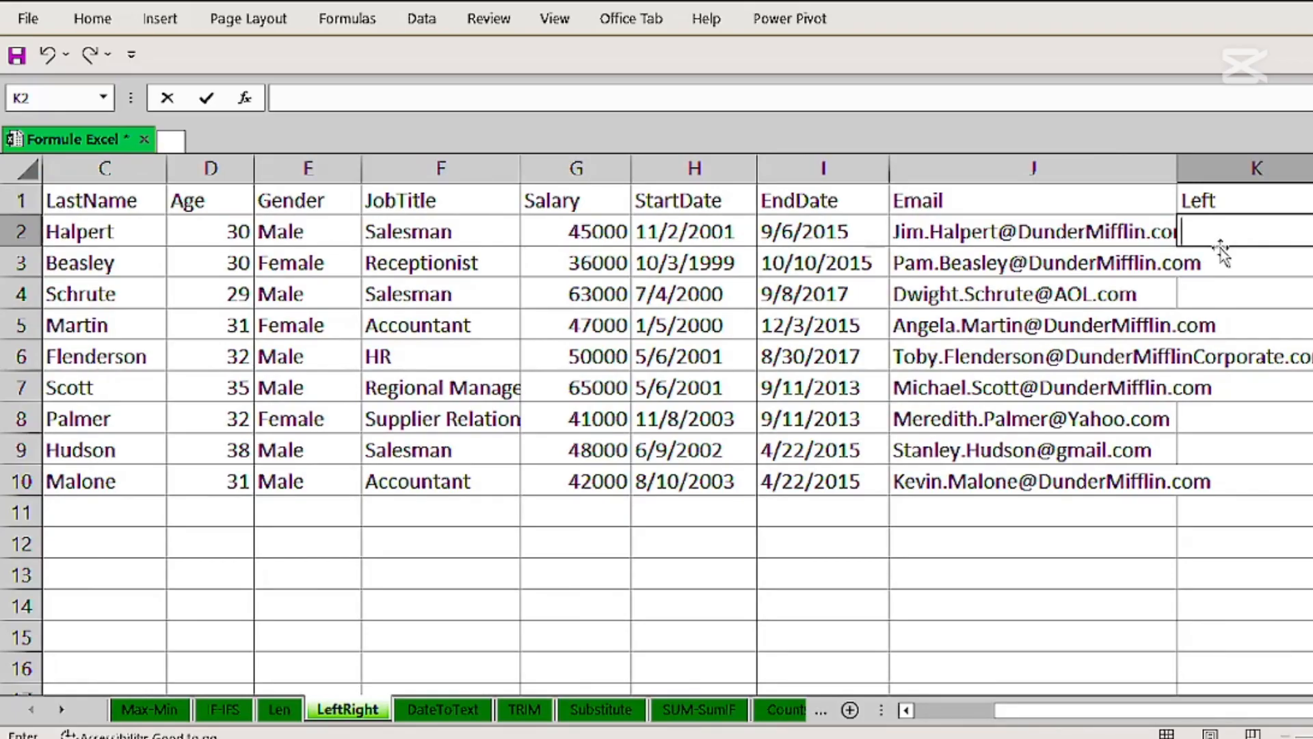
left_click(116, 200)
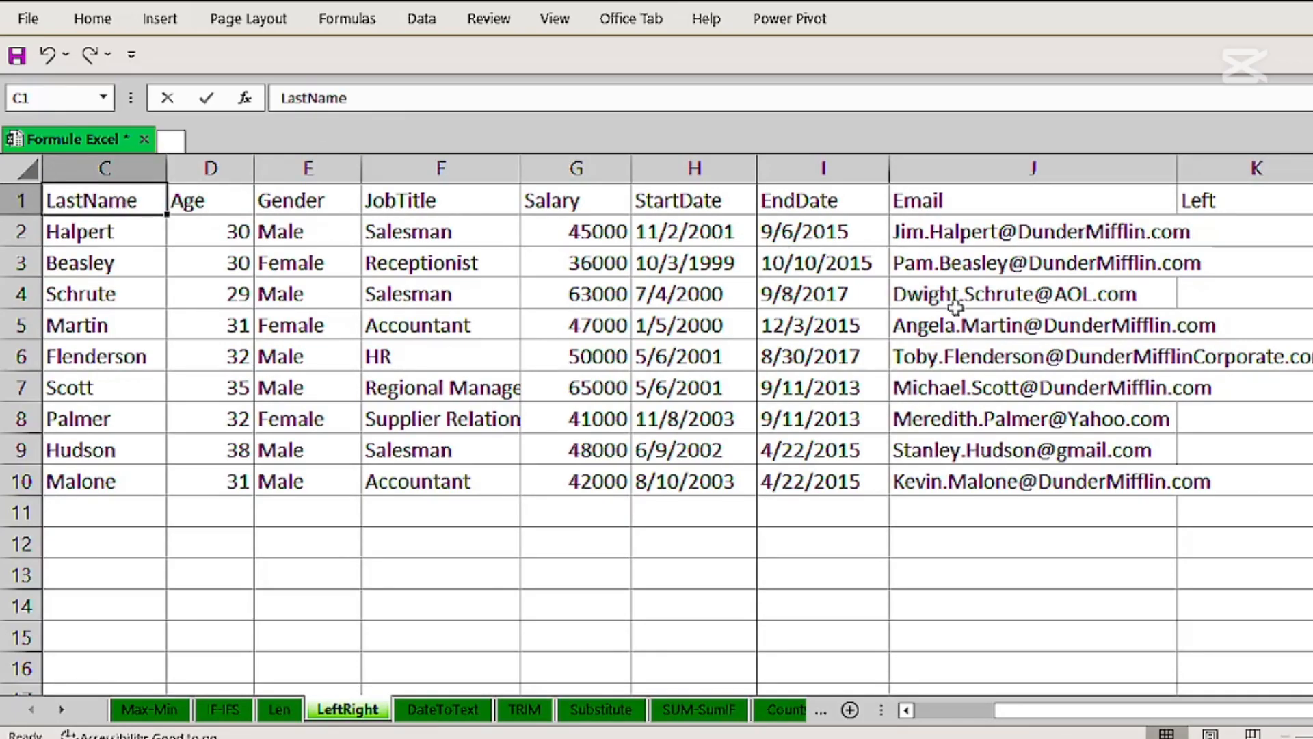
left_click(1240, 232)
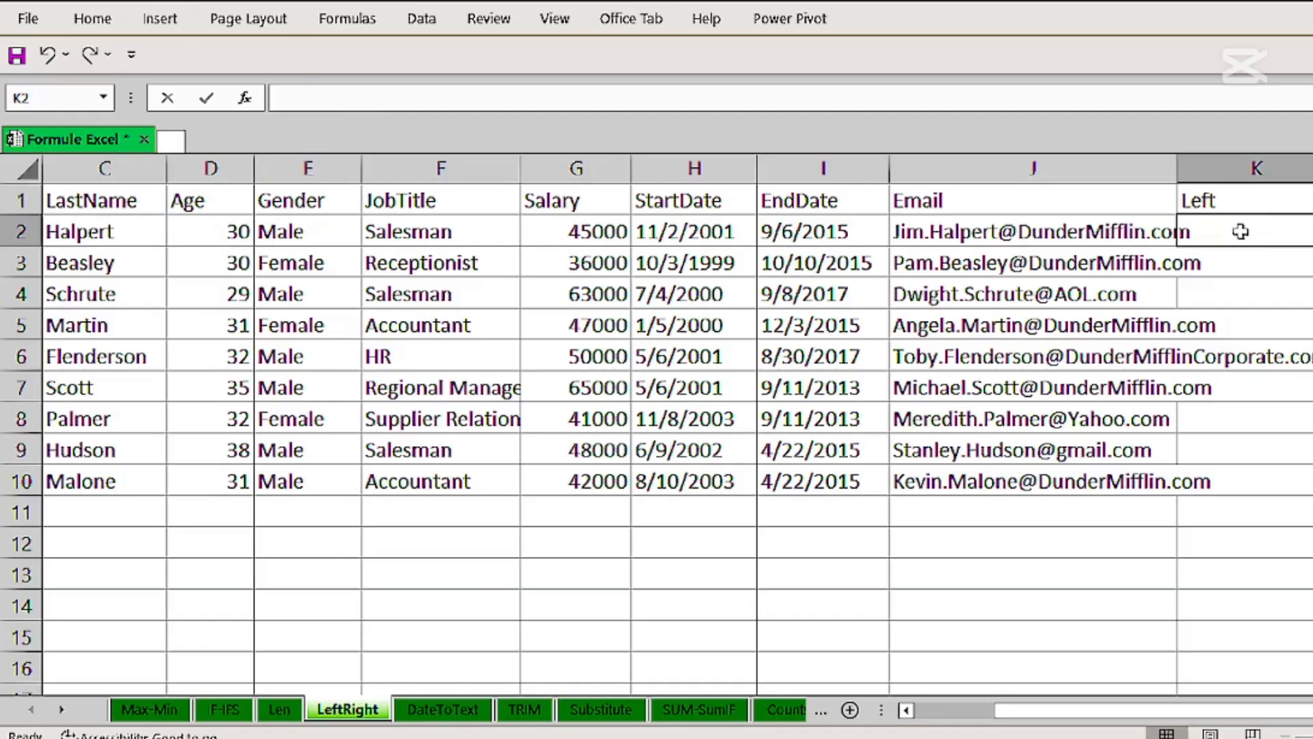
type("=la")
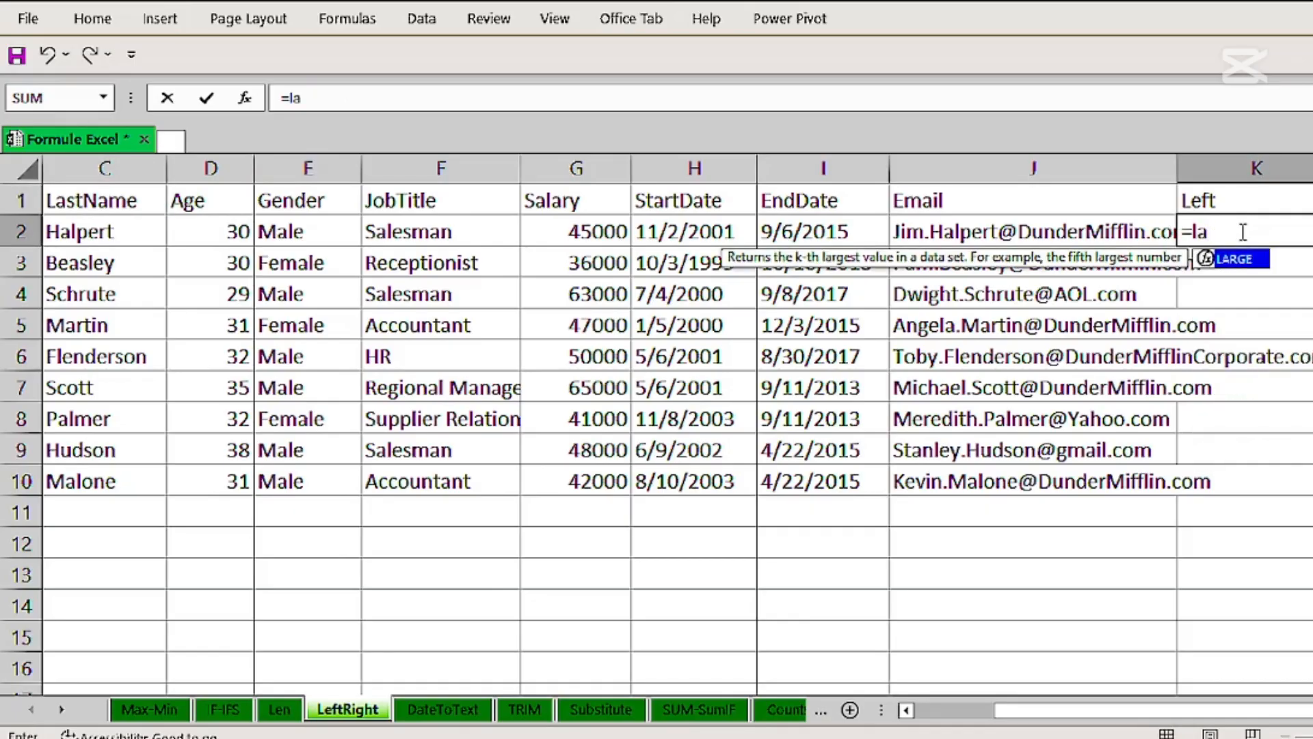
key("BackSpace")
type("eft")
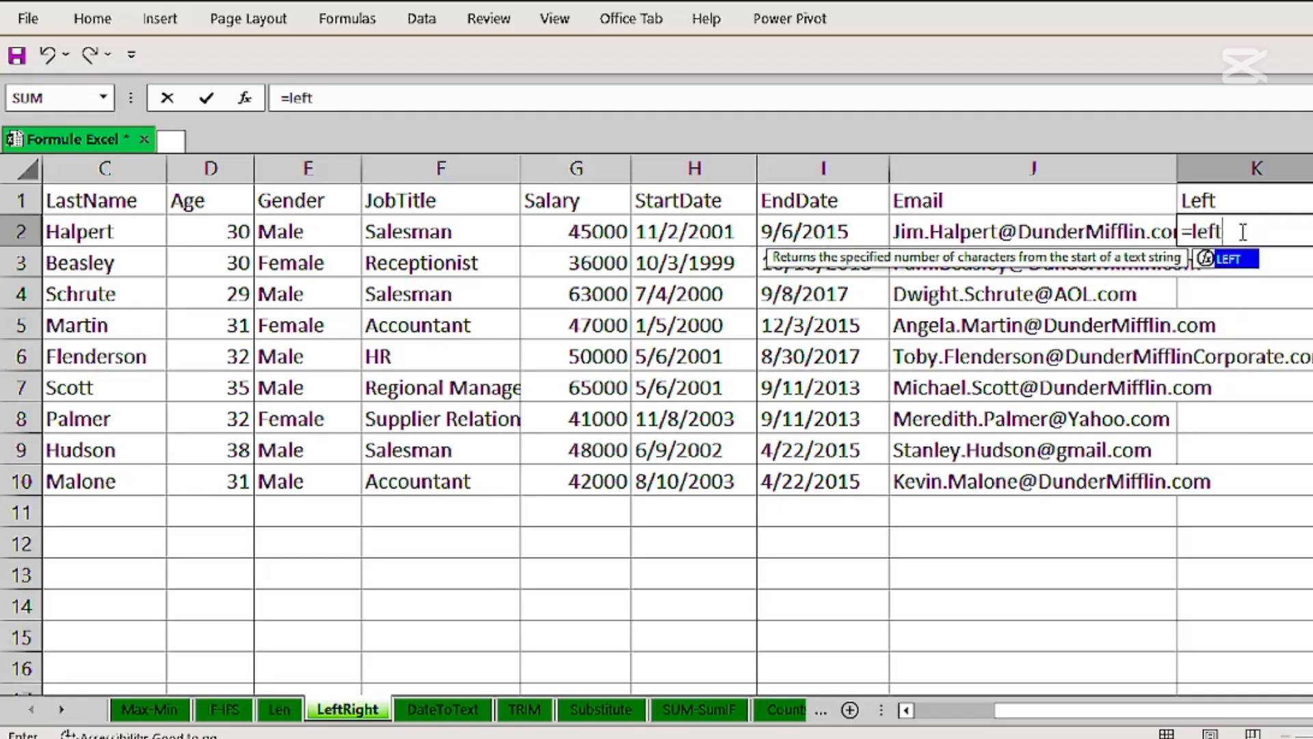
double_click(1227, 262)
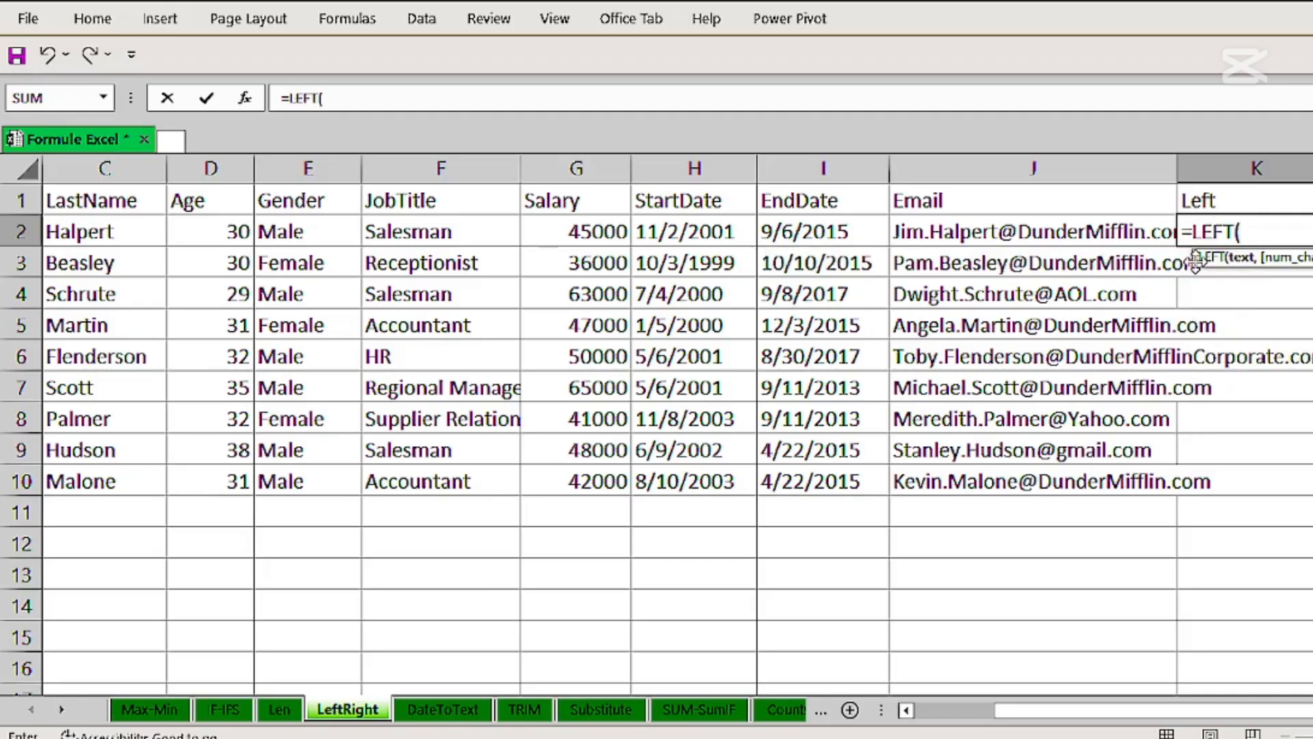
left_click_drag(129, 231, 123, 470)
type(",")
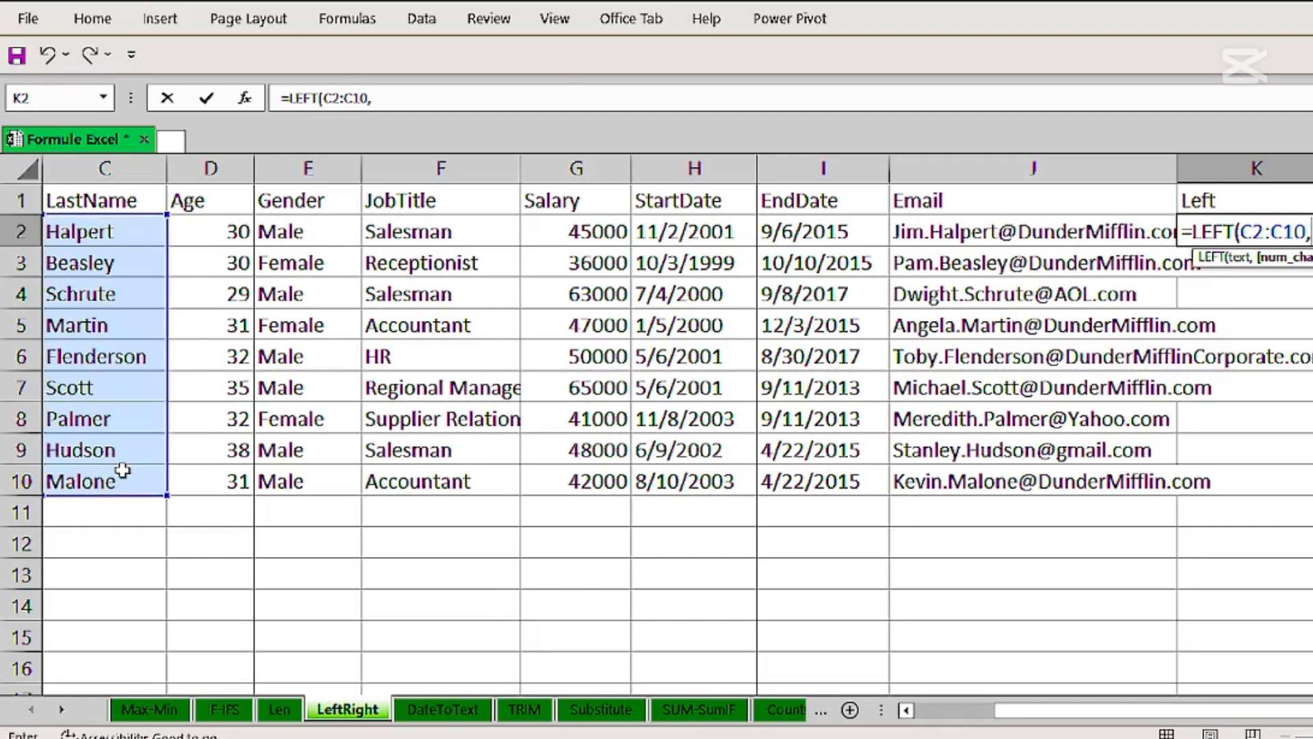
type("4")
key("Return")
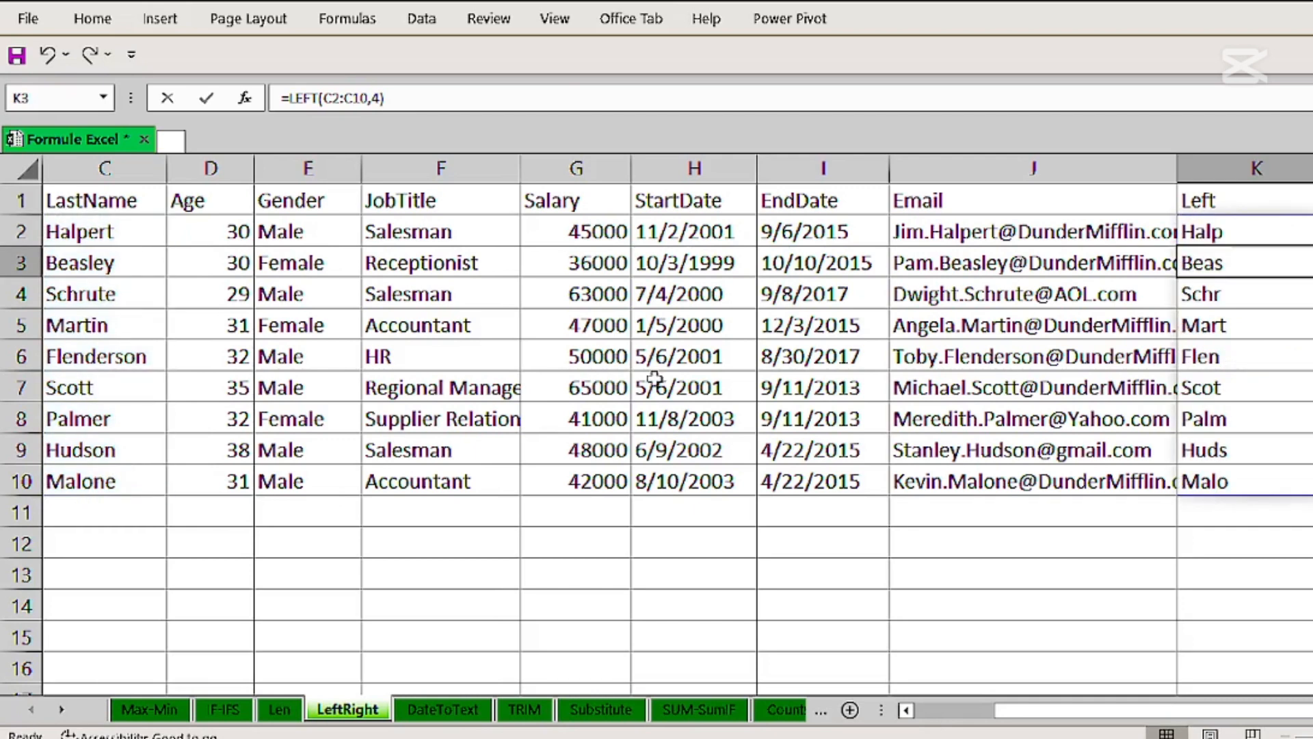
left_click(1253, 232)
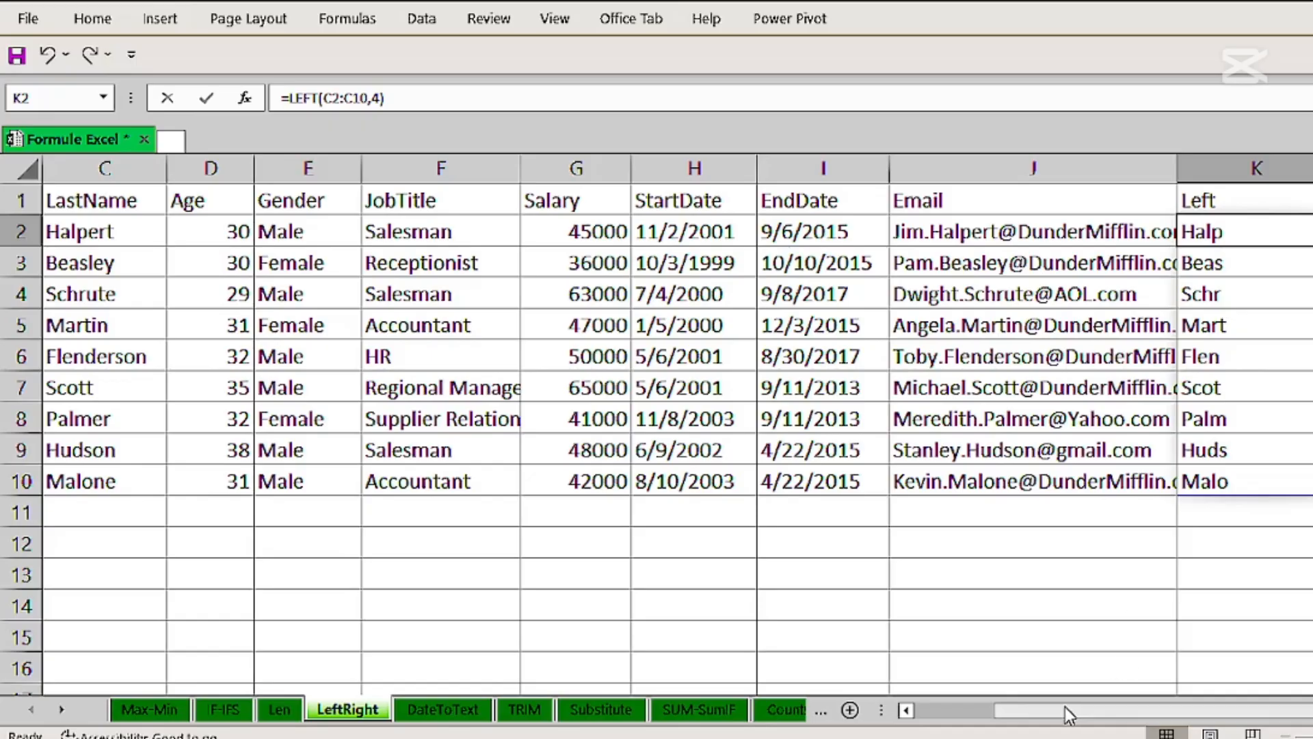
Enter =RIGHT(C2:C10,4) in L2 to extract the last four characters of each last name.
left_click_drag(1064, 707, 1095, 707)
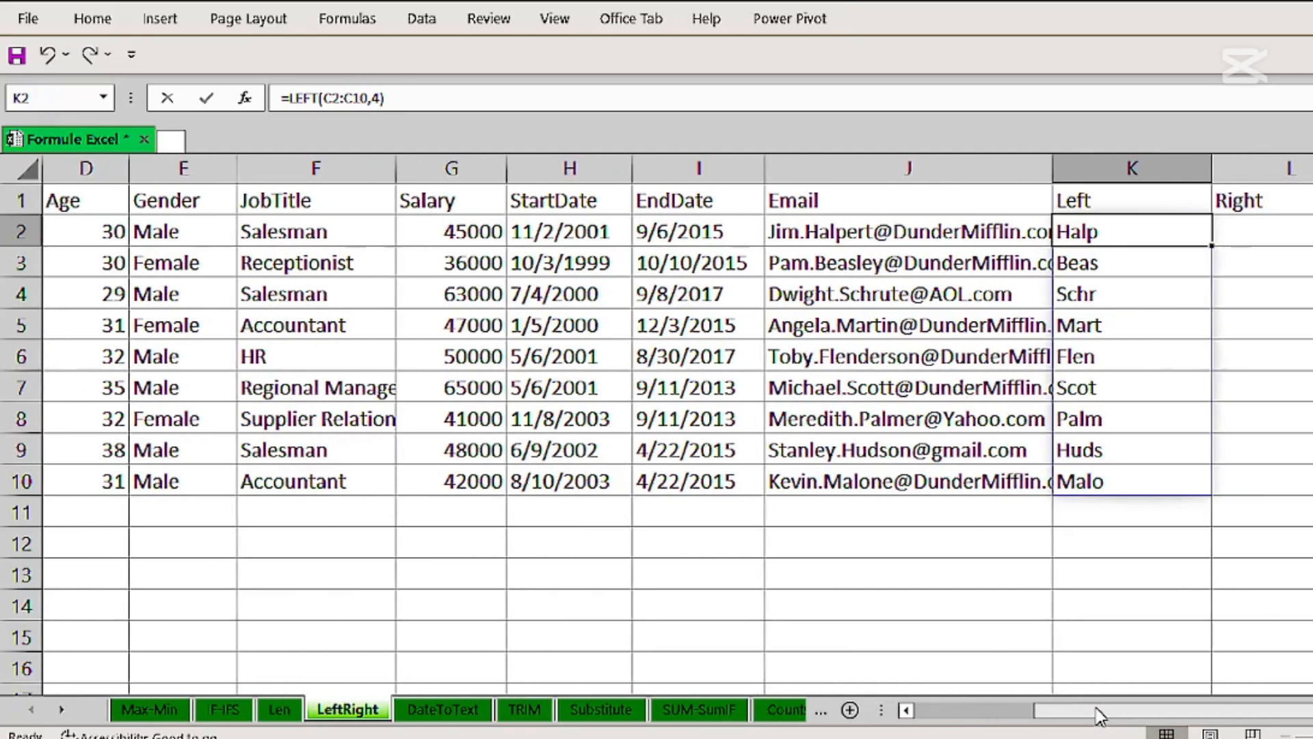
left_click(1254, 234)
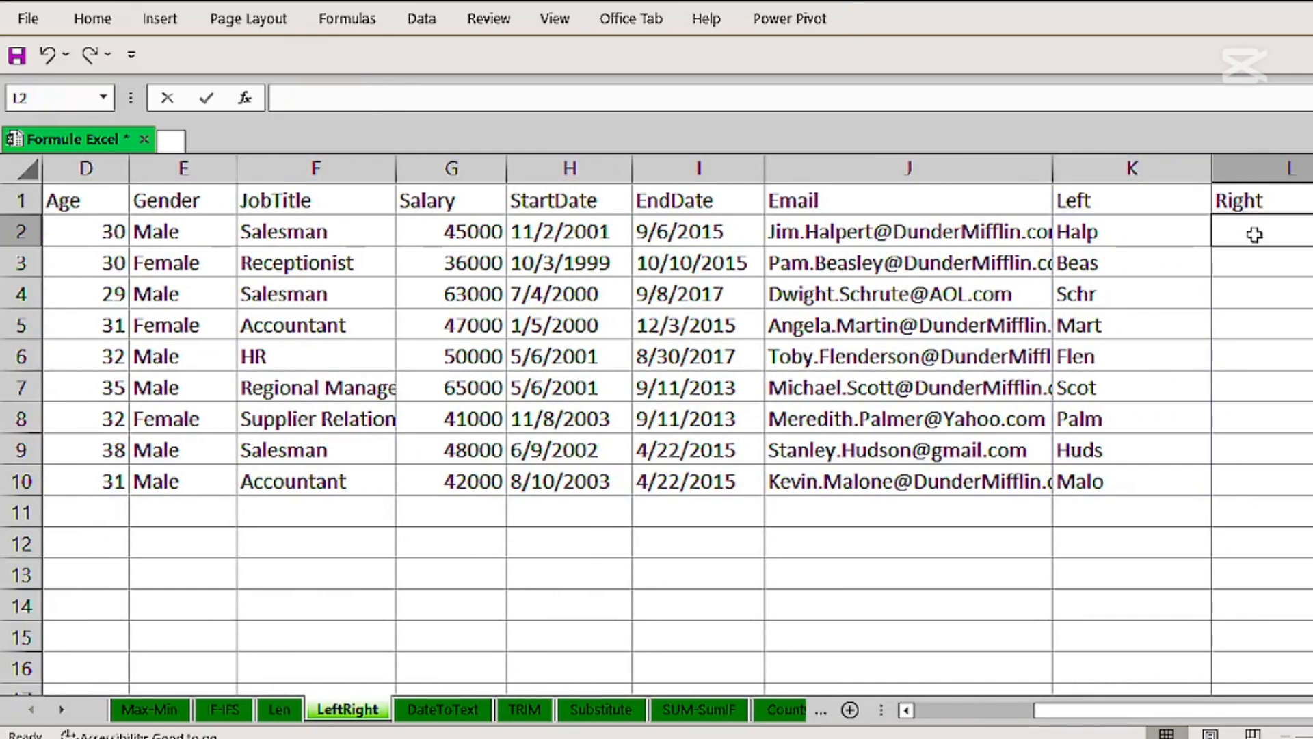
type("=r")
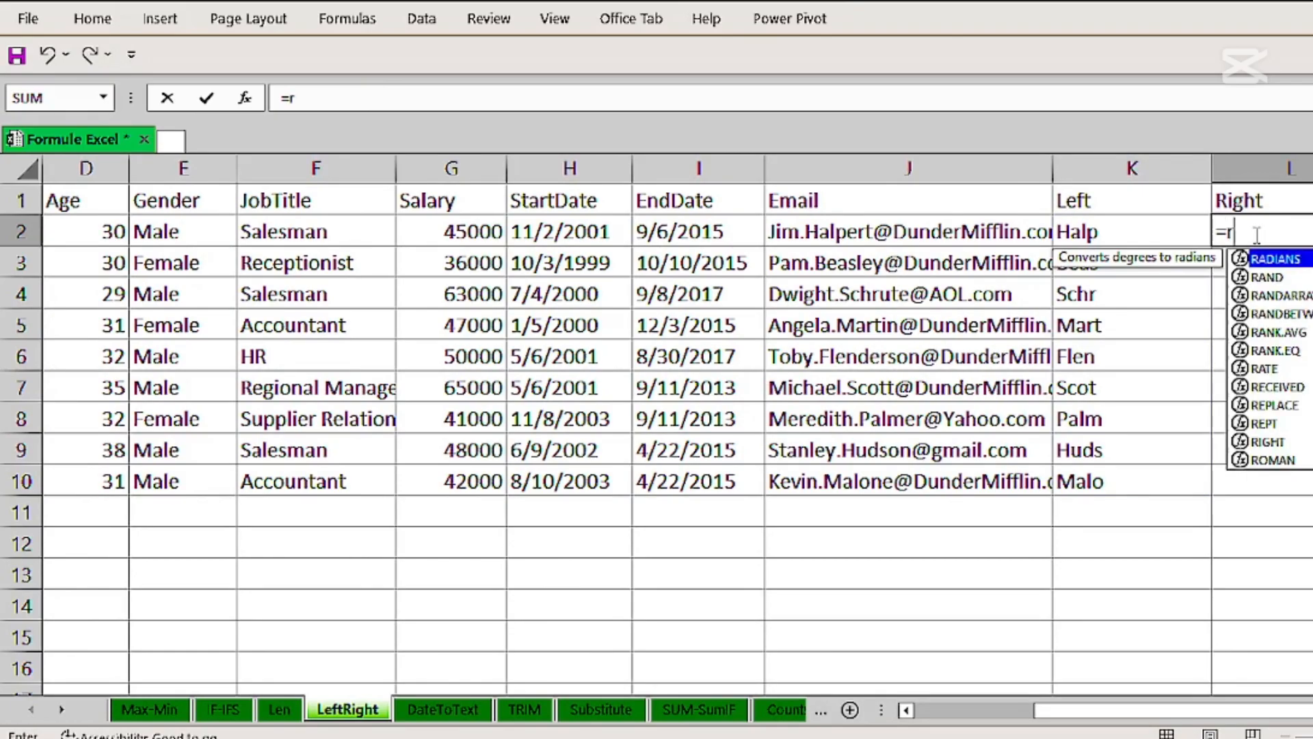
type("i")
double_click(1270, 257)
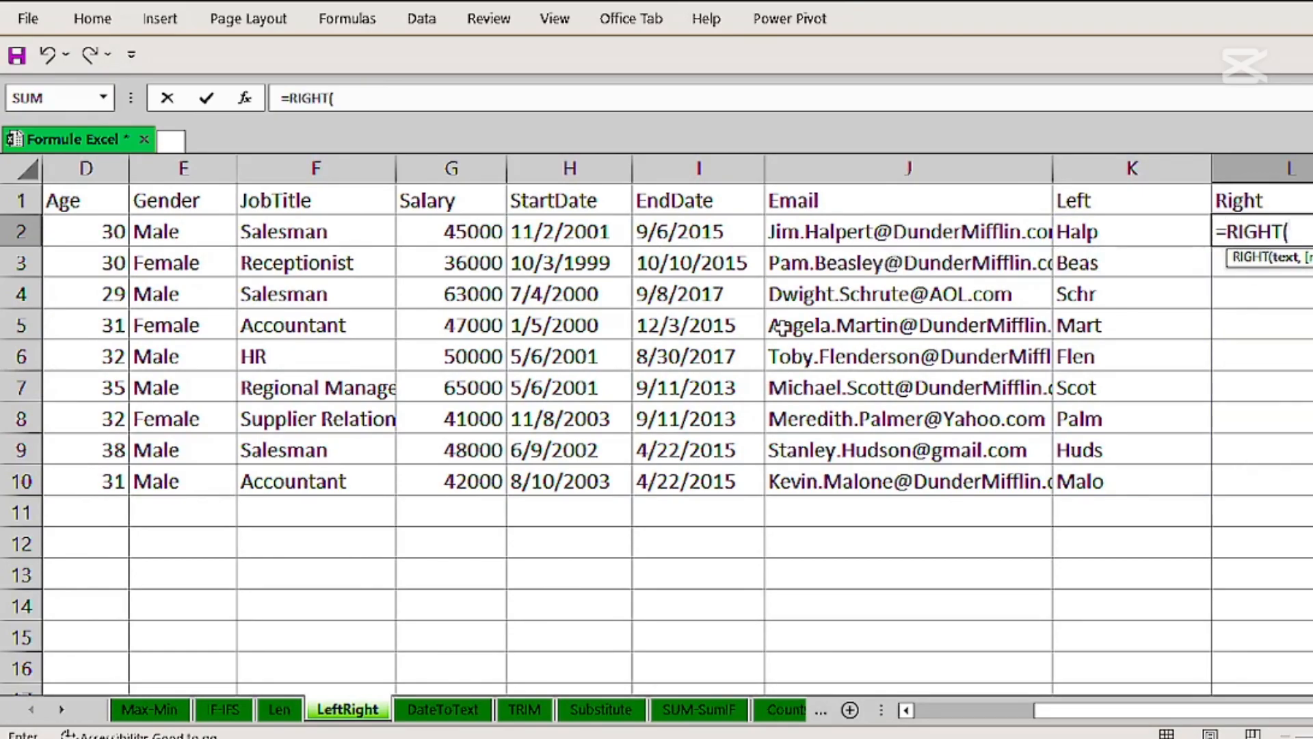
scroll(671, 465, "left", 2)
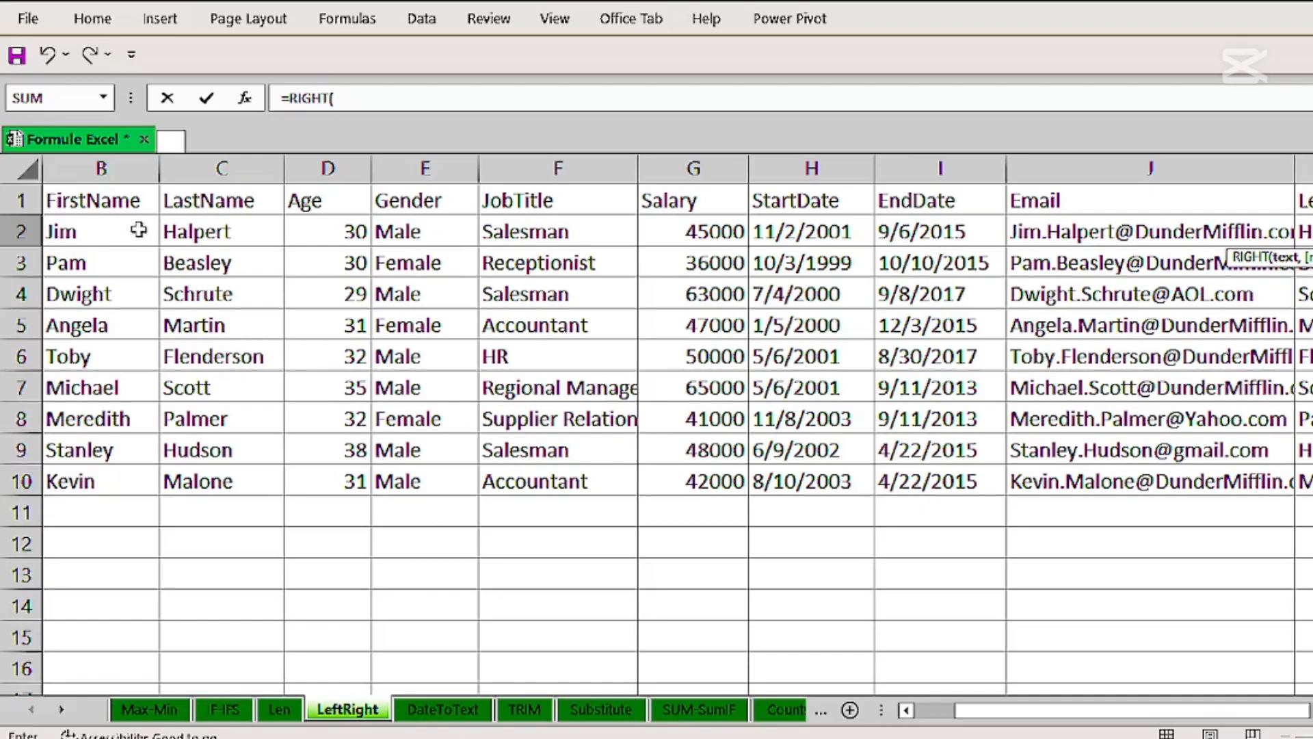
left_click_drag(182, 231, 188, 479)
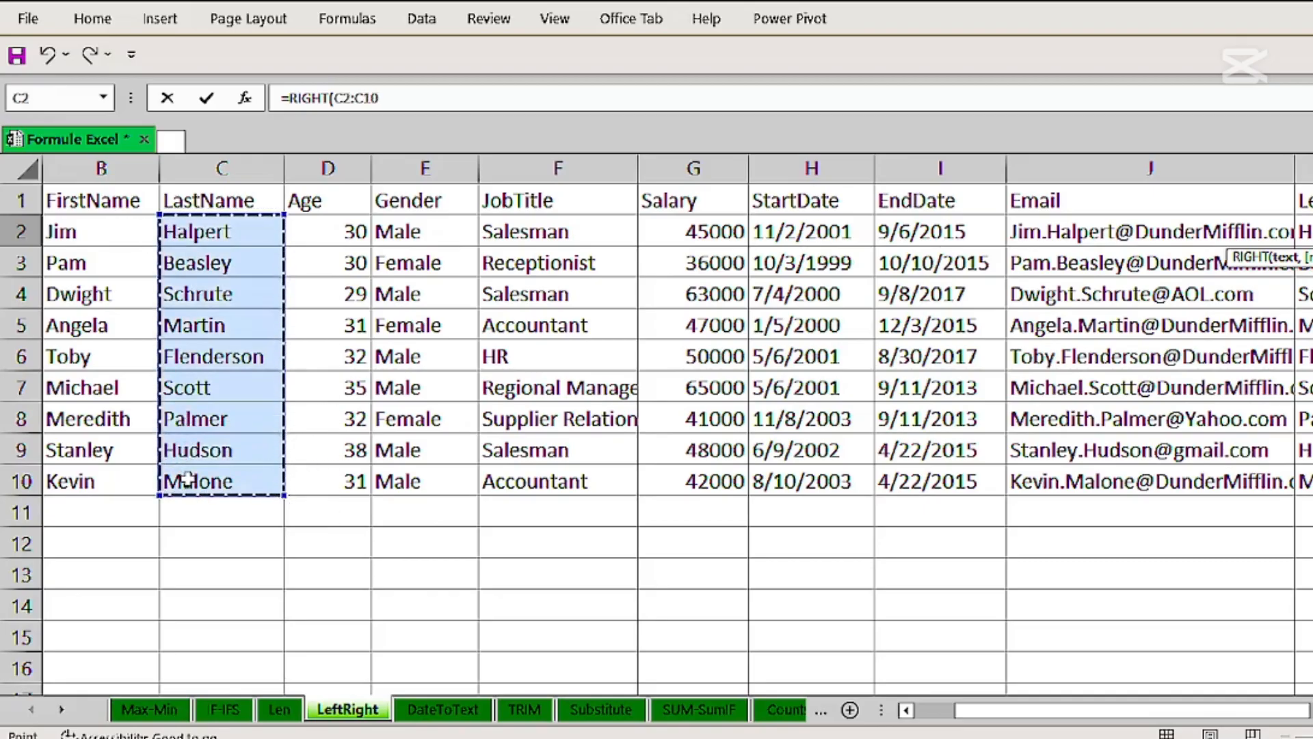
left_click_drag(983, 709, 1091, 716)
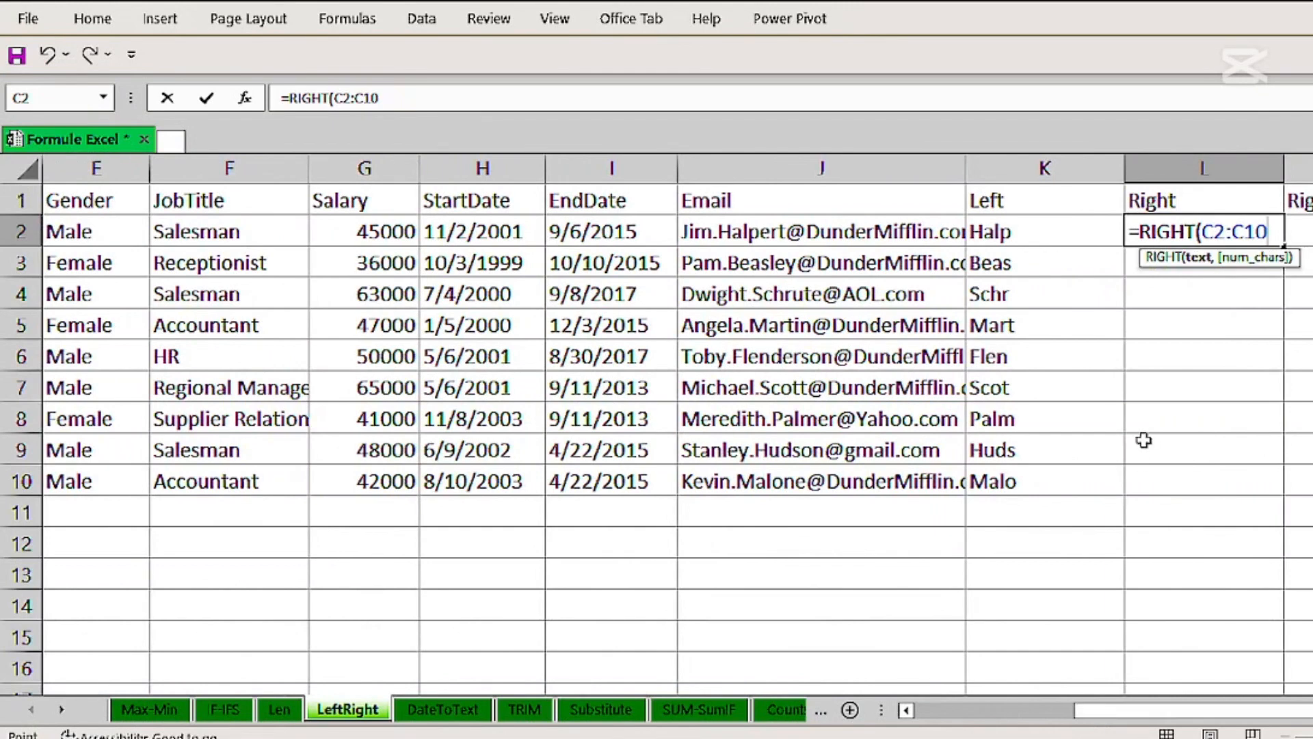
type(",4")
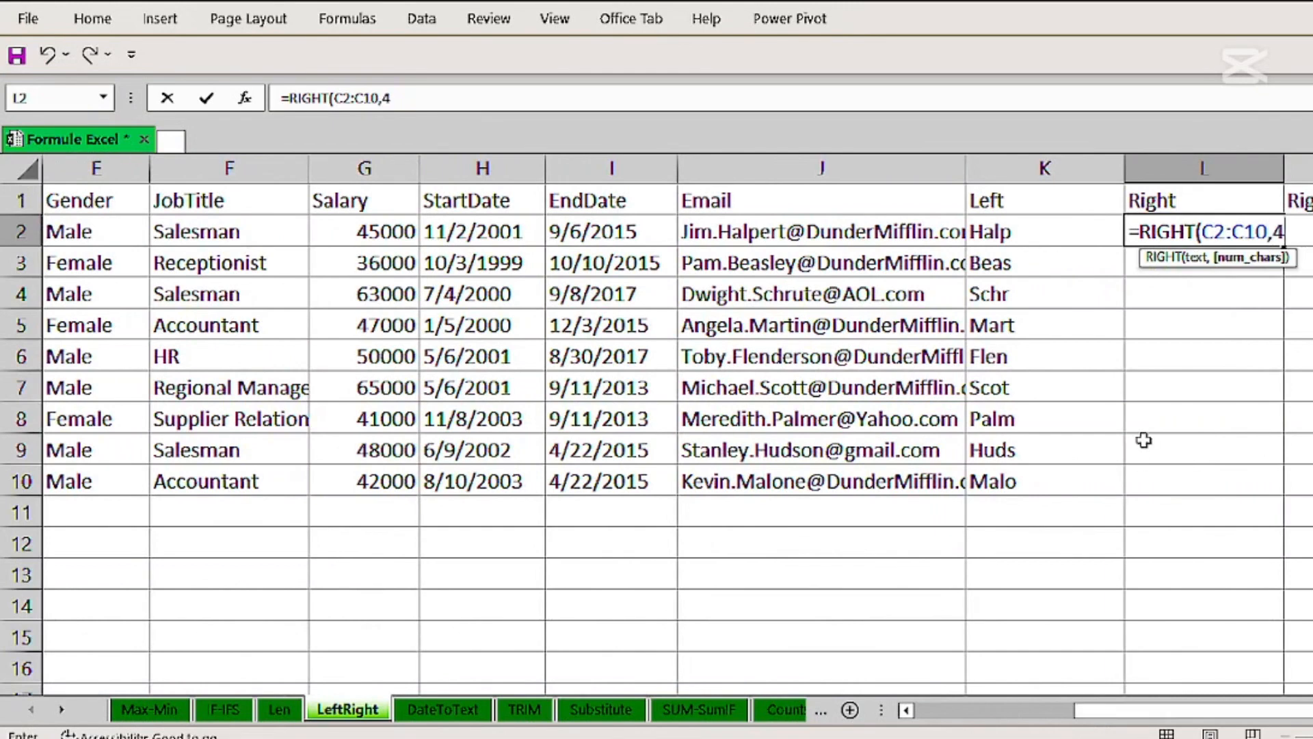
type(")")
key("Return")
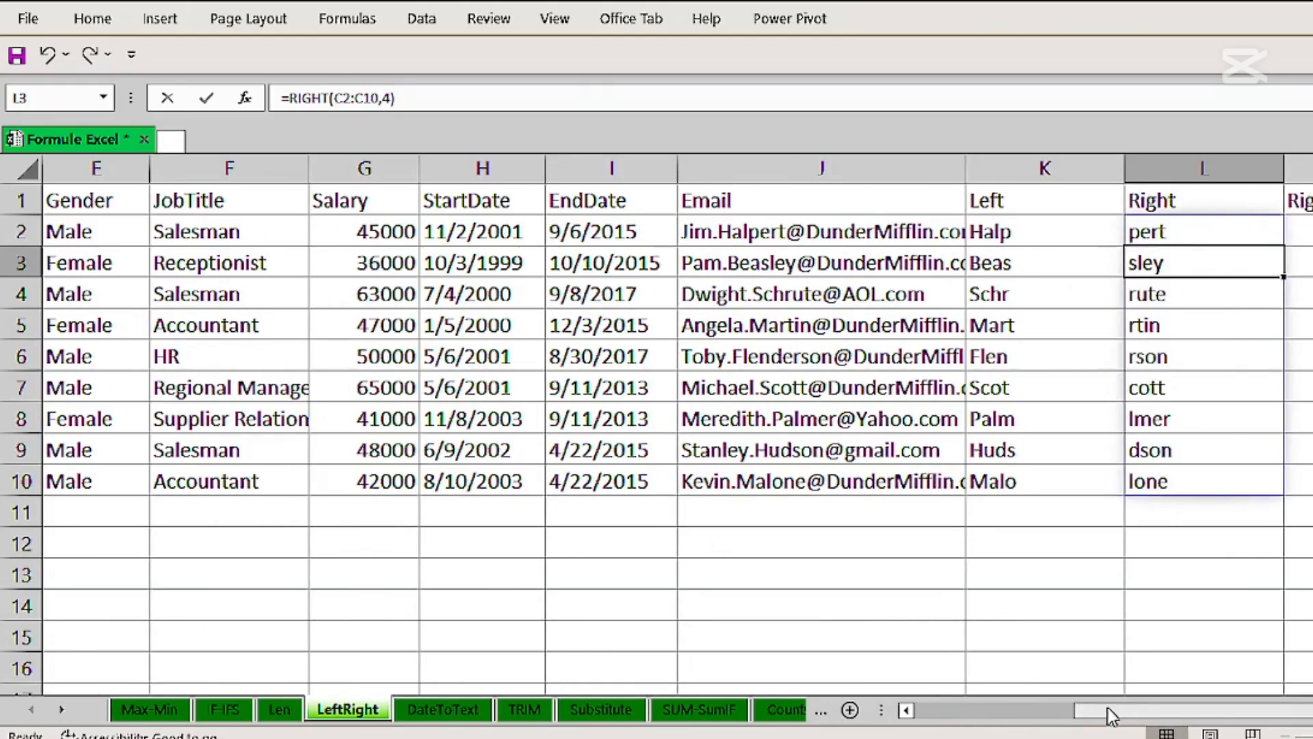
Narrow columns K and L and enter =RIGHT(H2:H10,4) in M2 to extract the year from each start date.
mouse_move(1107, 714)
left_mouse_down()
mouse_move(1011, 729)
mouse_move(1111, 715)
left_mouse_up()
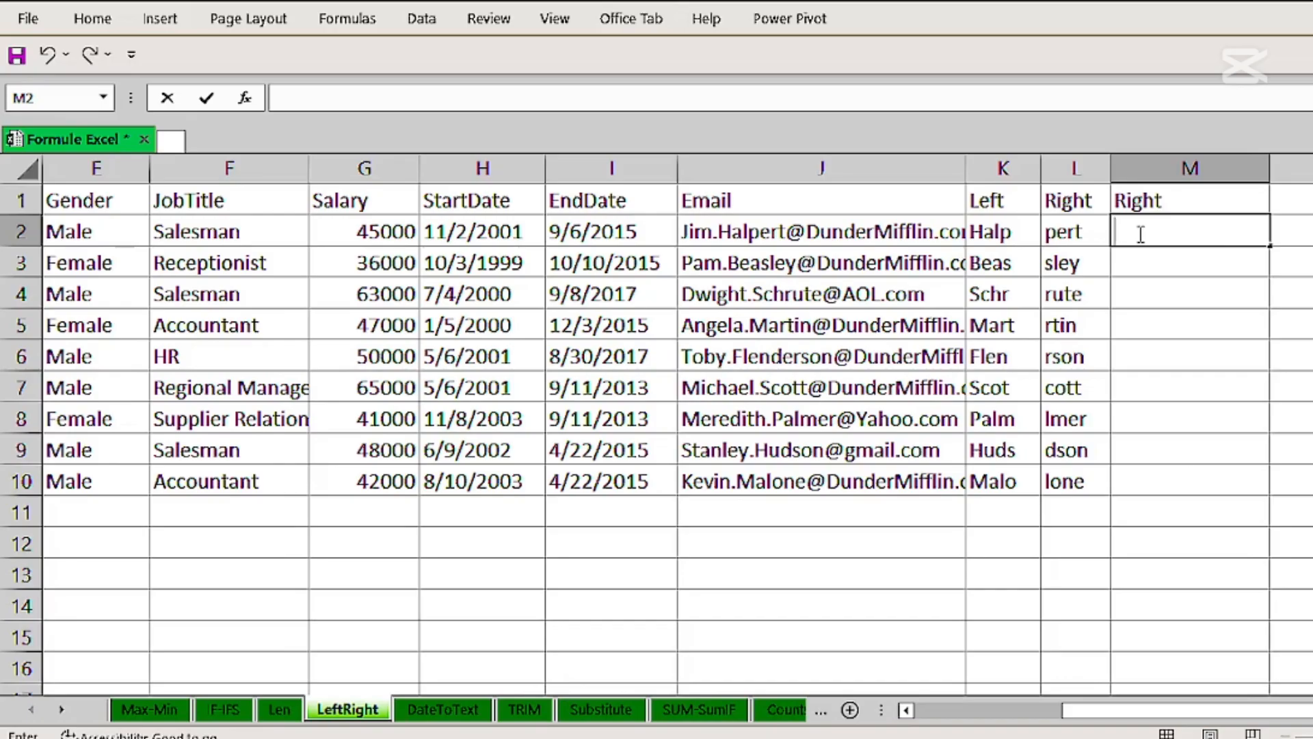
type("=ri")
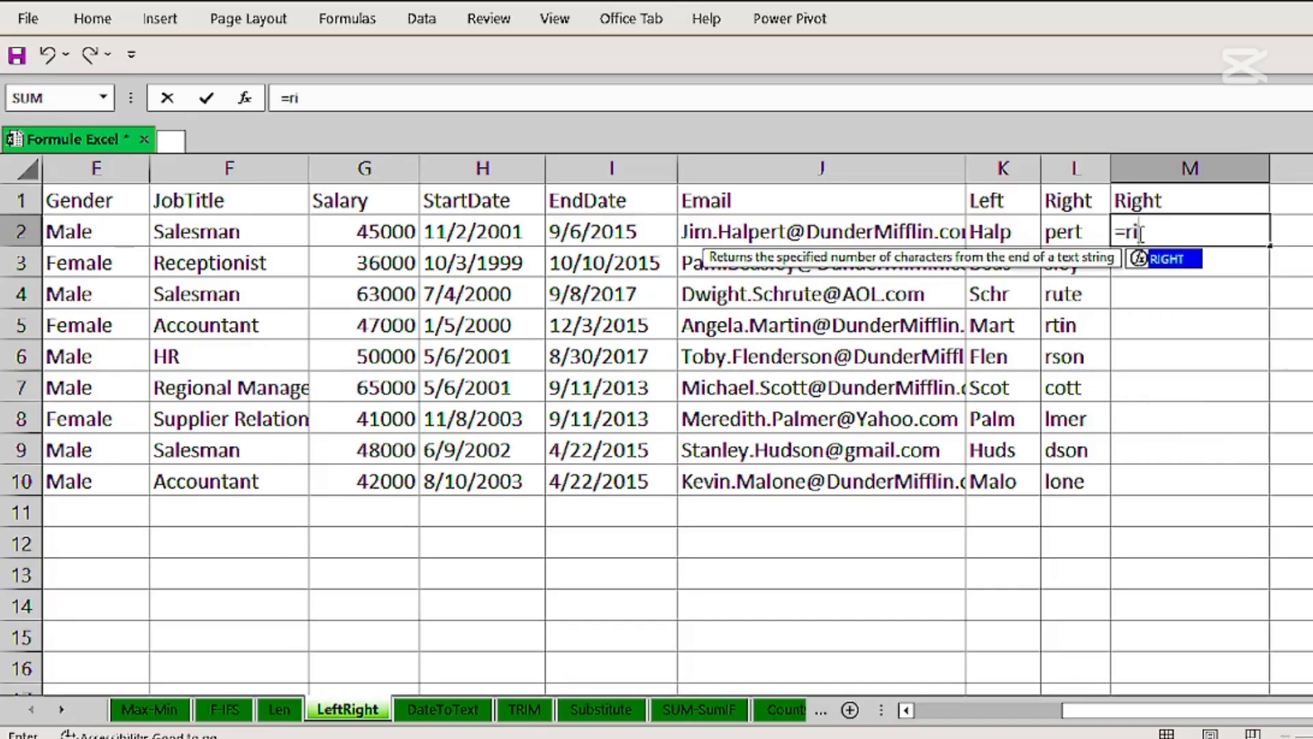
double_click(1174, 260)
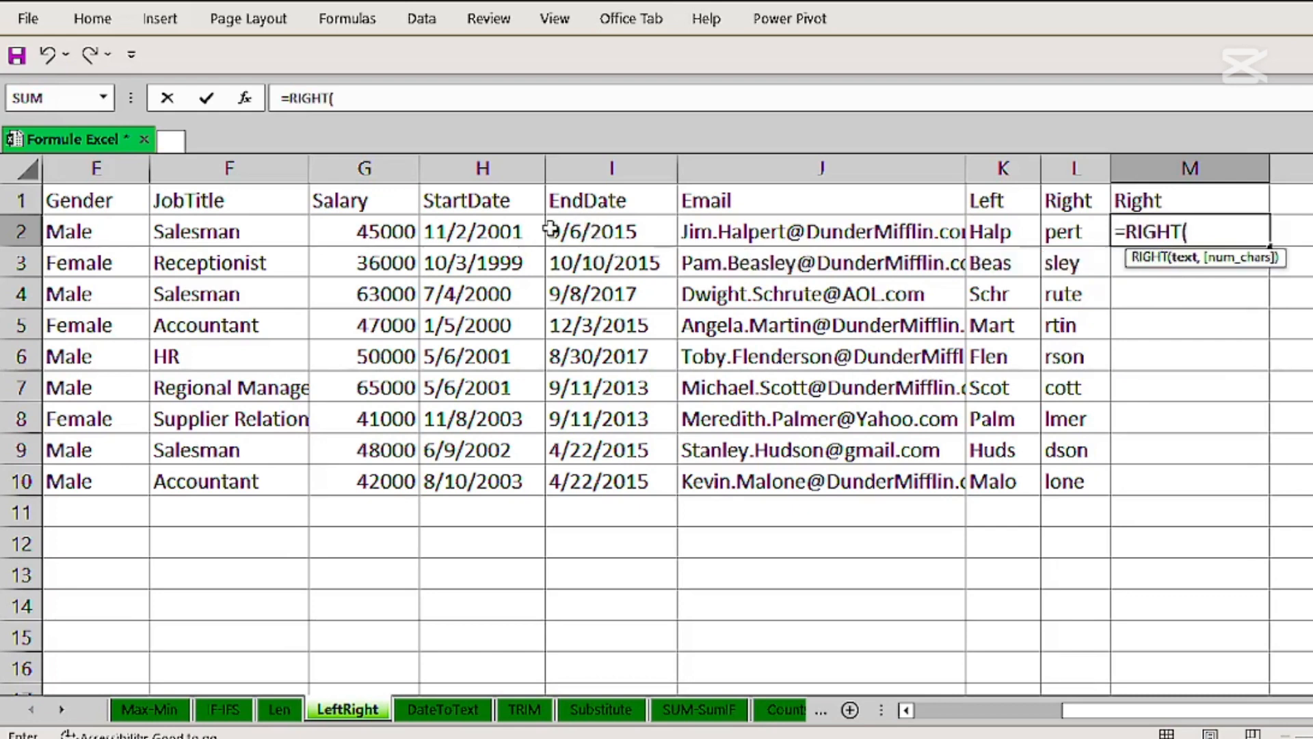
left_click_drag(469, 231, 490, 479)
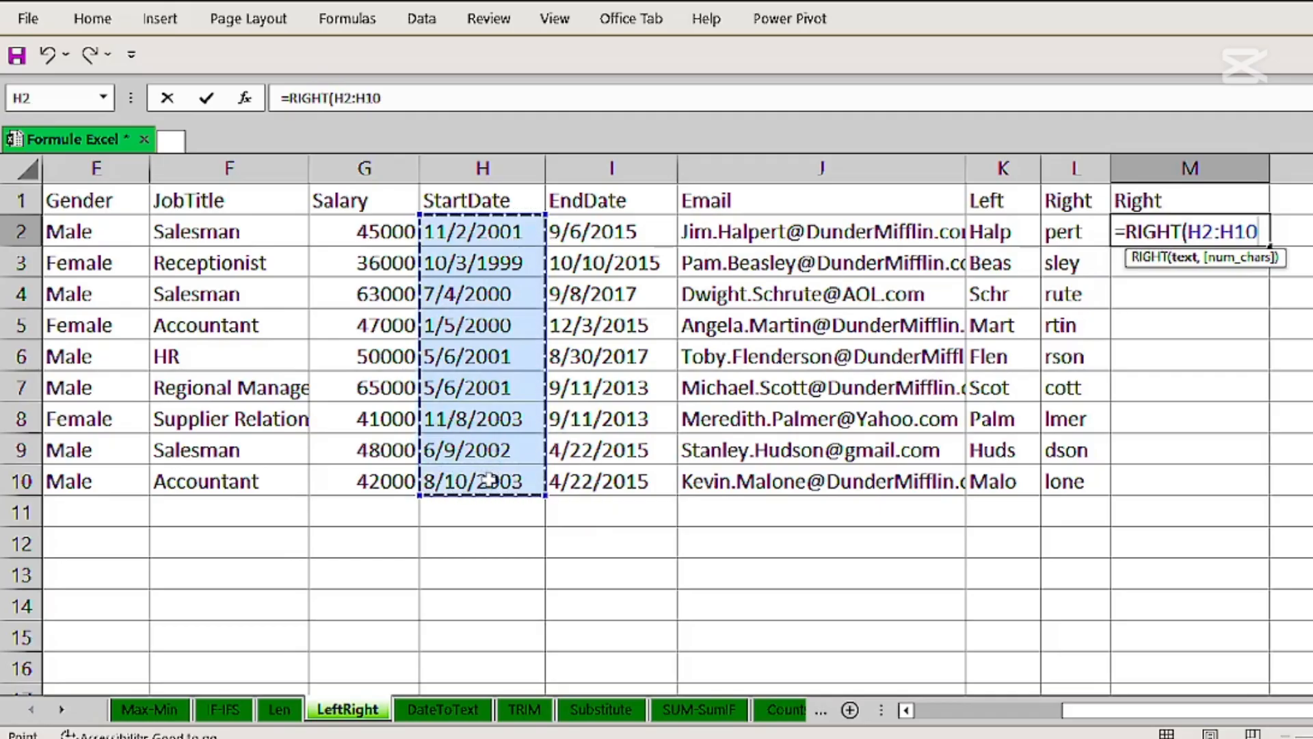
type(",")
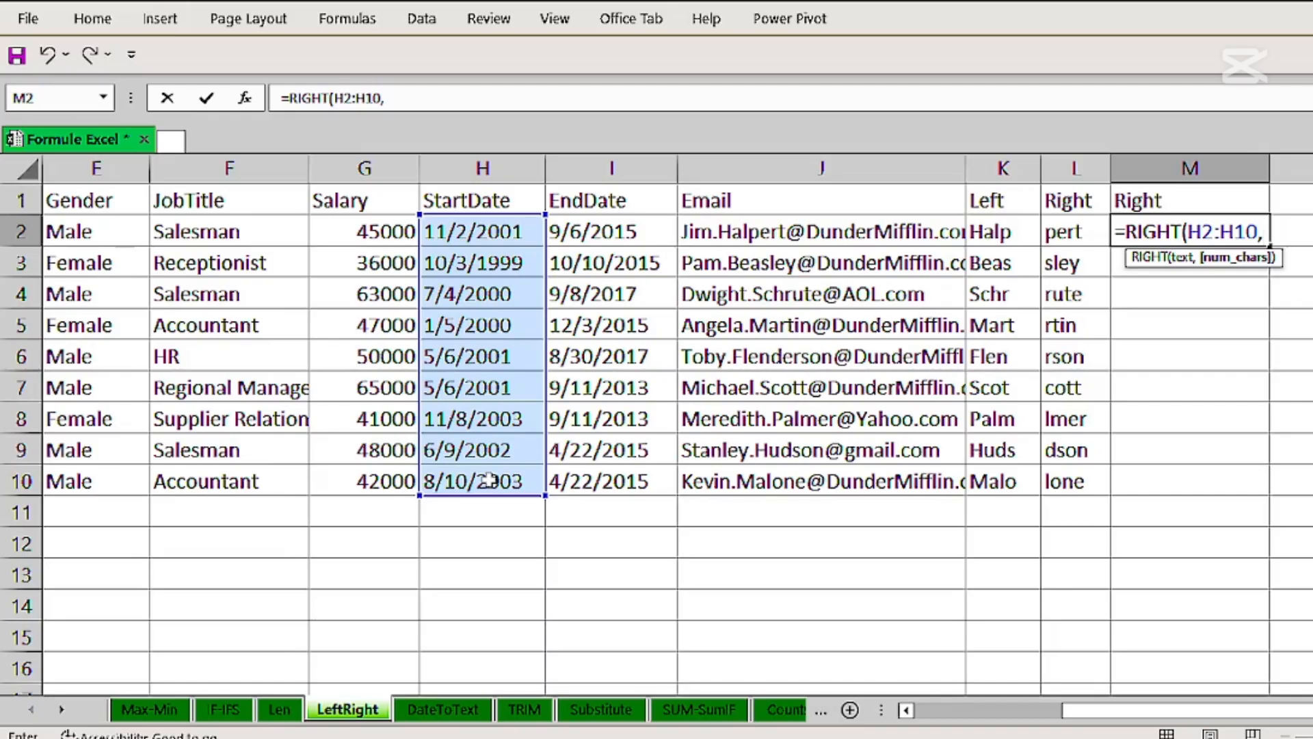
type("4)")
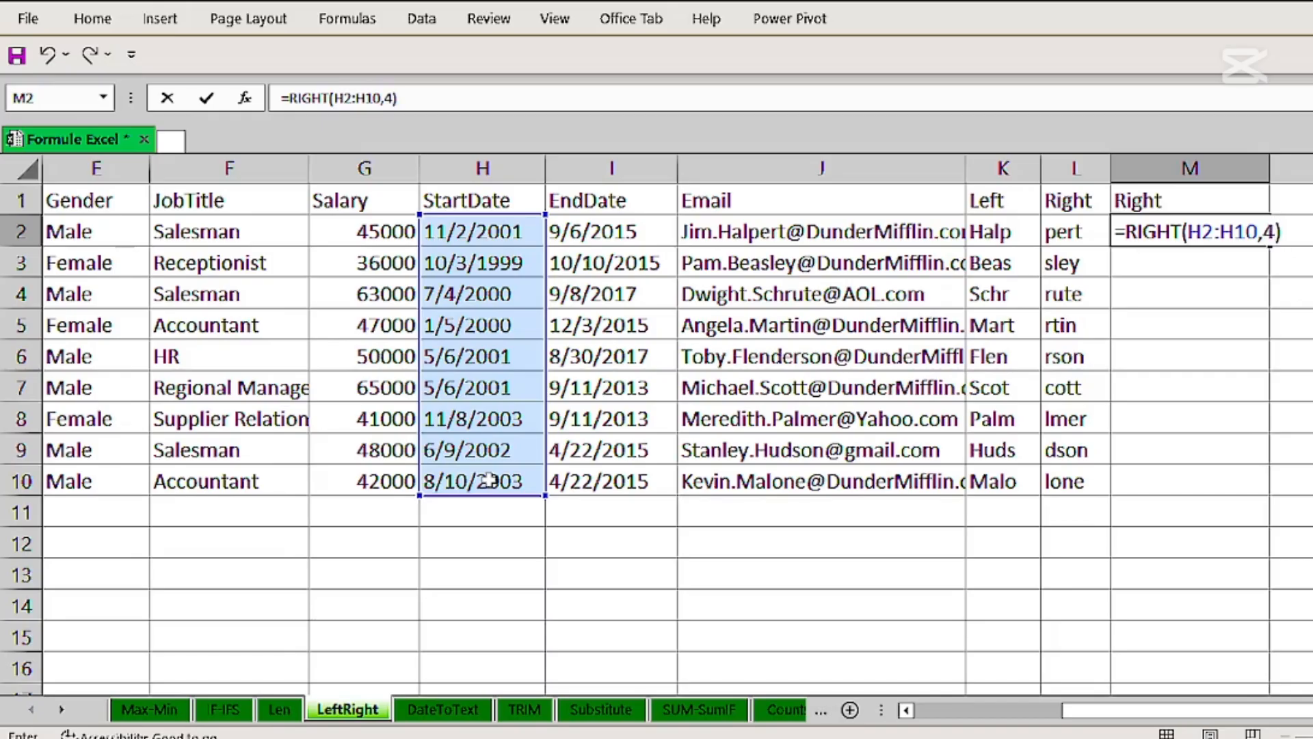
key("Return")
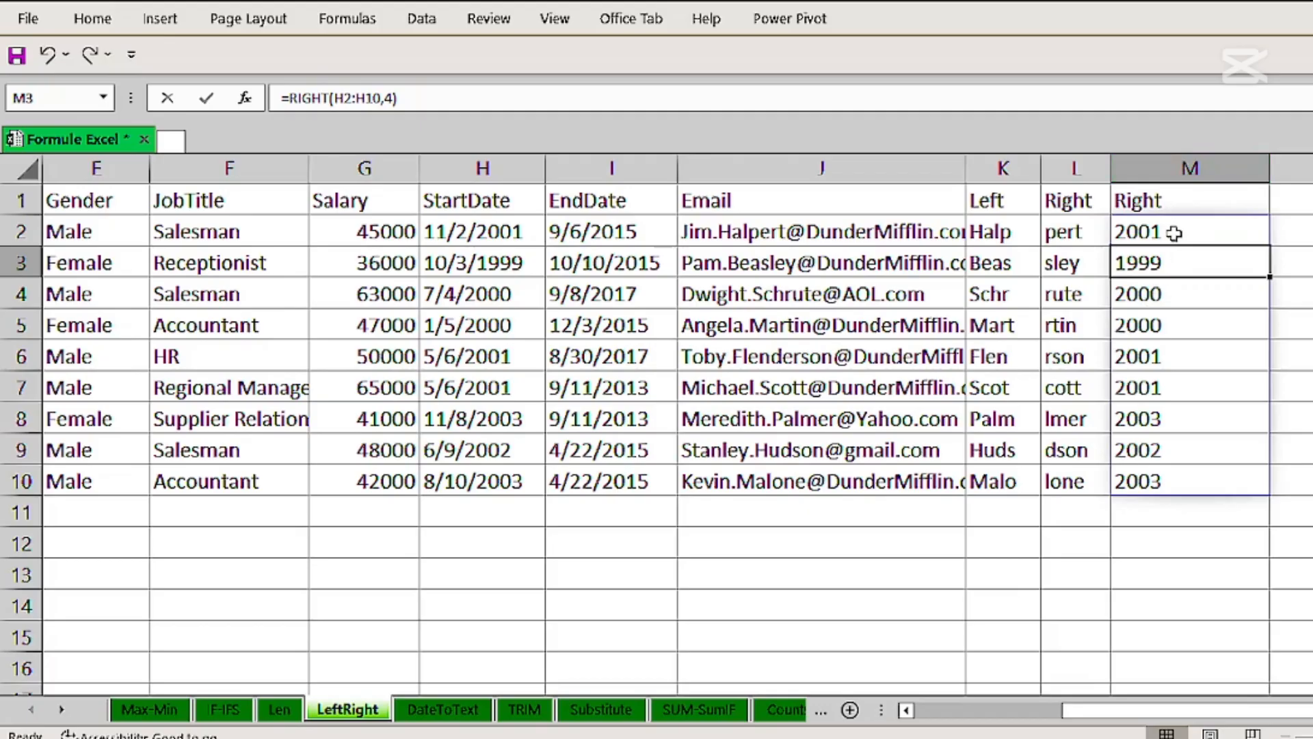
key("Left")
key("Left")
key("Left")
key("Left")
key("Left")
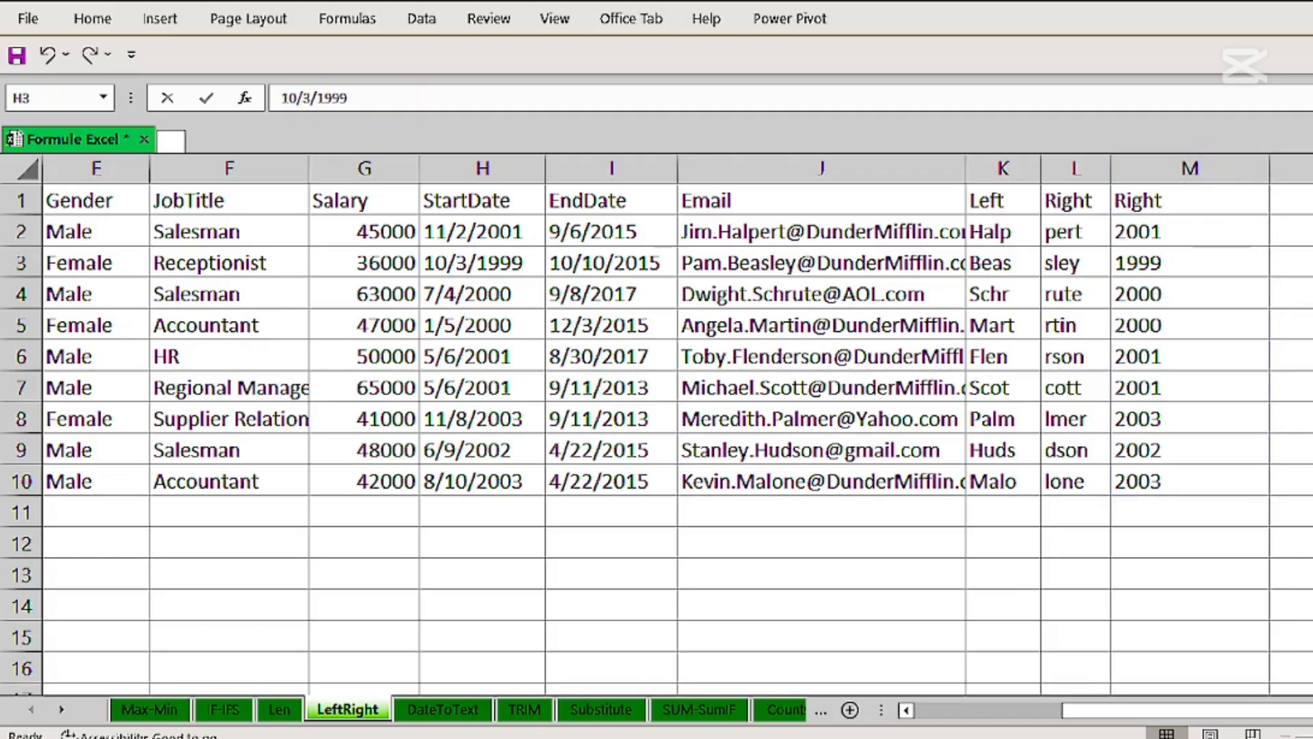
On the DateToText sheet, enter =RIGHT(H2:H10,4) in J2 to take the last four characters of each start date.
left_click(438, 710)
double_click(927, 207)
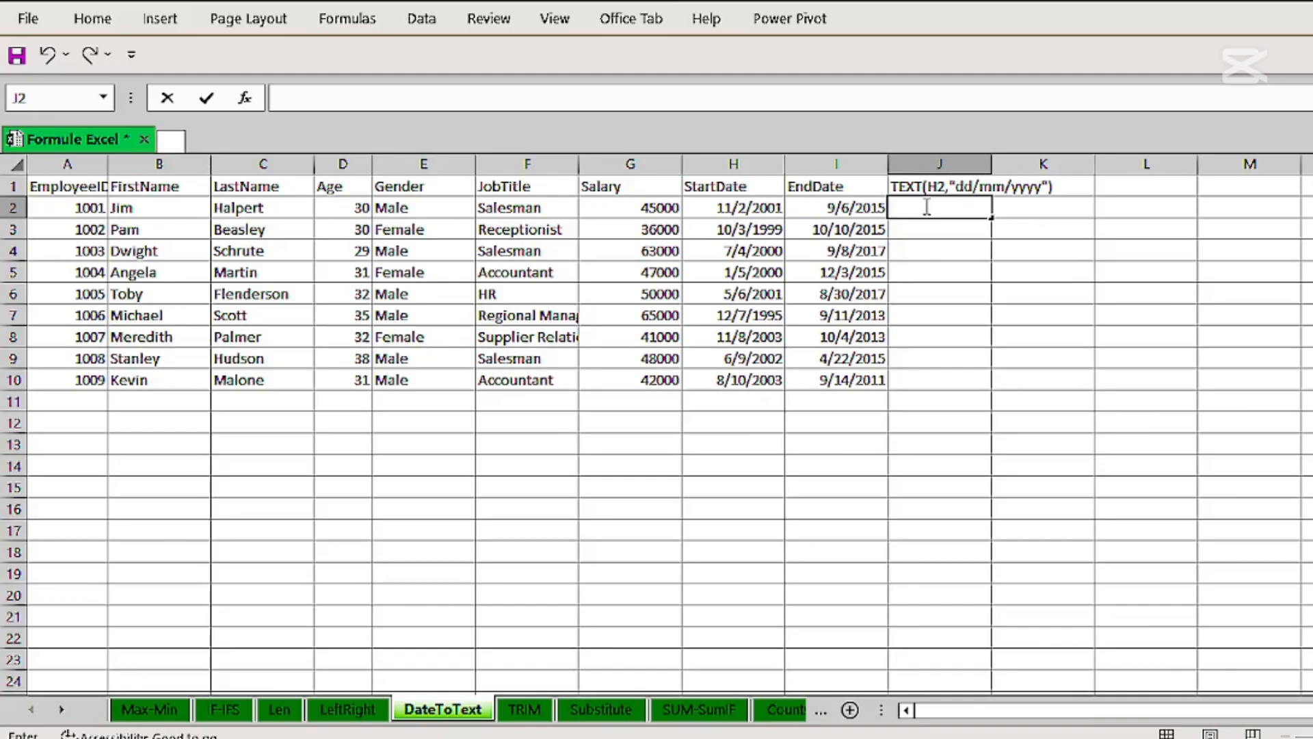
type("=ri")
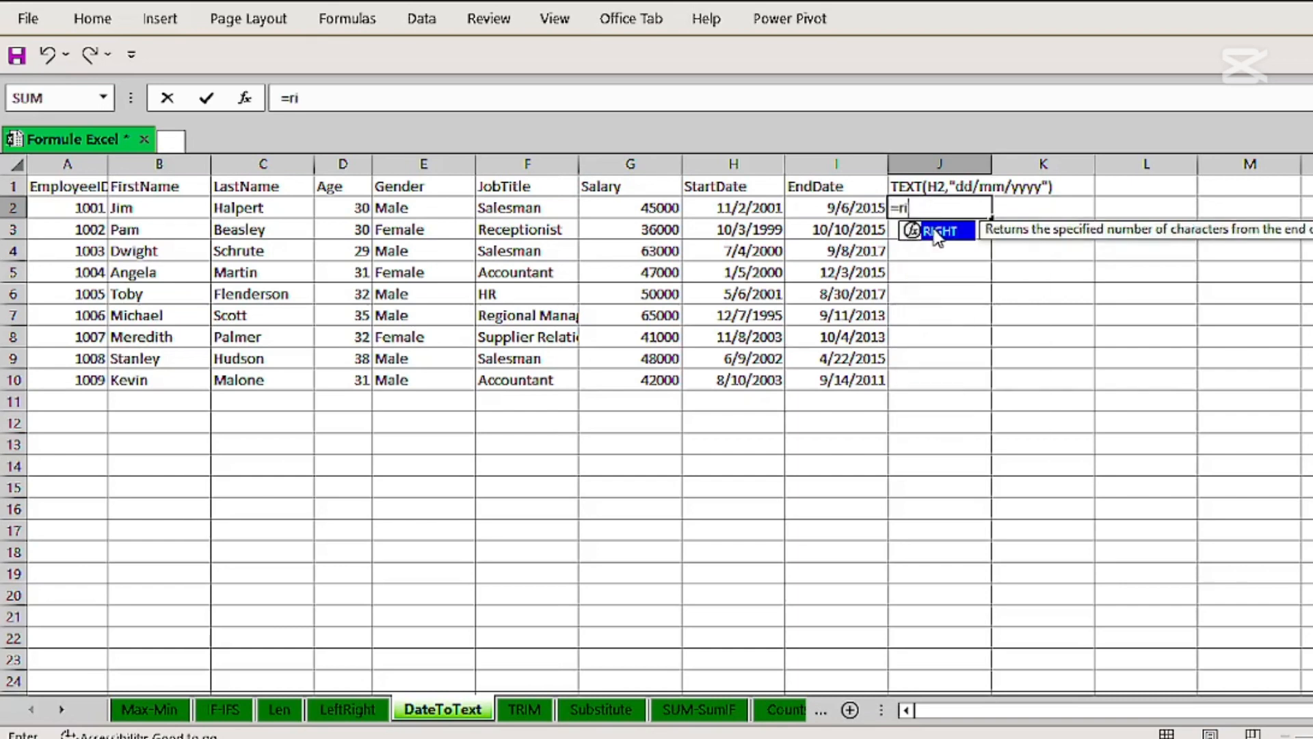
double_click(936, 231)
left_click_drag(732, 207, 754, 373)
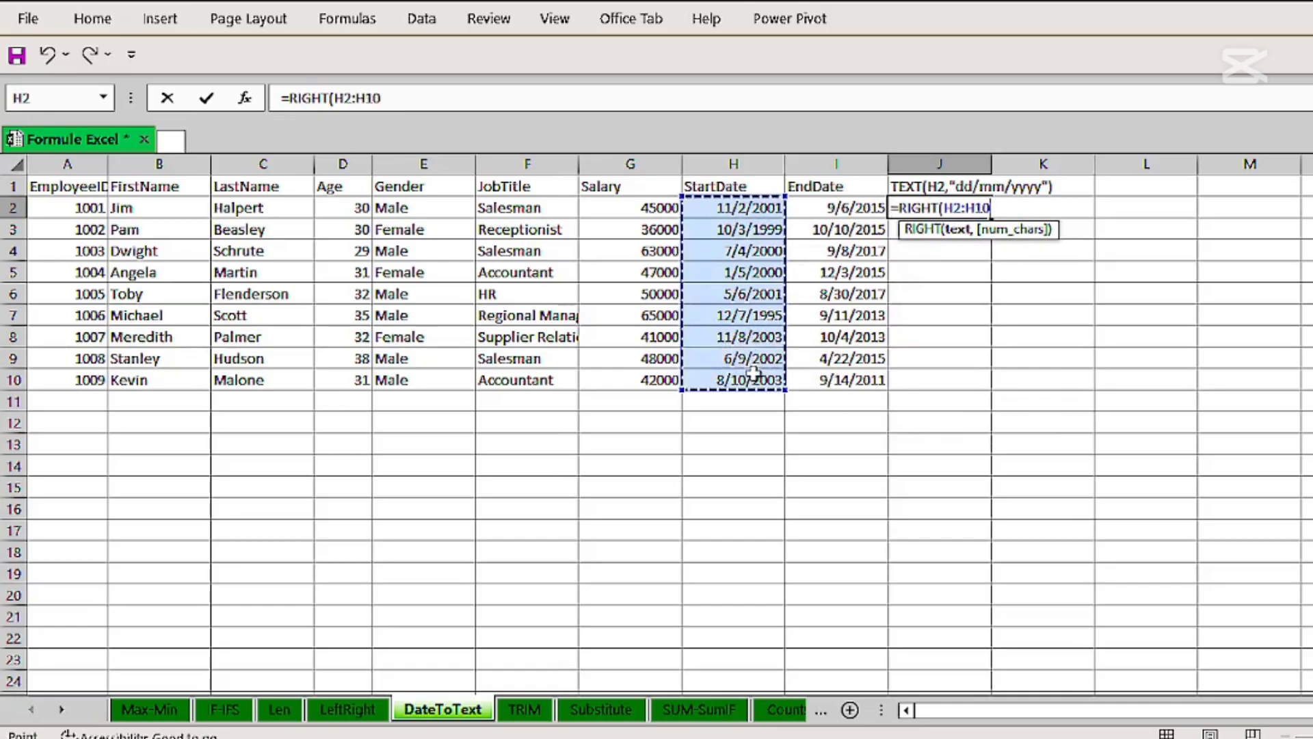
type(",")
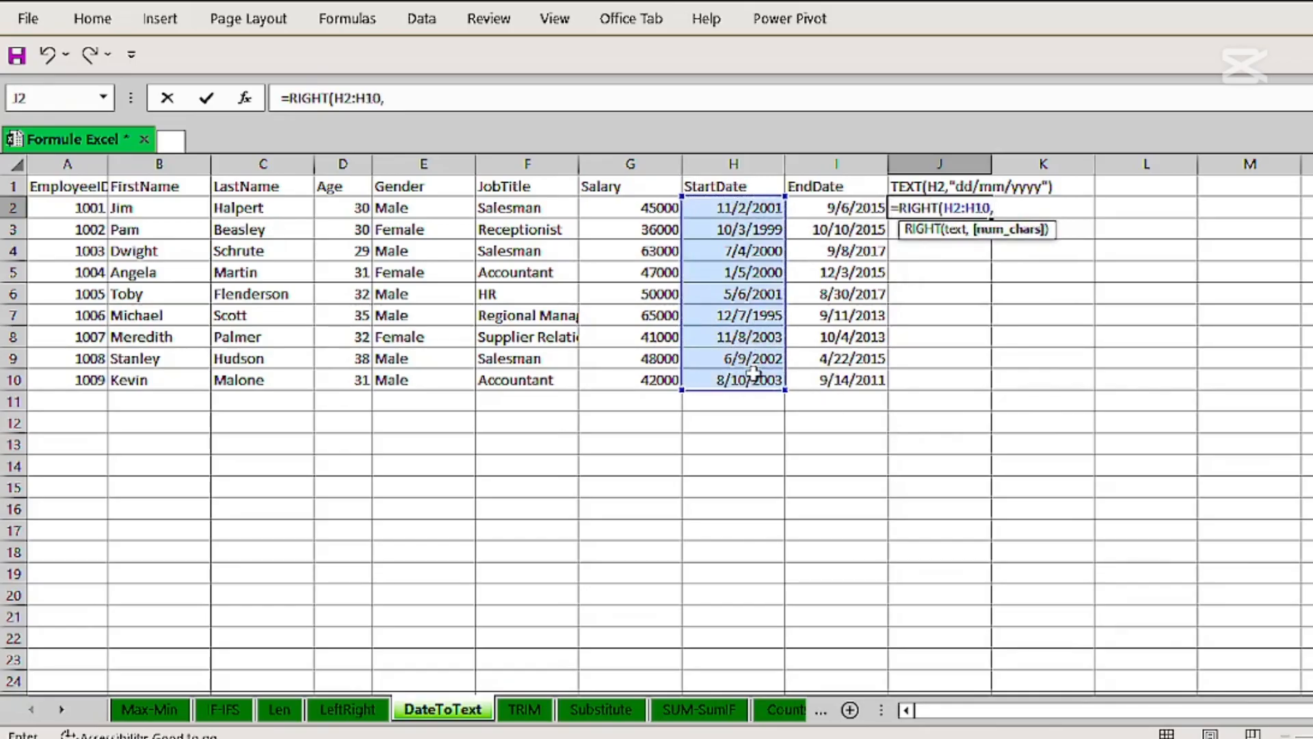
type("4)")
key("Return")
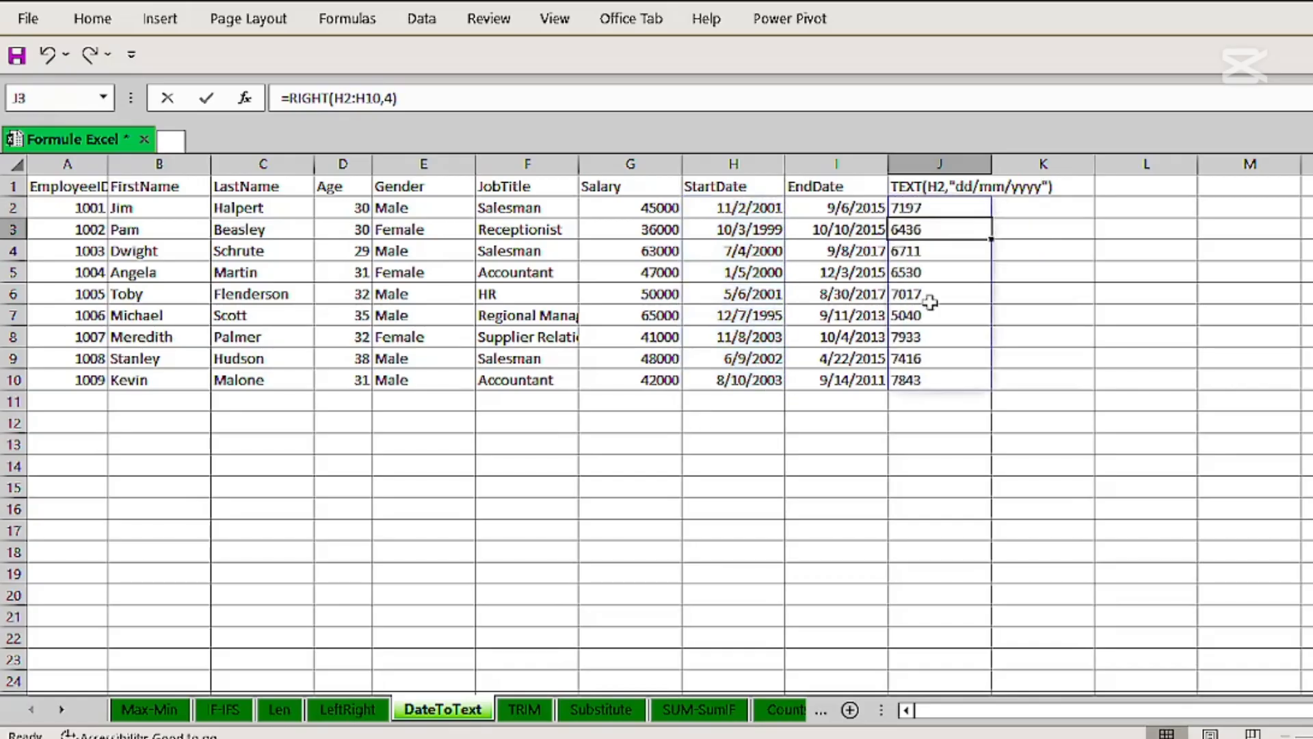
Compare the number format of the StartDate cells on the DateToText sheet with that of the StartDate cells on the LeftRight sheet.
left_click(923, 211)
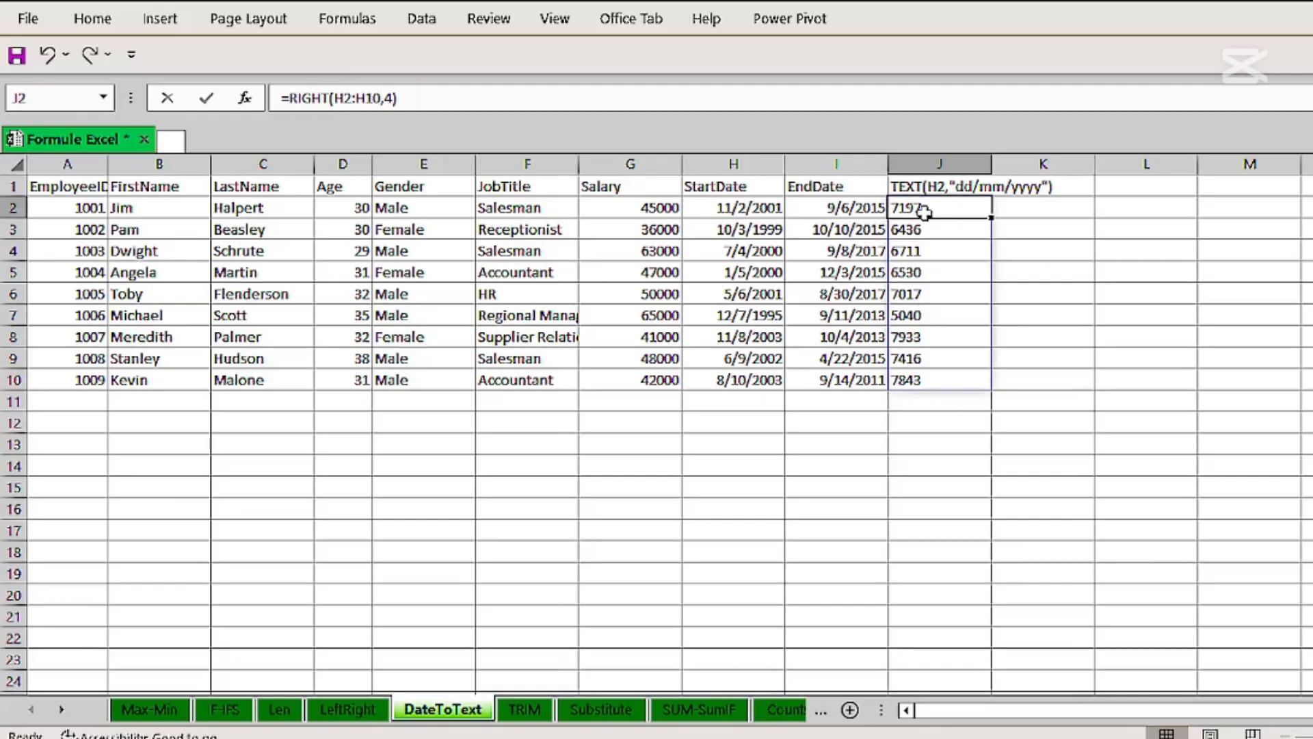
left_click(92, 19)
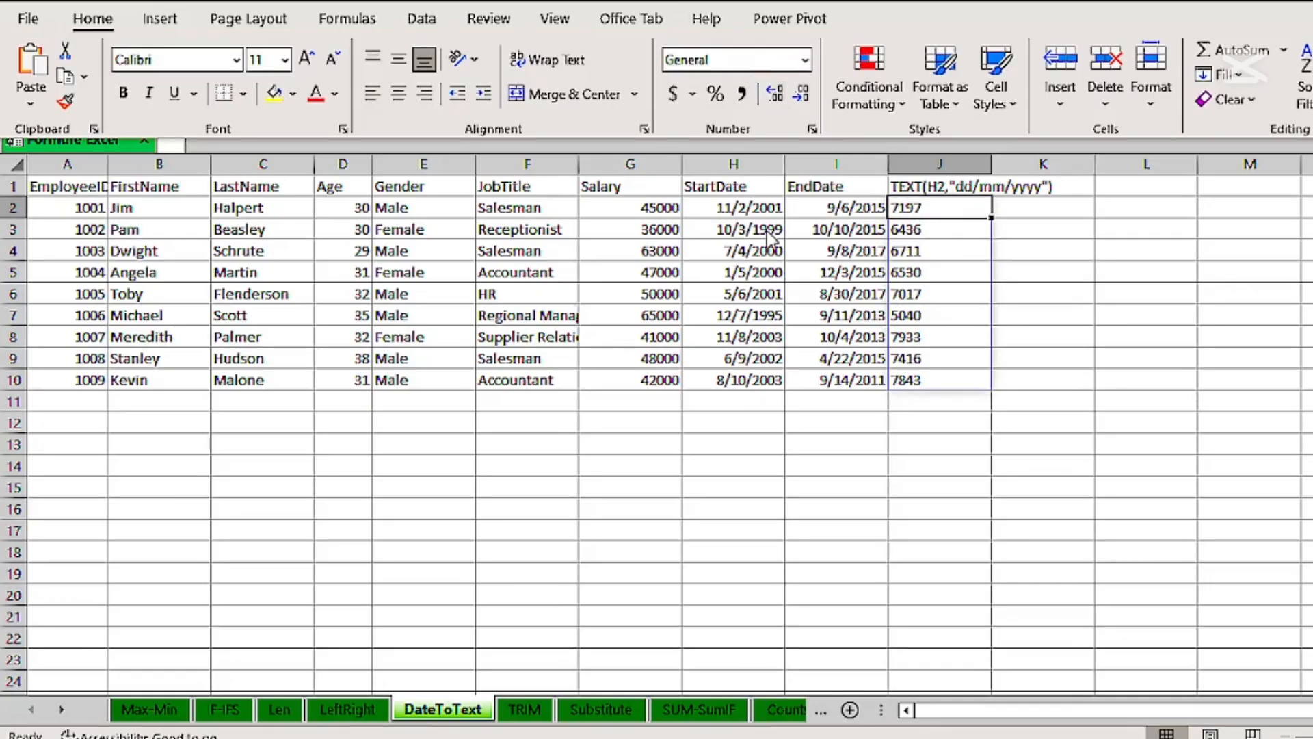
left_click(745, 214)
left_click(745, 214)
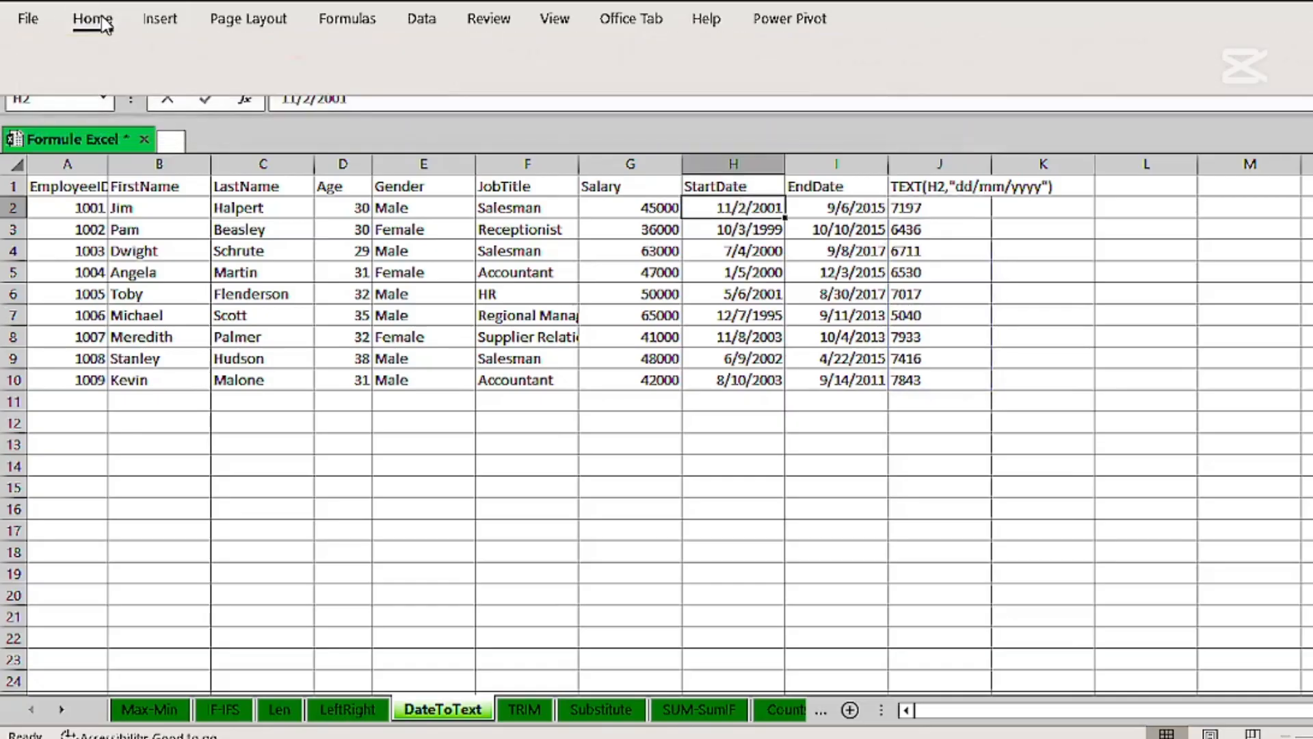
left_click(101, 15)
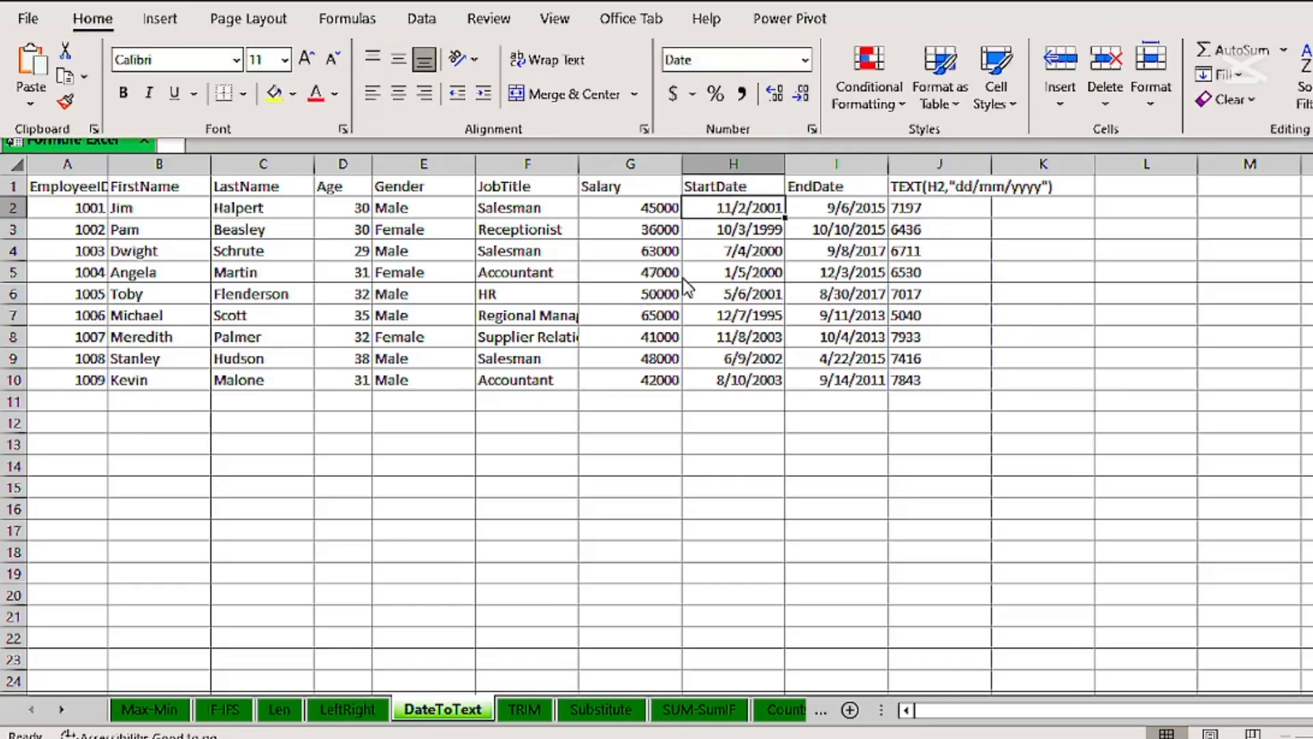
left_click(354, 698)
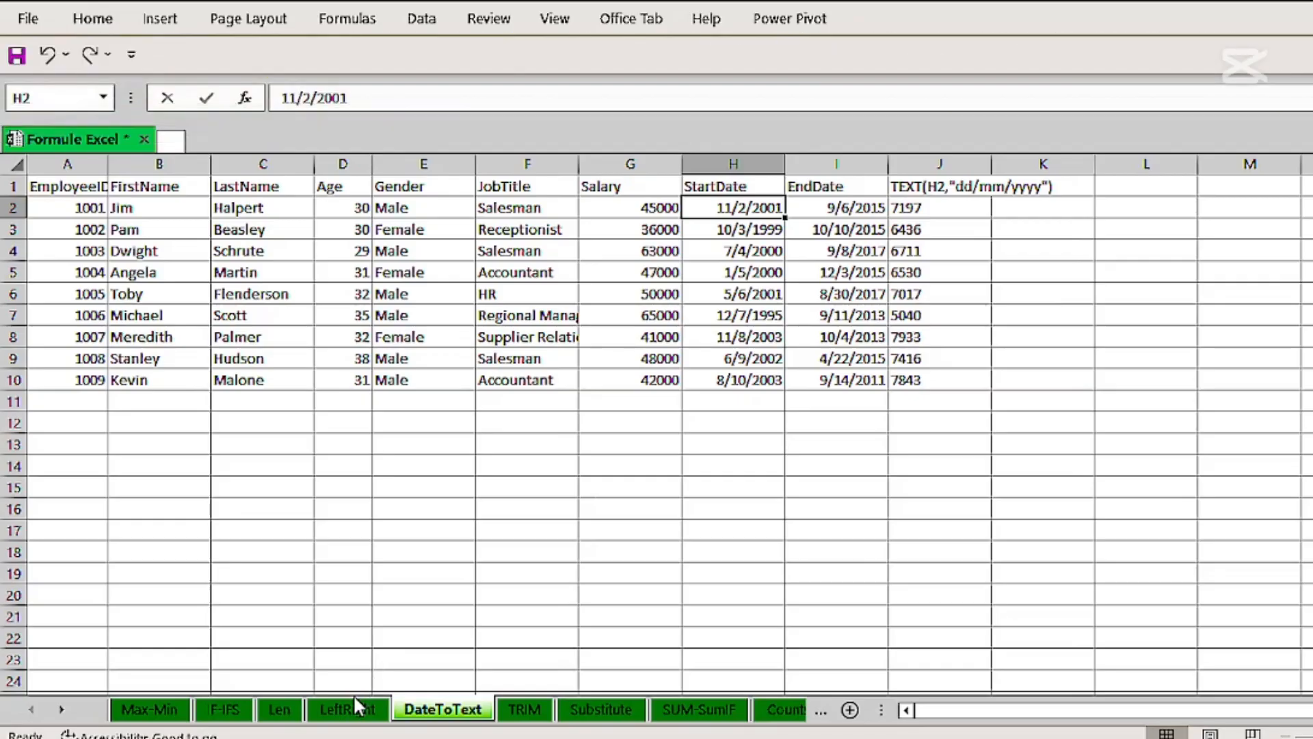
left_click(354, 697)
left_click_drag(472, 231, 472, 446)
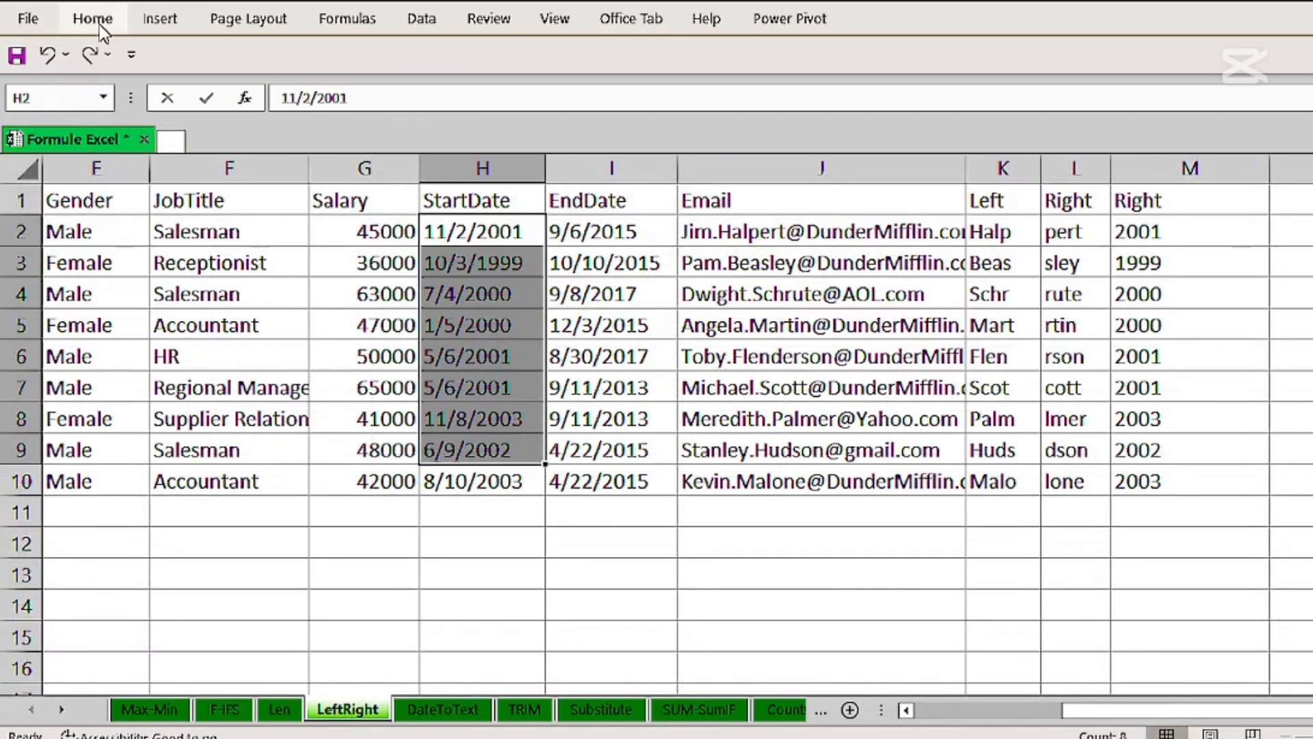
left_click(96, 26)
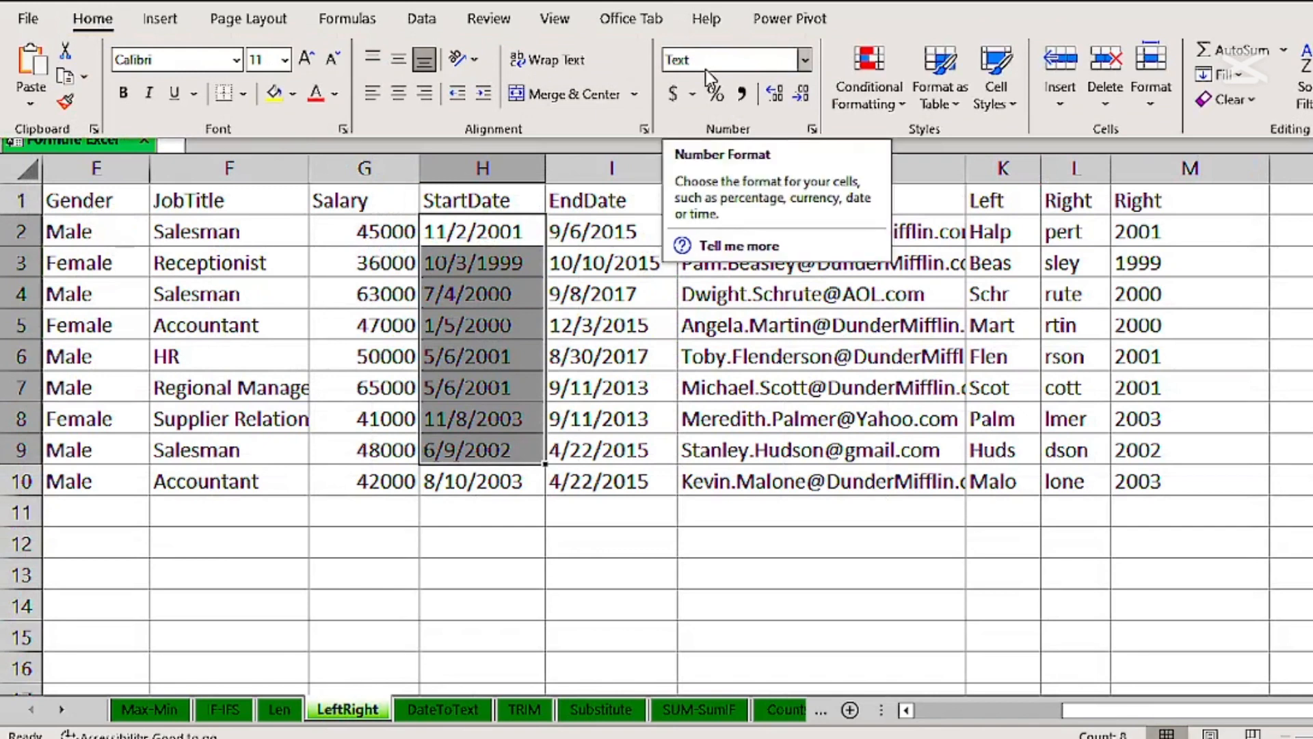
On the DateToText sheet, set the number format of the StartDate cells H2:H10 to General.
left_click(437, 708)
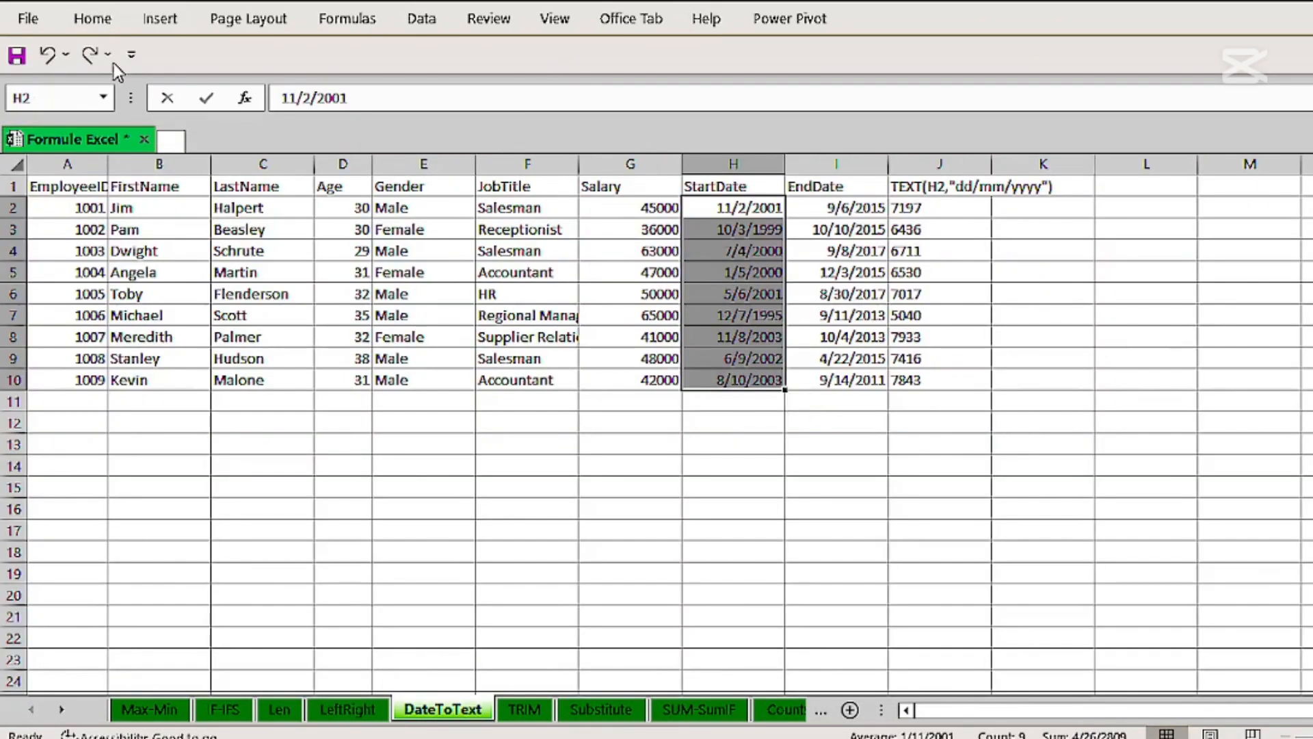
left_click(90, 25)
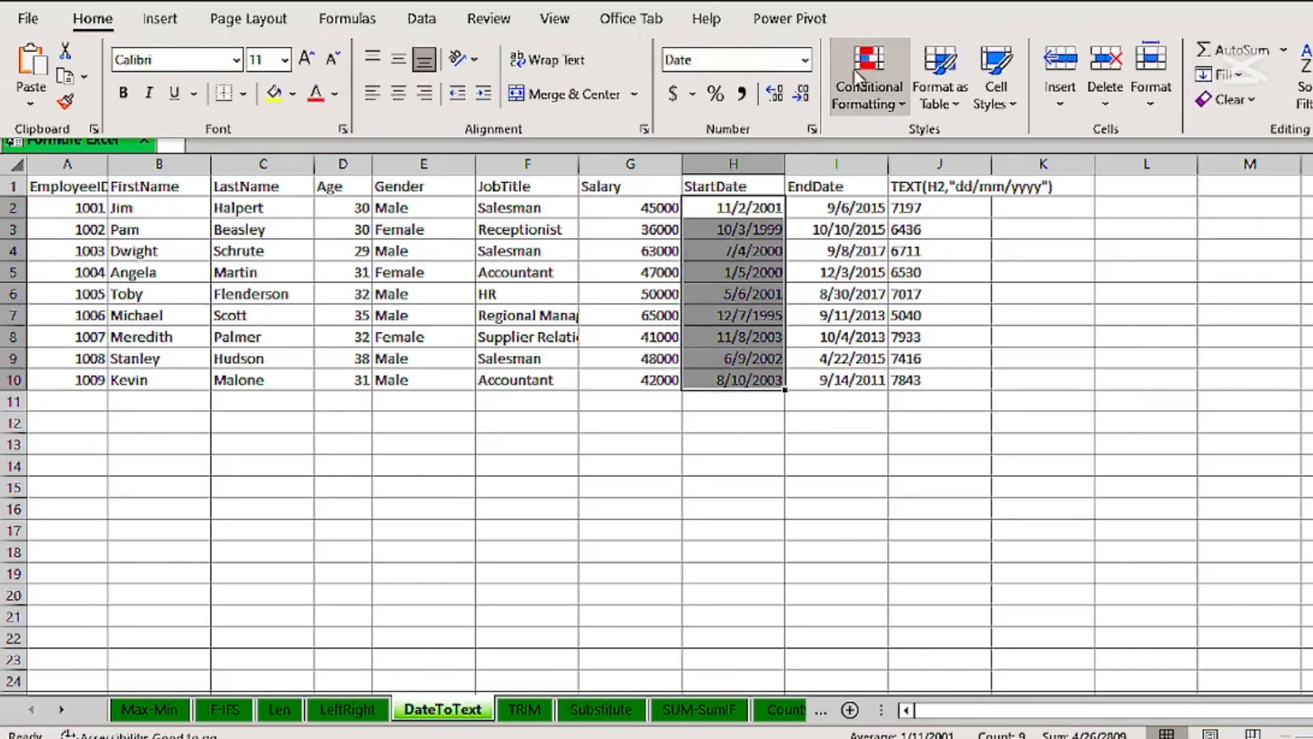
left_click(805, 60)
left_click(764, 100)
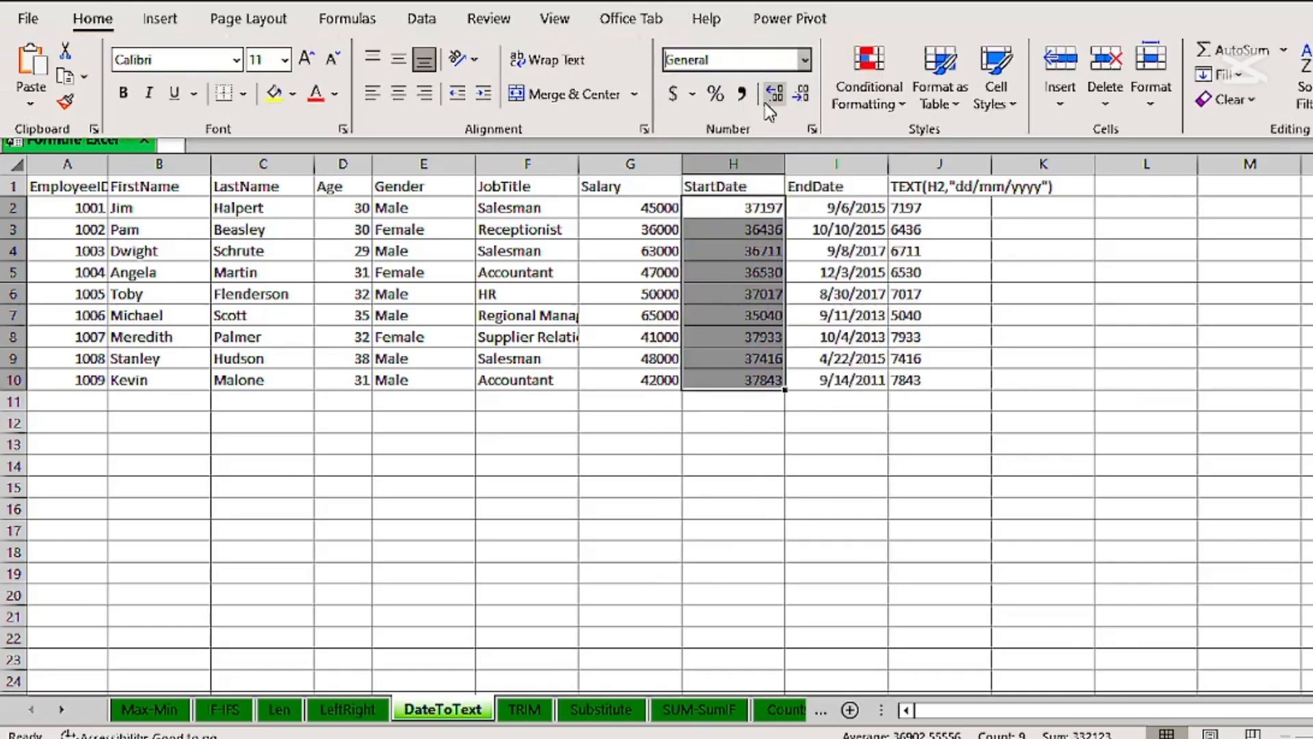
Restore the StartDate cells H2:H10 to the Short Date number format and deselect them.
left_click(805, 59)
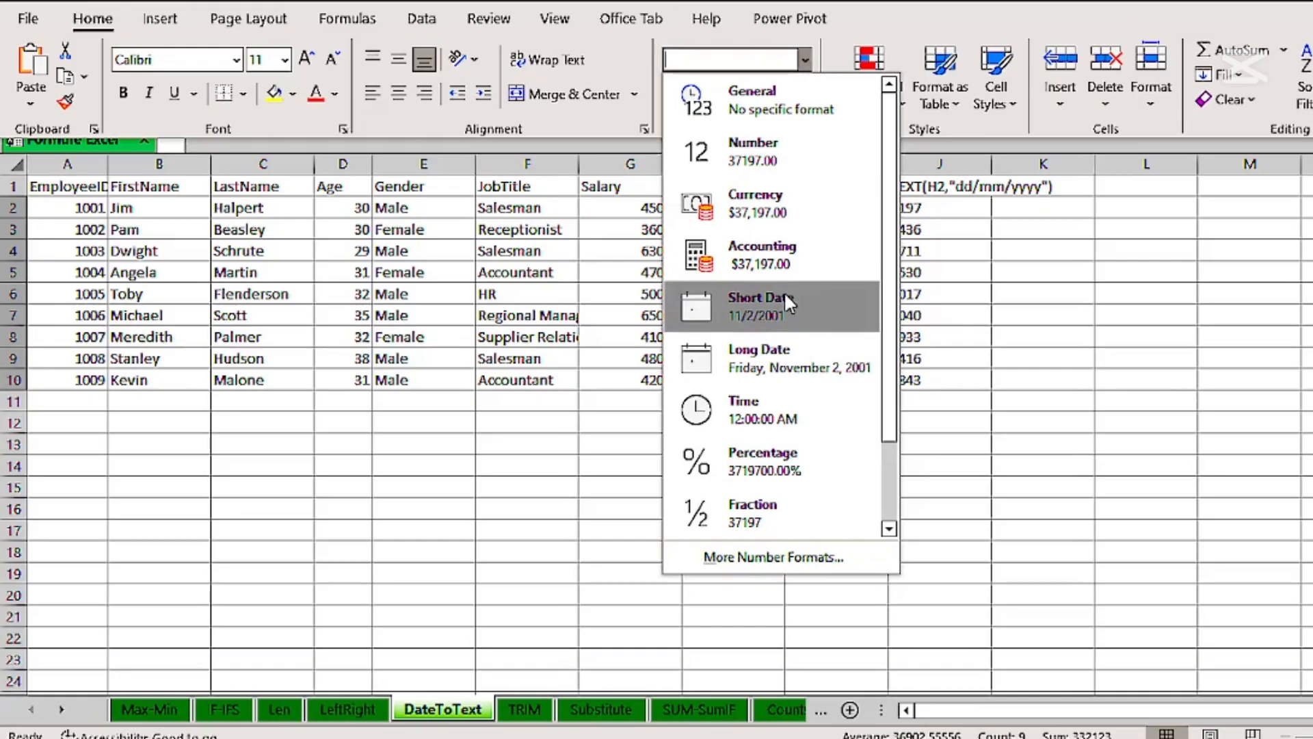
type("dDa")
type("te")
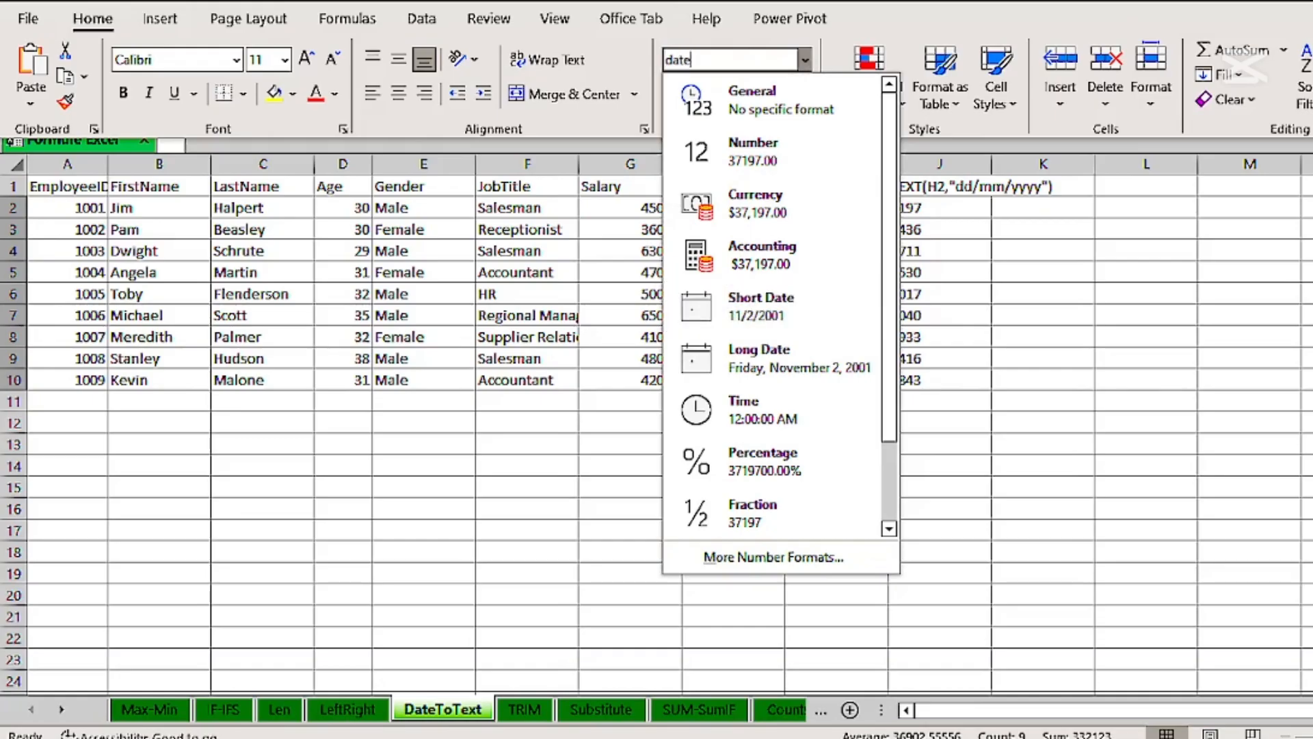
key("Return")
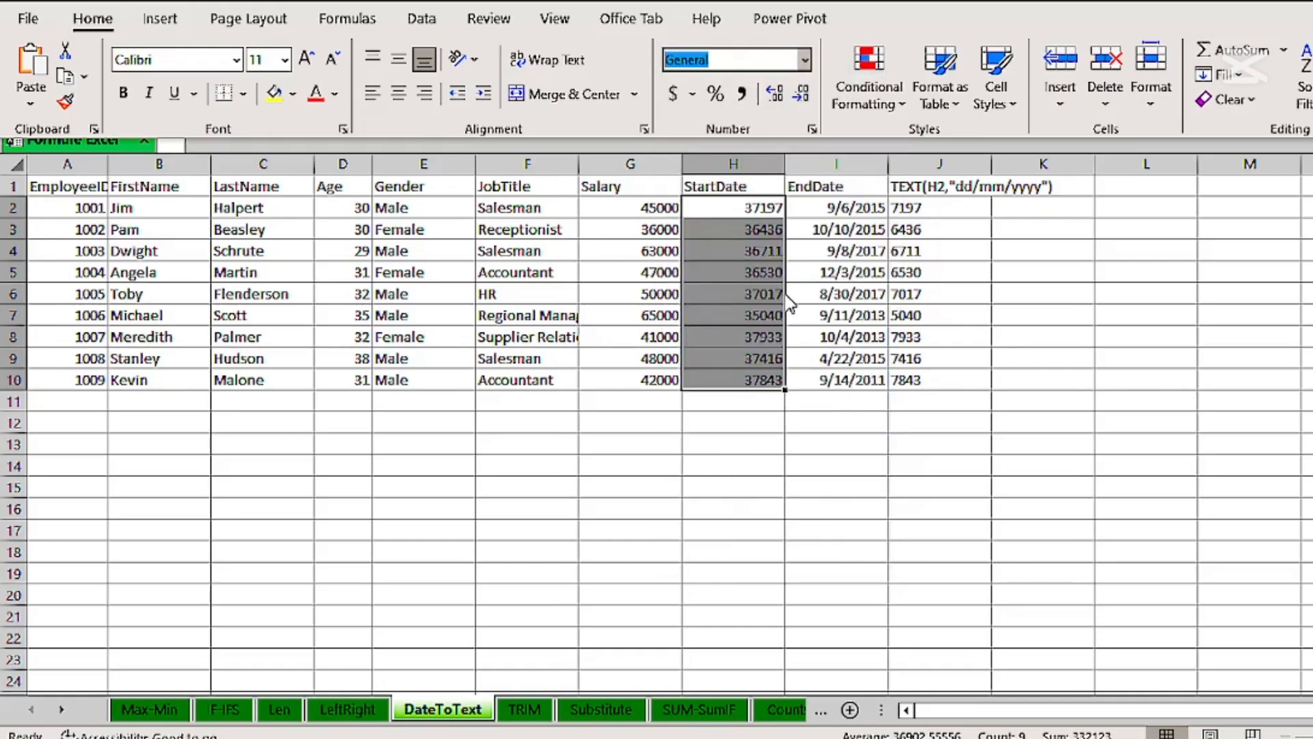
left_click(802, 61)
left_click(744, 293)
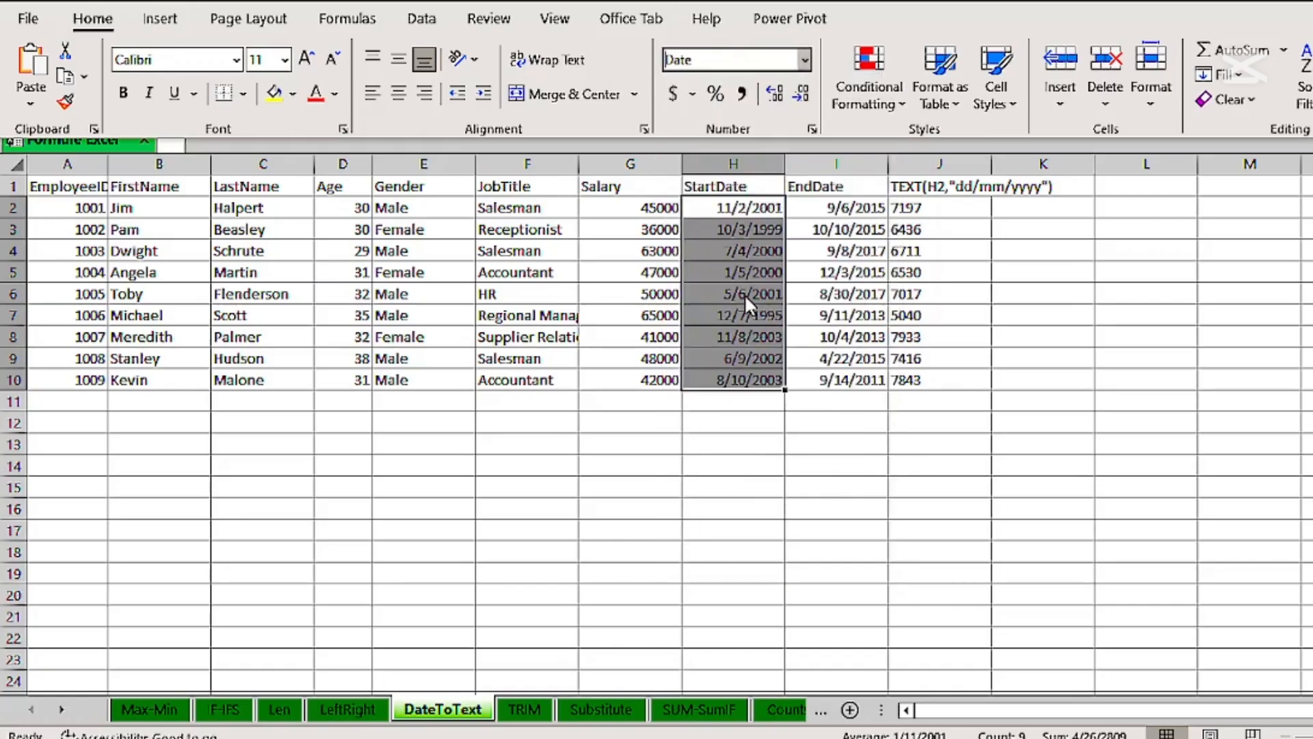
left_click(695, 422)
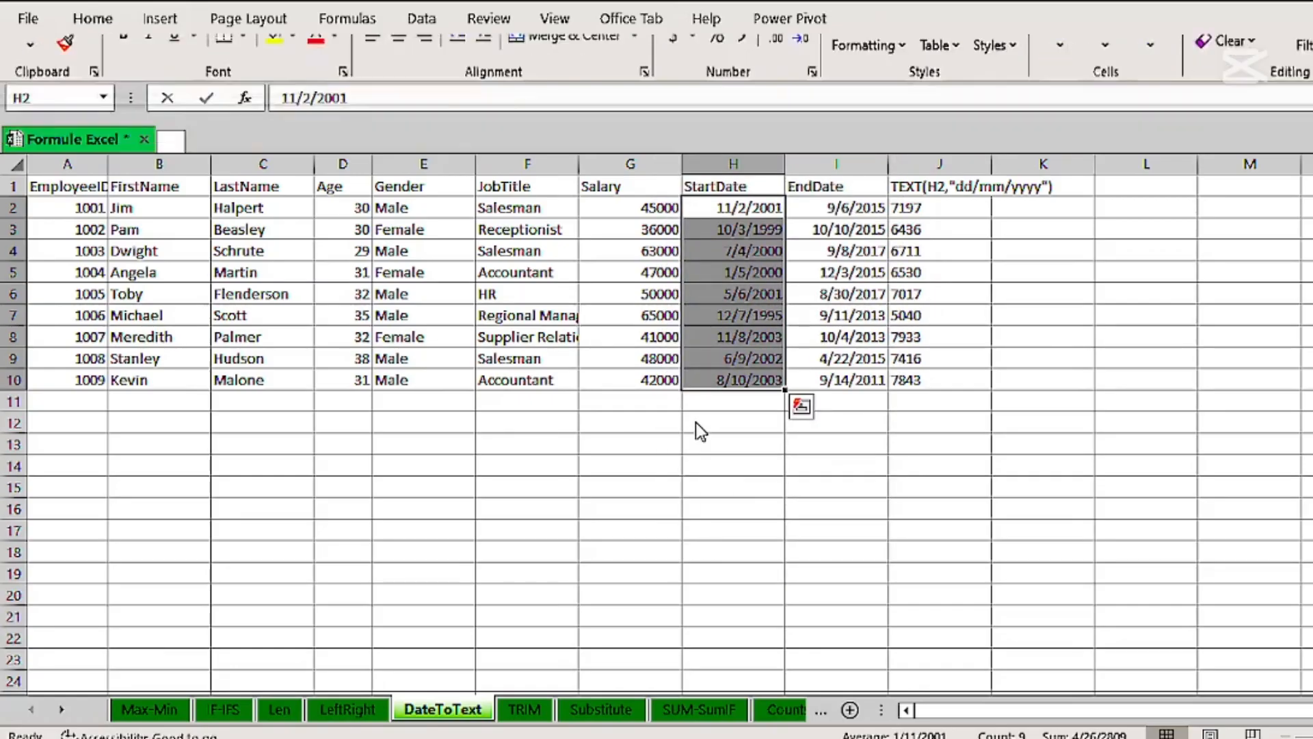
left_click(695, 421)
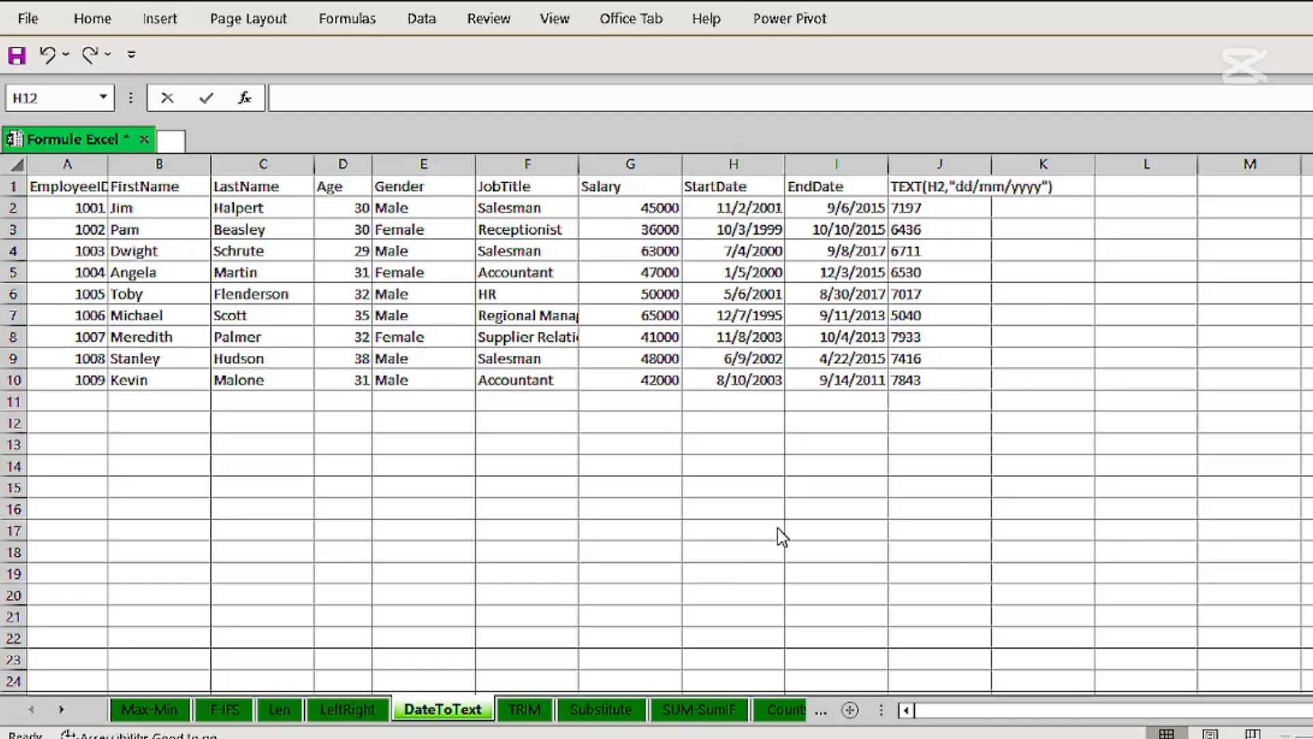
Set the number format of the Salary cells G2:G10 to Short Date and deselect them.
left_click(616, 205)
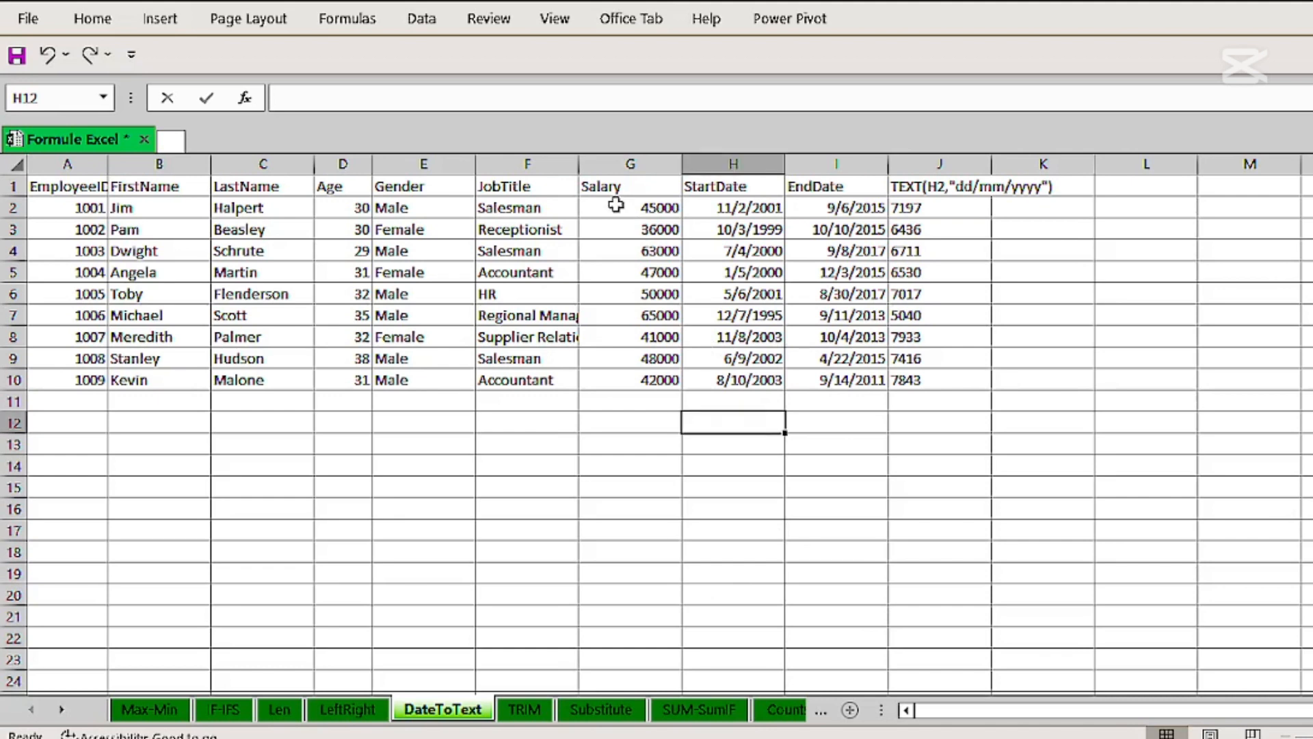
left_click_drag(616, 205, 653, 377)
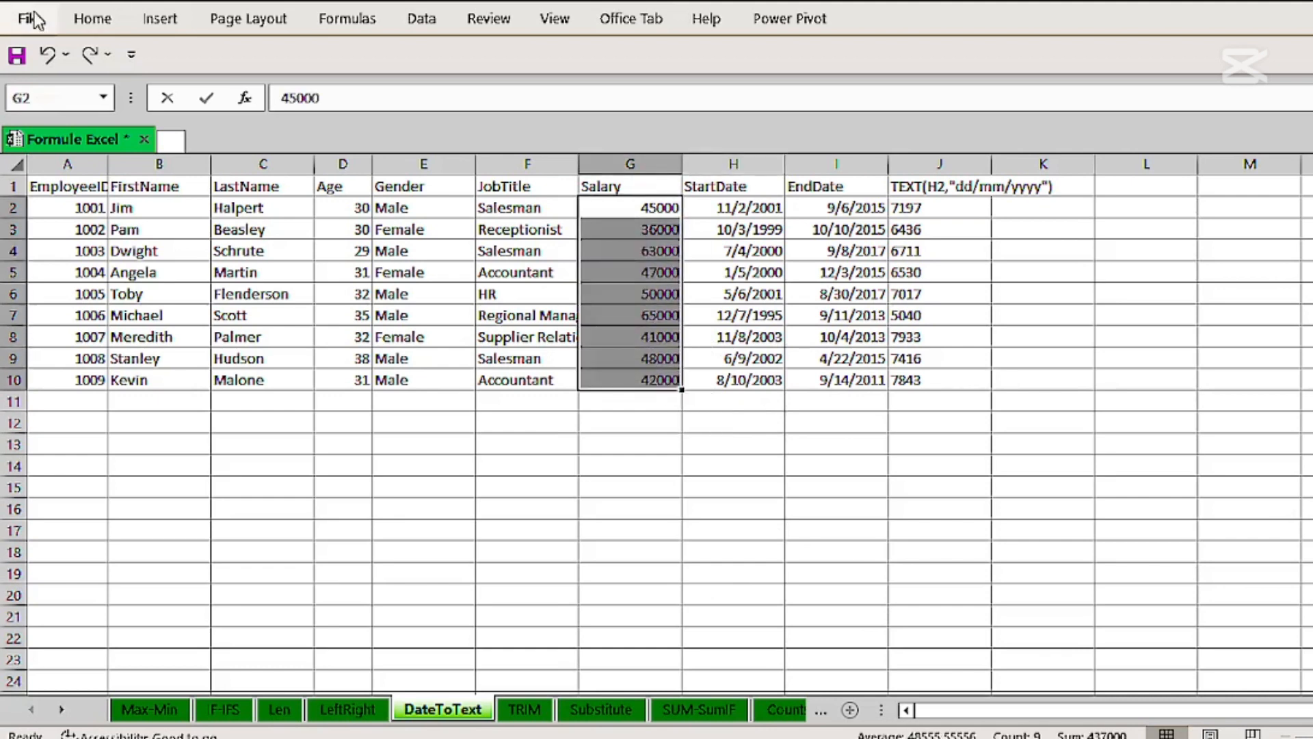
left_click(94, 21)
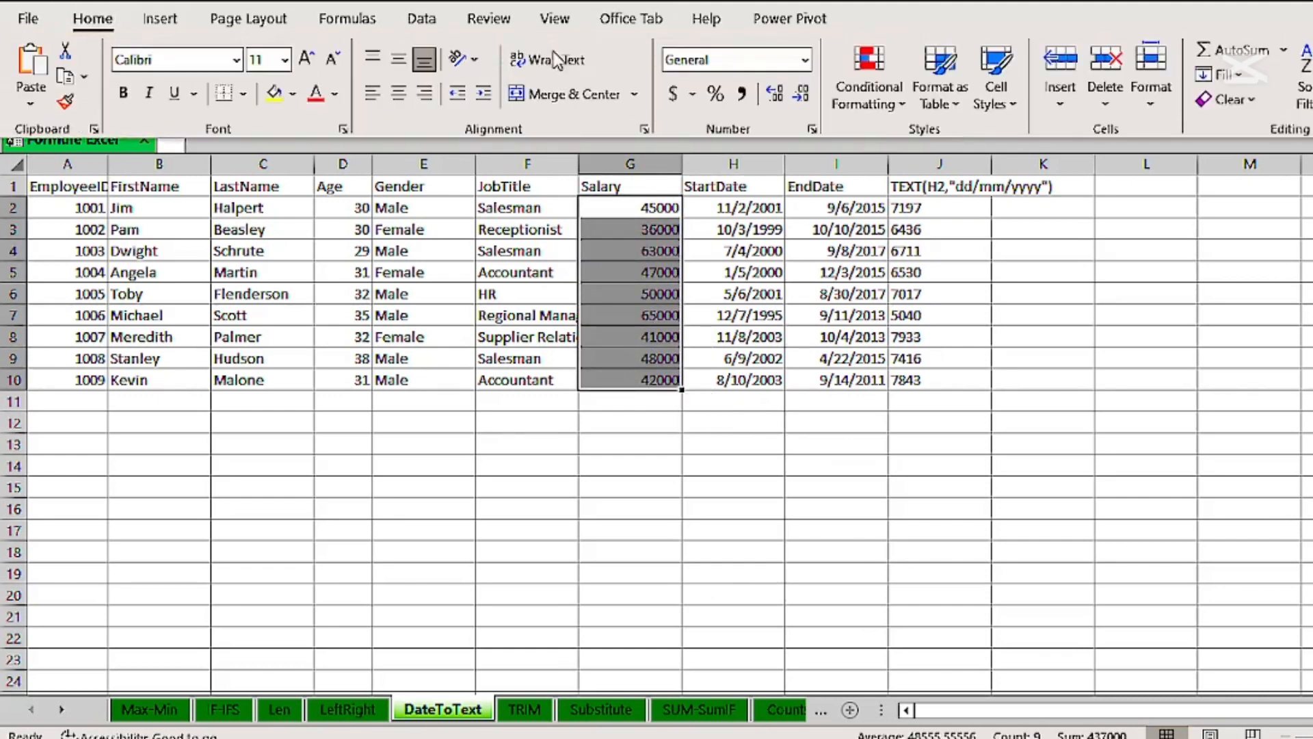
left_click(807, 66)
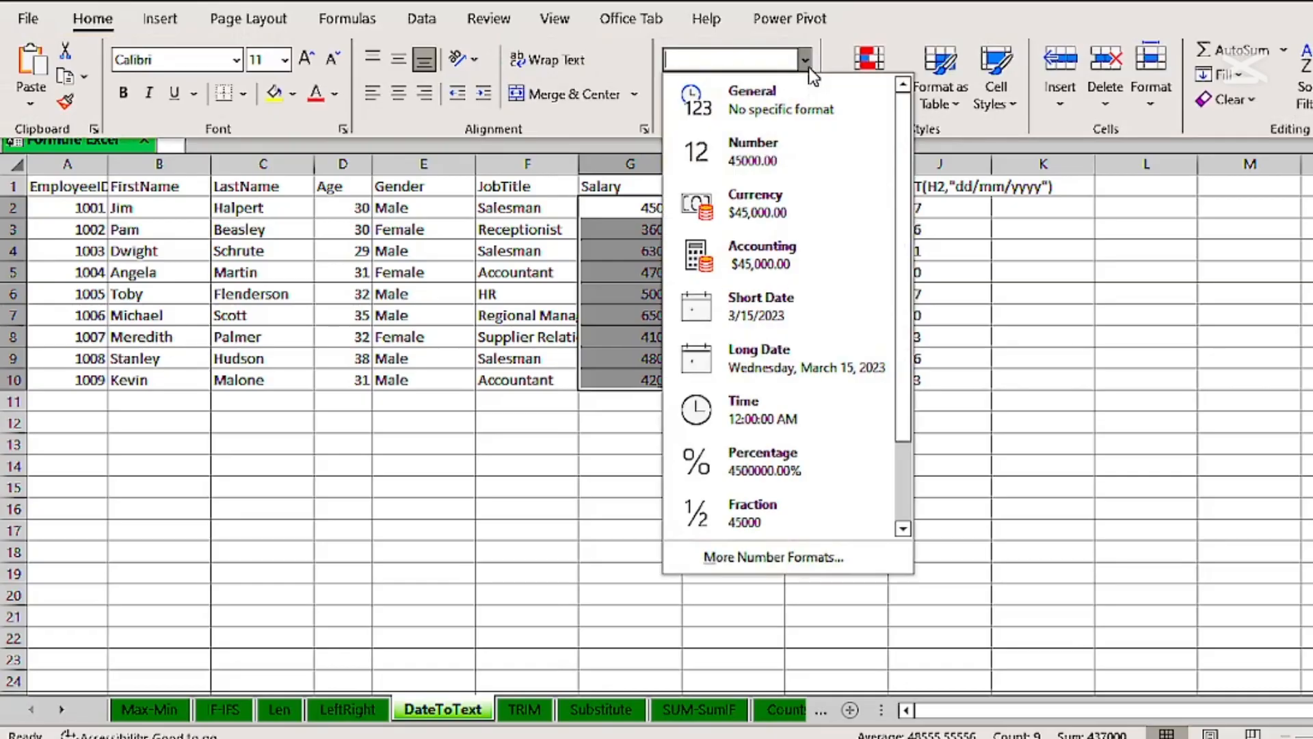
left_click(762, 327)
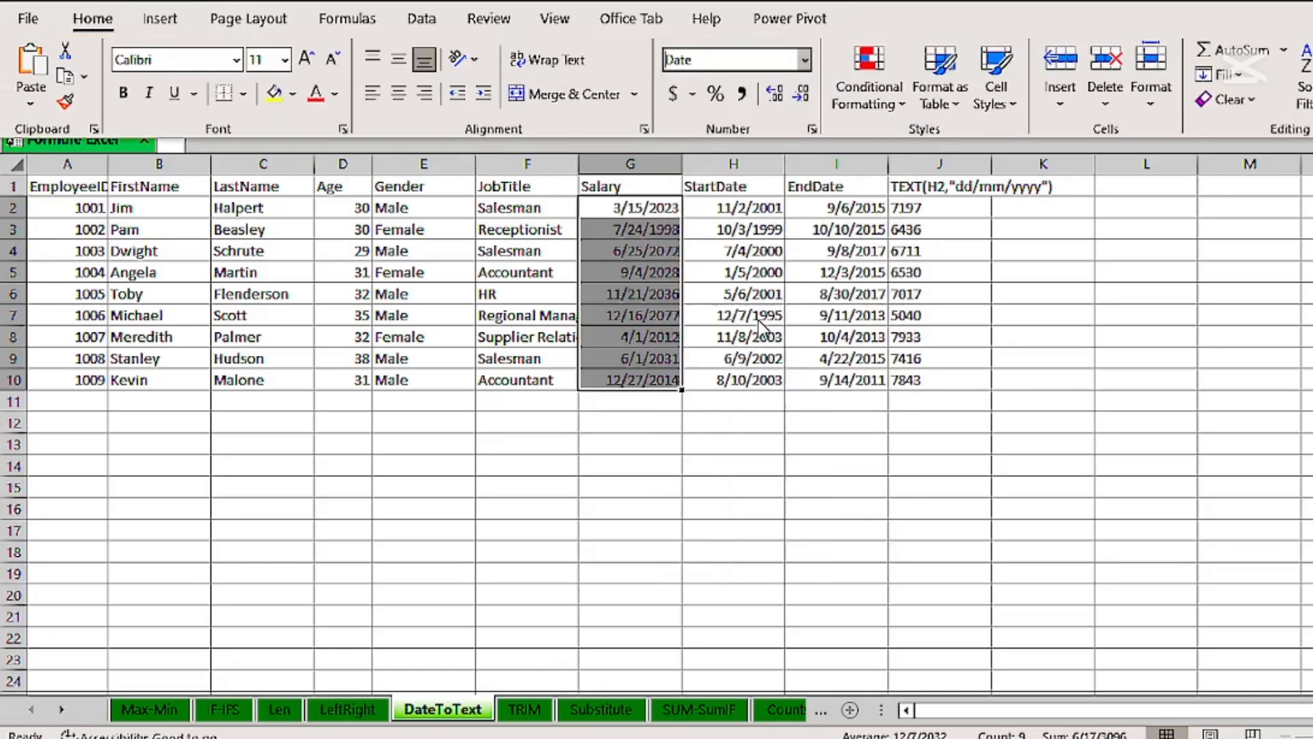
left_click(632, 431)
left_click(628, 422)
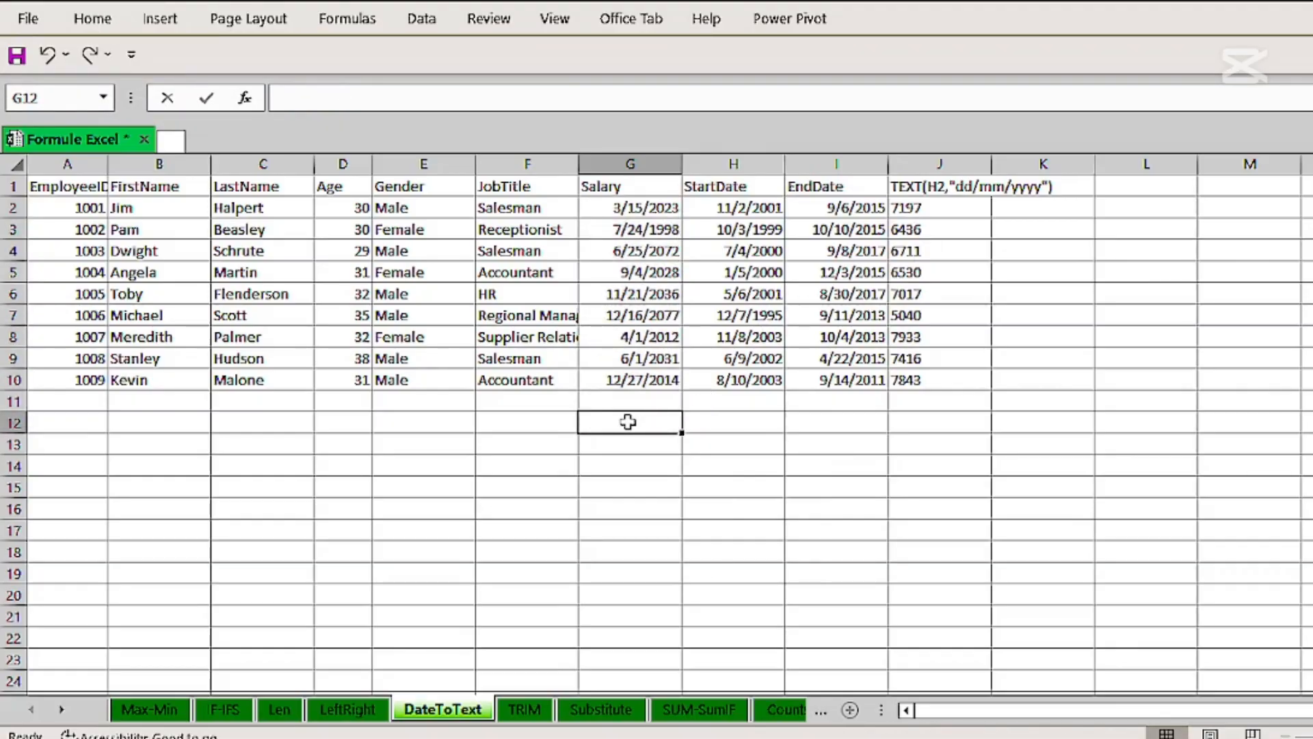
Enter the date 3/15/2023 in cell G12 and check which number format it has.
type("3/1")
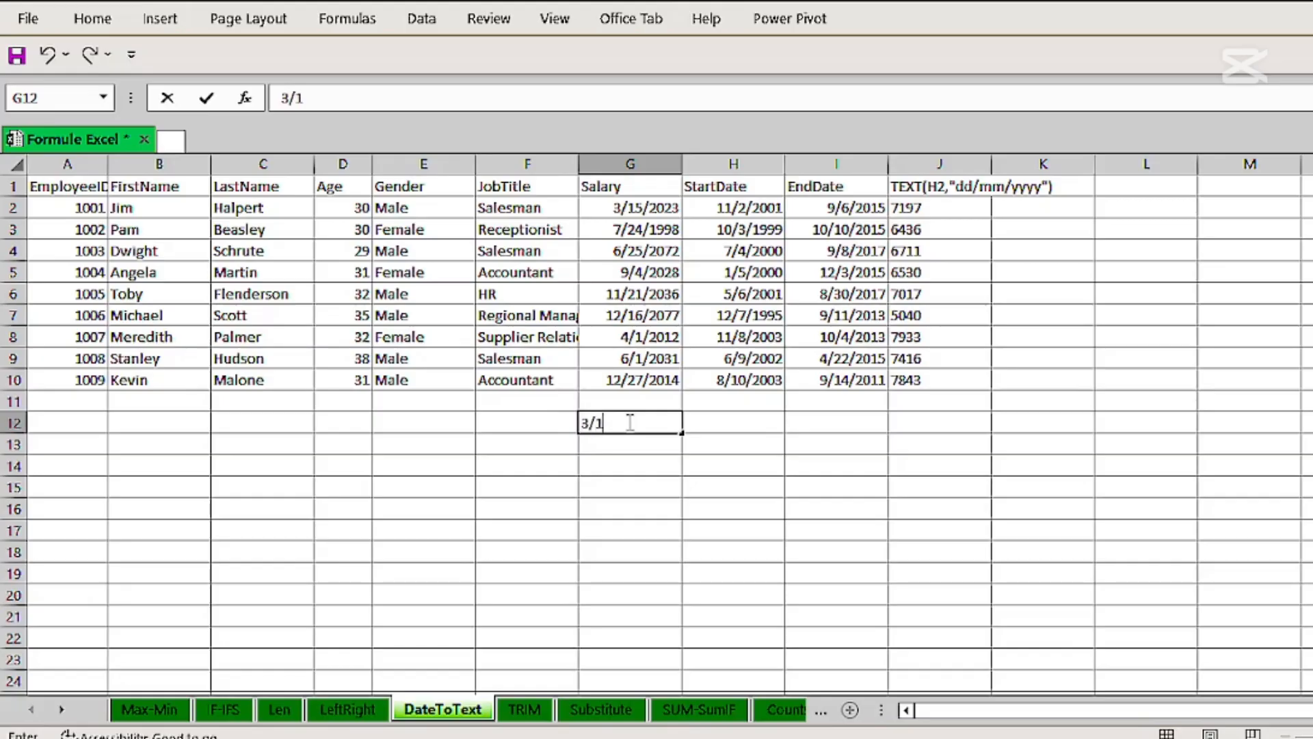
type("5/2023")
key("Return")
left_click(627, 422)
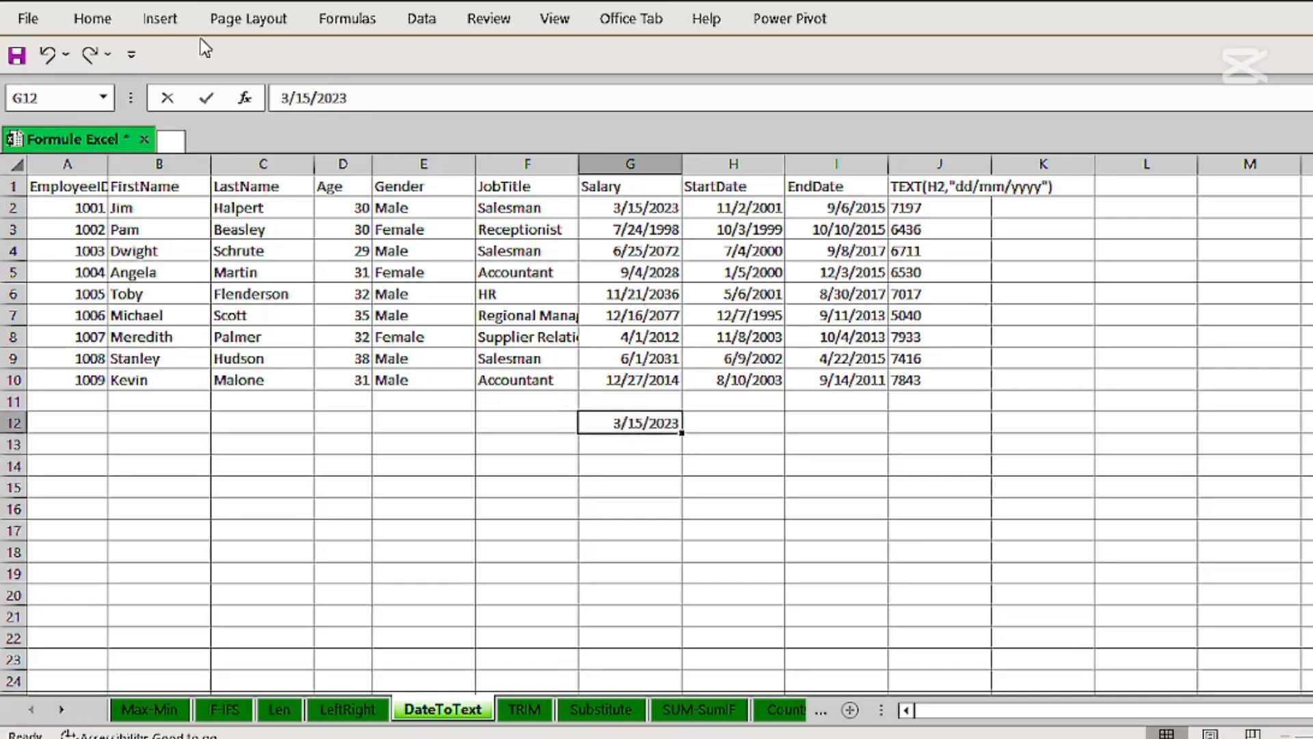
left_click(103, 22)
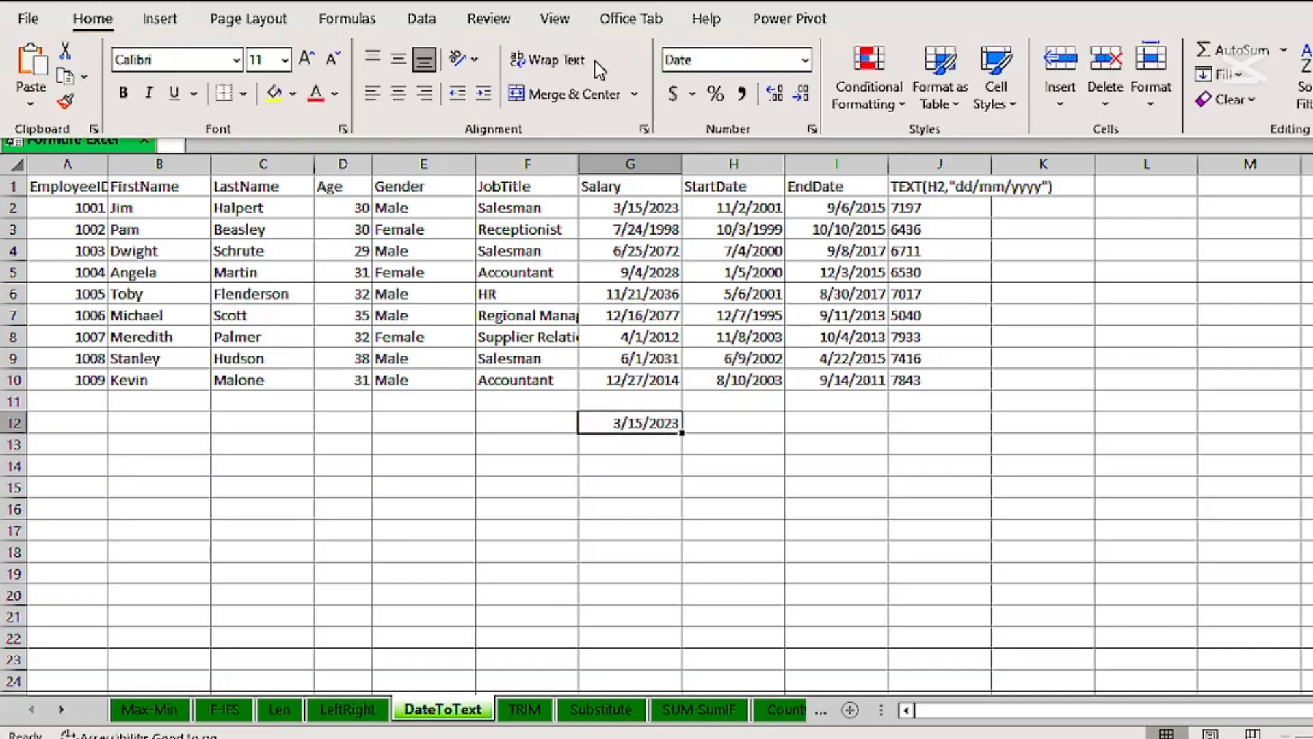
Set the number format of the empty cell G14 to Text.
left_click(612, 461)
left_click(611, 461)
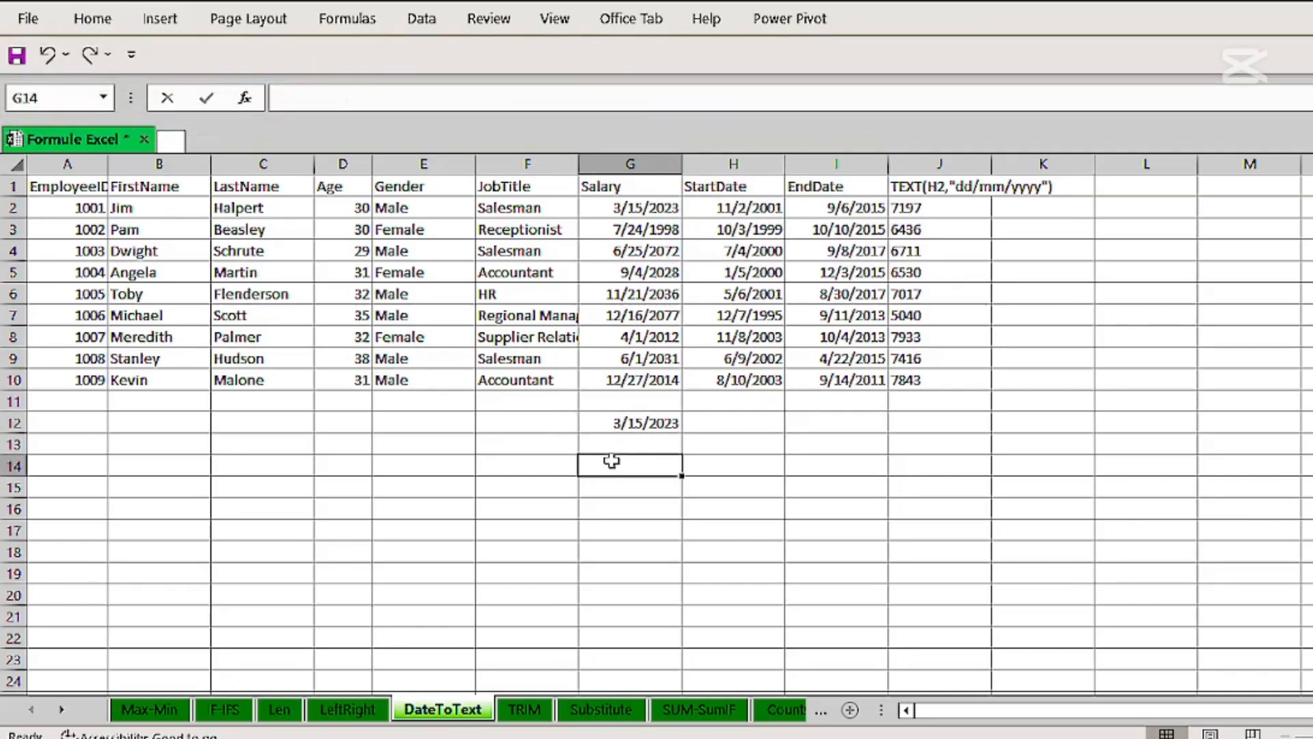
left_click(92, 18)
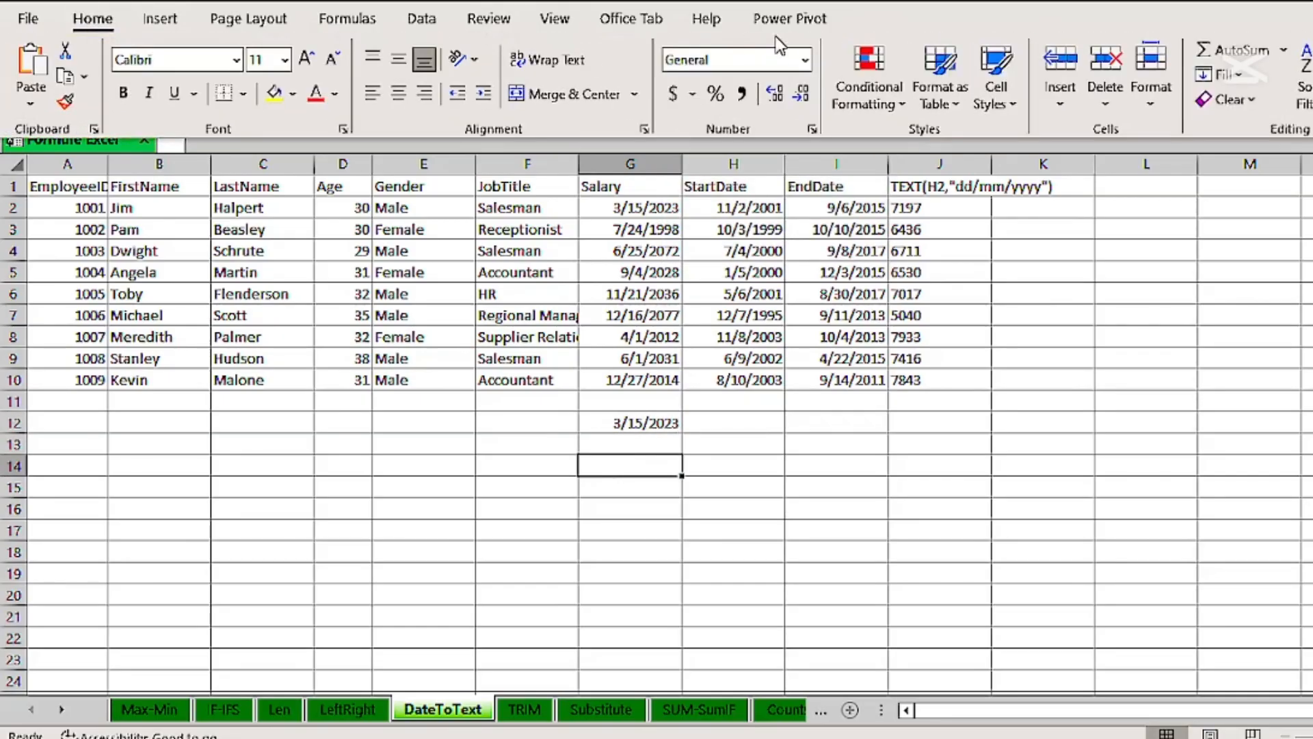
left_click(807, 63)
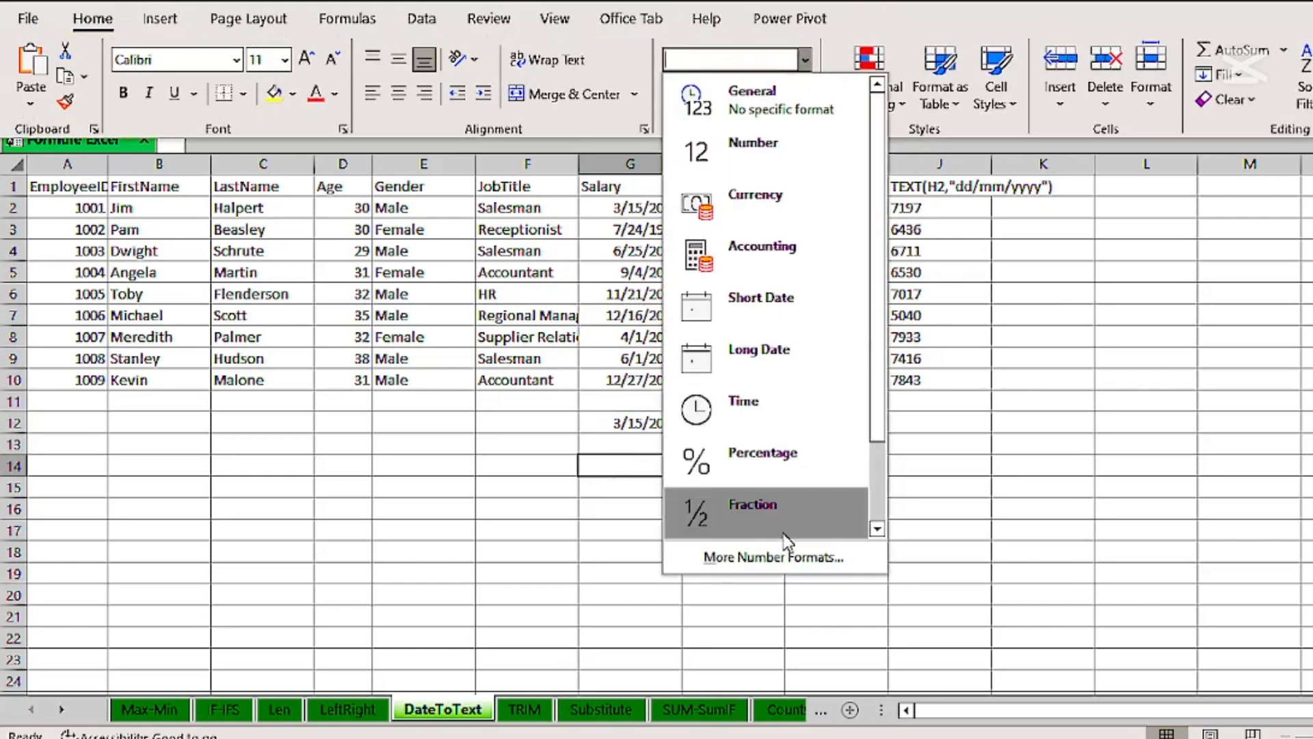
left_click(777, 557)
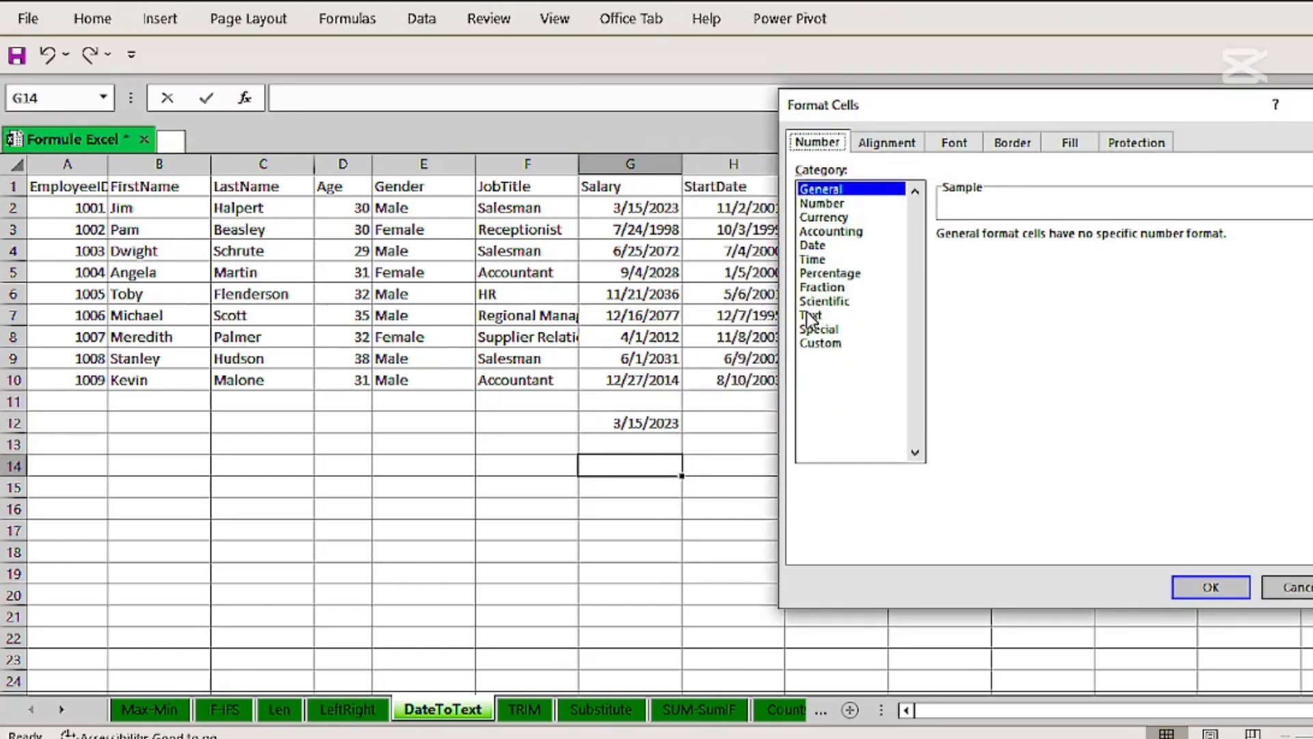
left_click(810, 316)
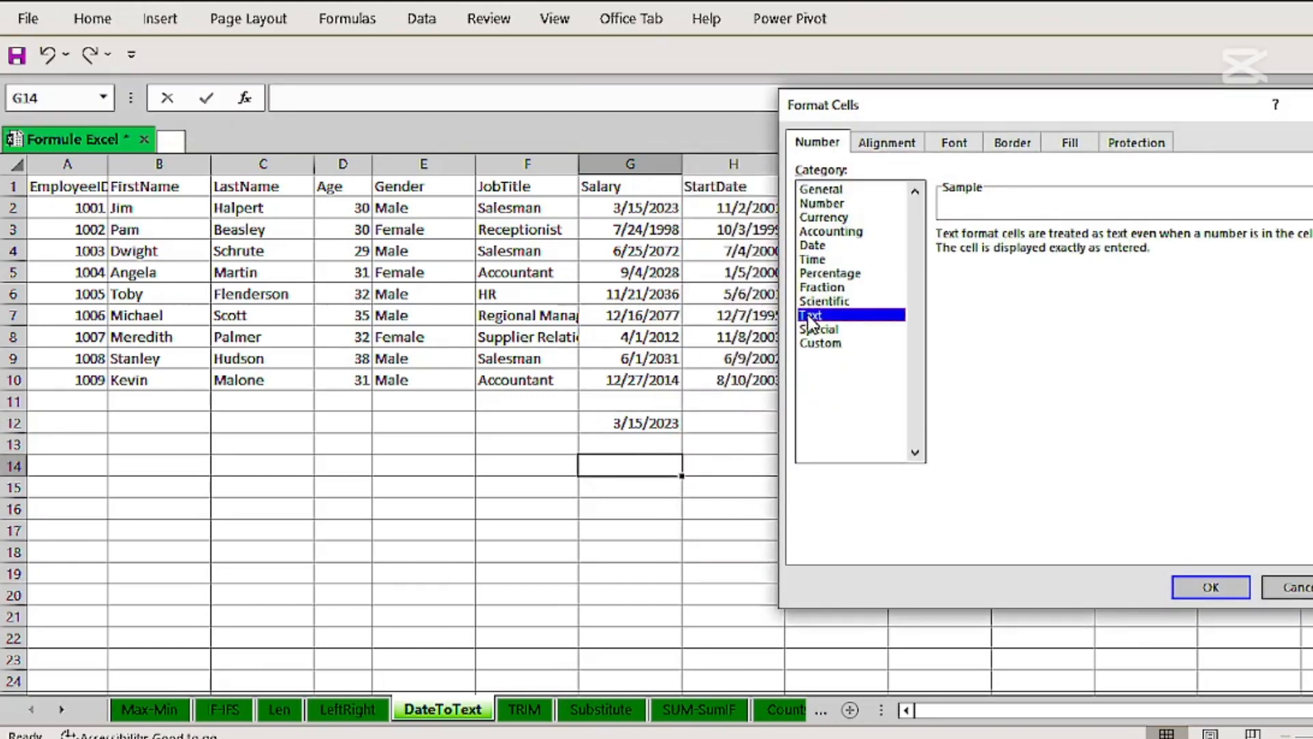
left_click(1204, 588)
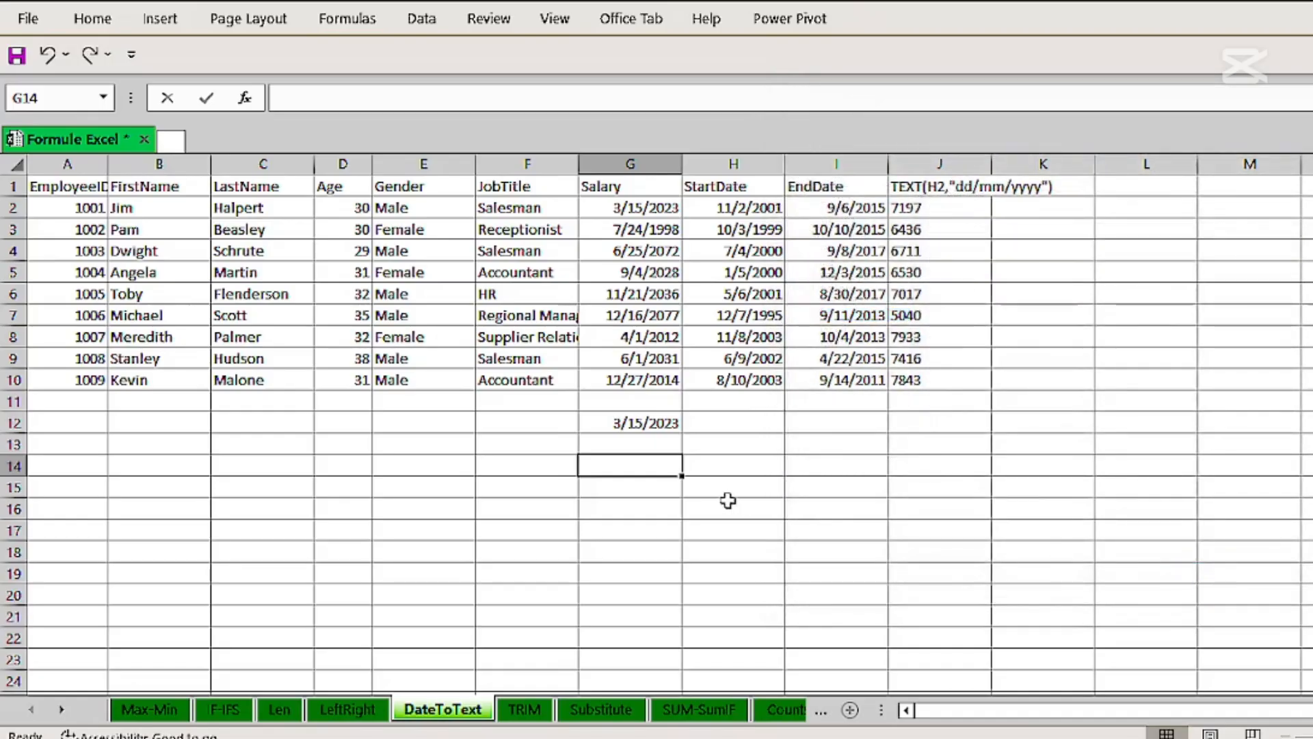
Enter 3/15/2023 in cell G14 and compare it with the date in G12.
type("3/1")
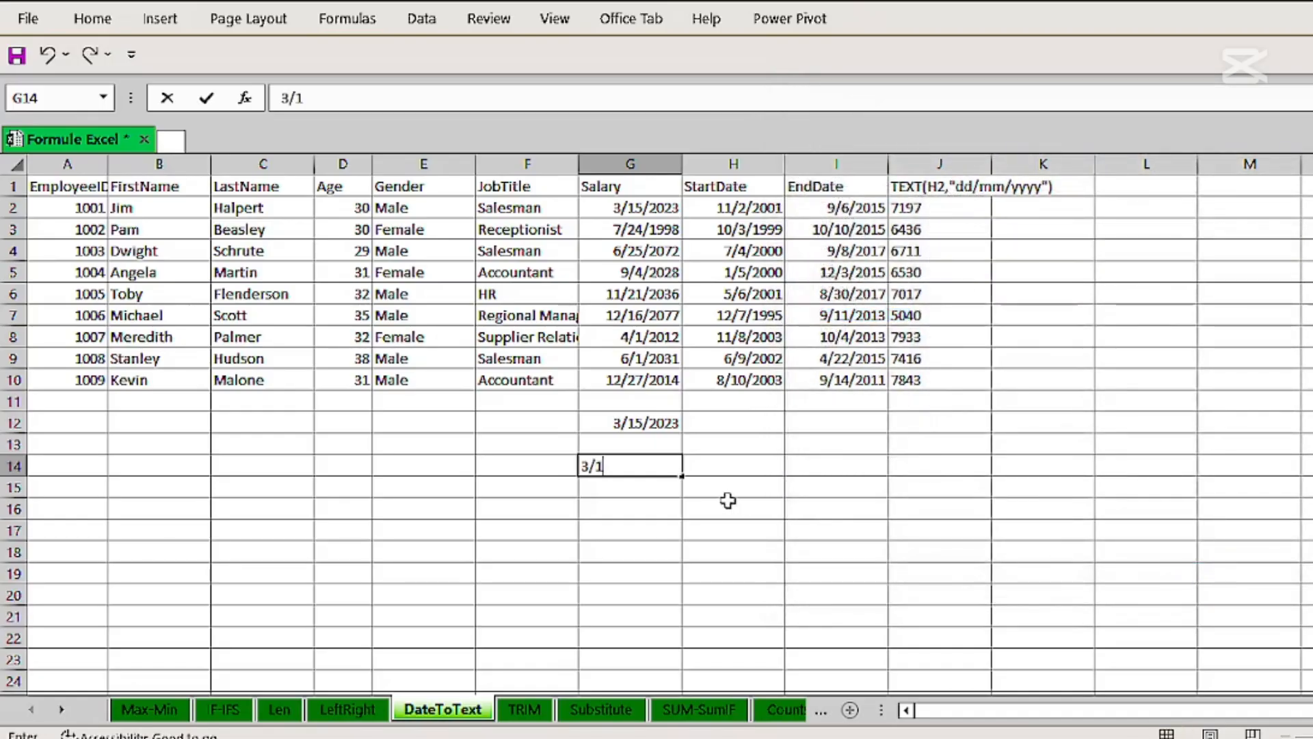
type("5/2023")
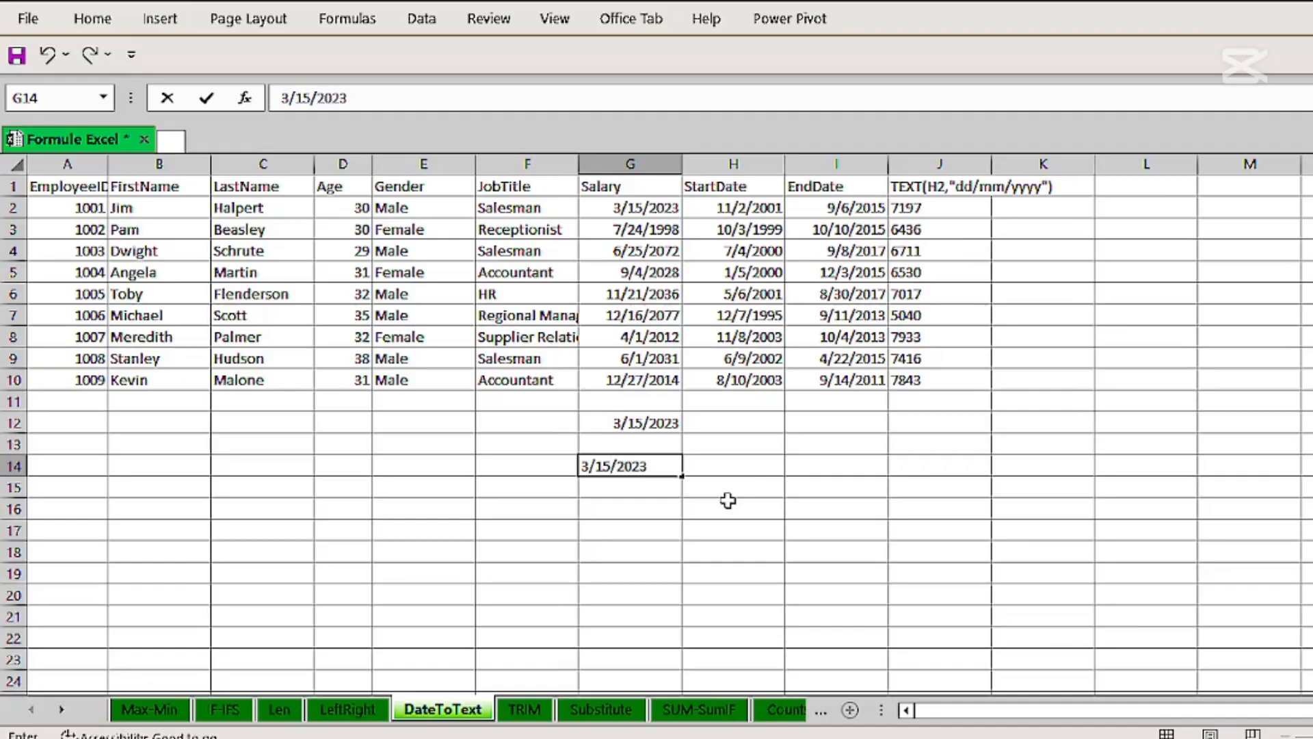
key("Return")
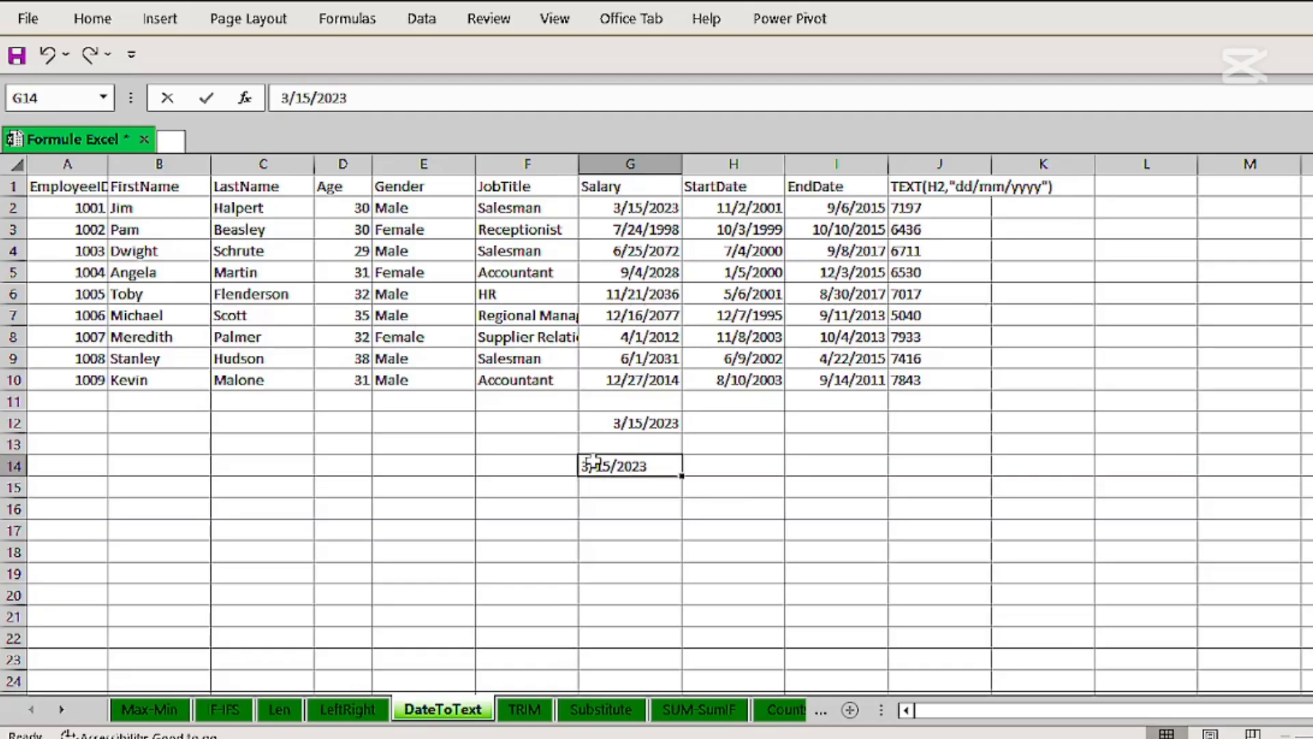
left_click(636, 424)
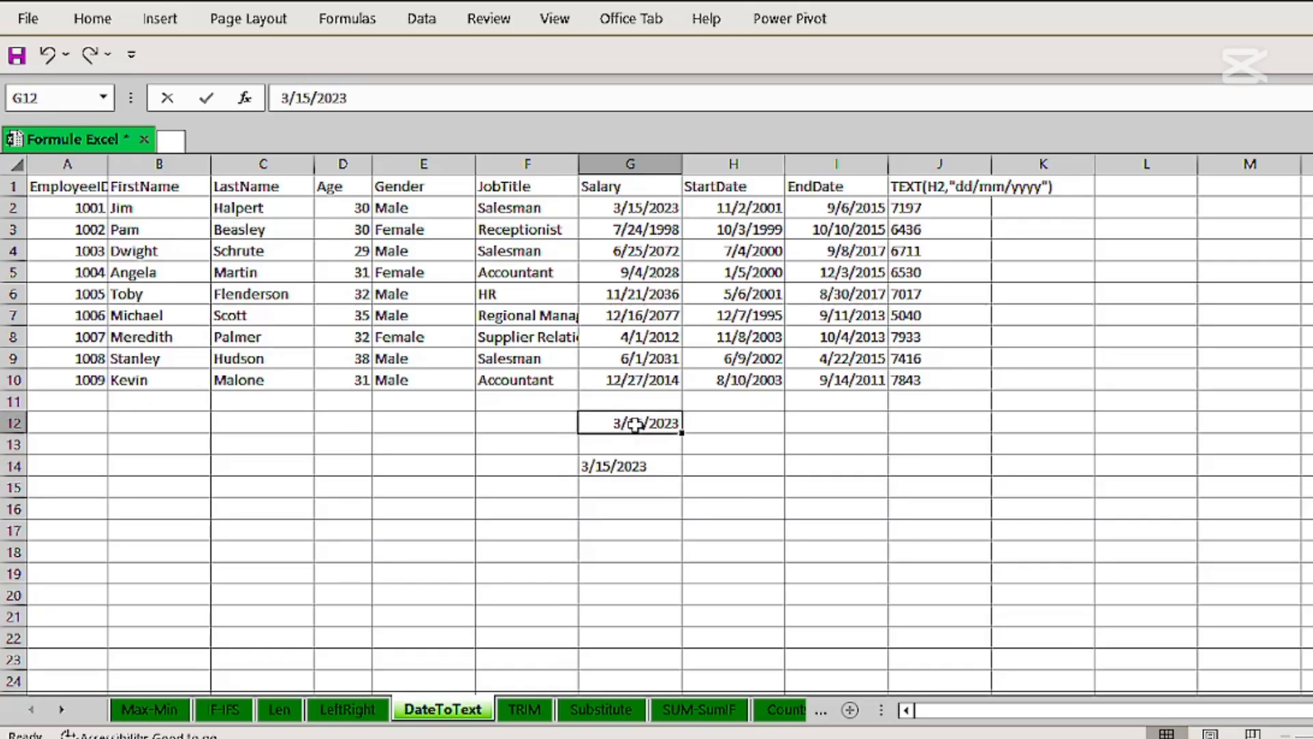
left_click(623, 462)
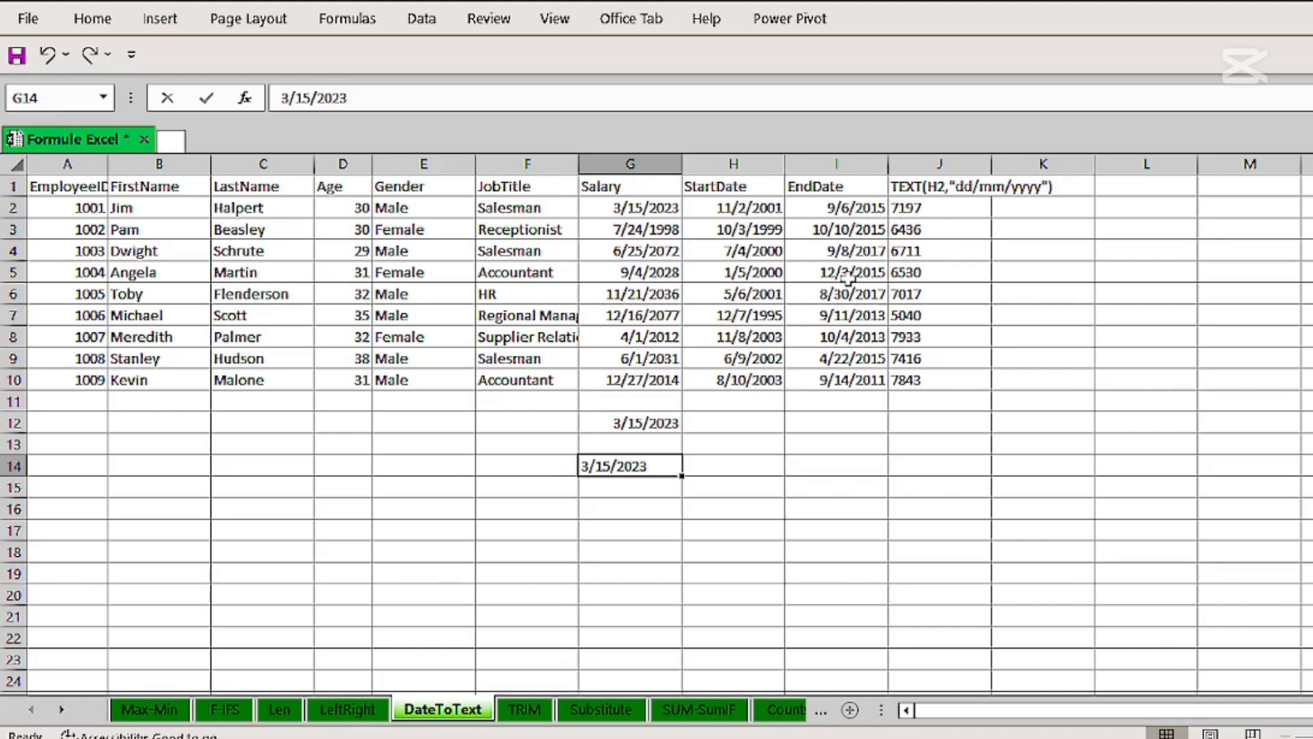
Clear the existing TEXT formula results from cells J2:J10.
left_click_drag(906, 209, 914, 382)
key("BackSpace")
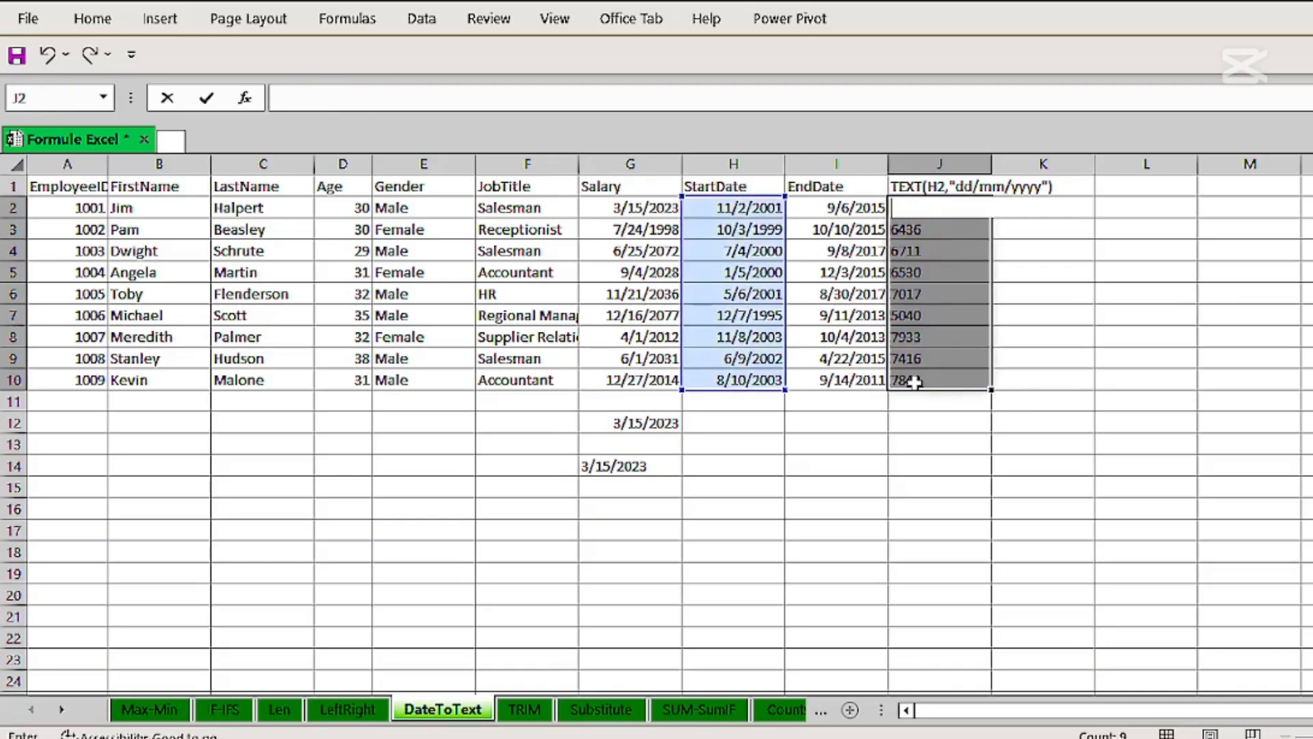
left_click(907, 208)
left_click(1071, 243)
Enter the formula =TEXT(G2:G10,"dd/mm/yyy") in J2 to convert the Salary column dates to text.
double_click(913, 208)
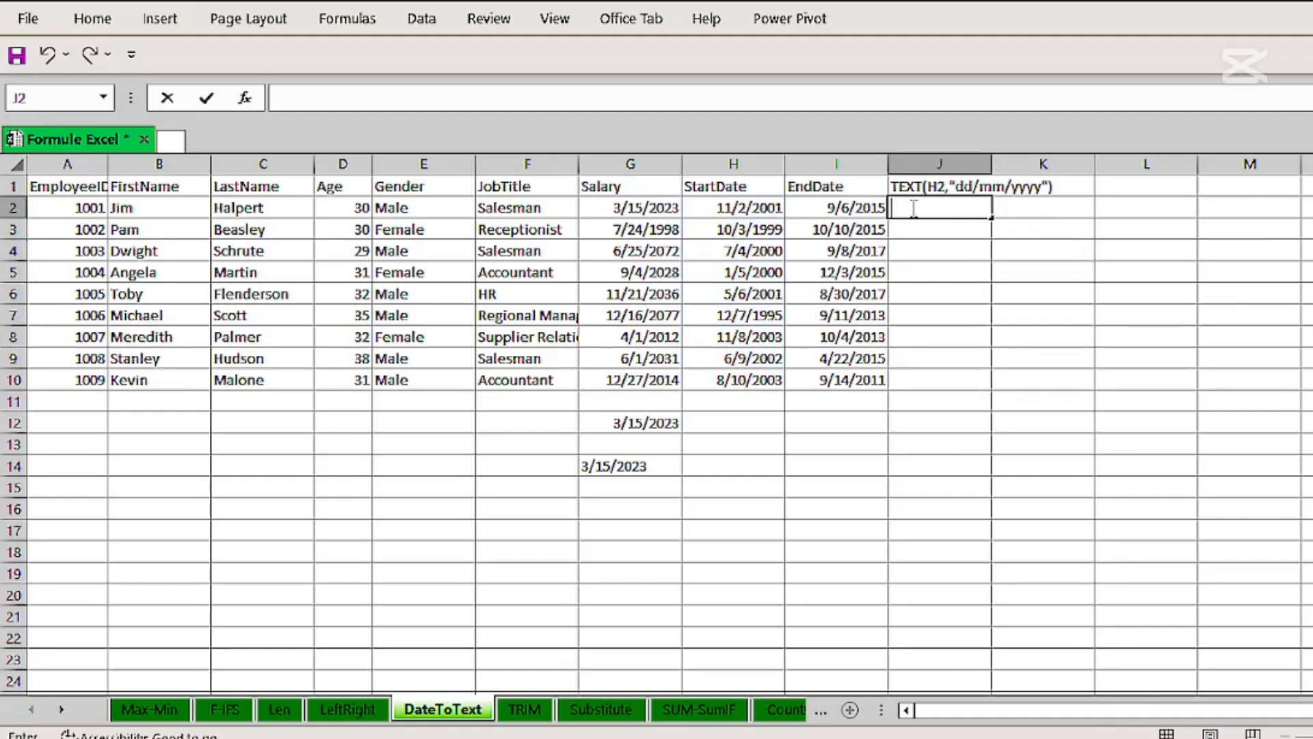
type("=tex")
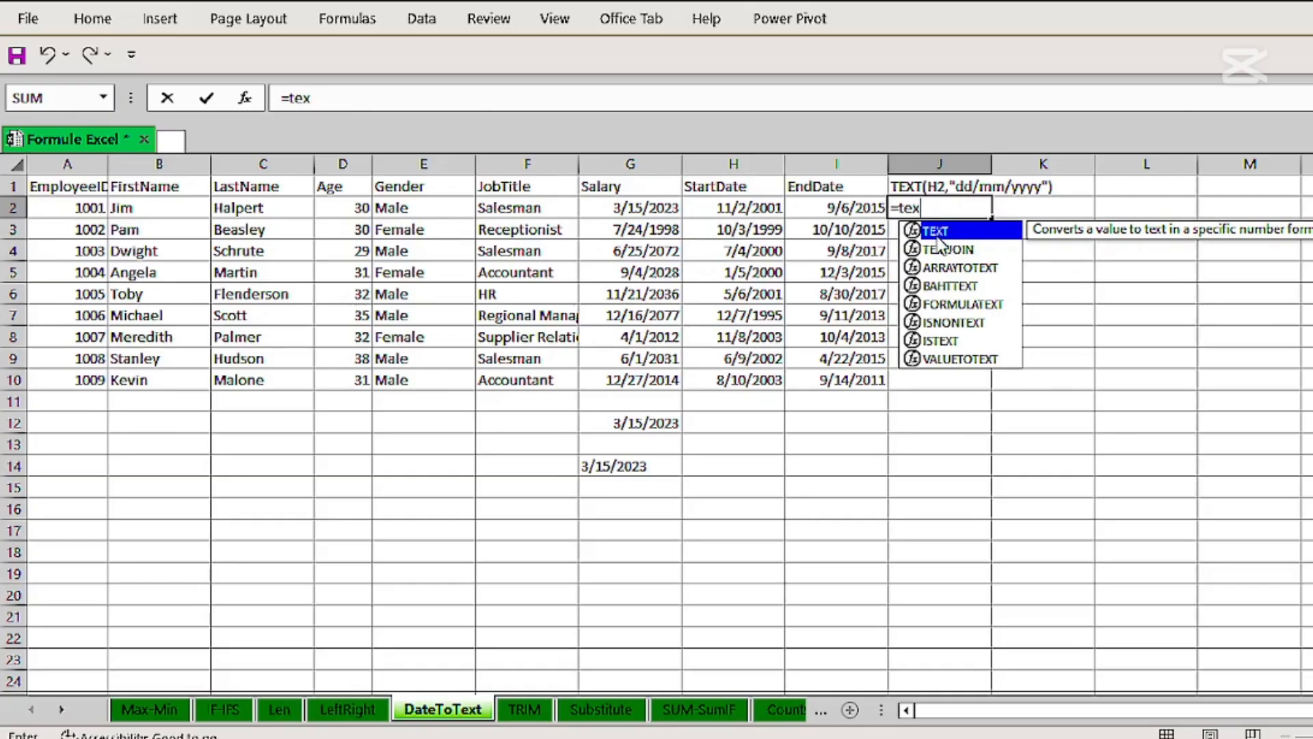
double_click(938, 232)
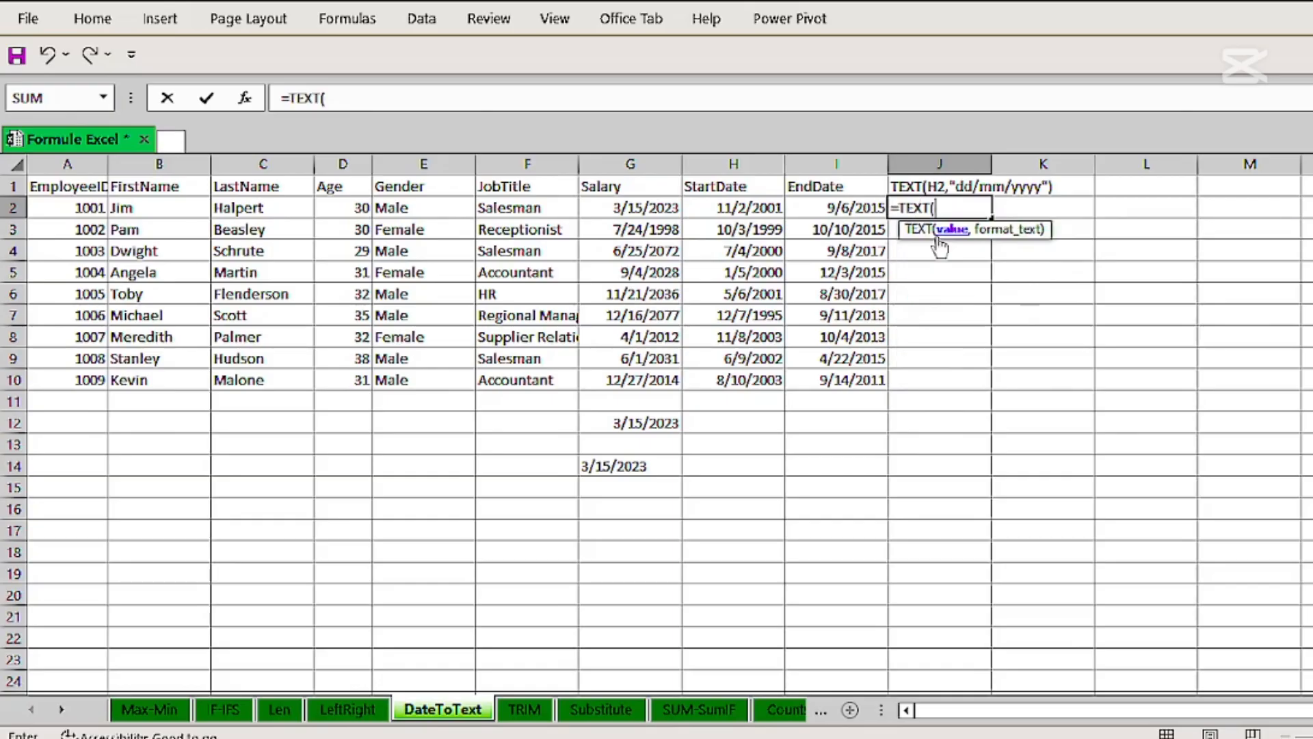
left_click_drag(602, 204, 658, 371)
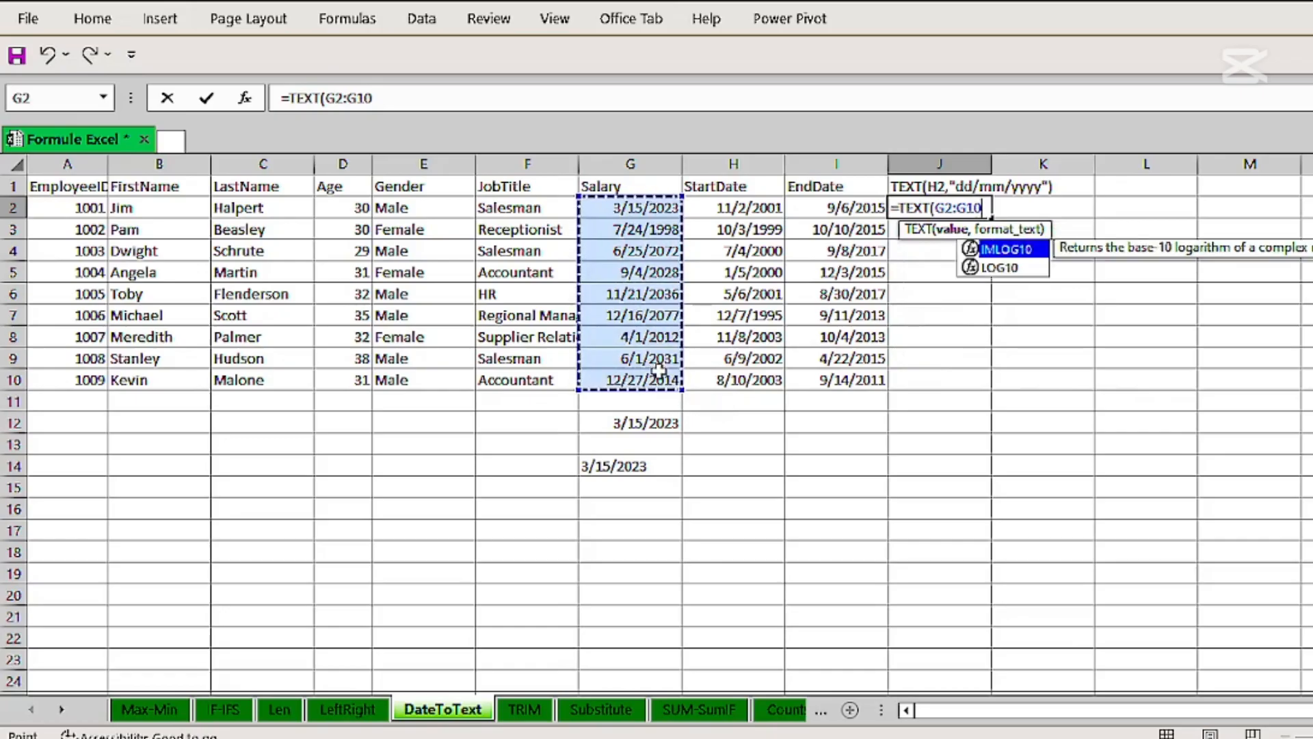
type(",")
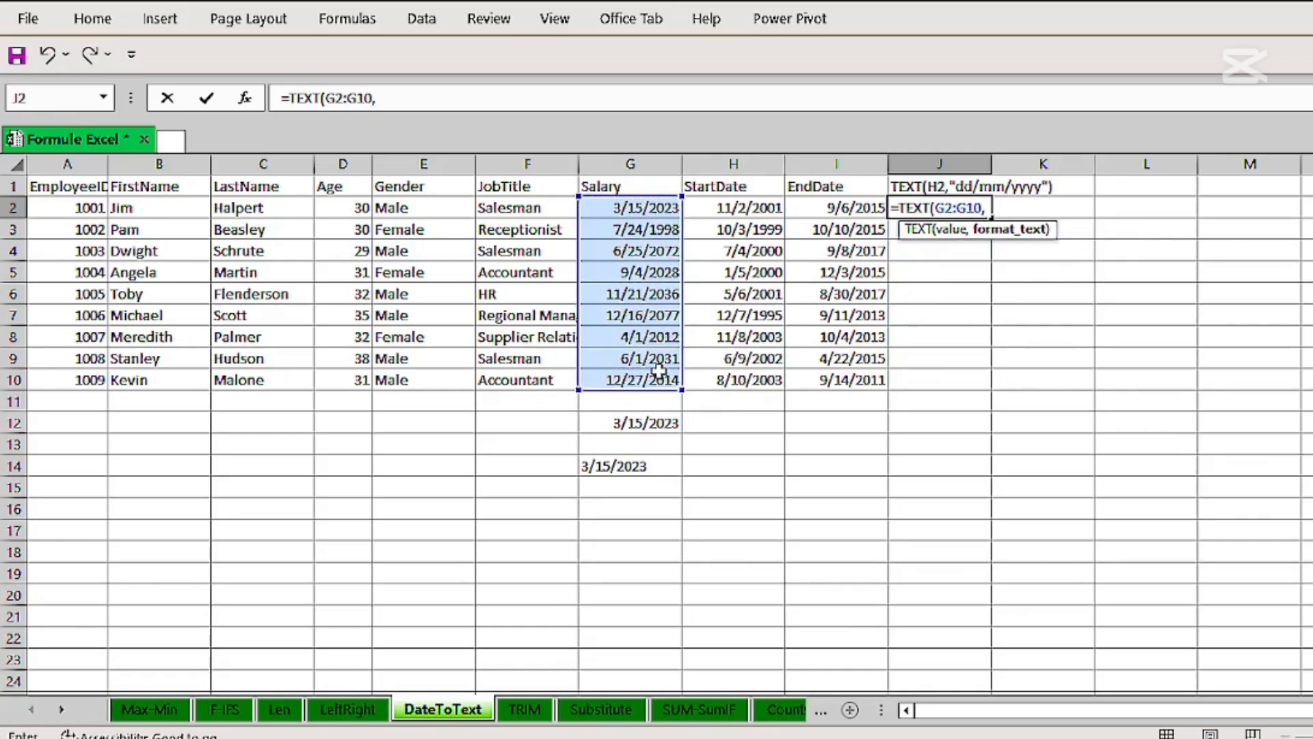
type("\"")
type("dd/mm/")
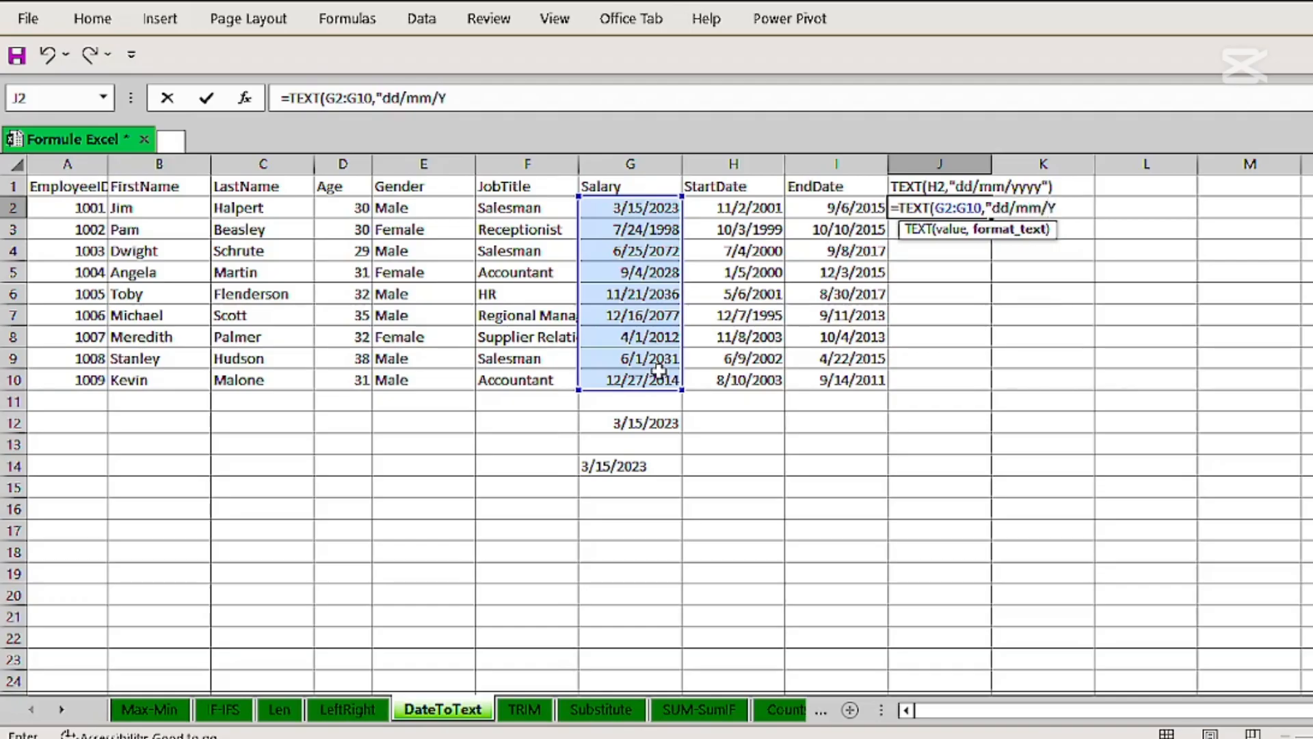
type("y\"")
key("Return")
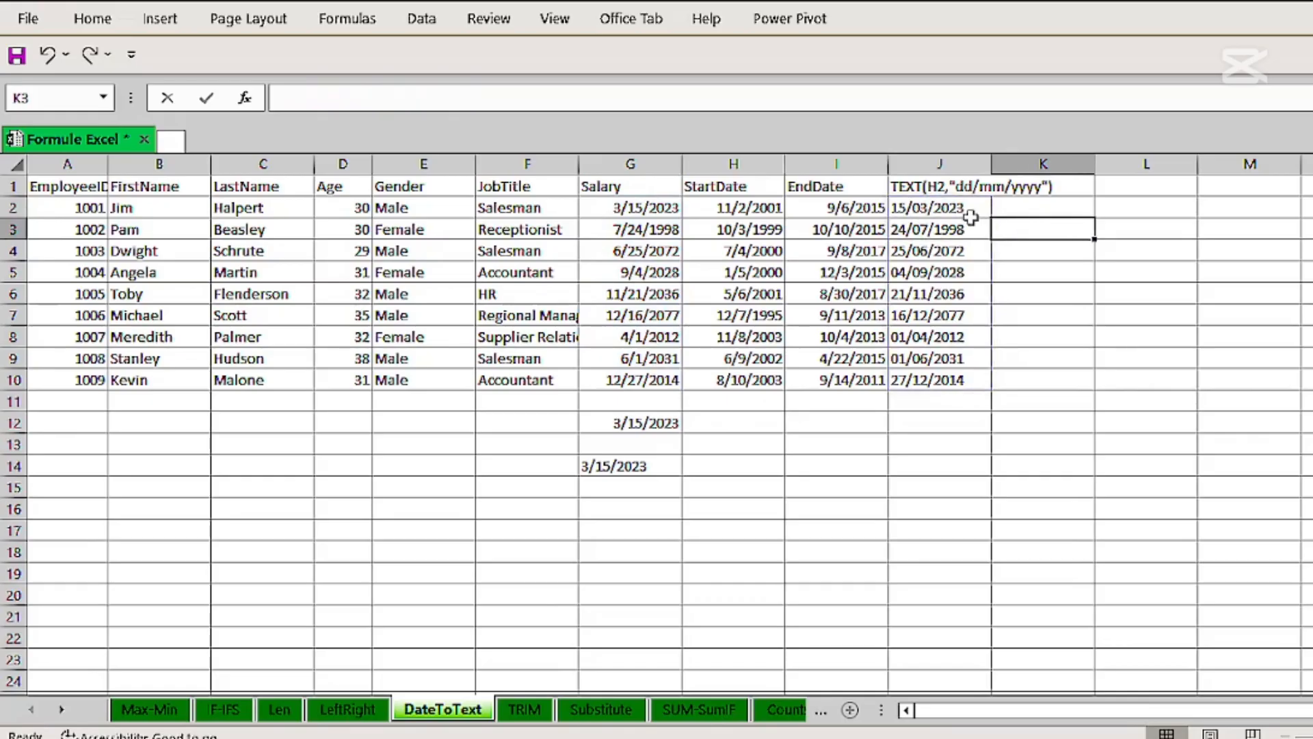
Set the number format of the converted dates in J2:J10 to Text.
left_click_drag(936, 207, 935, 383)
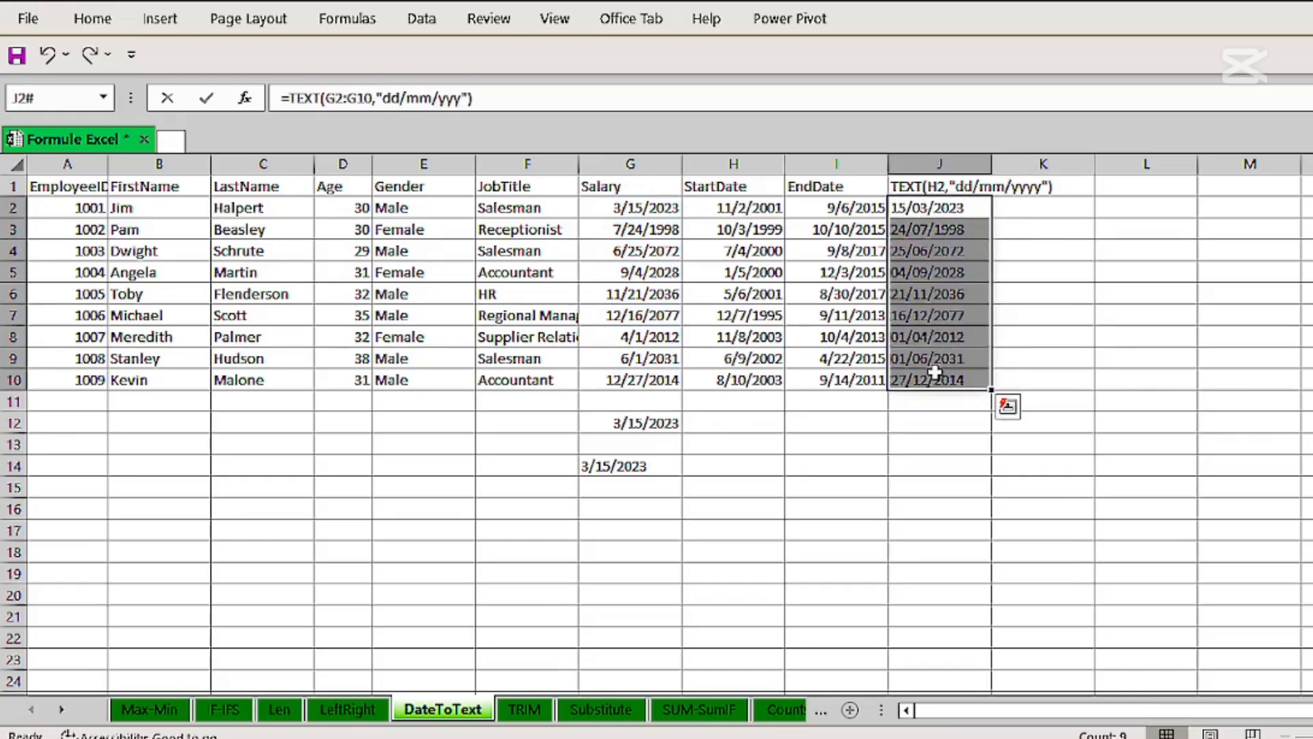
left_click(86, 20)
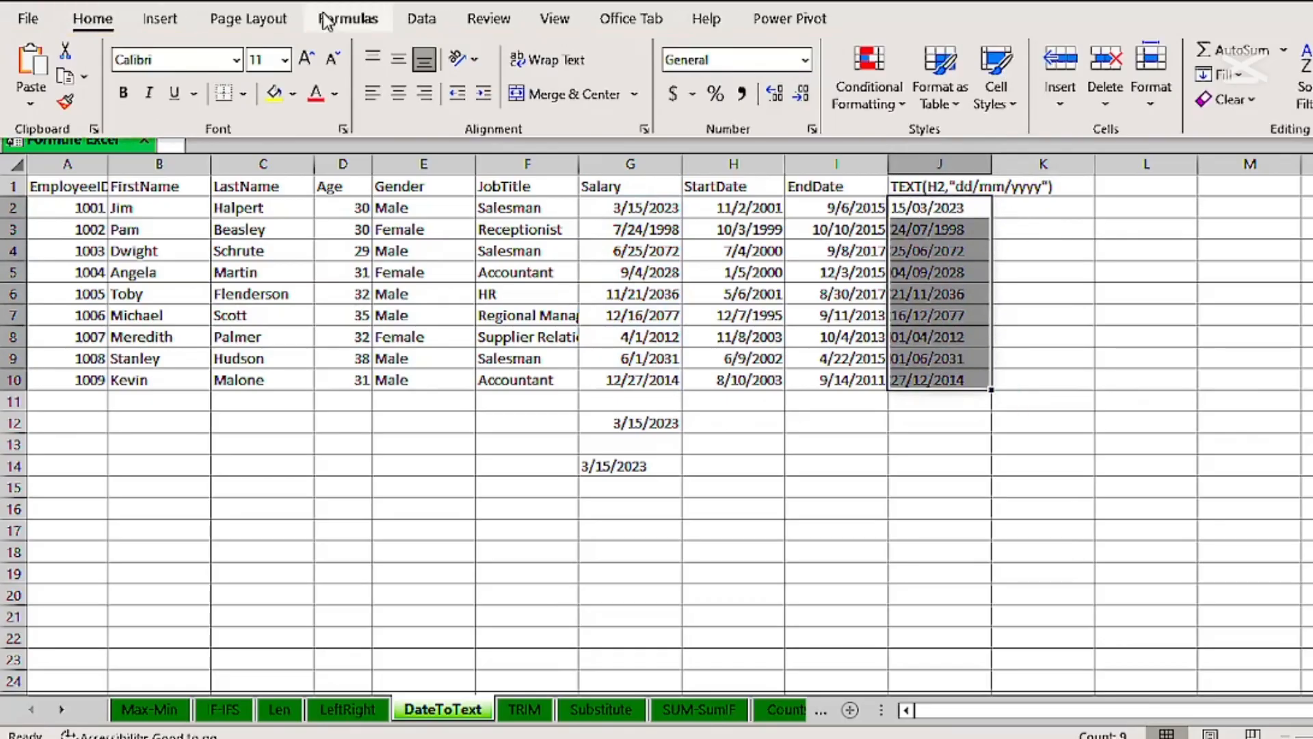
left_click(807, 61)
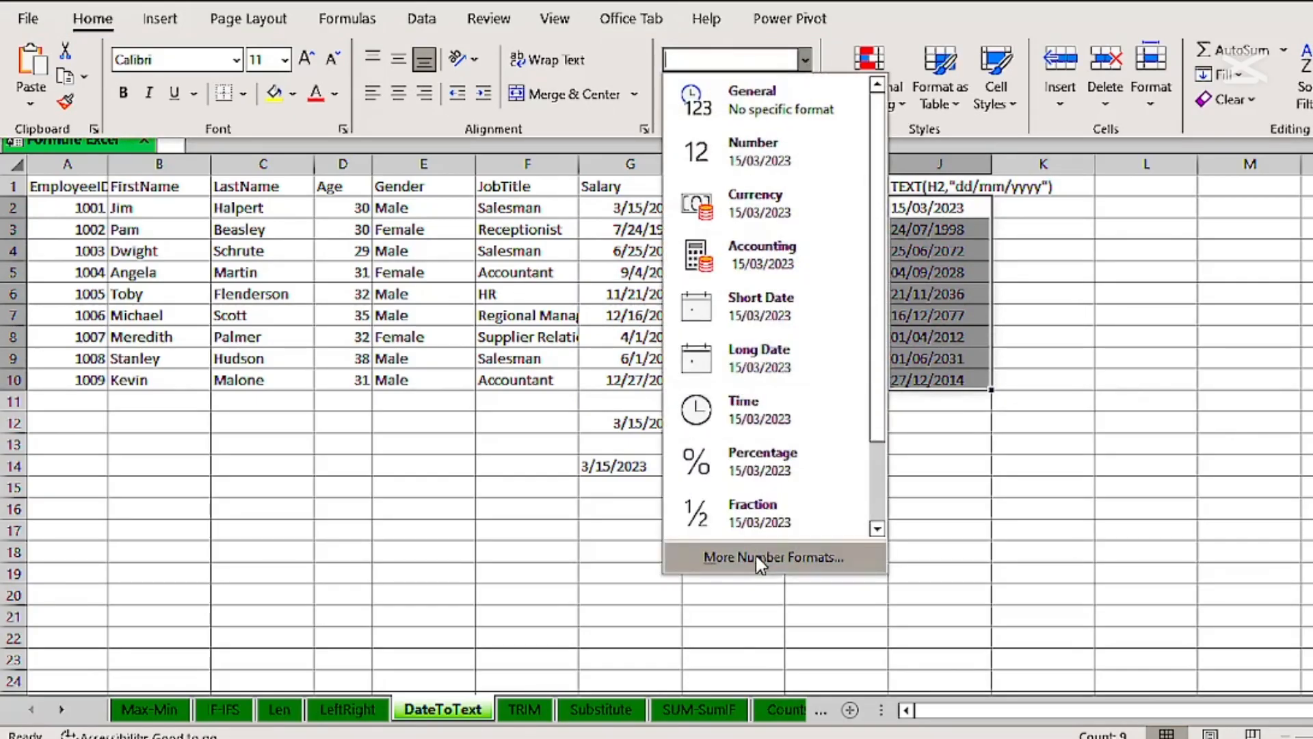
left_click(759, 558)
left_click(818, 320)
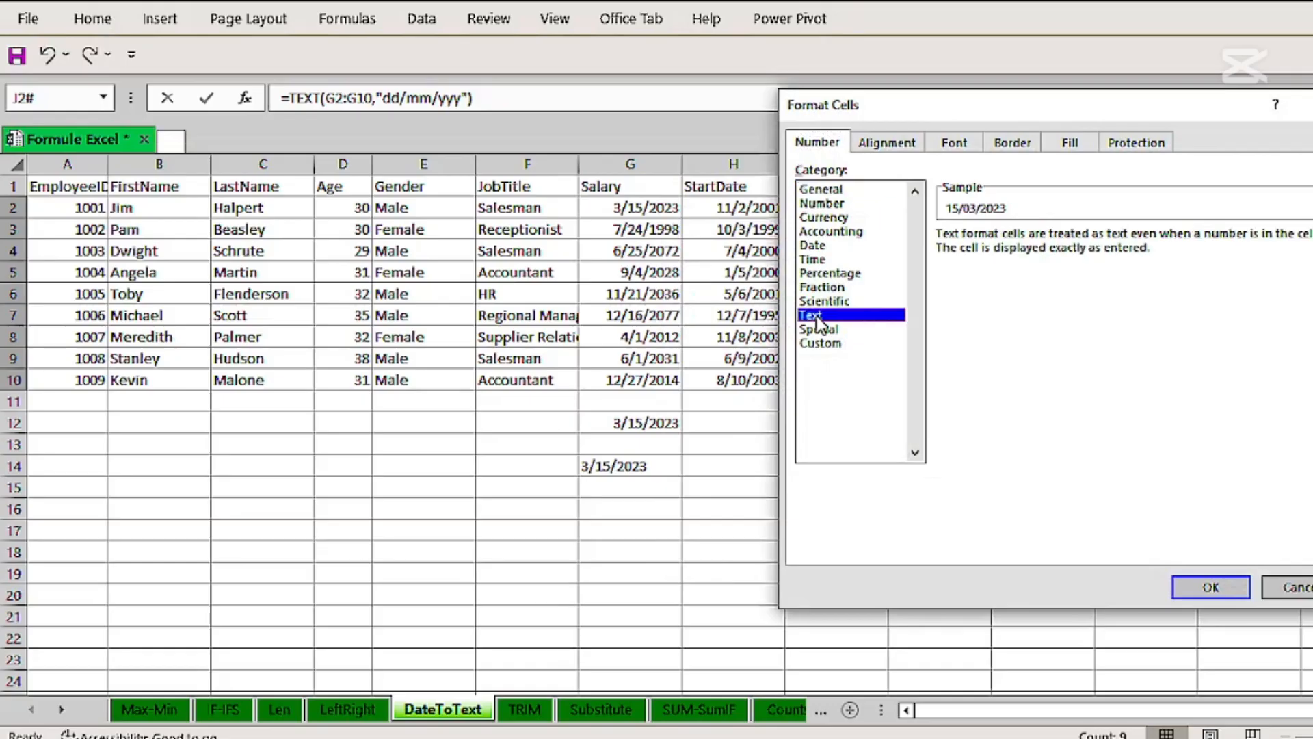
left_click(1204, 587)
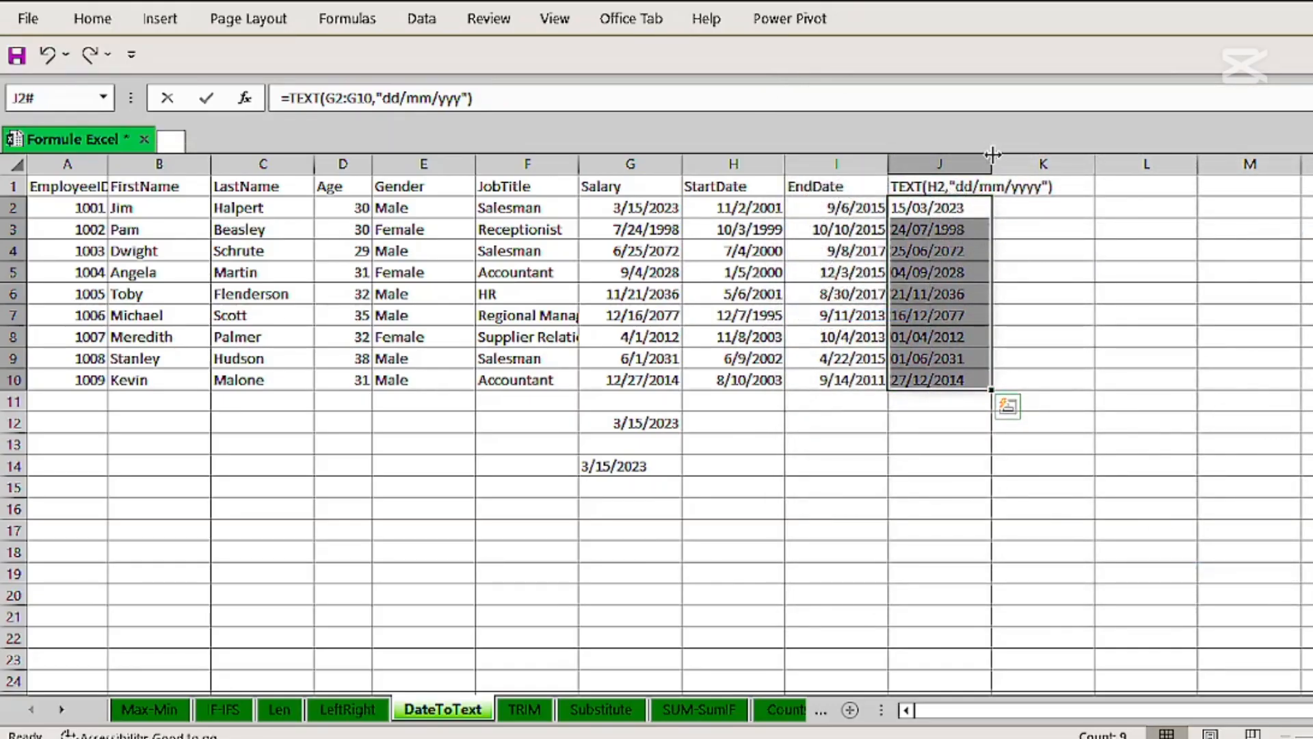
Widen column J so that its full heading fits.
left_click_drag(992, 155, 1052, 154)
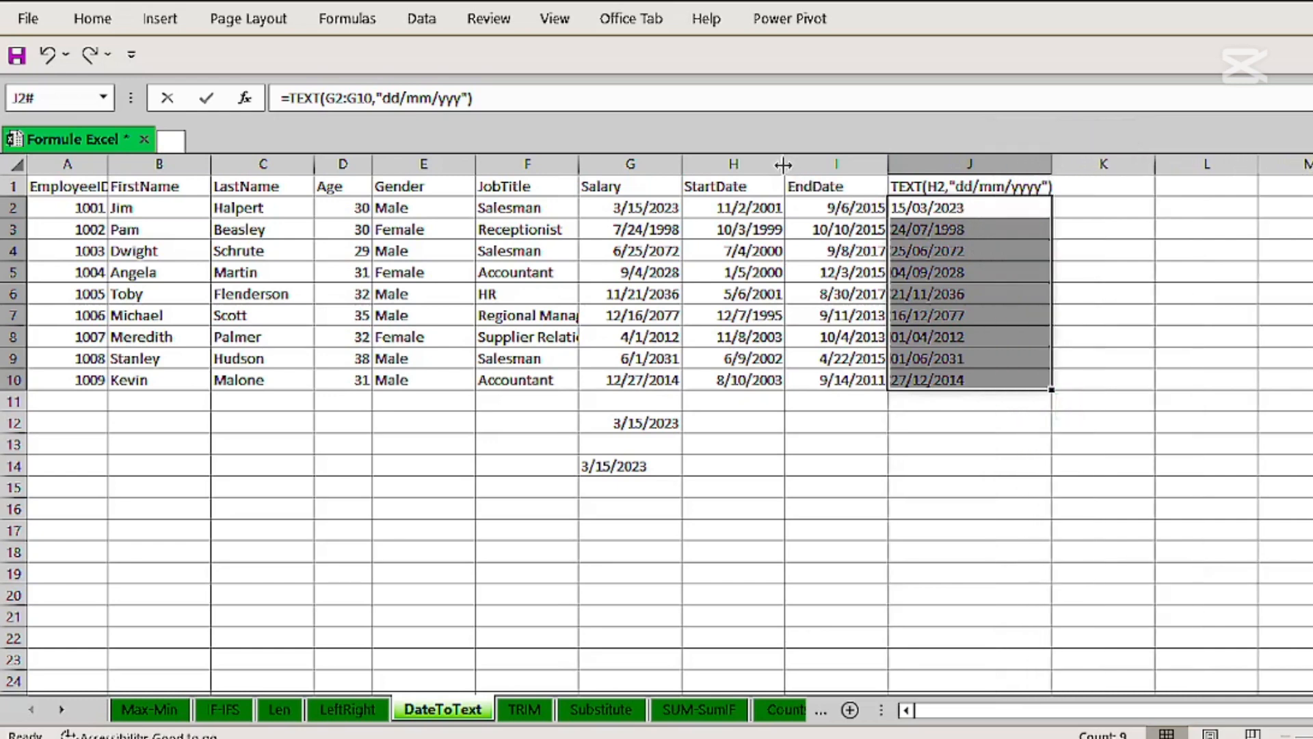
left_click_drag(749, 211, 761, 372)
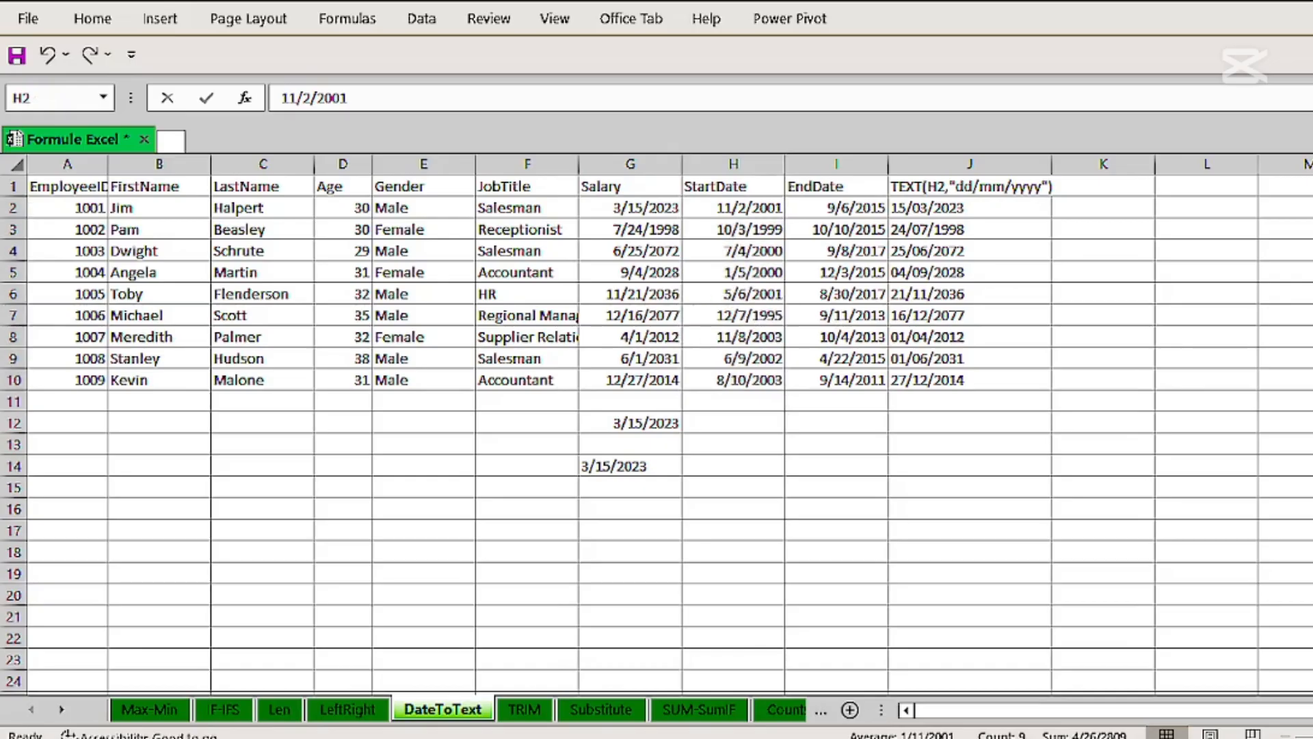
left_click(1085, 227)
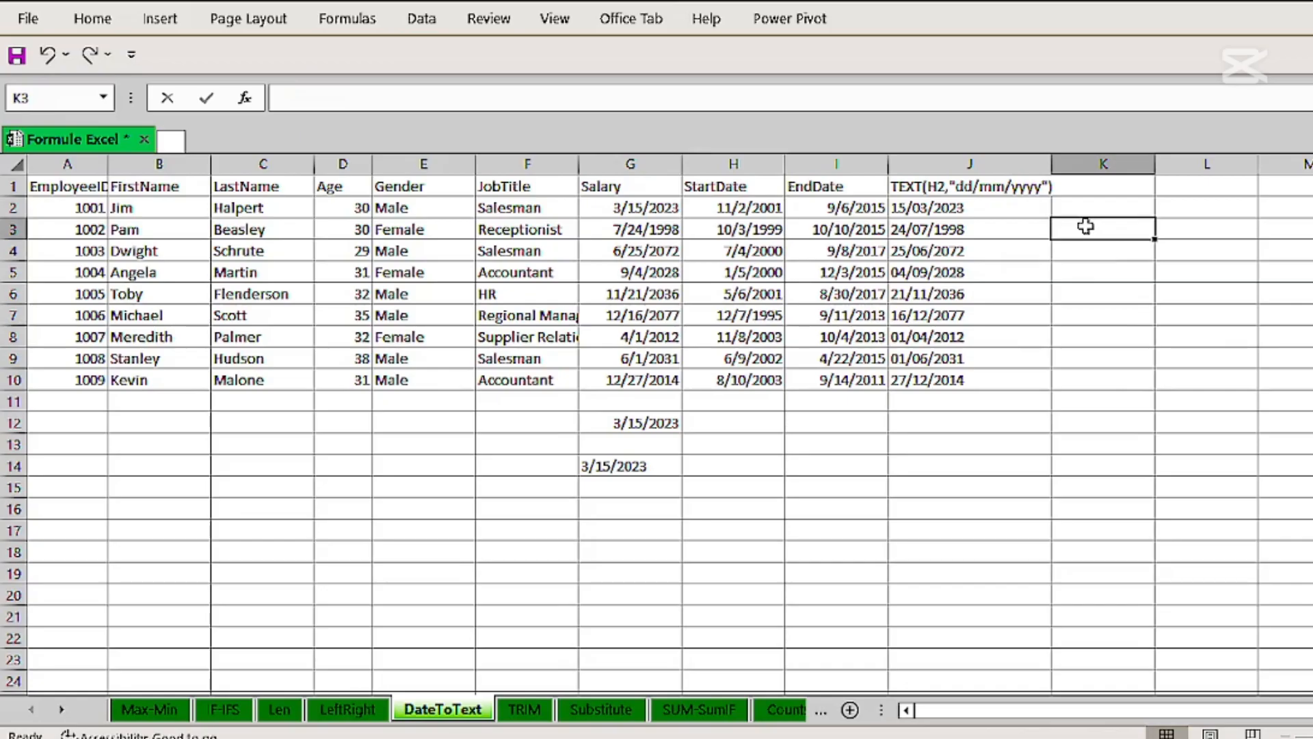
Copy the converted dates in J2:J10 and paste them into column K starting at K3.
left_click_drag(930, 208, 938, 378)
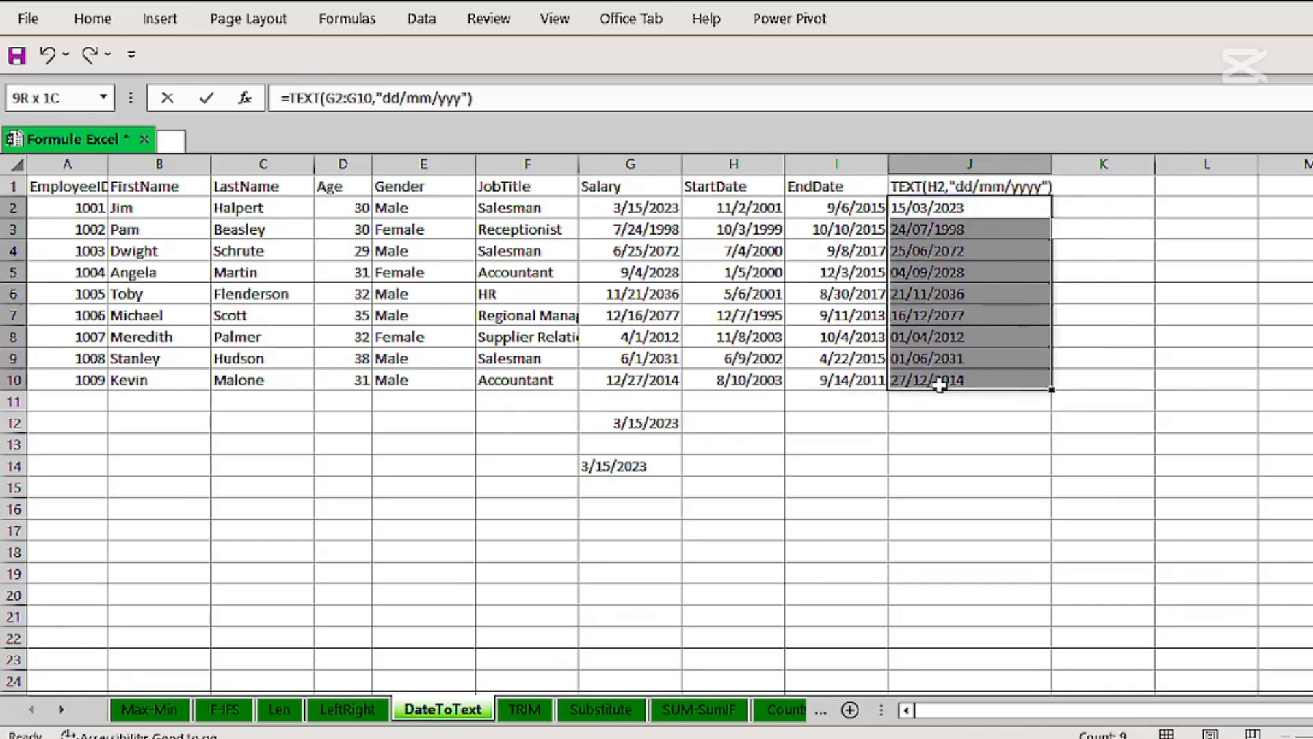
key("ctrl+c")
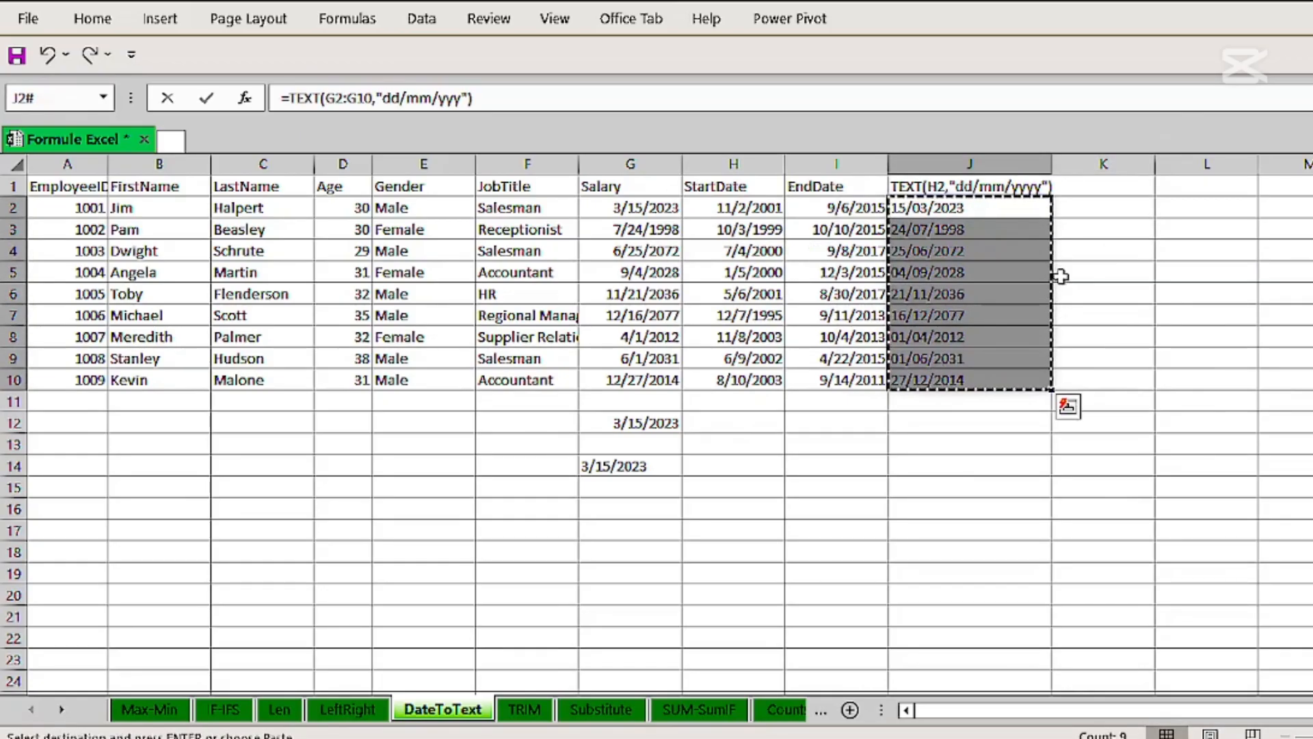
left_click(1114, 233)
key("ctrl+v")
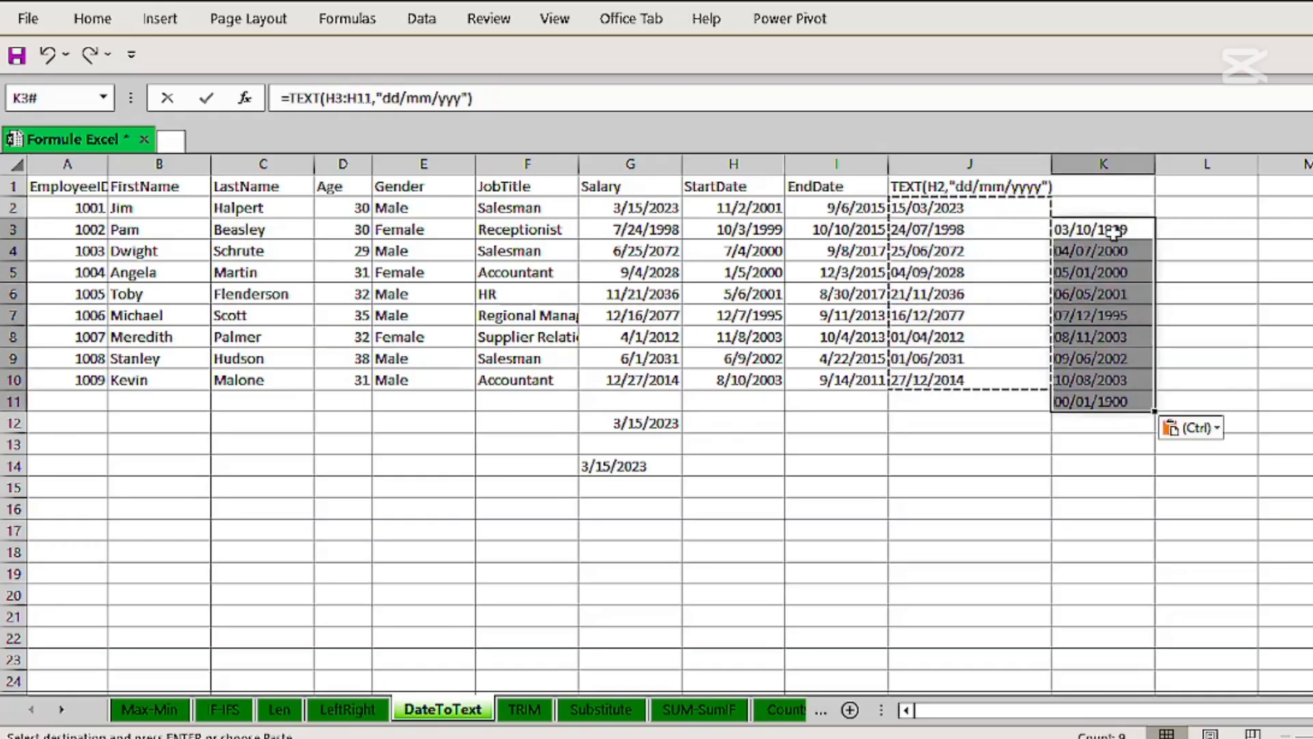
Enter the formula =RIGHT(K3:K10,4) in L3 to extract the years from the text dates in column K.
left_click(1186, 231)
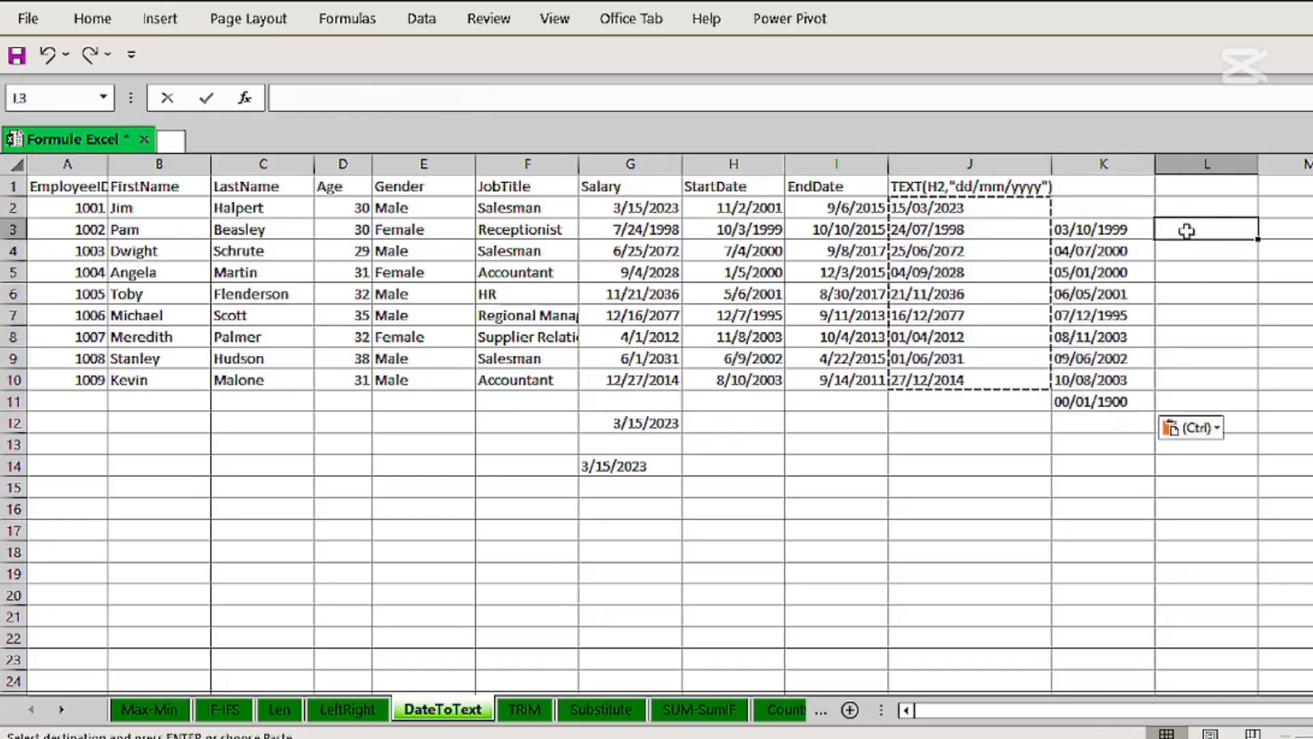
key("Escape")
type("=ri")
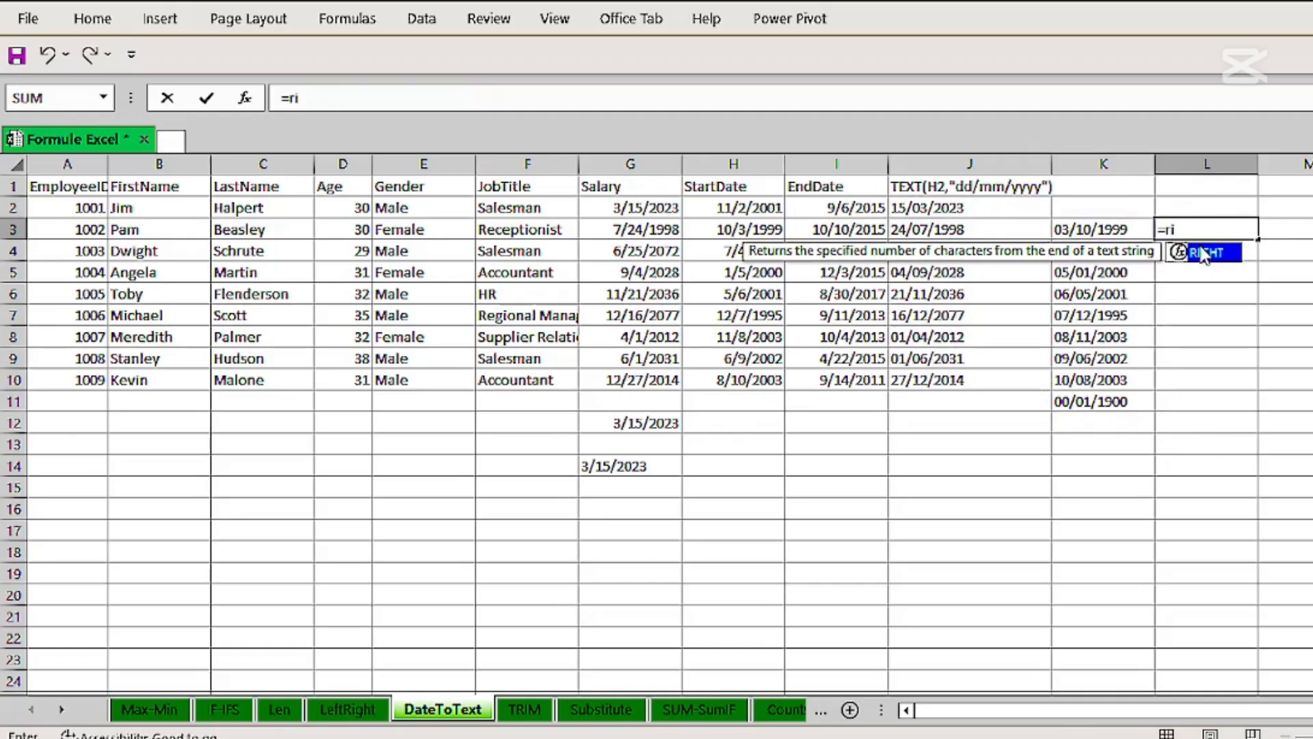
double_click(1205, 251)
left_click_drag(1082, 234, 1090, 384)
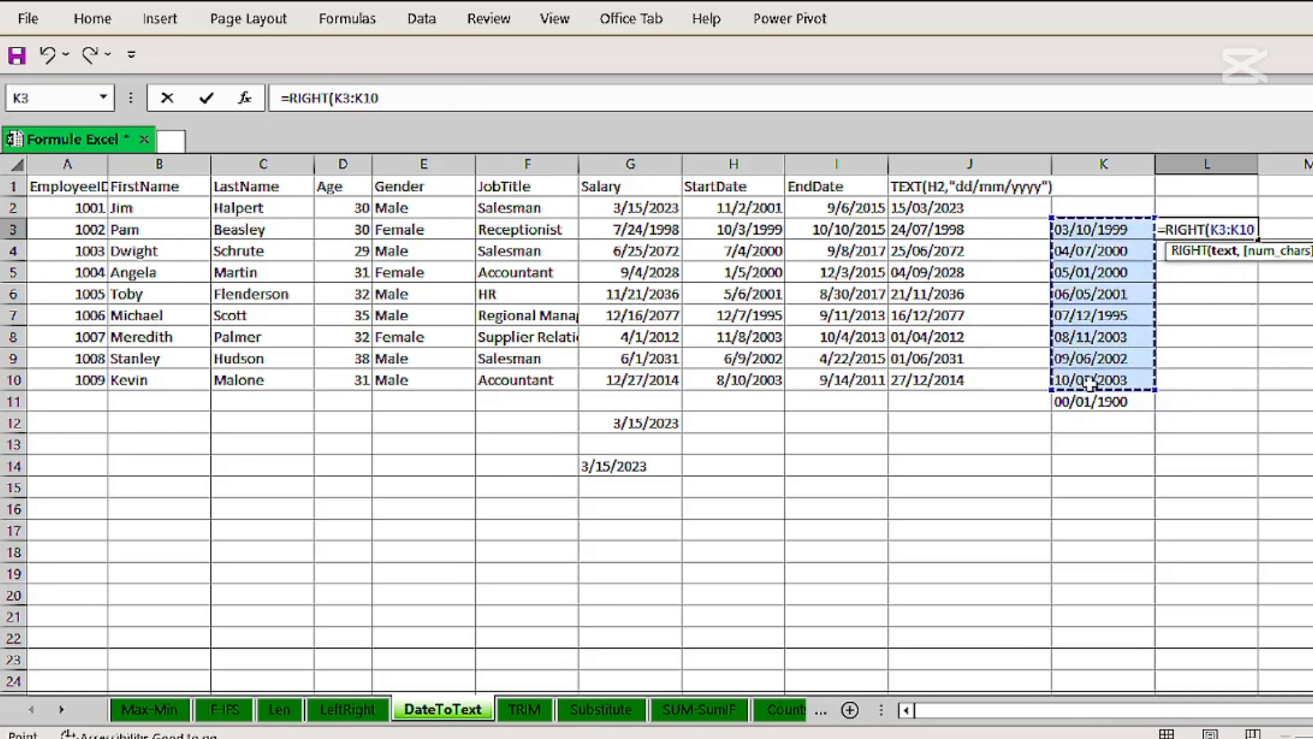
type(",4")
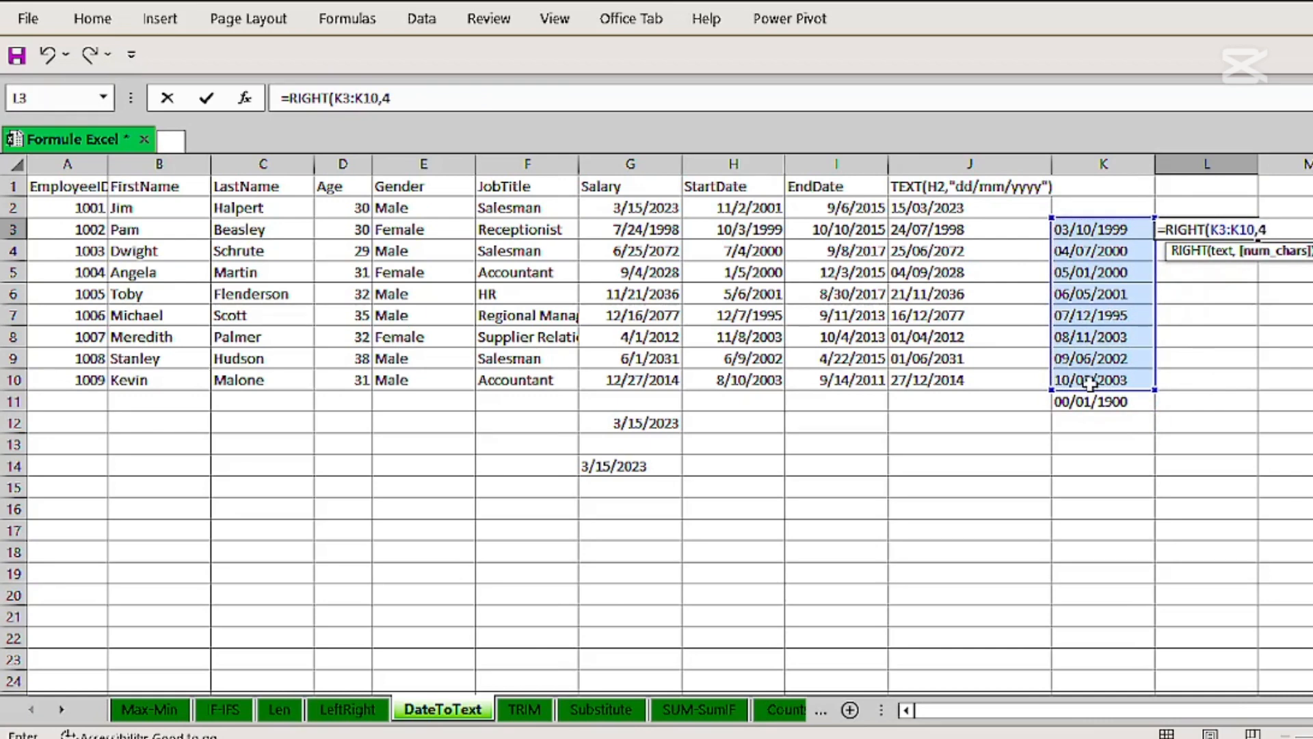
key("Return")
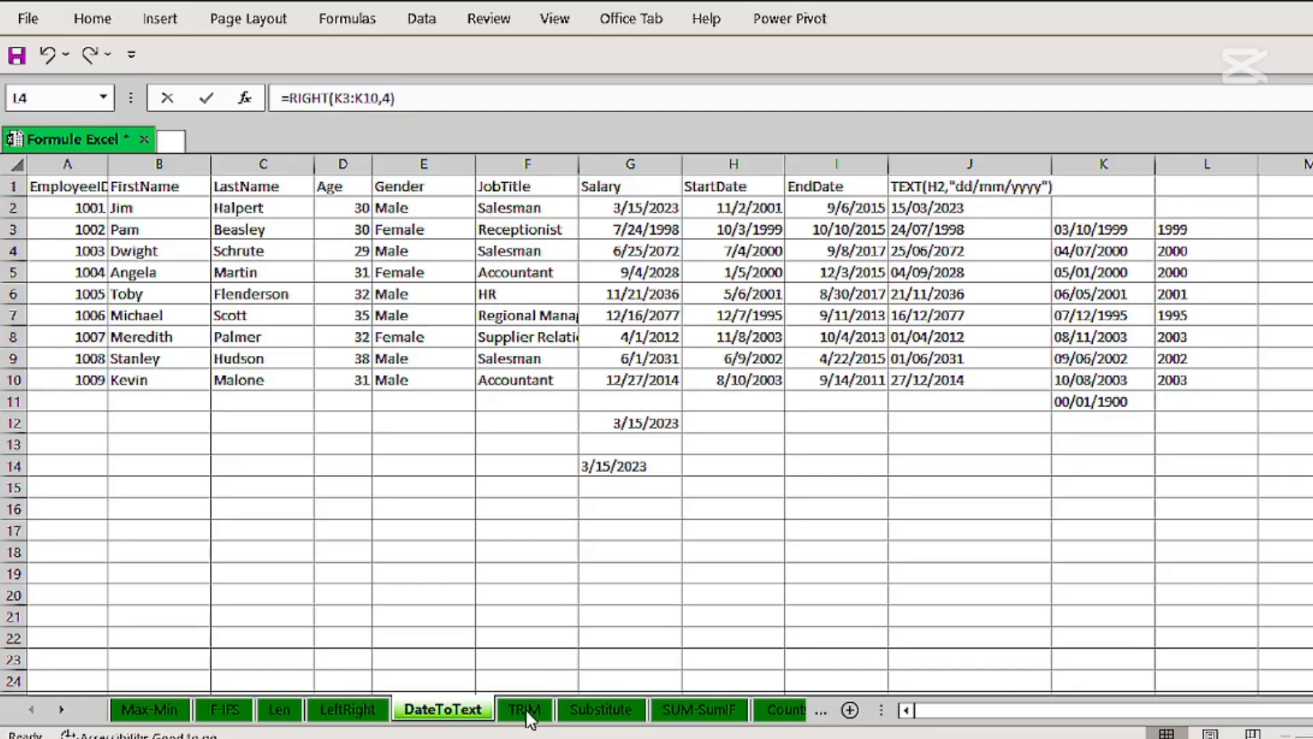
Switch to the TRIM sheet and inspect the LastName entries in C7 and C9 for extra spaces.
left_click(524, 710)
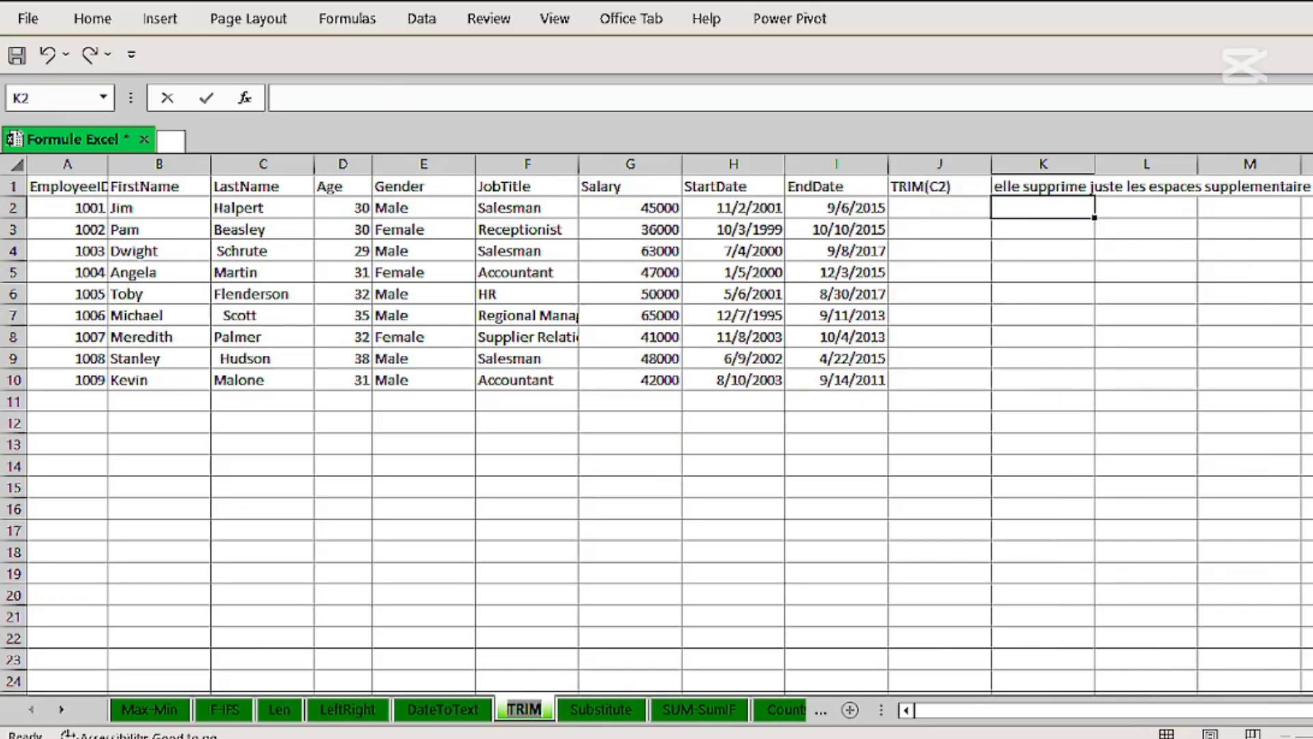
double_click(230, 317)
double_click(268, 315)
key("BackSpace")
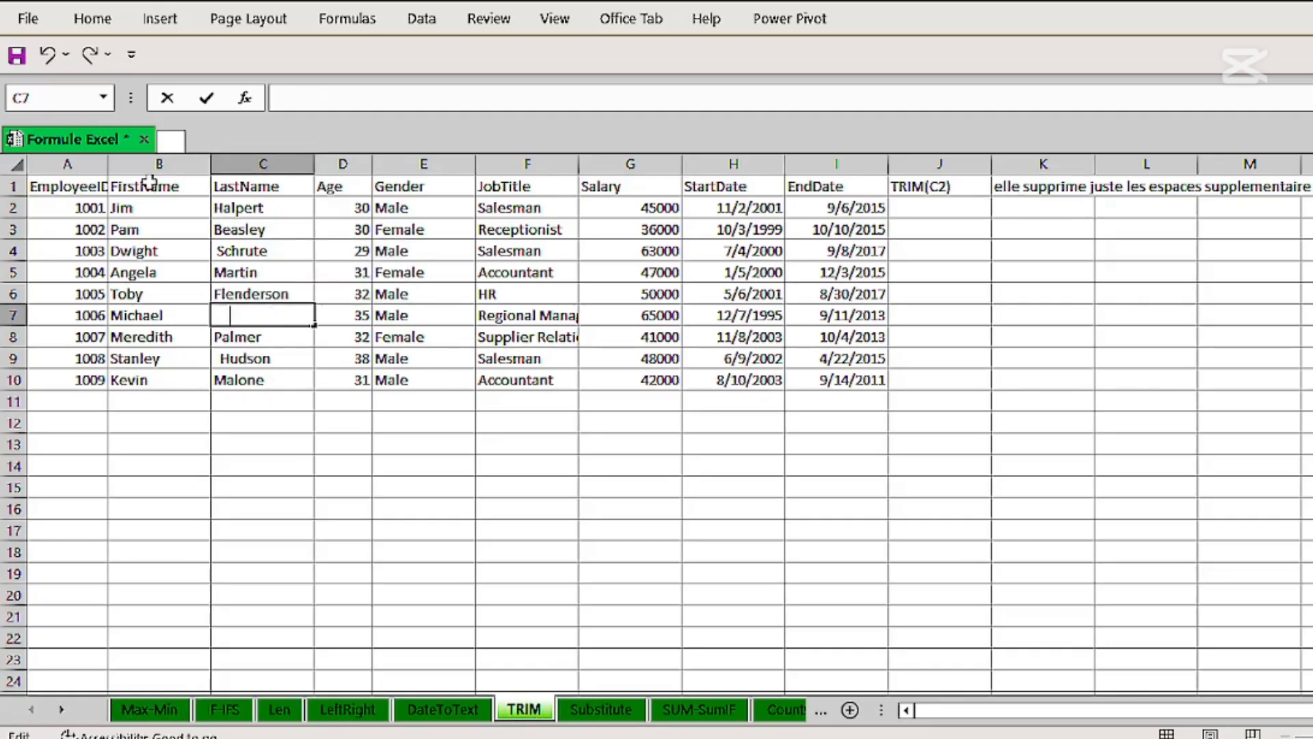
left_click(47, 55)
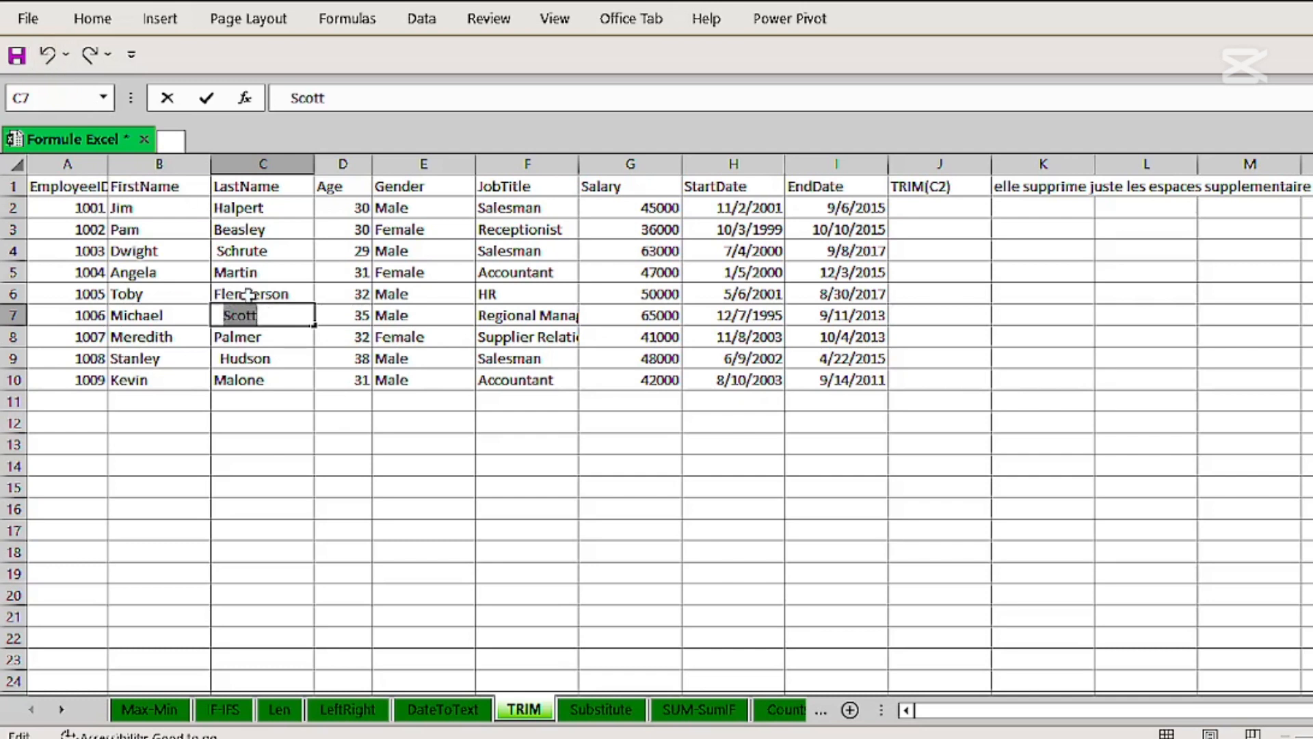
double_click(268, 316)
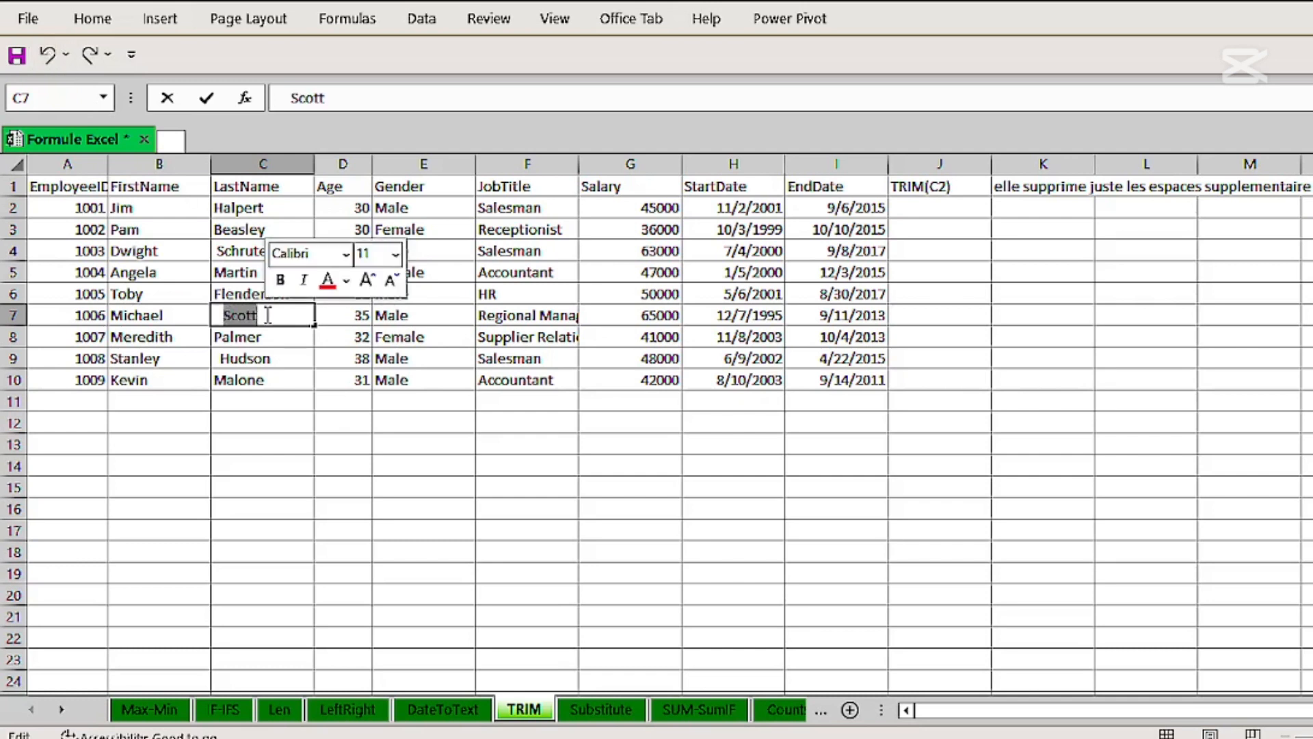
left_click(275, 359)
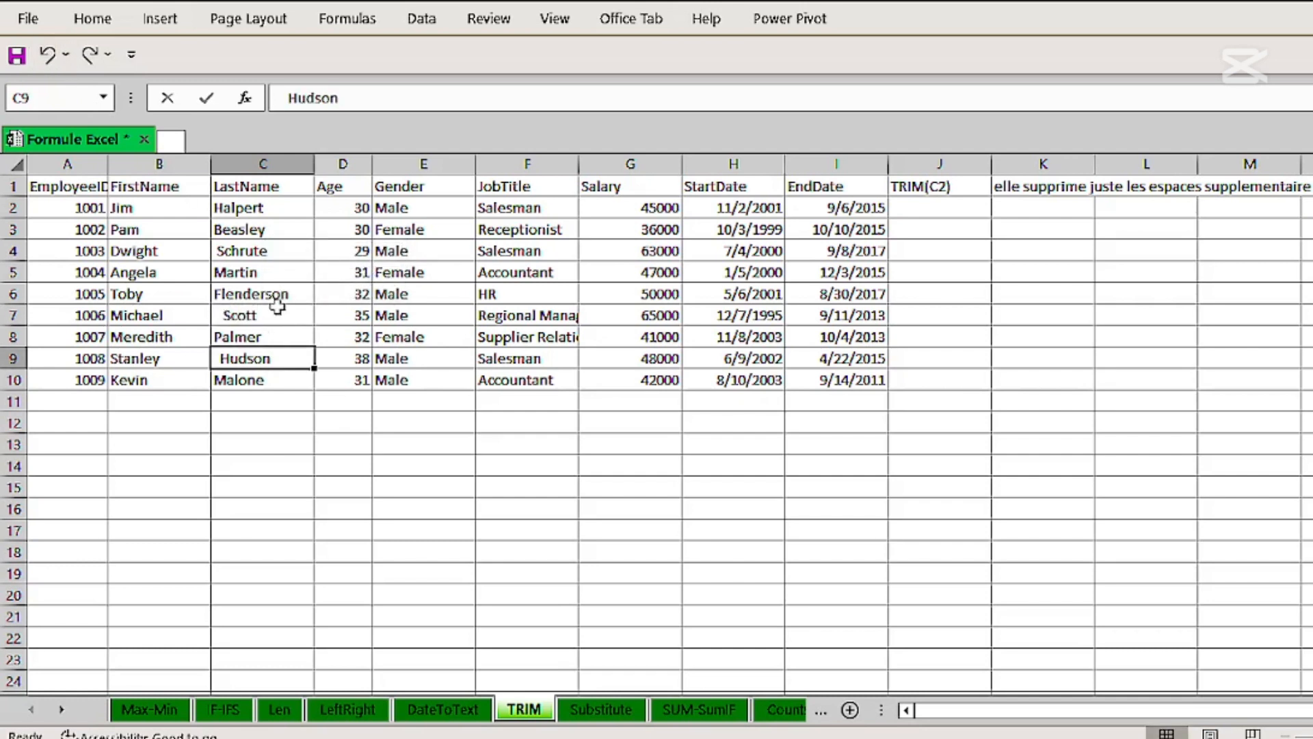
double_click(271, 313)
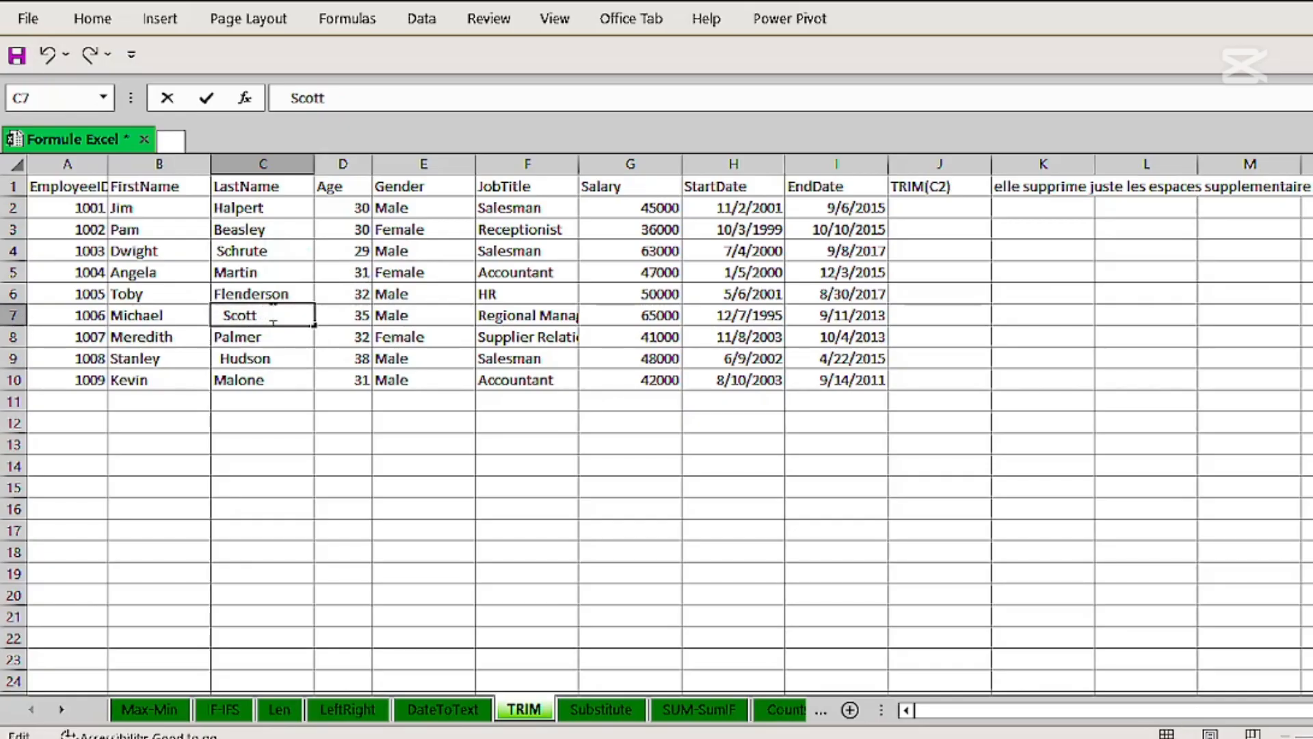
Insert extra leading spaces before the last name in C5.
left_click(220, 272)
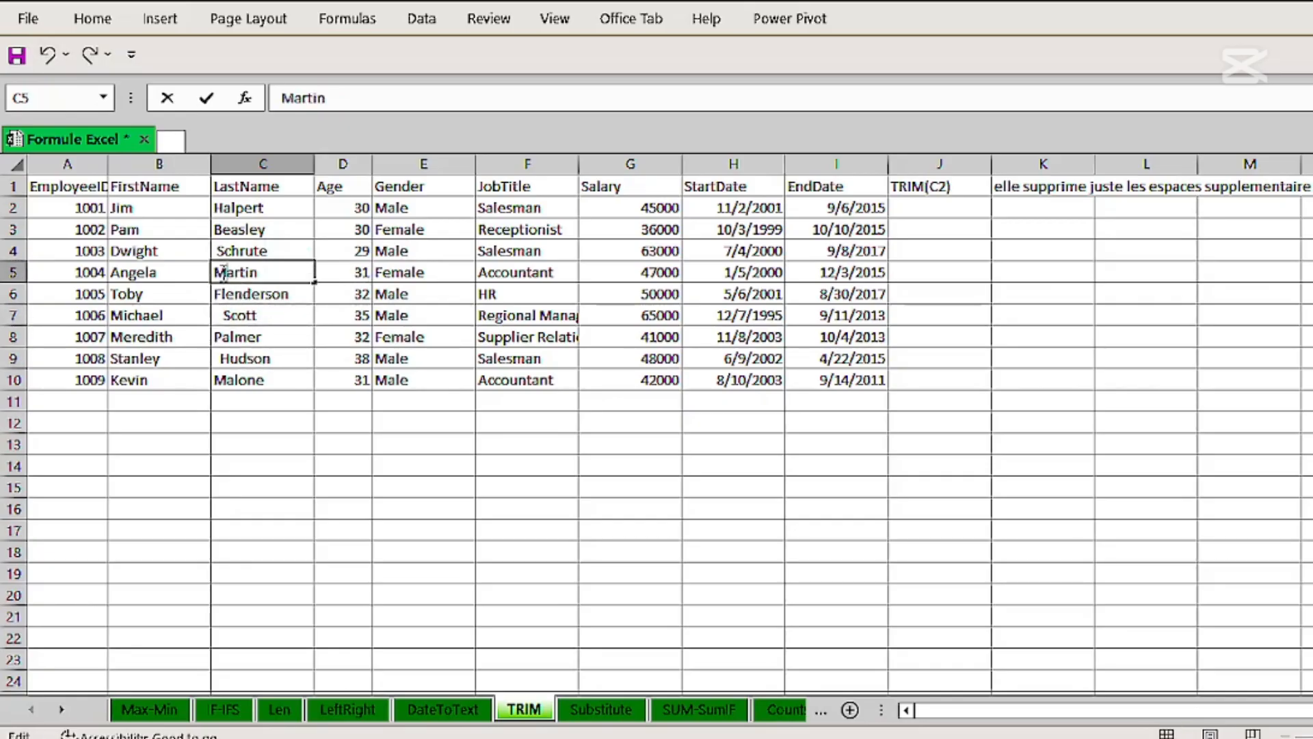
double_click(220, 273)
double_click(252, 232)
double_click(277, 230)
key("BackSpace")
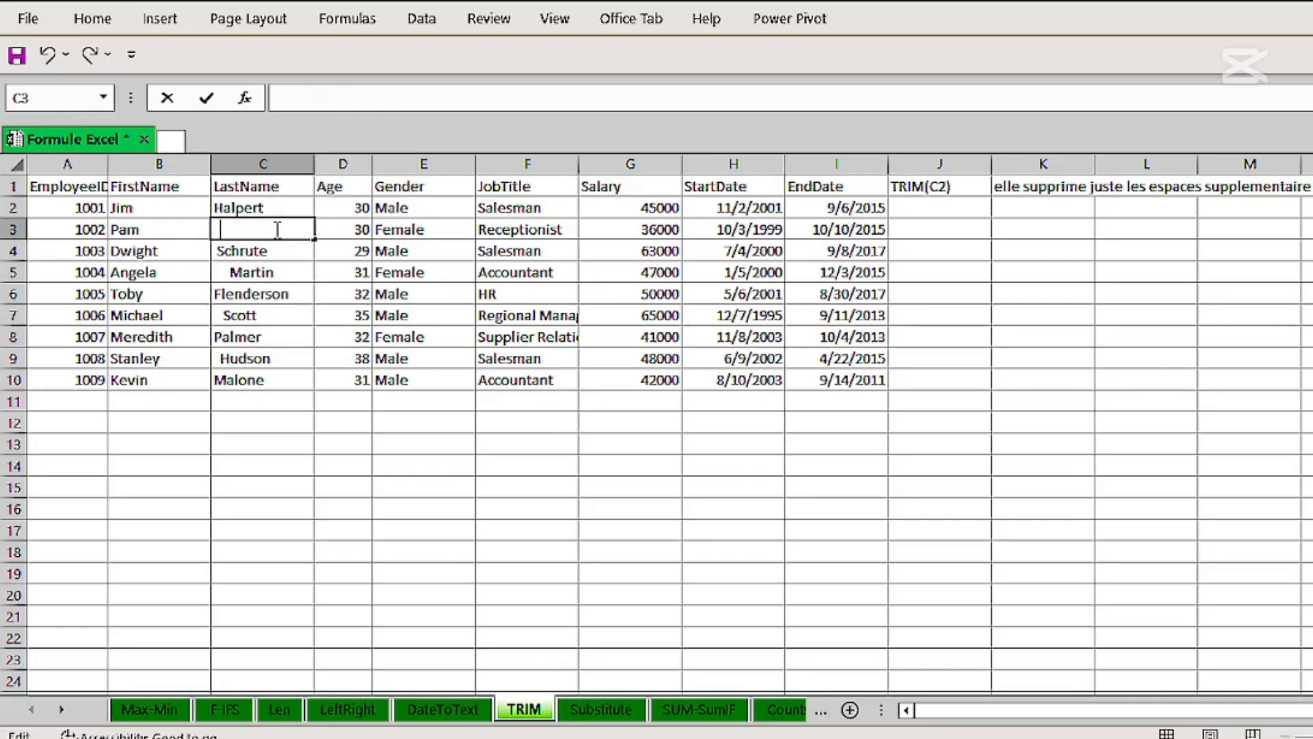
key("ctrl+z")
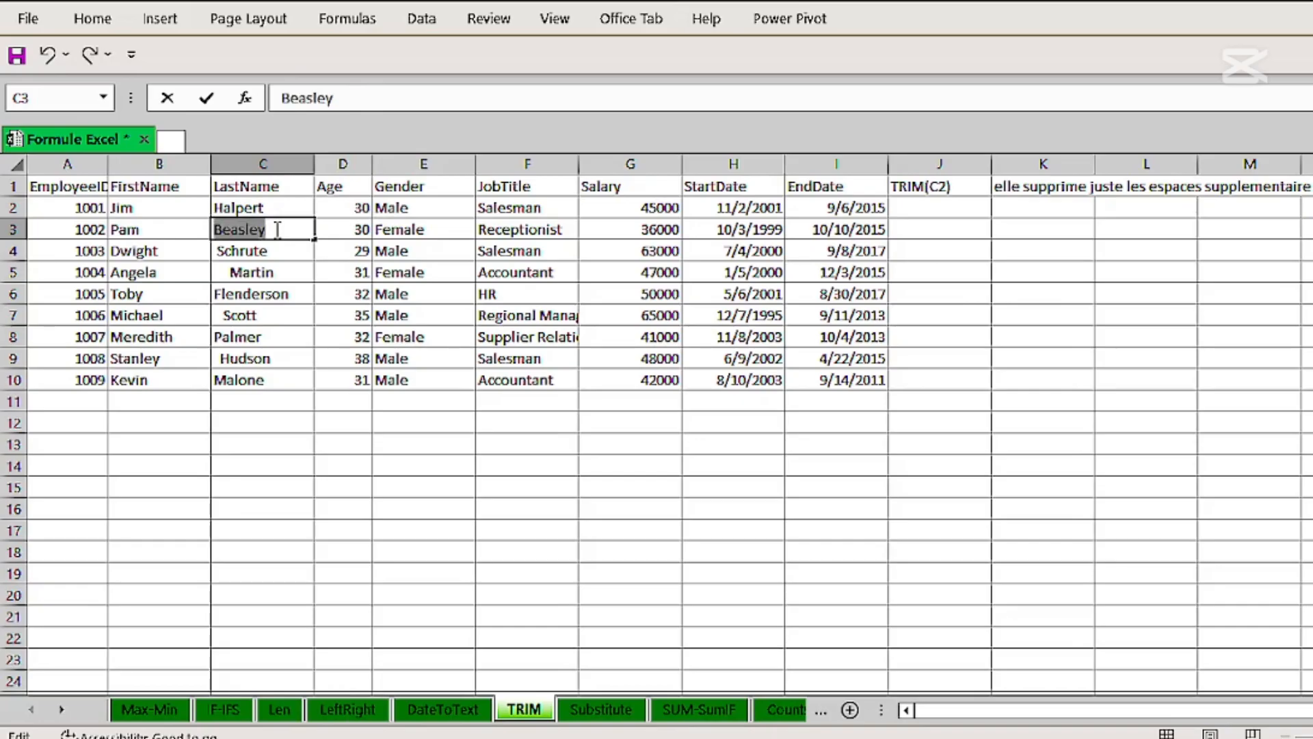
left_click(281, 229)
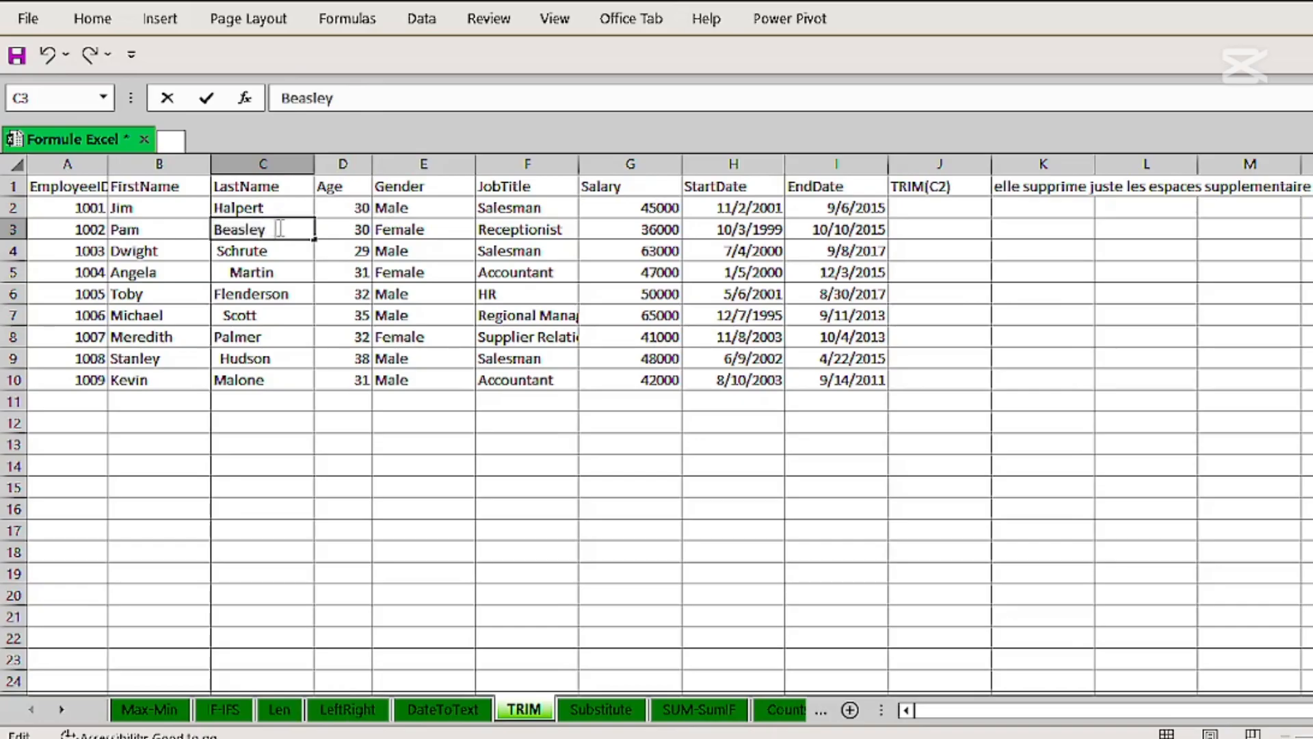
left_click(293, 331)
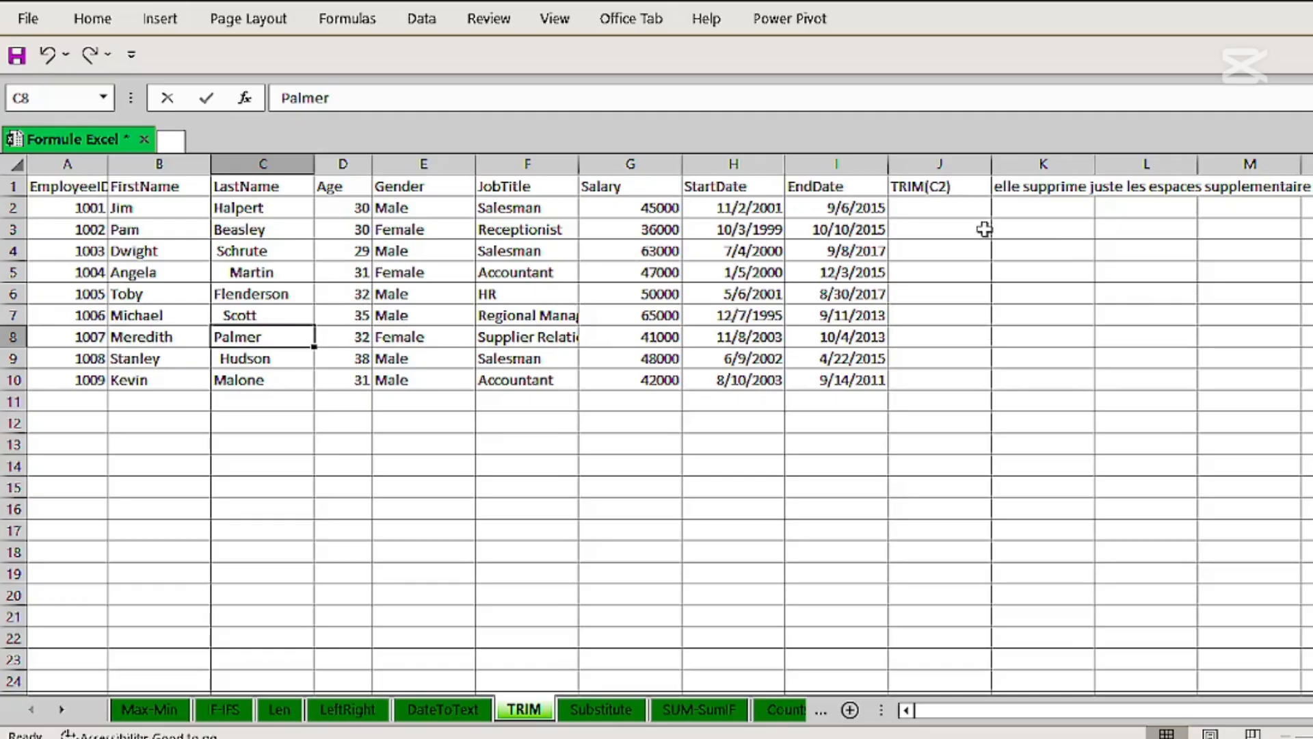
Enter the formula =TRIM(C2:C10) in J2 to remove the extra spaces from the last names.
left_click(934, 208)
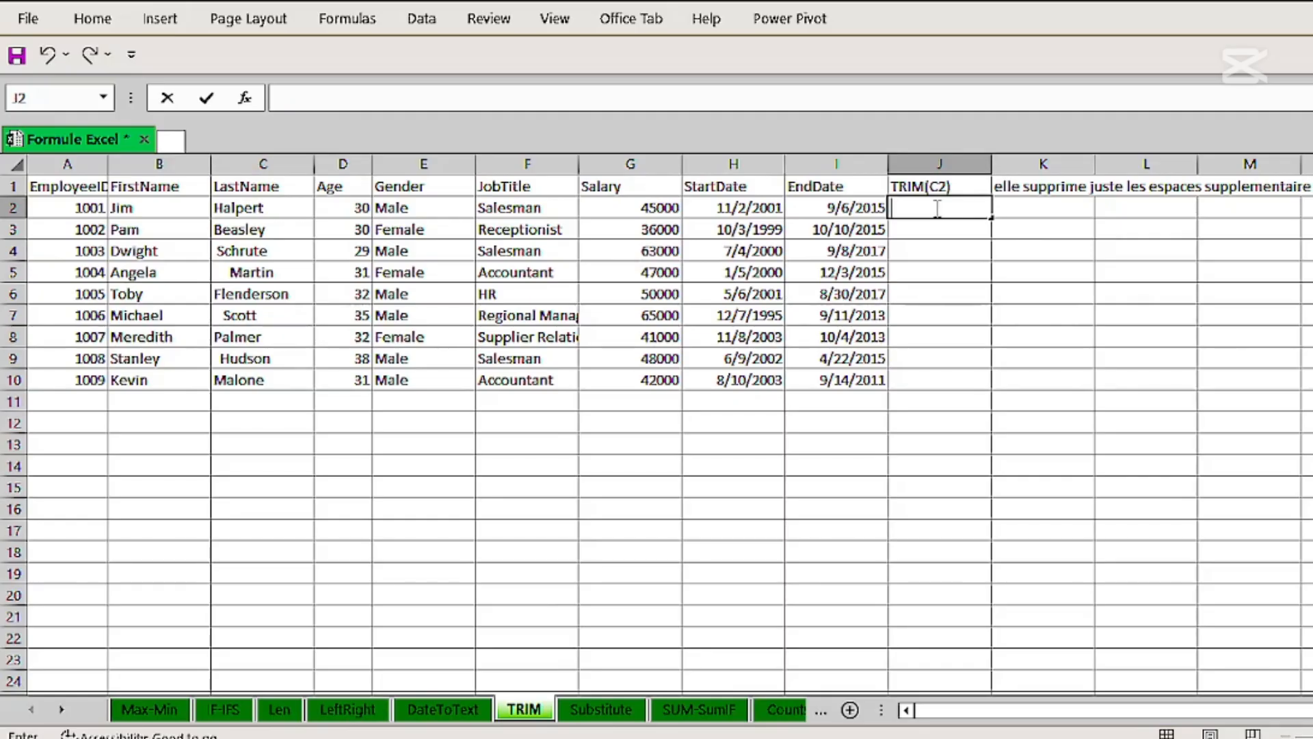
type("=tri")
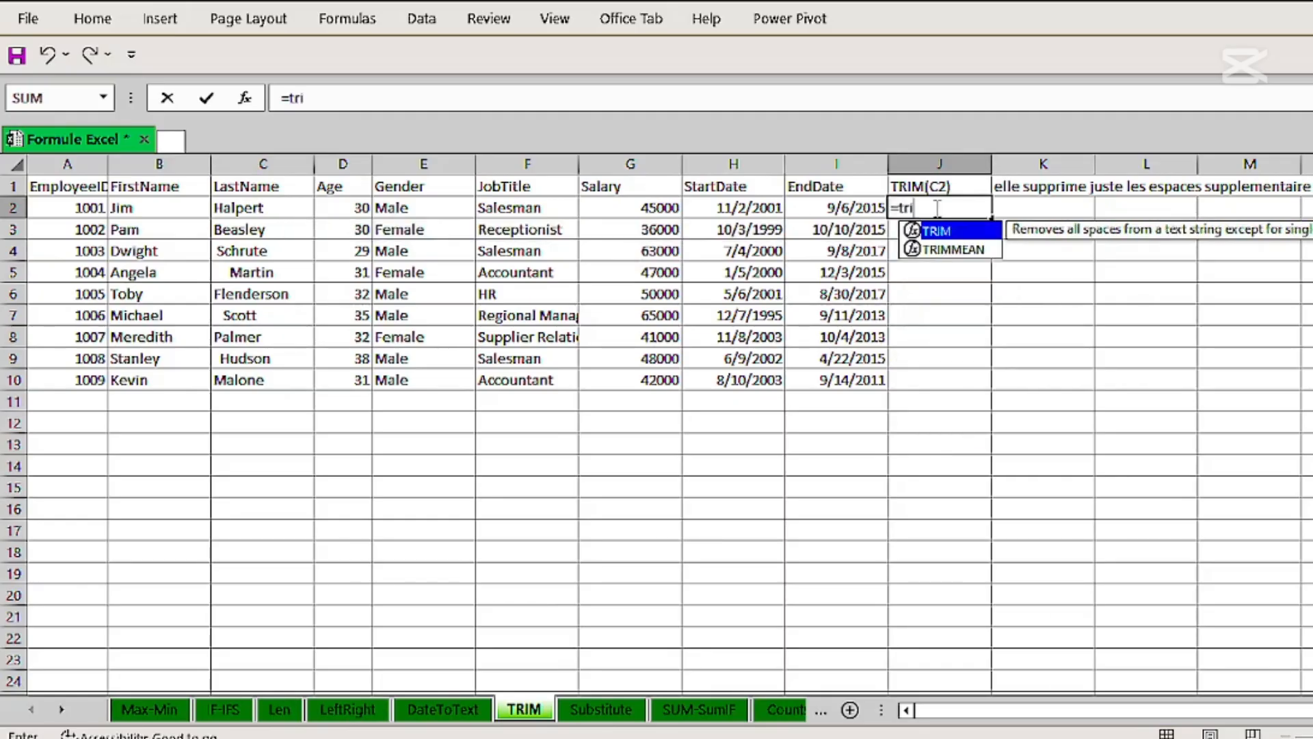
double_click(956, 233)
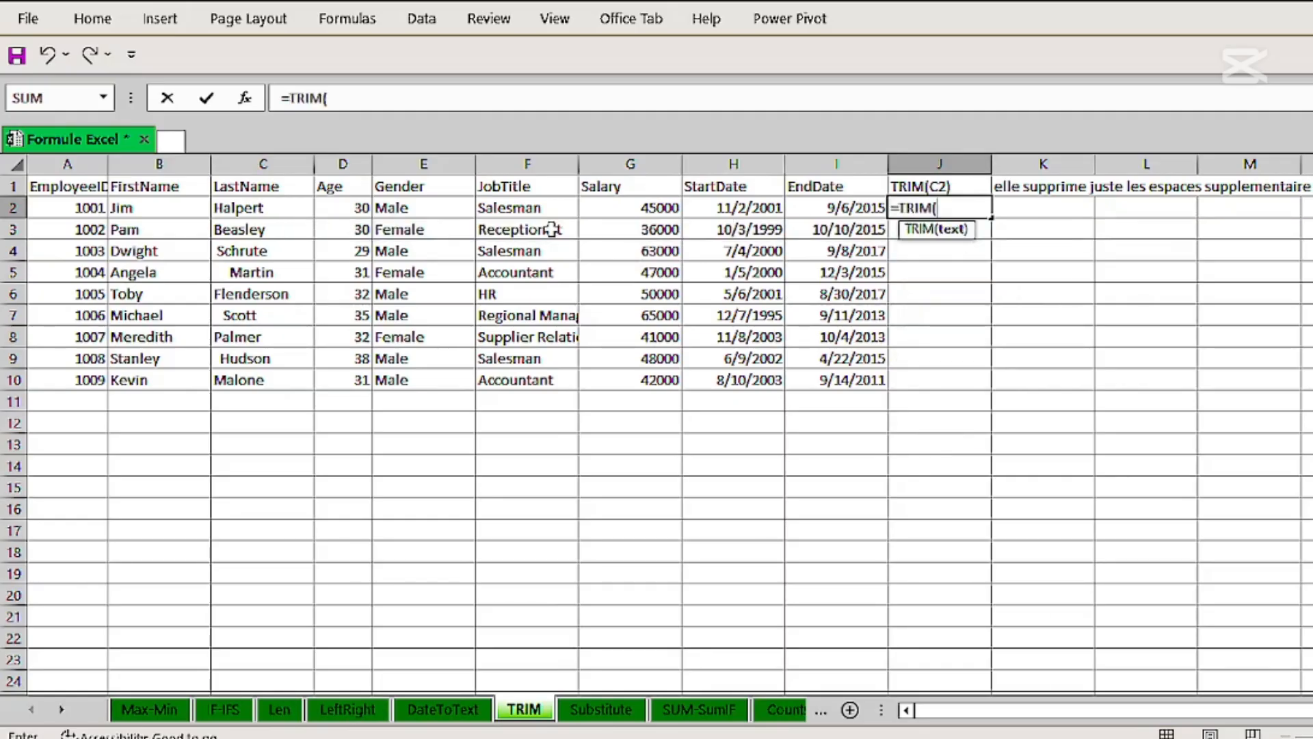
left_click_drag(253, 207, 248, 376)
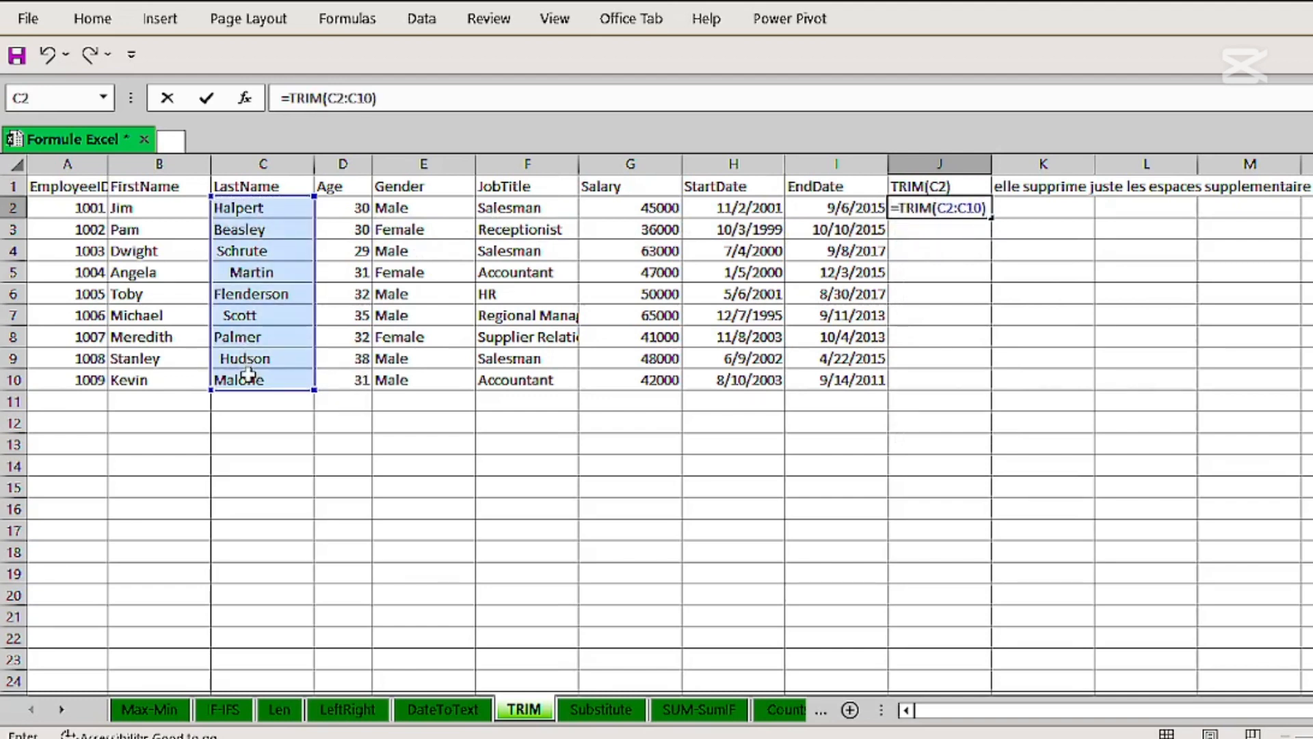
key("Return")
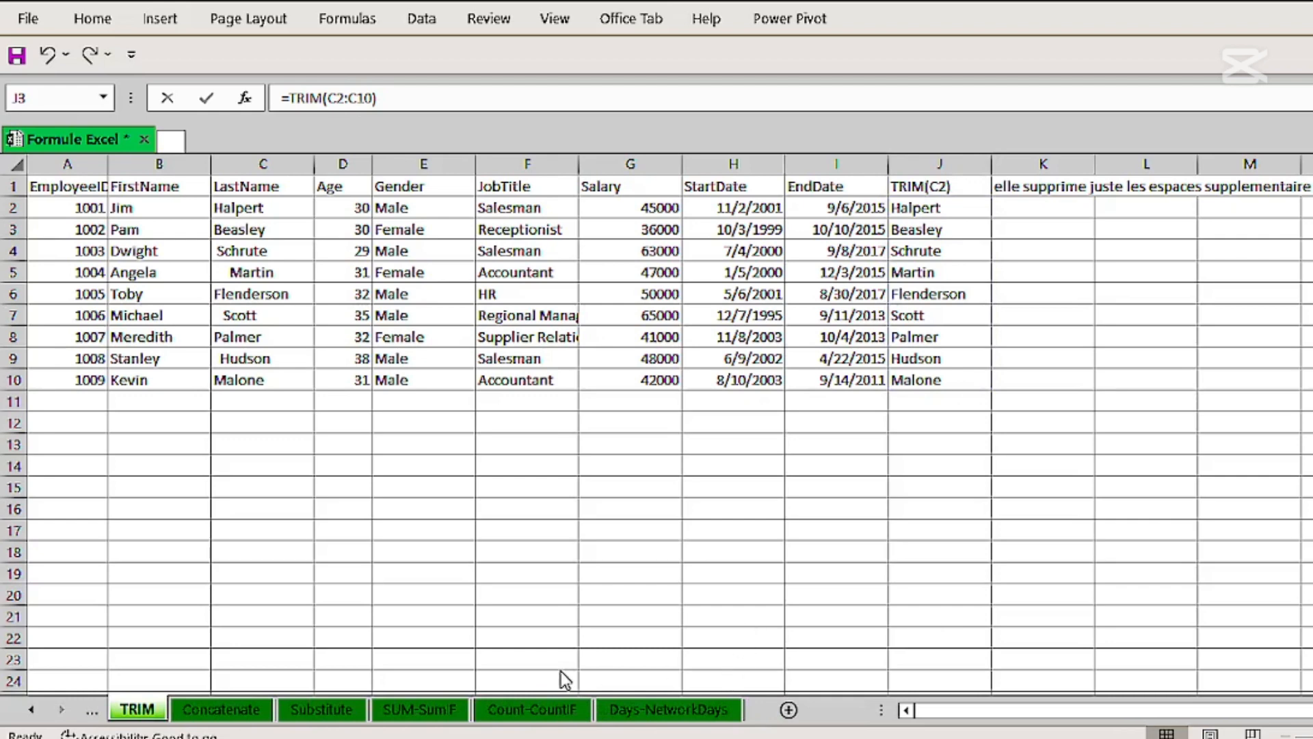
On the Concatenate sheet, enter the formula =CONCATENATE(B2:B10,C2:C10) in J2 to join the first and last names.
left_click(226, 705)
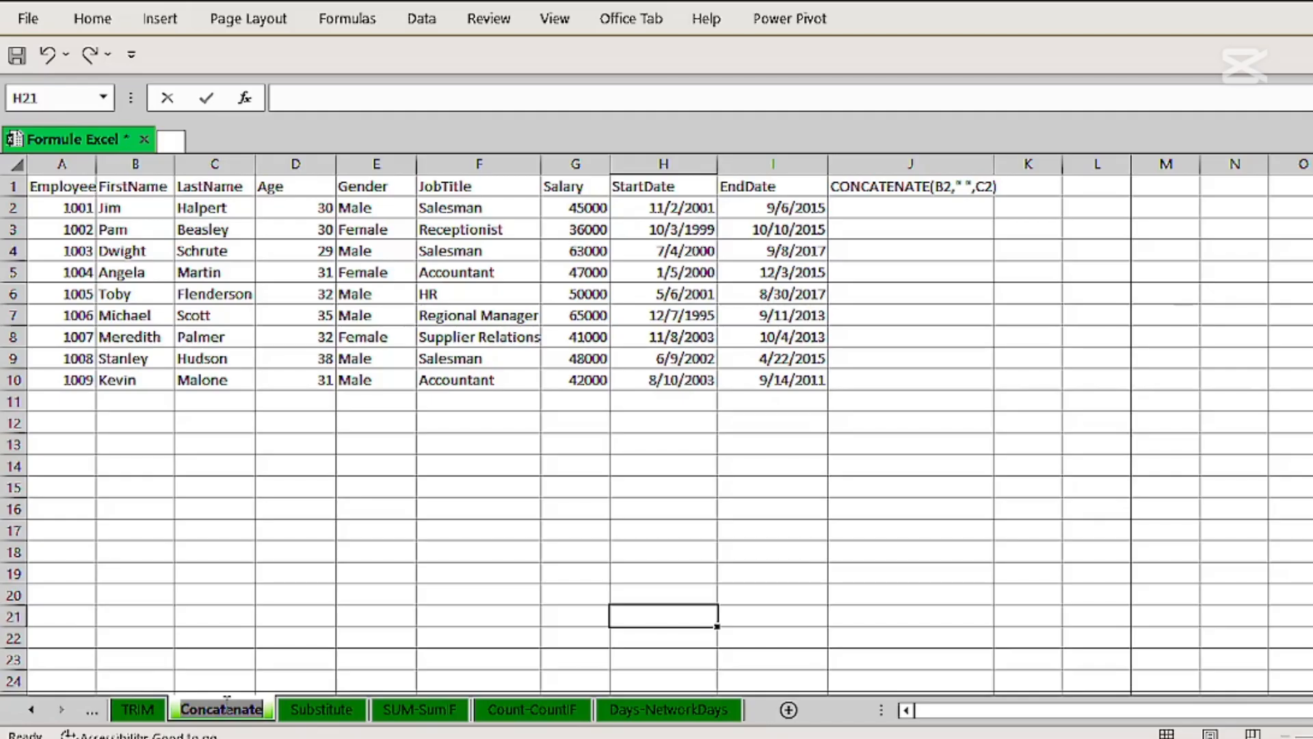
left_click(897, 207)
left_click(896, 207)
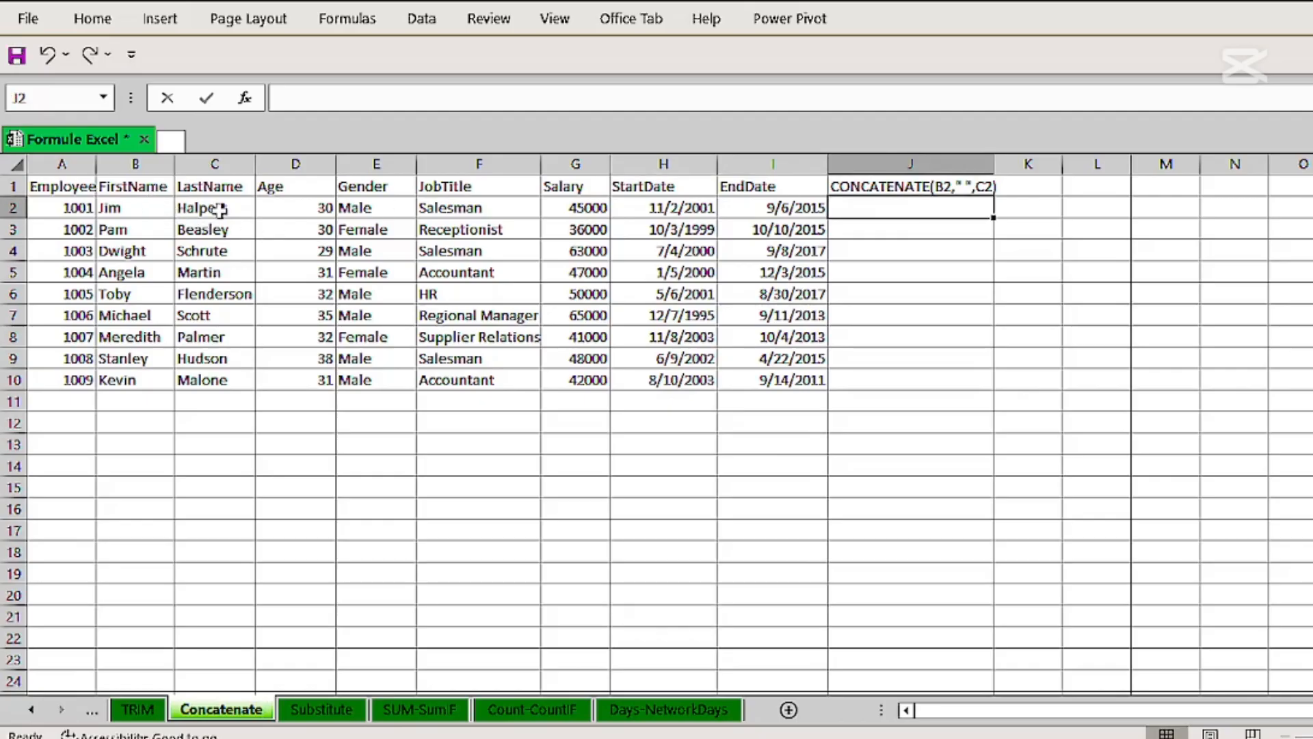
double_click(875, 208)
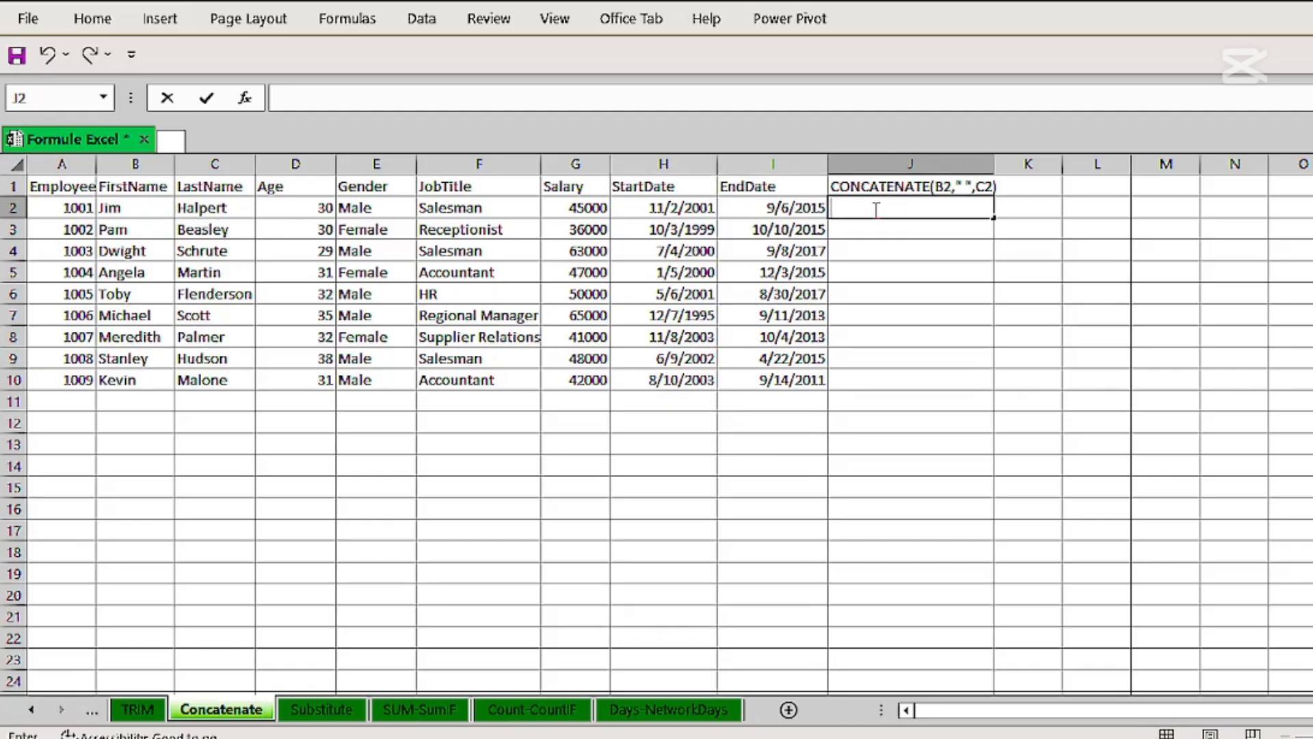
type("=con")
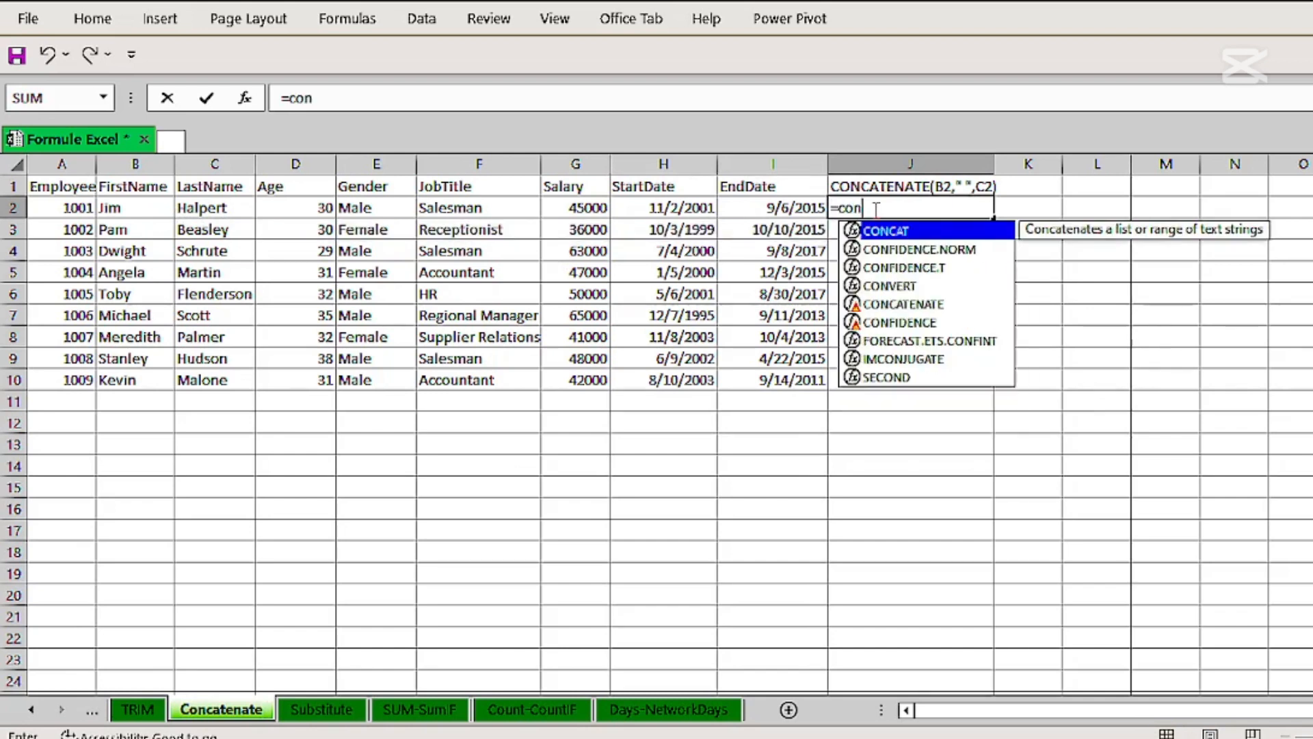
type("c")
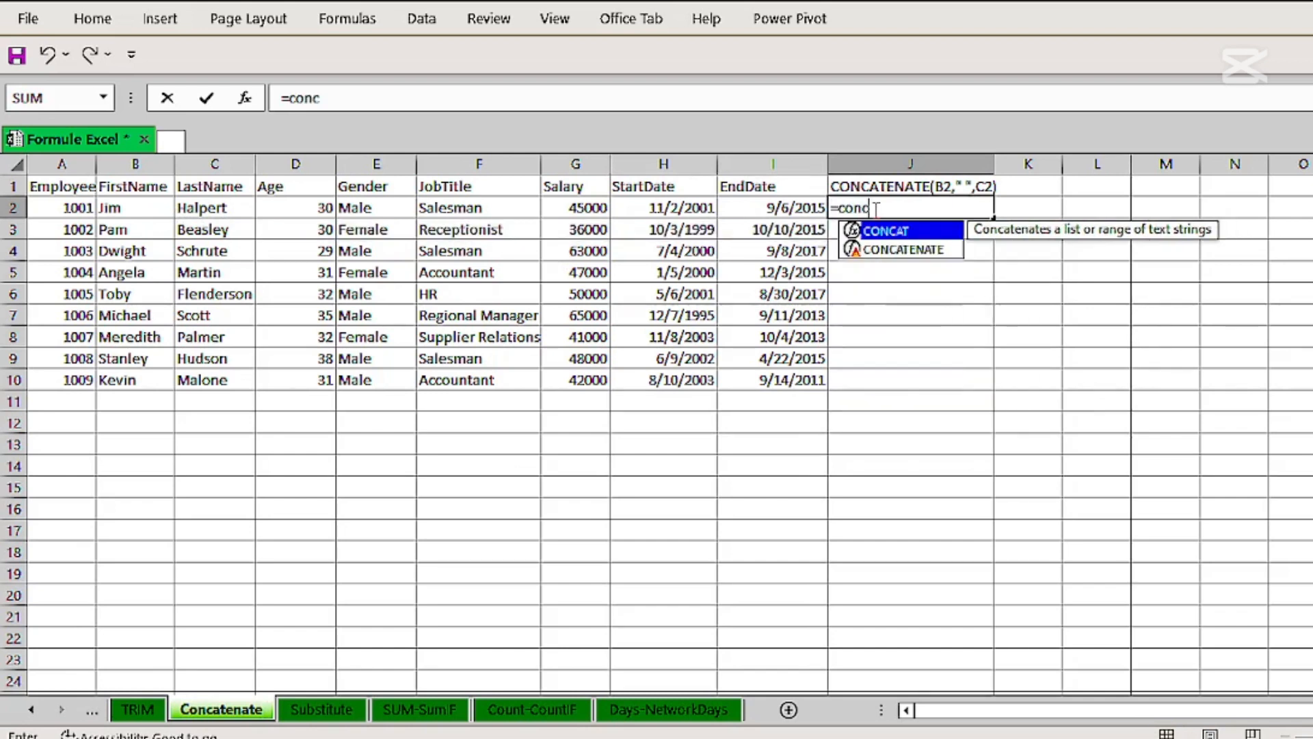
double_click(905, 250)
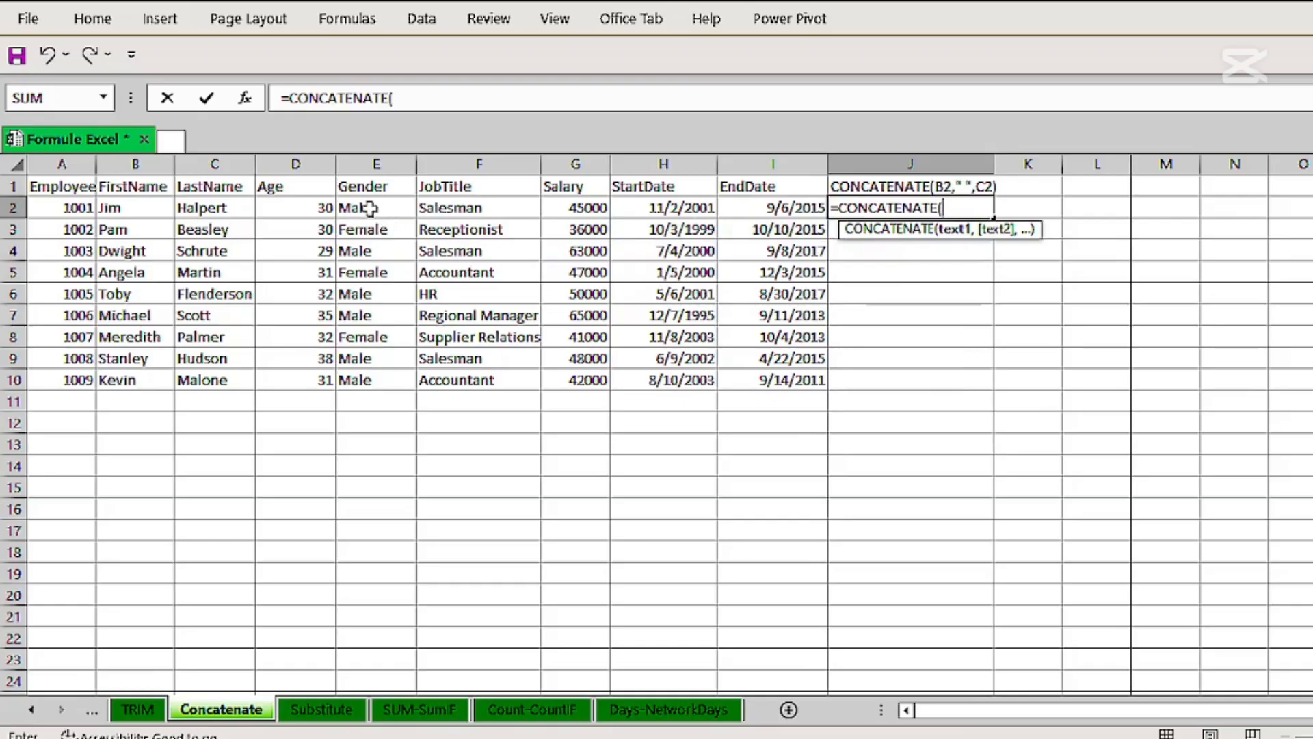
left_click_drag(123, 207, 118, 370)
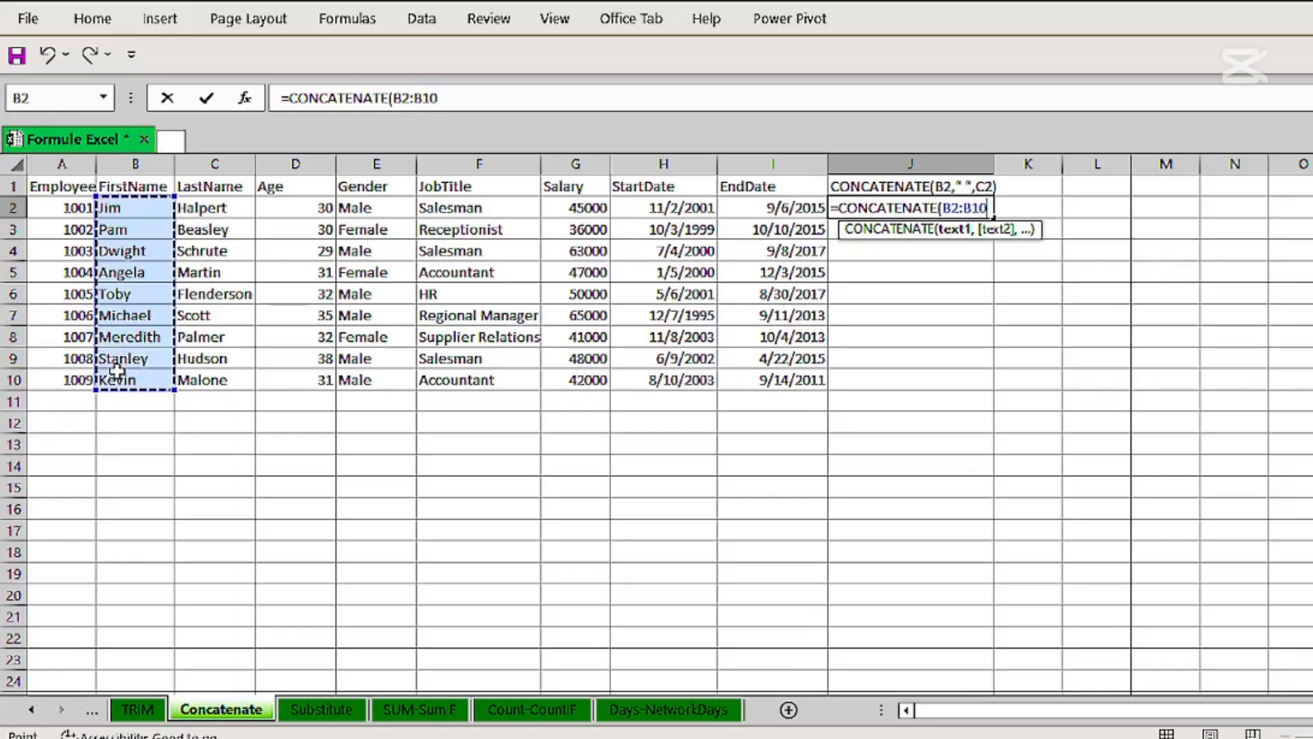
type(",")
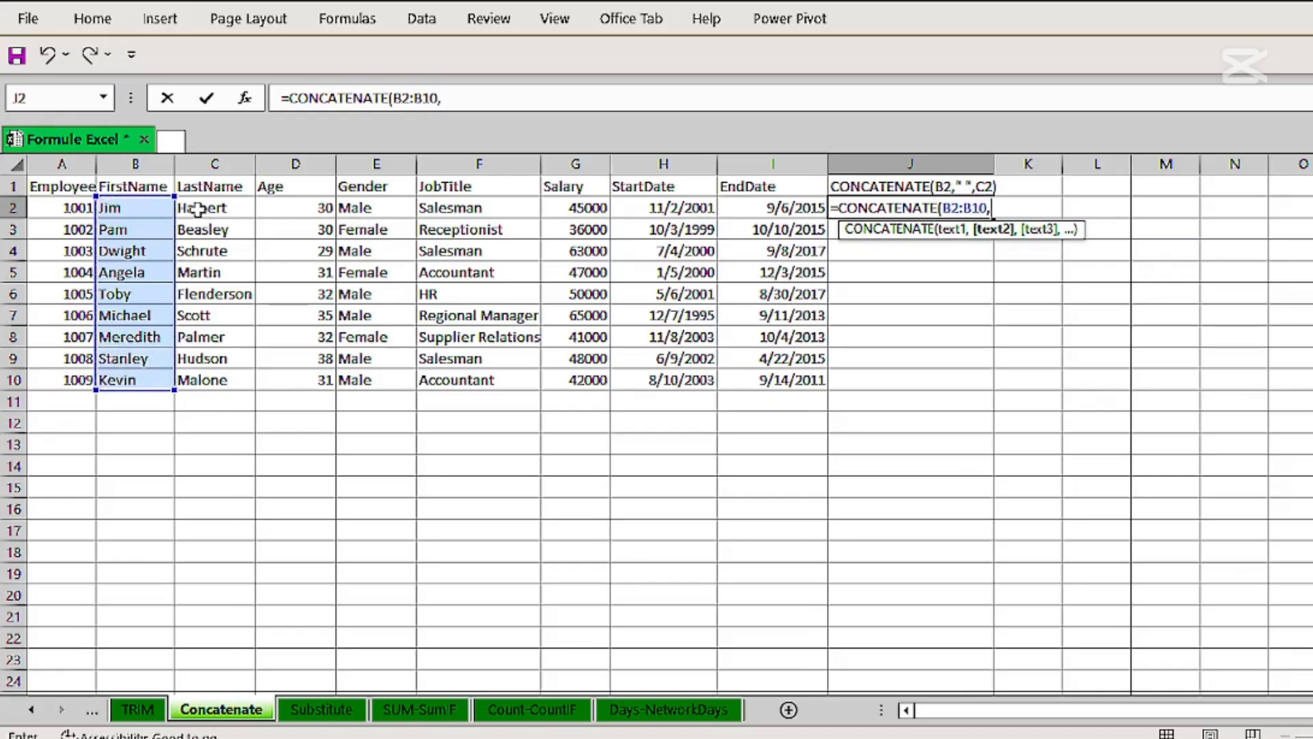
left_click_drag(198, 208, 212, 379)
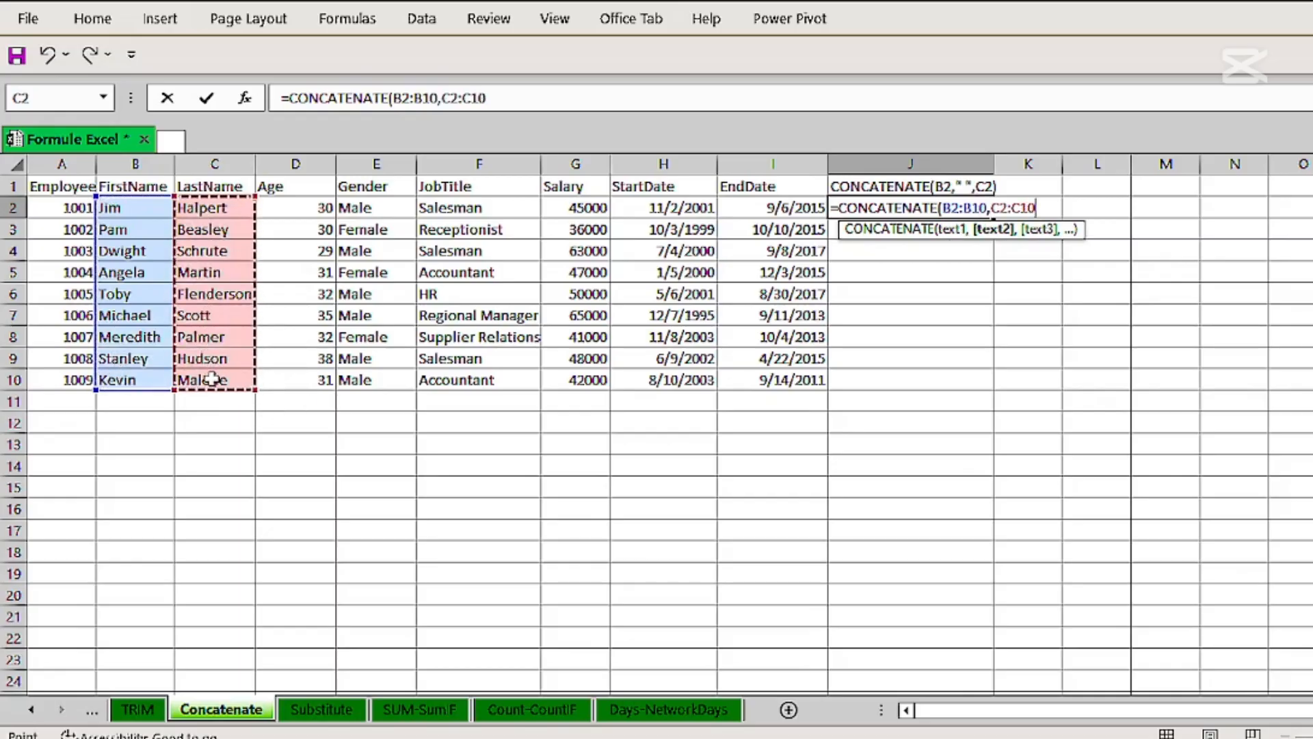
key("Return")
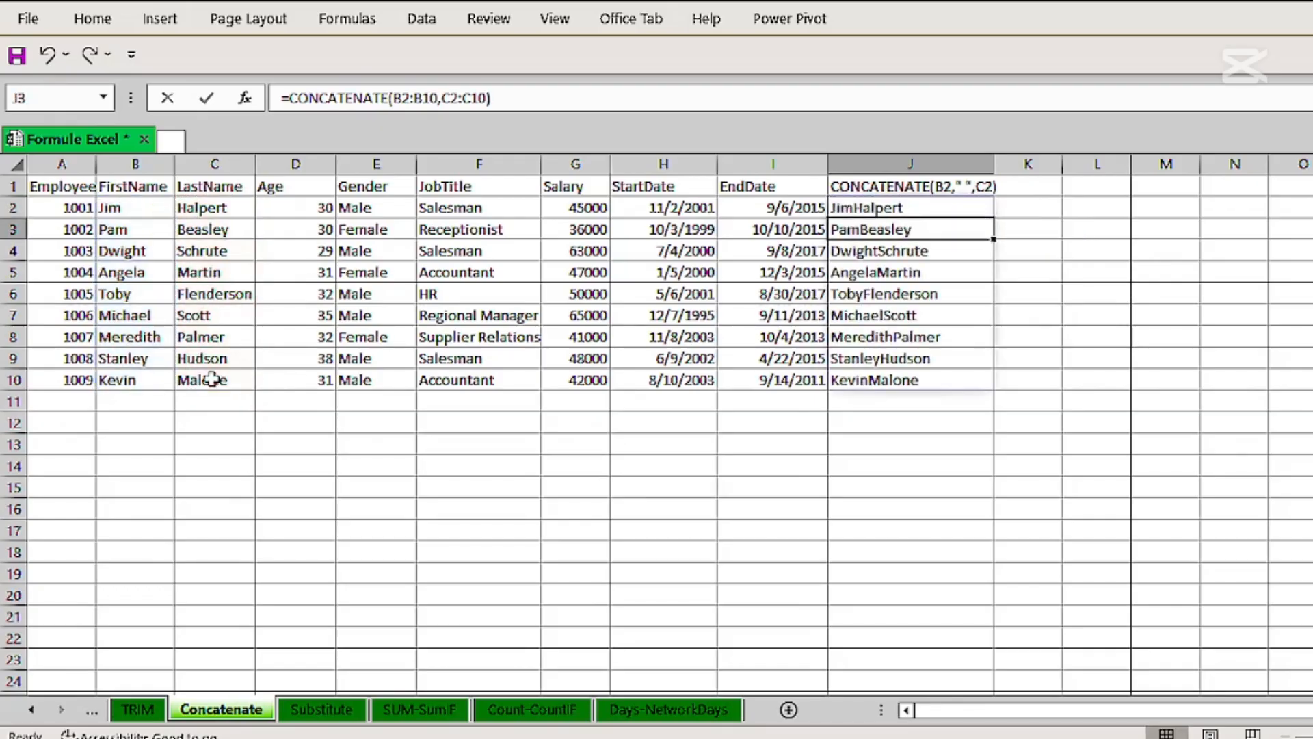
Insert an empty text argument between the two ranges in J2, making the formula =CONCATENATE(B2:B10,"",C2:C10).
double_click(886, 205)
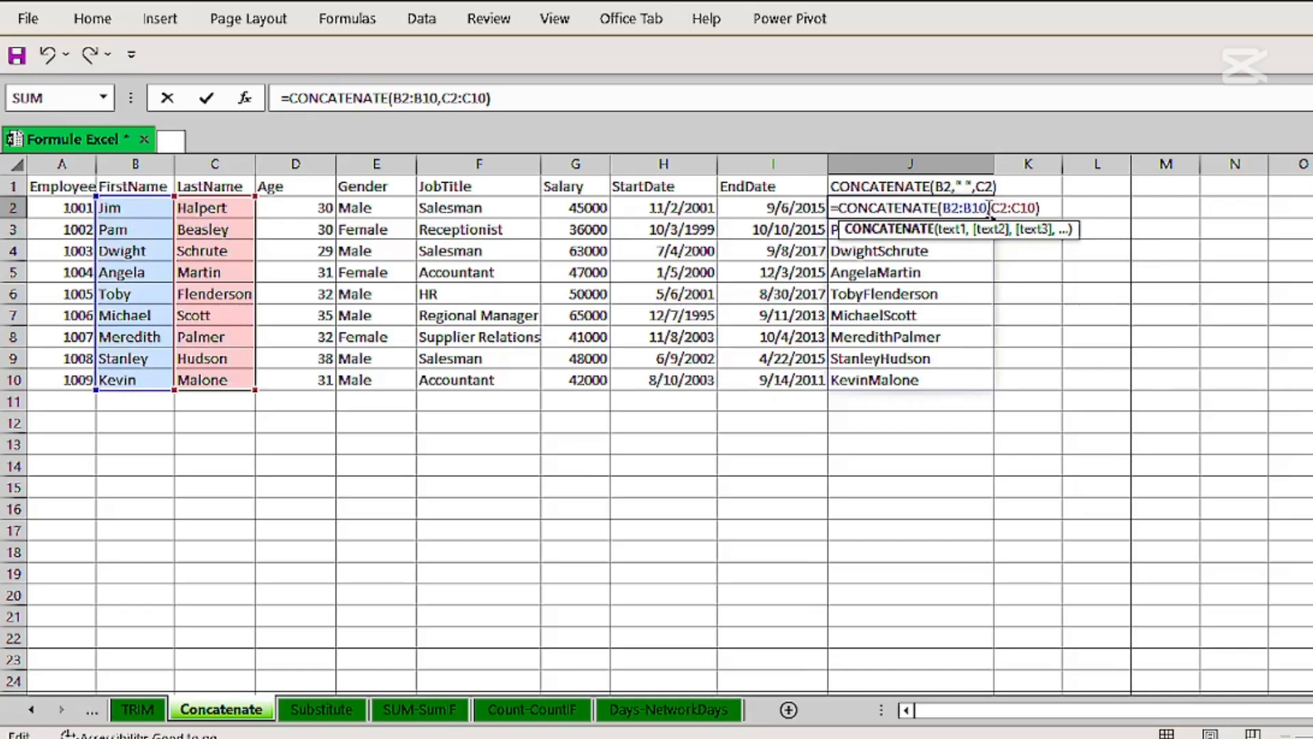
left_click(989, 207)
type(",")
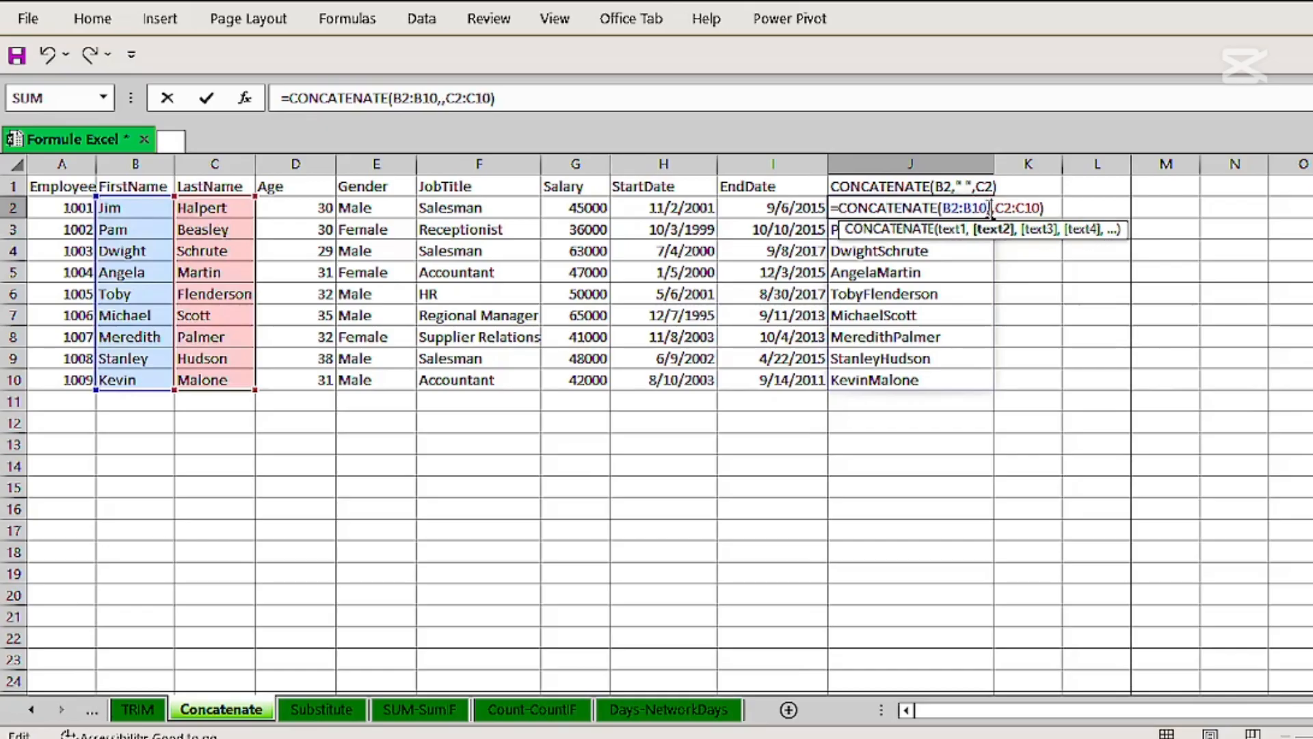
type("\"")
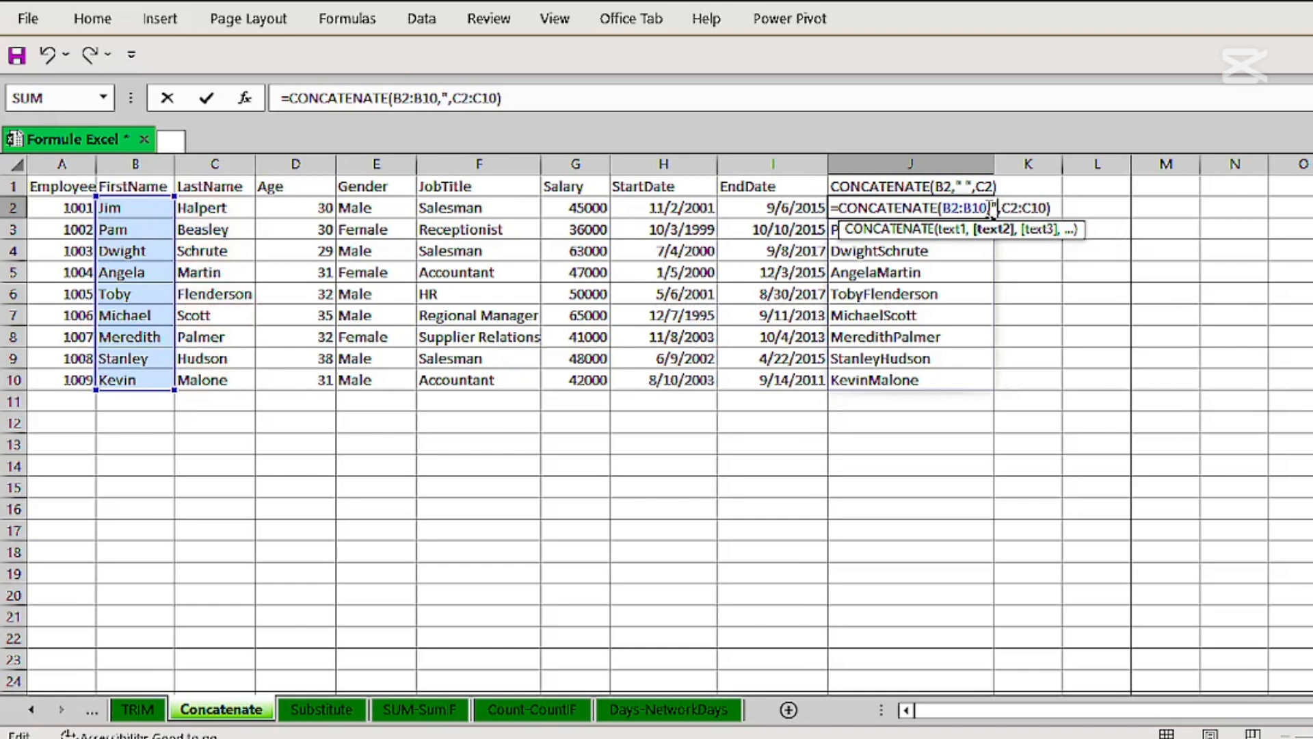
type("\"")
key("Return")
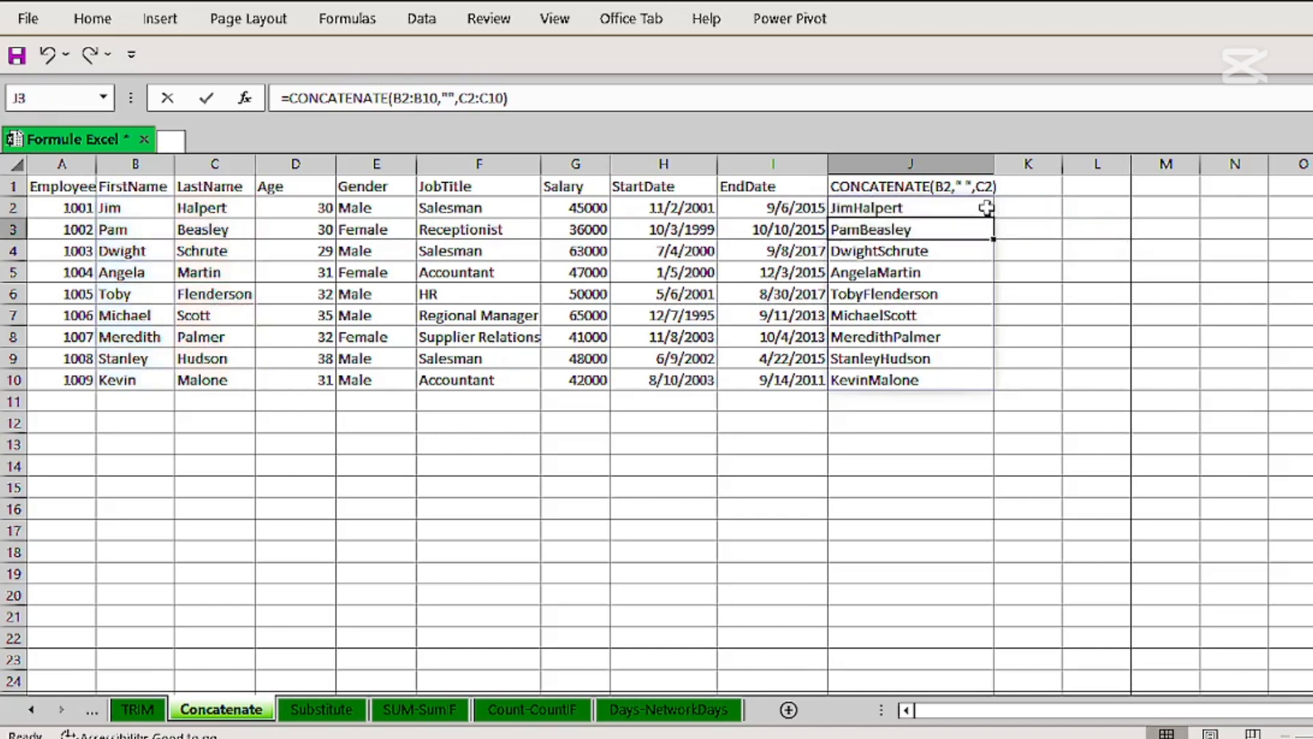
Put a colon between the first and last names in J2, making the formula =CONCATENATE(B2:B10,":",C2:C10).
double_click(886, 208)
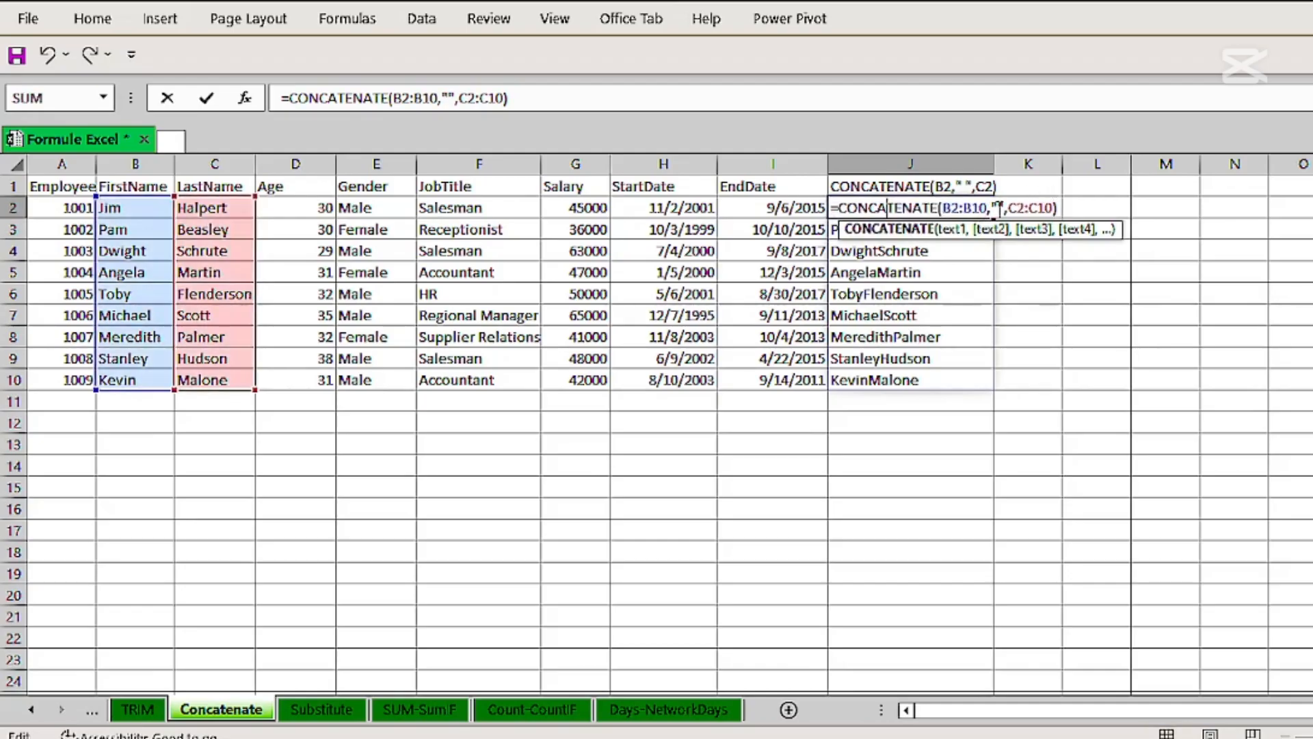
left_click(997, 208)
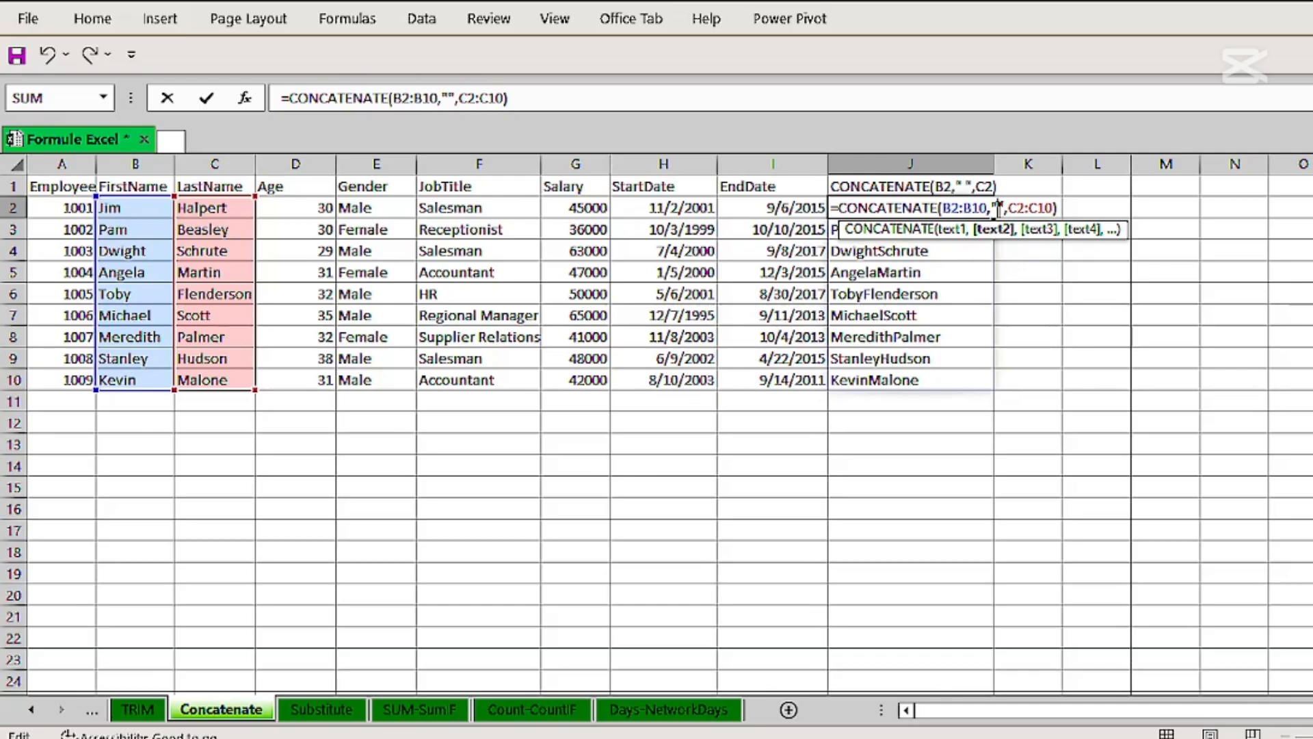
type(":")
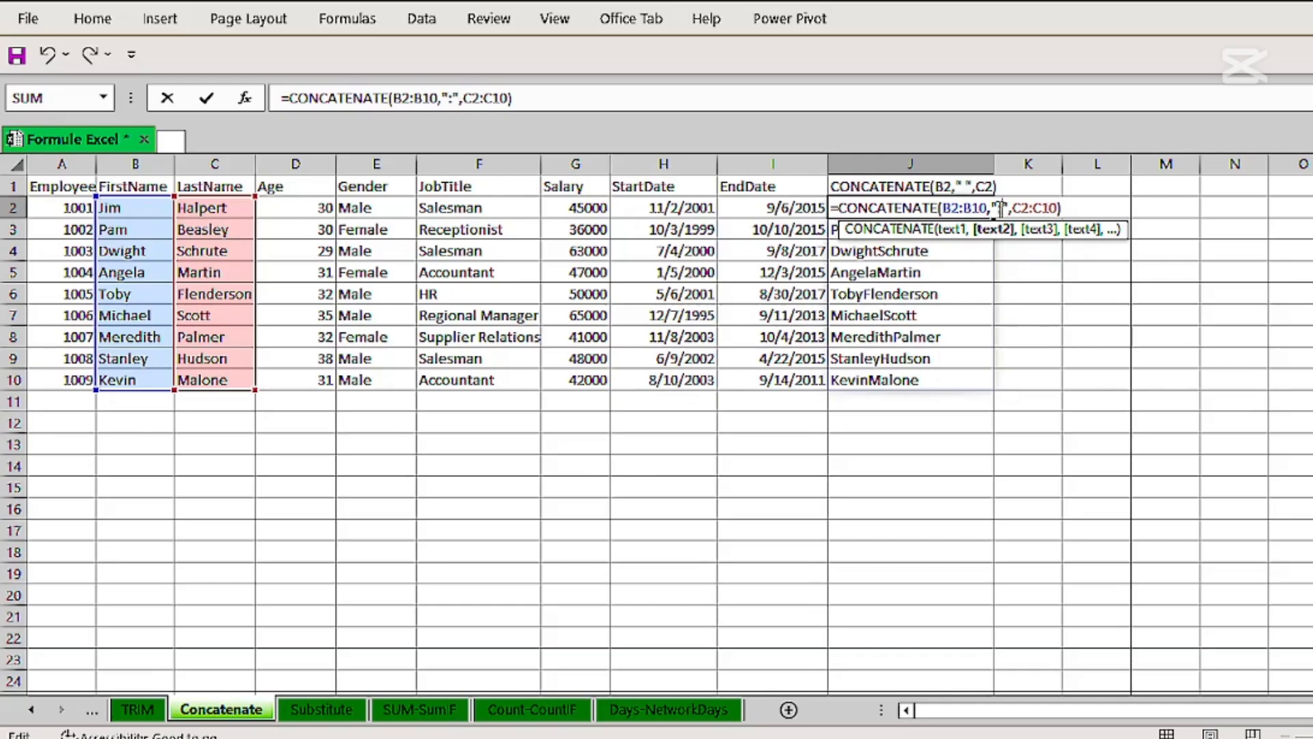
key("Return")
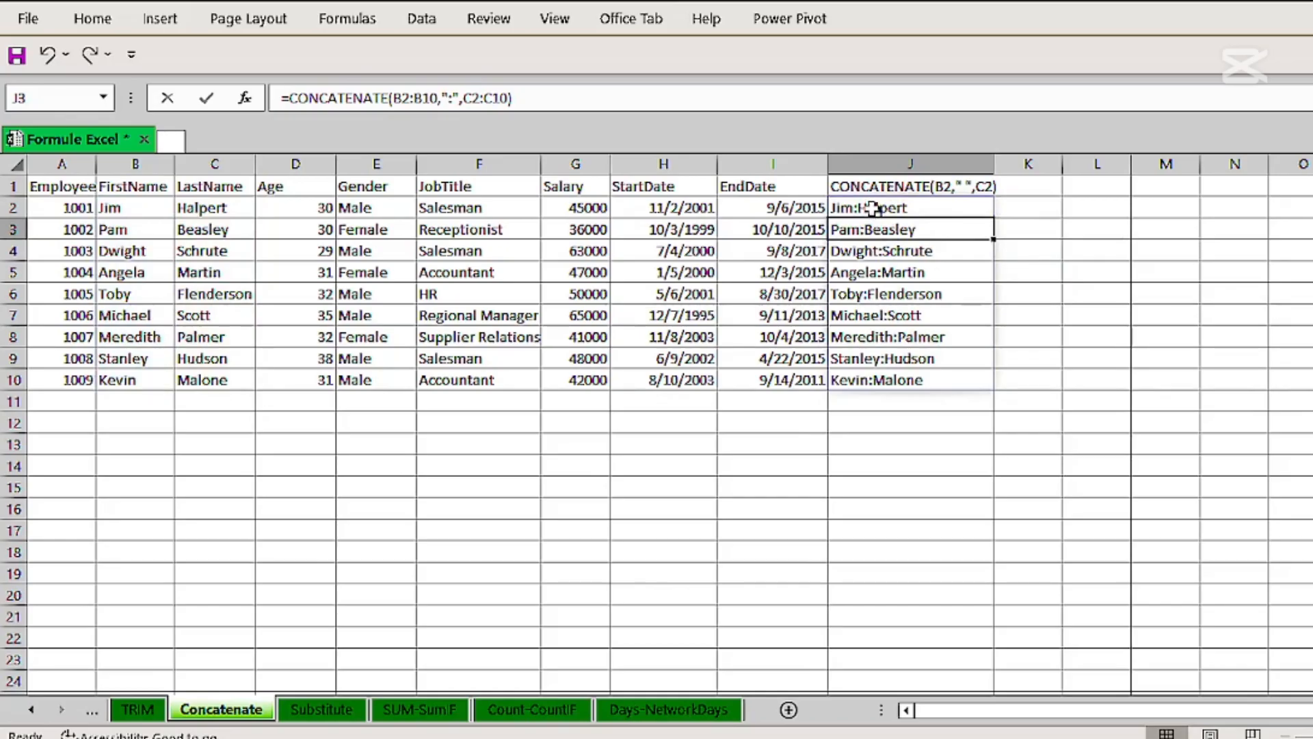
Replace the colon separator in J2 with a space, making the formula =CONCATENATE(B2:B10," ",C2:C10).
double_click(872, 208)
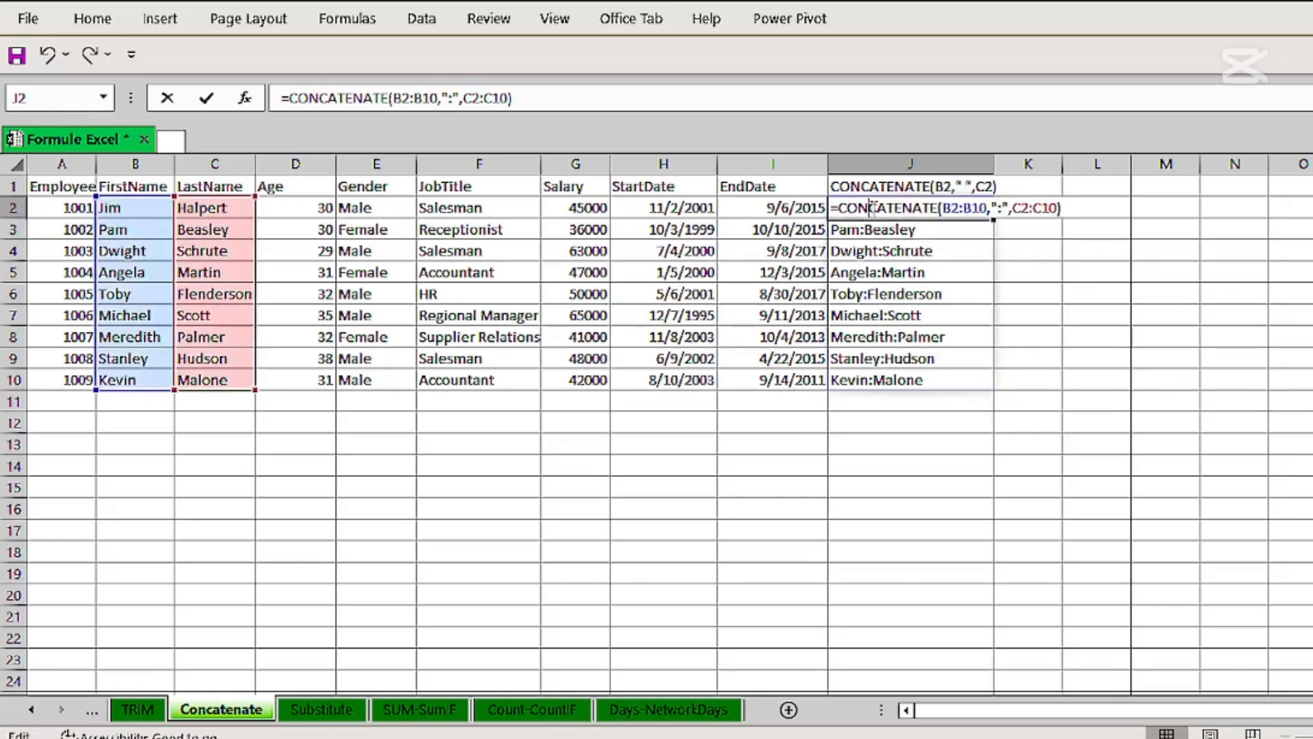
left_click(1003, 209)
key("BackSpace")
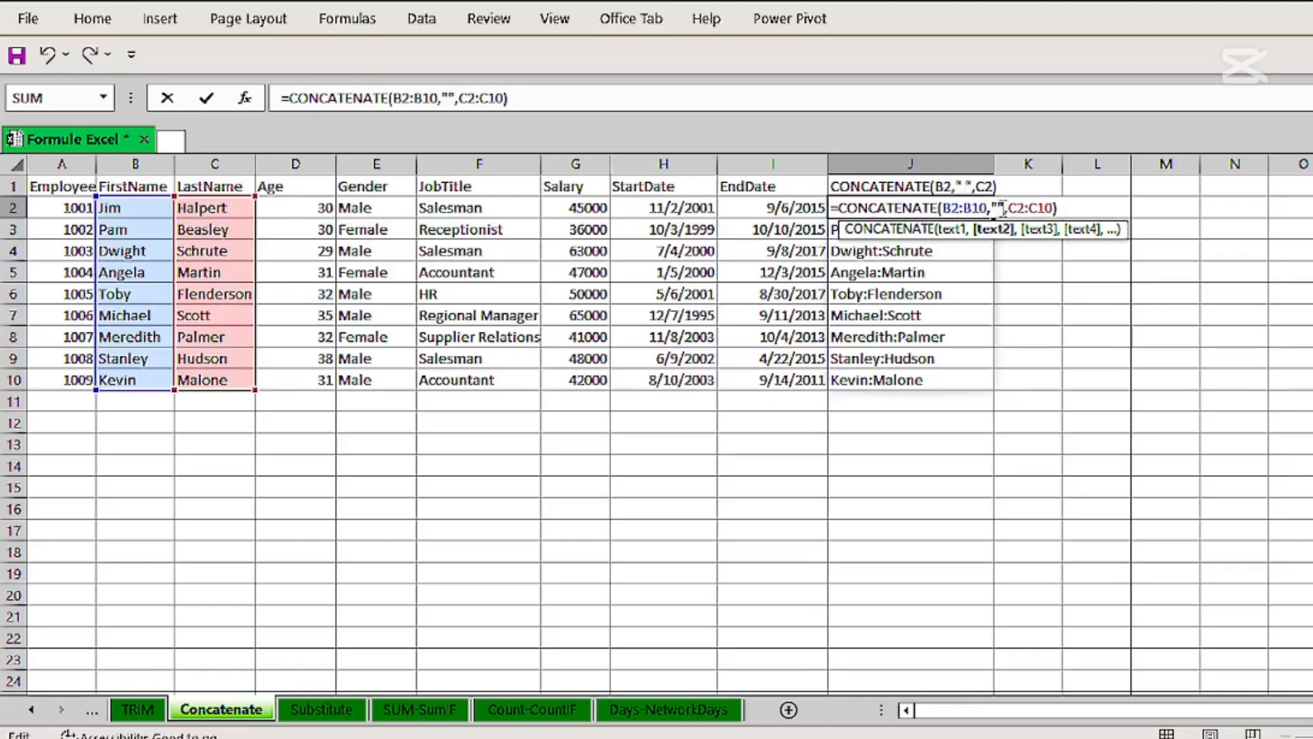
key("Return")
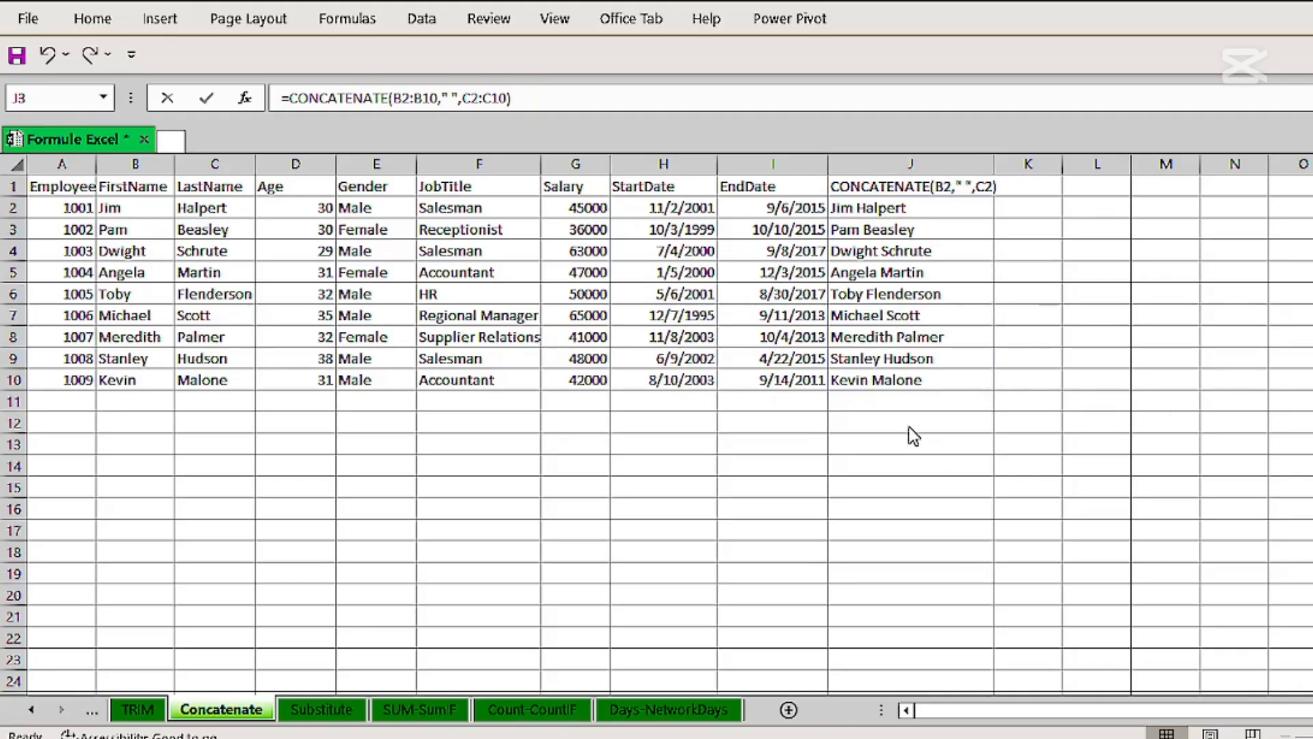
left_click(852, 209)
double_click(852, 209)
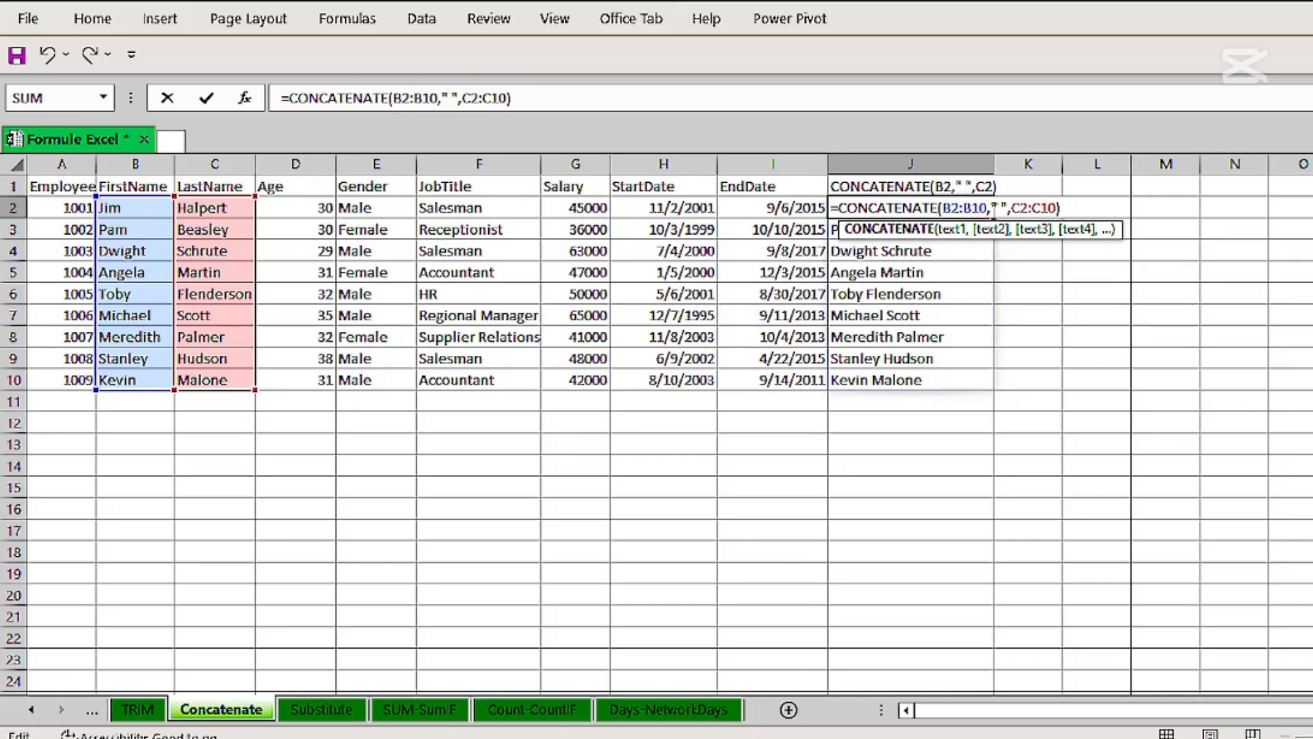
left_click(1000, 207)
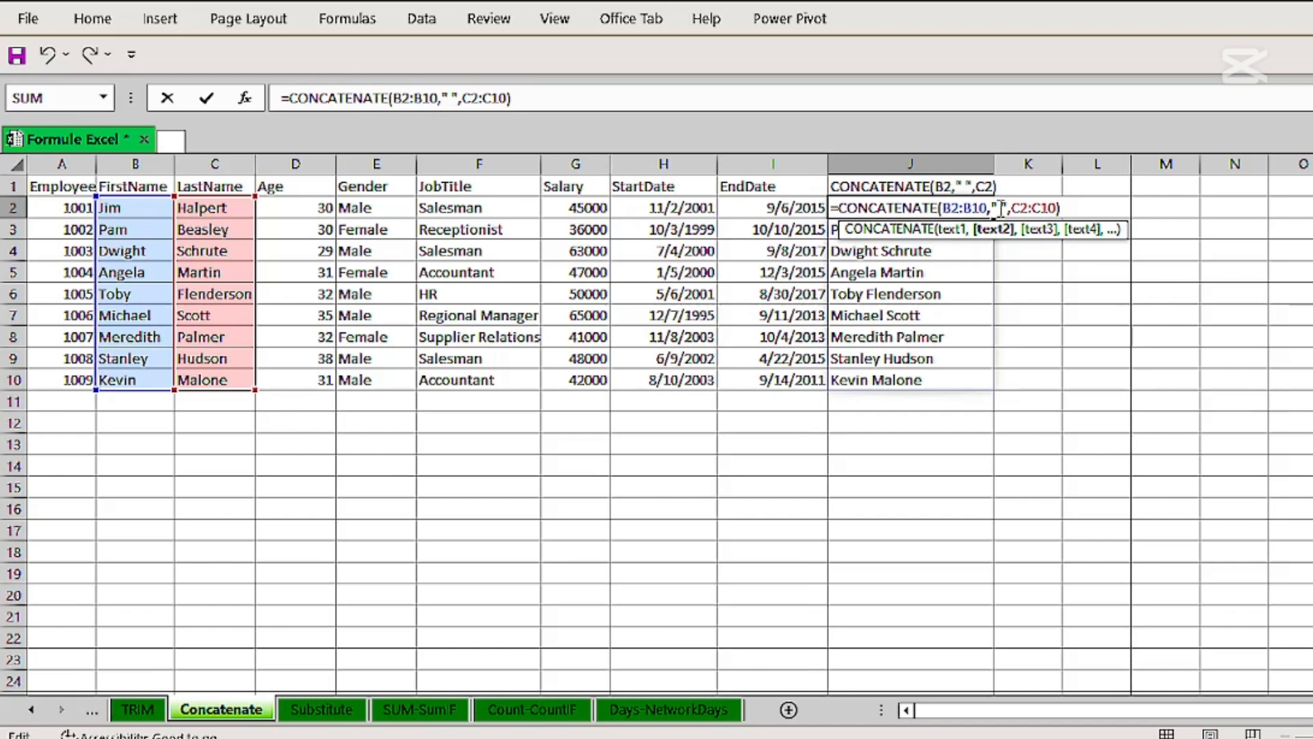
key("BackSpace")
type(".")
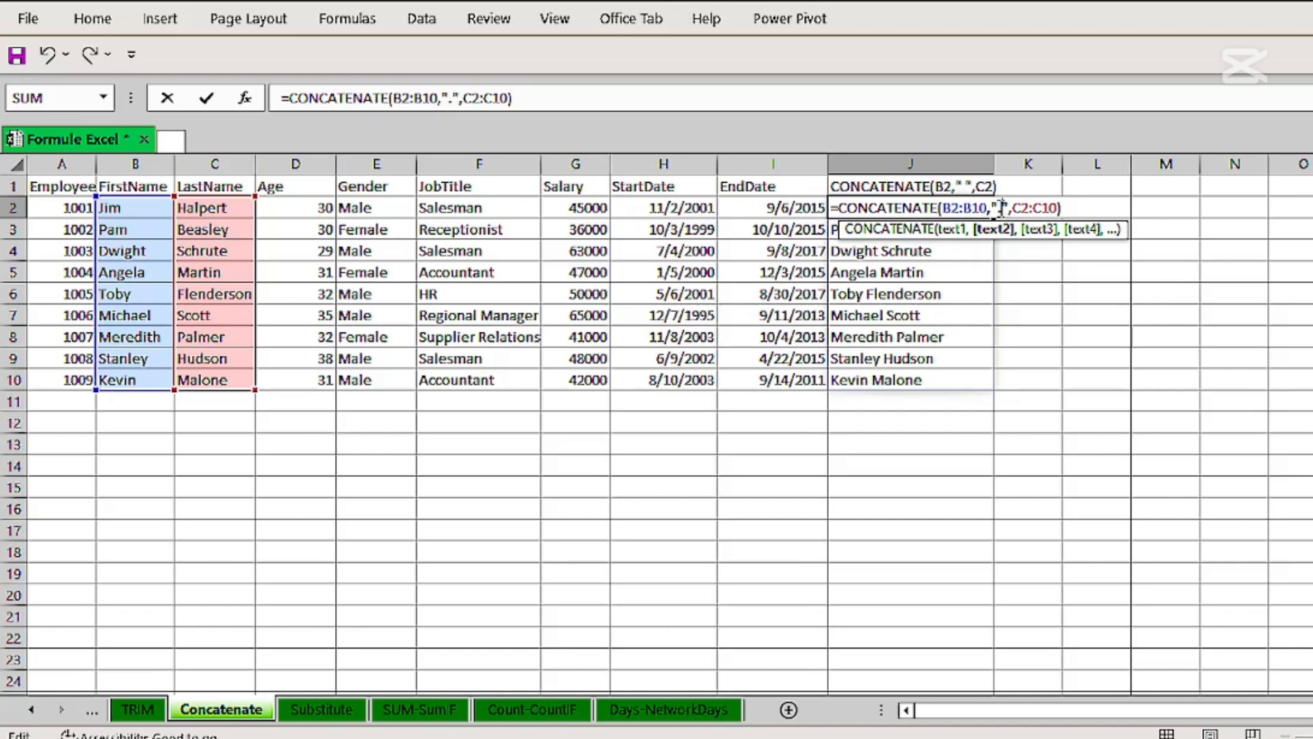
left_click(1058, 207)
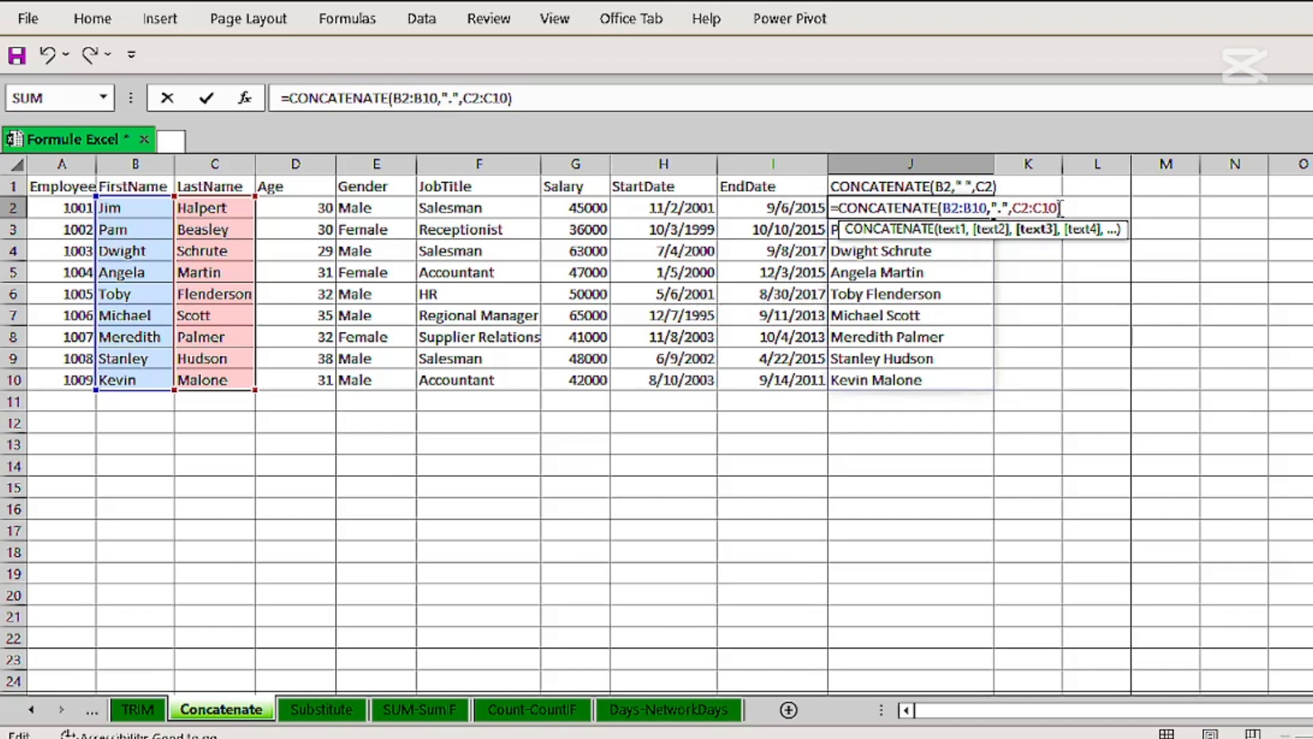
type(",")
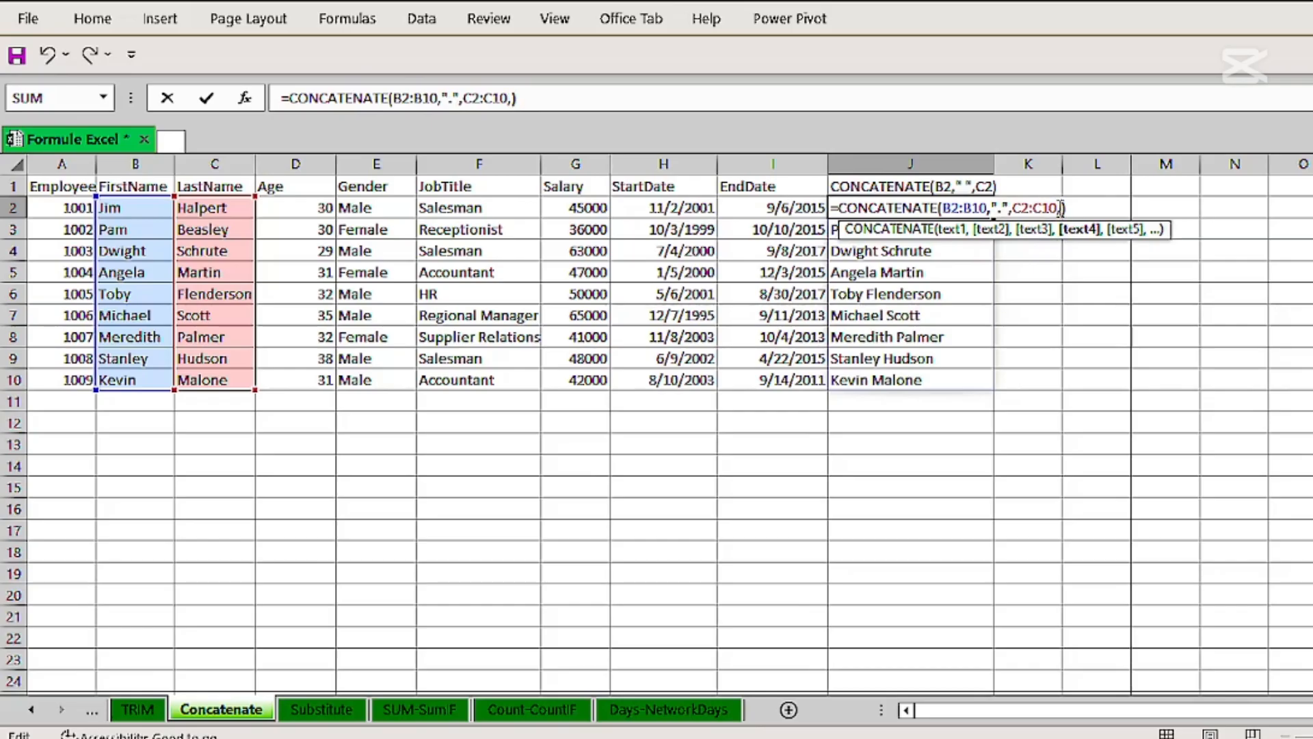
type("\"@gmail")
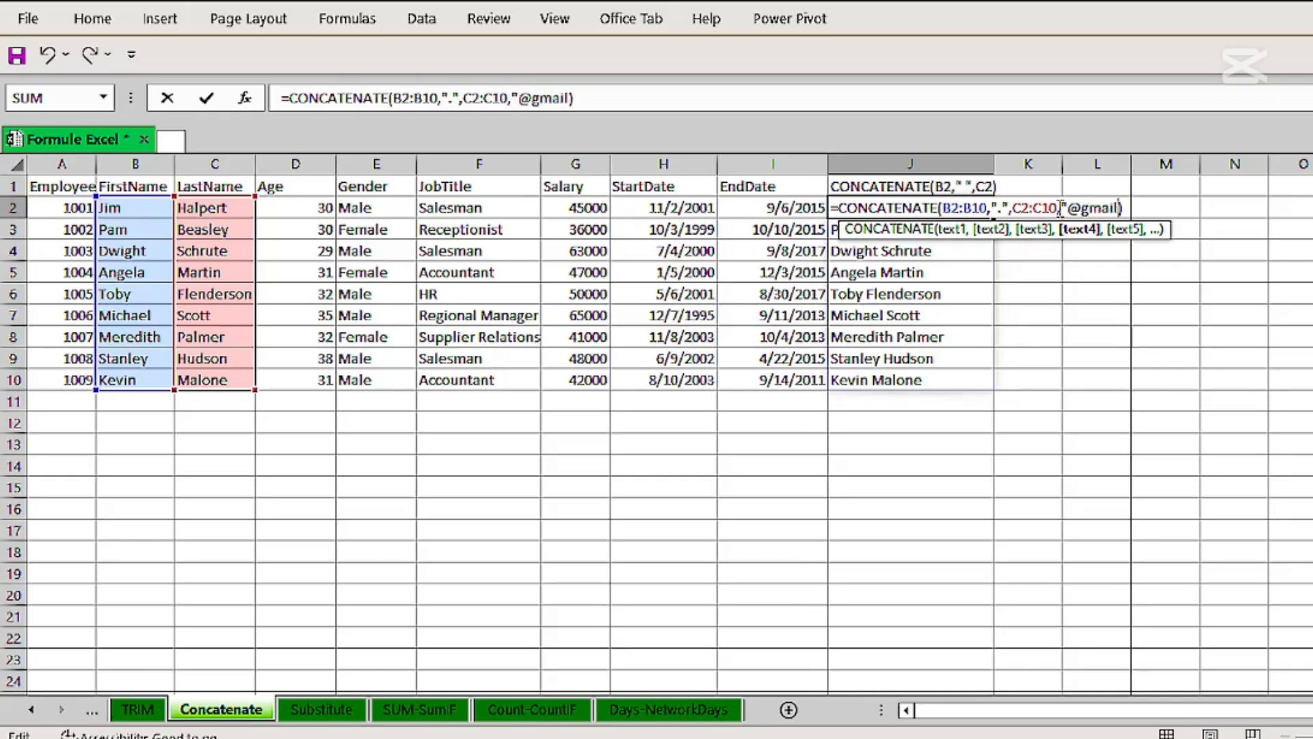
type(".com")
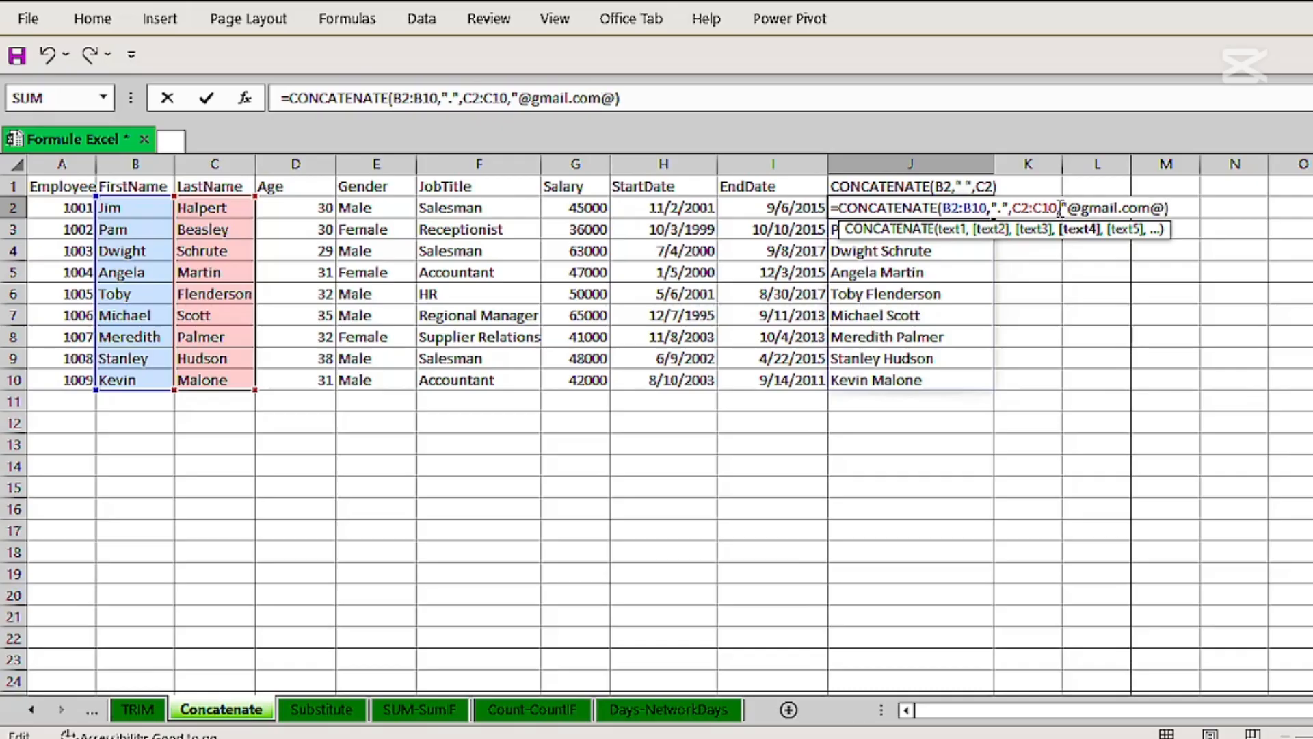
type("\"")
key("Return")
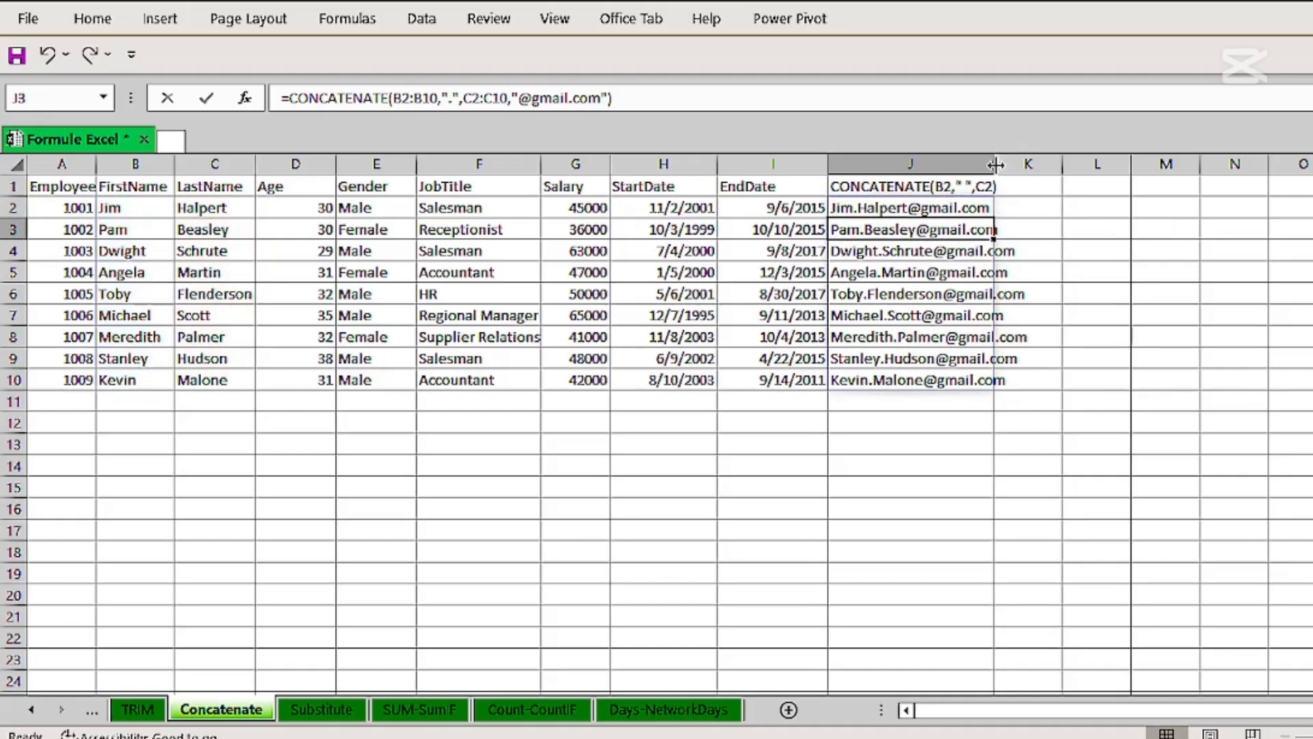
left_click_drag(994, 164, 1059, 164)
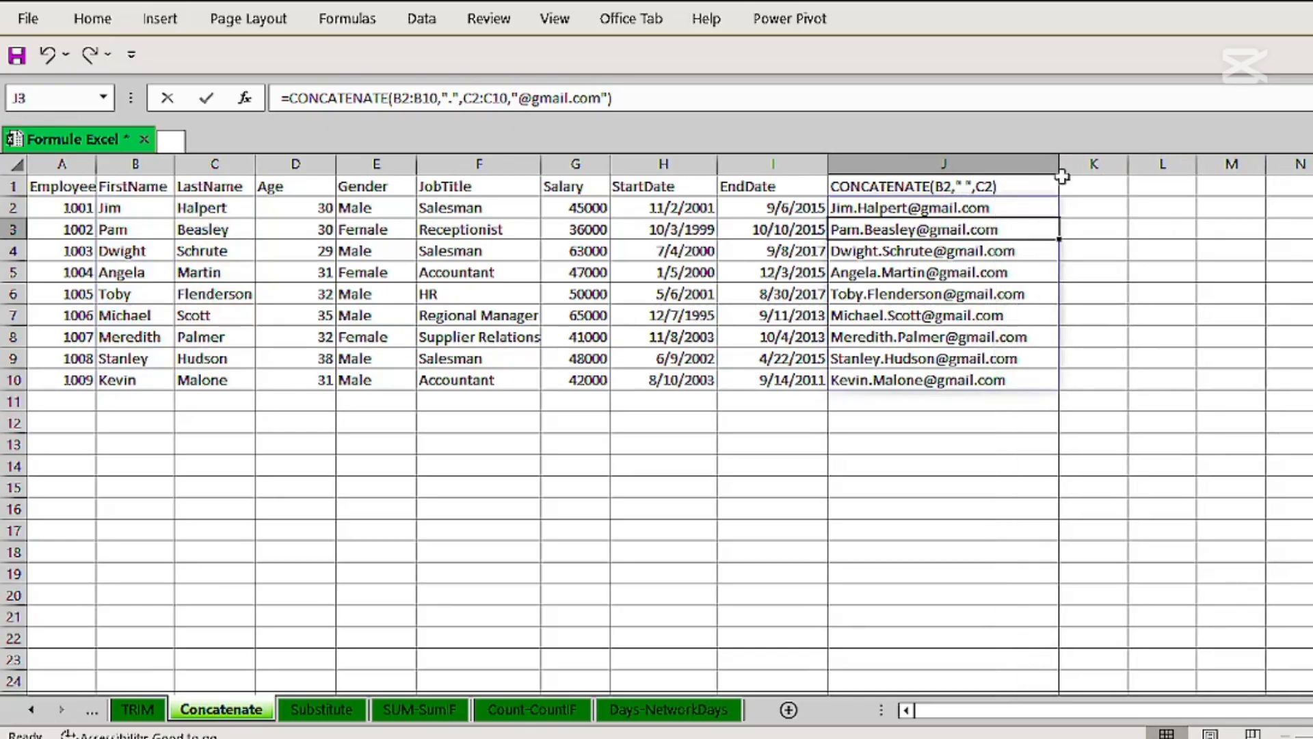
On the Substitute sheet, check the number format of the StartDate cell H2.
left_click(315, 709)
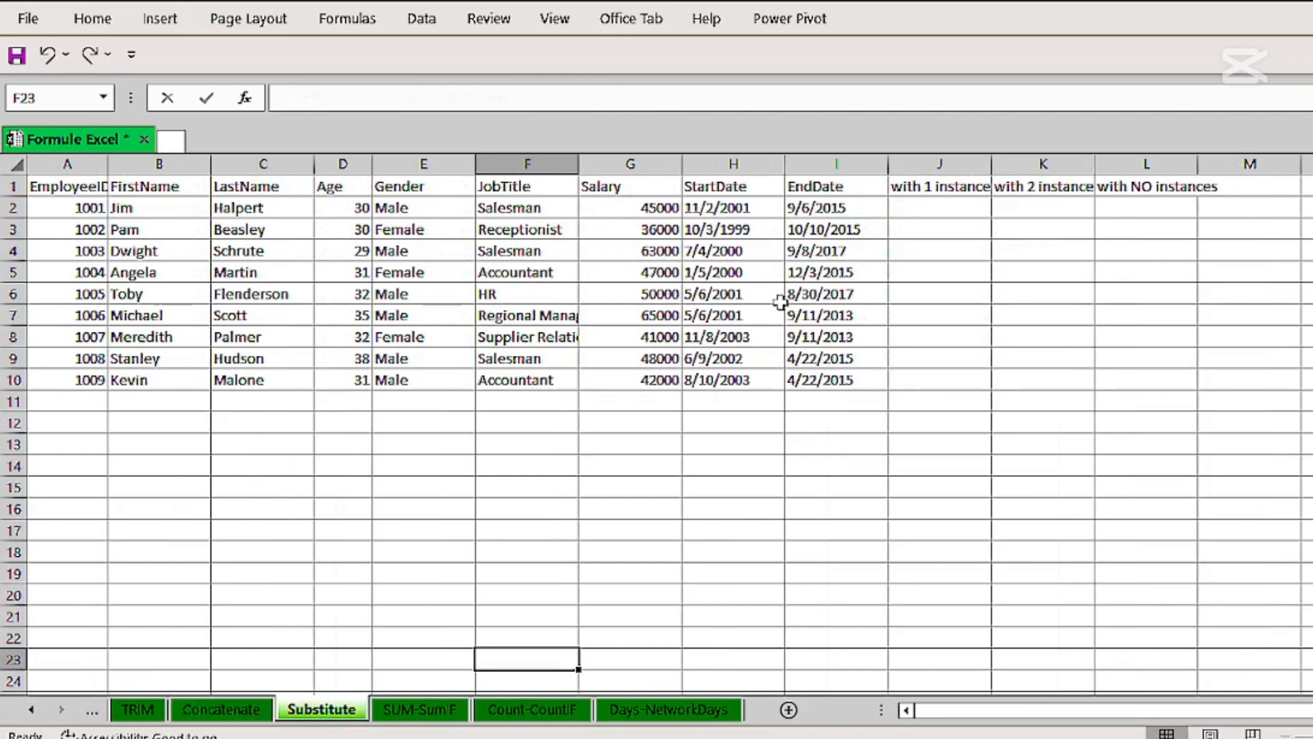
left_click(711, 206)
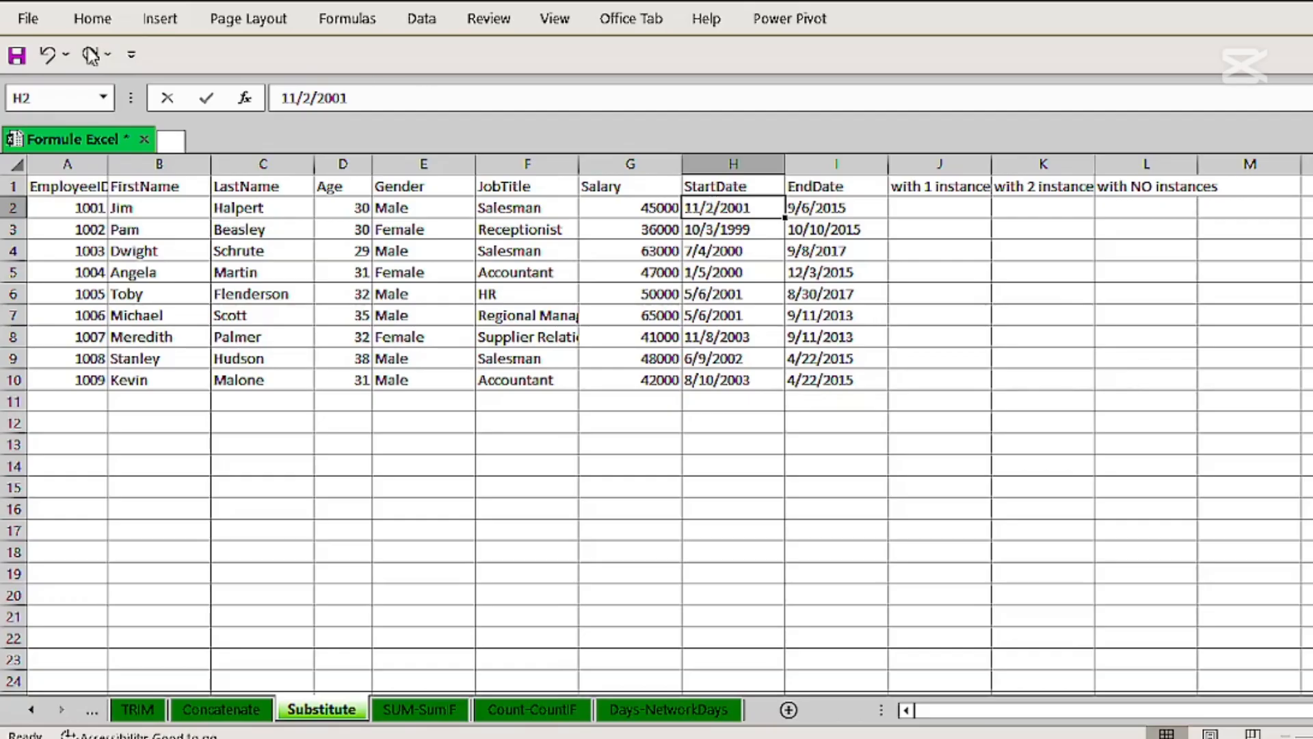
left_click(93, 20)
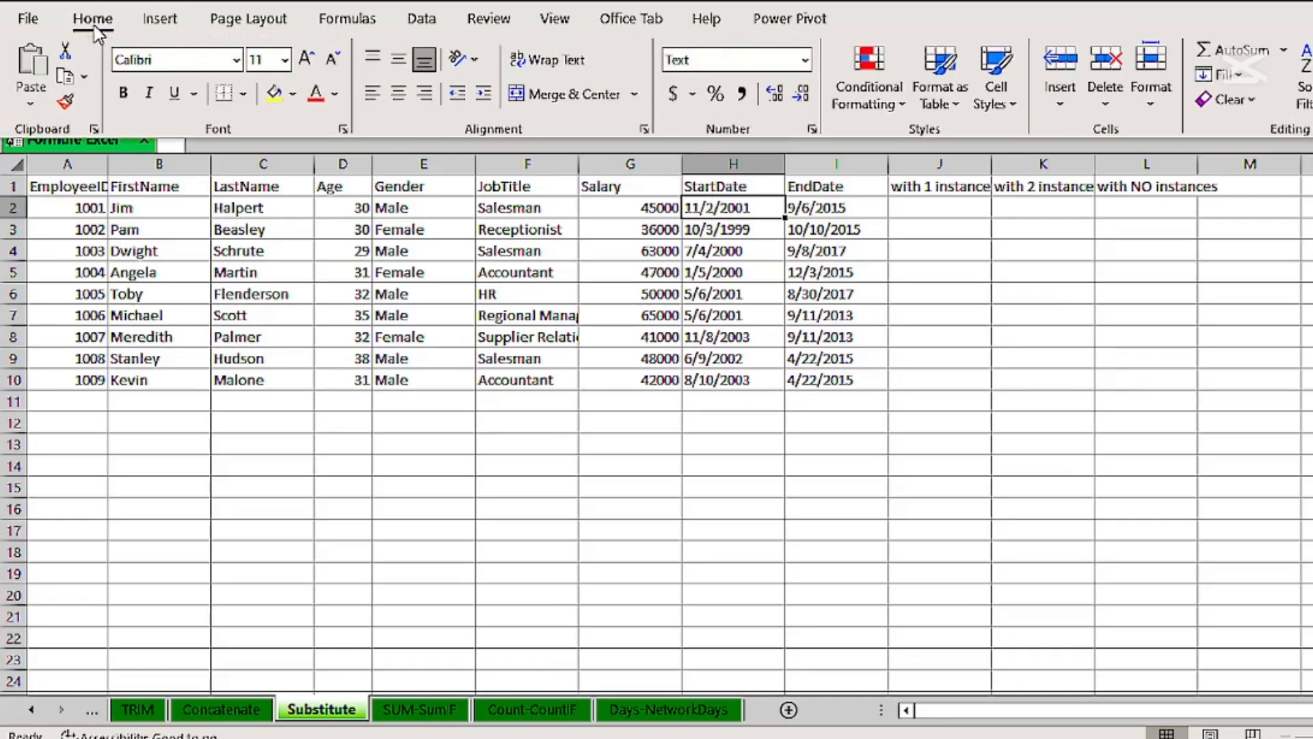
Replace both slashes in the start date in H4 with hyphens so that it reads 7-4-2000.
left_click(707, 250)
key("ctrl+F1")
double_click(709, 250)
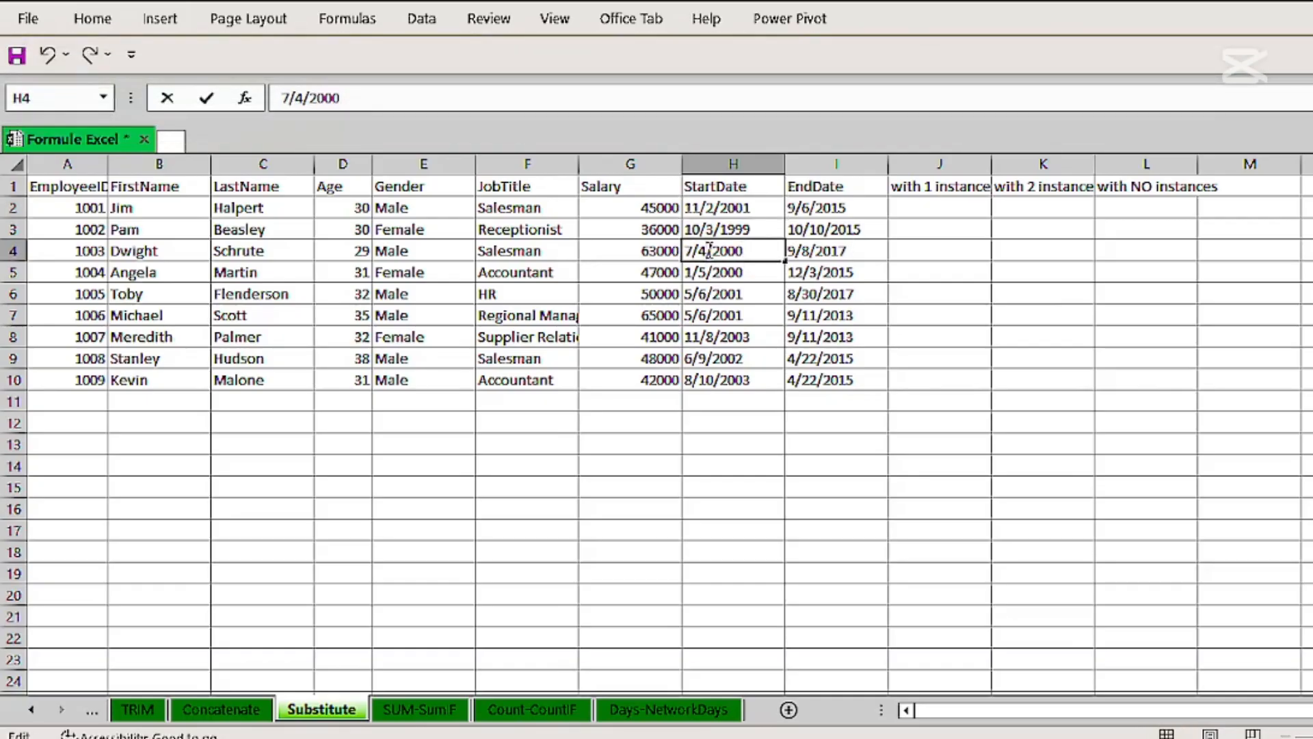
key("Delete")
key("BackSpace")
type("-2")
left_click(701, 252)
key("BackSpace")
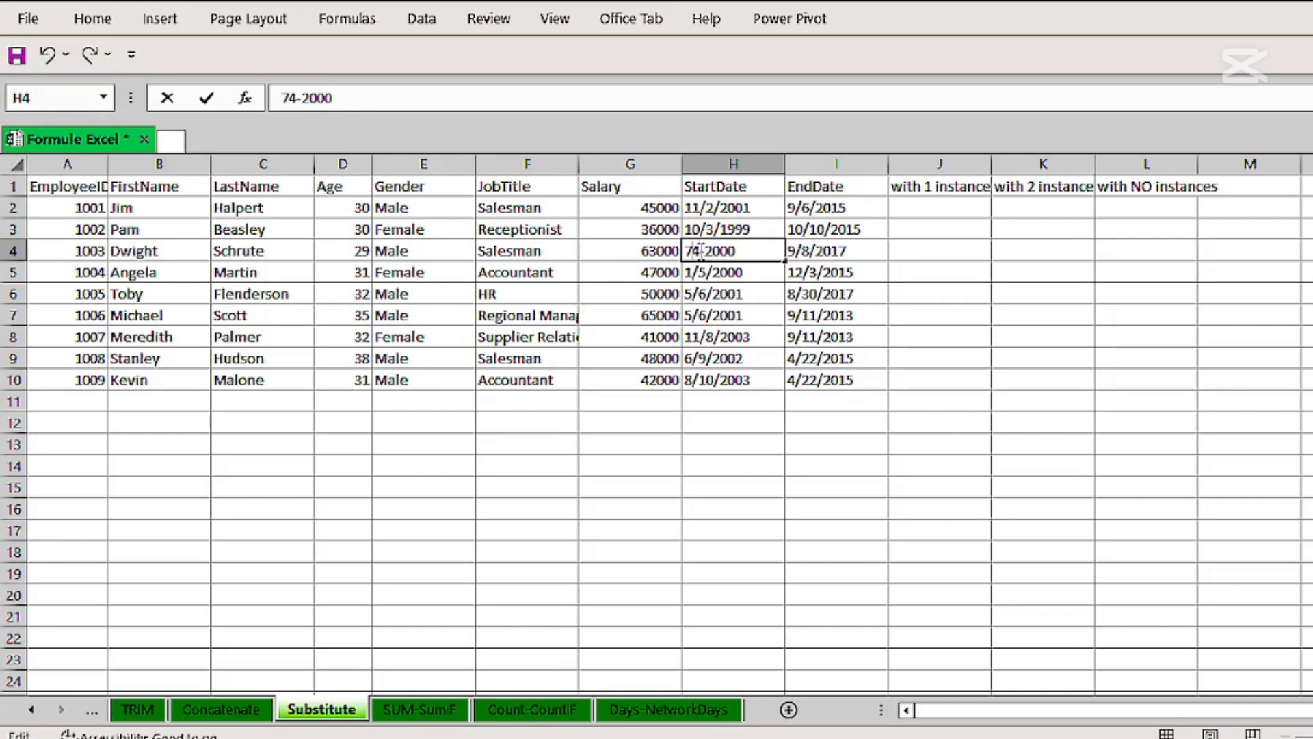
type("-")
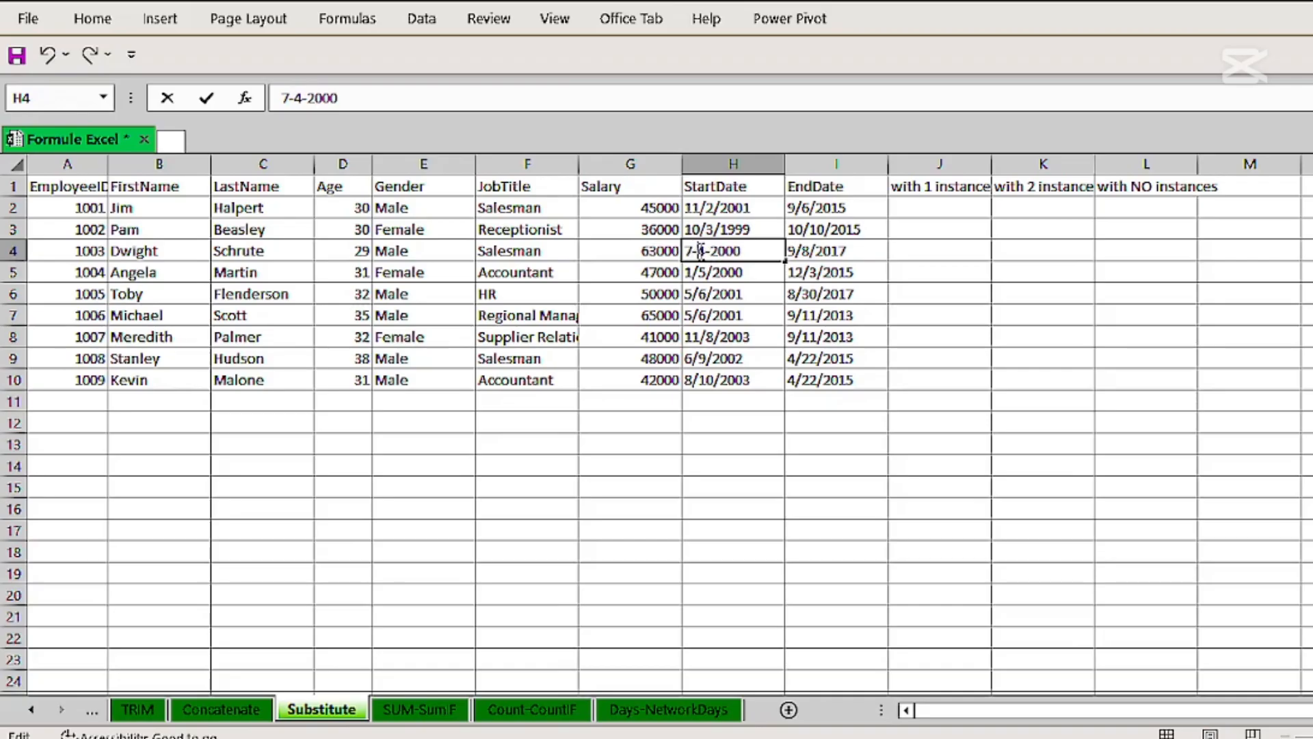
Replace only the second slash in the start date in H7 with a hyphen, making it 5/6-2001.
left_click(706, 290)
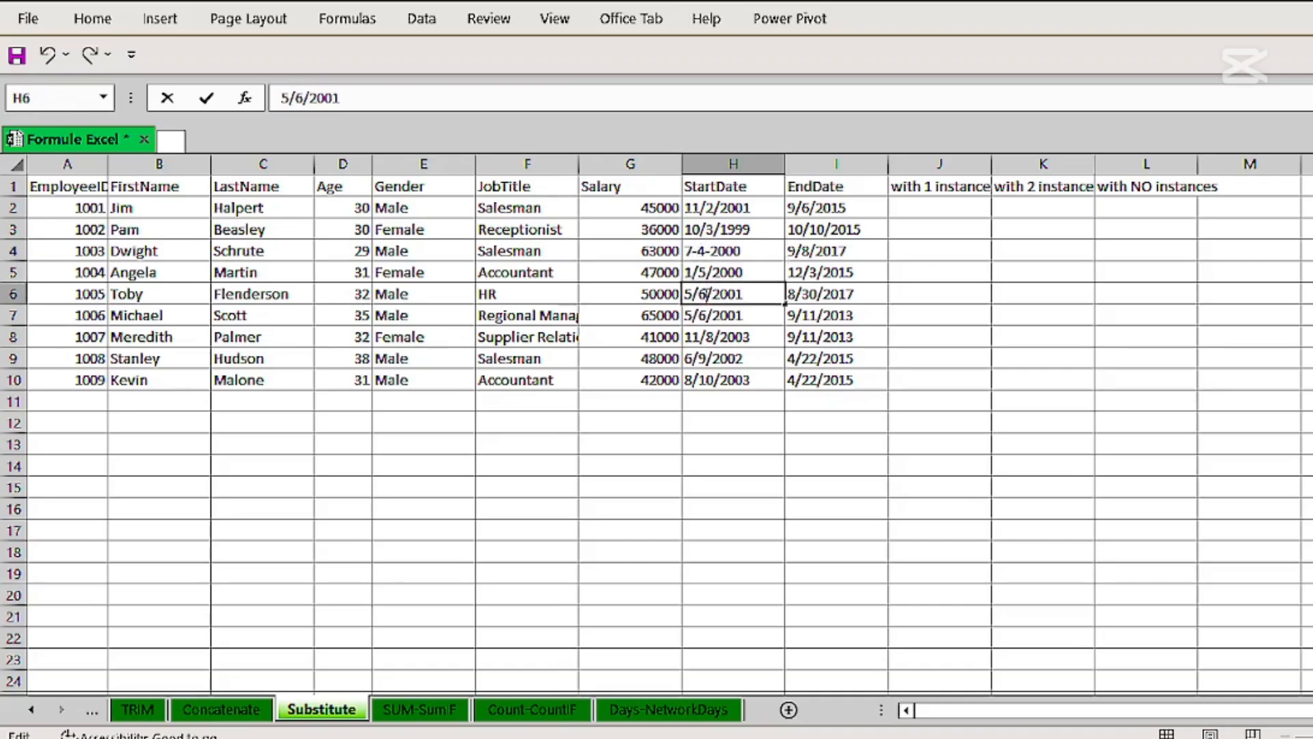
left_click(712, 315)
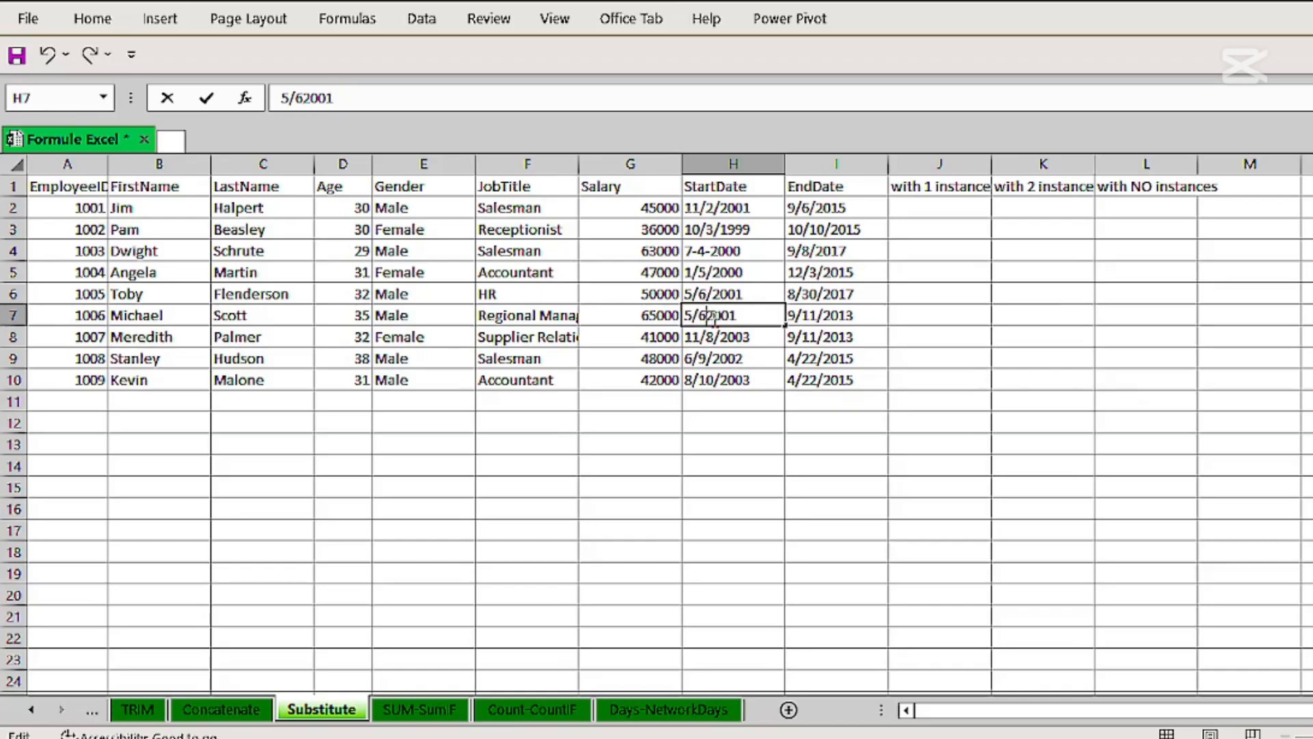
key("BackSpace")
type("-")
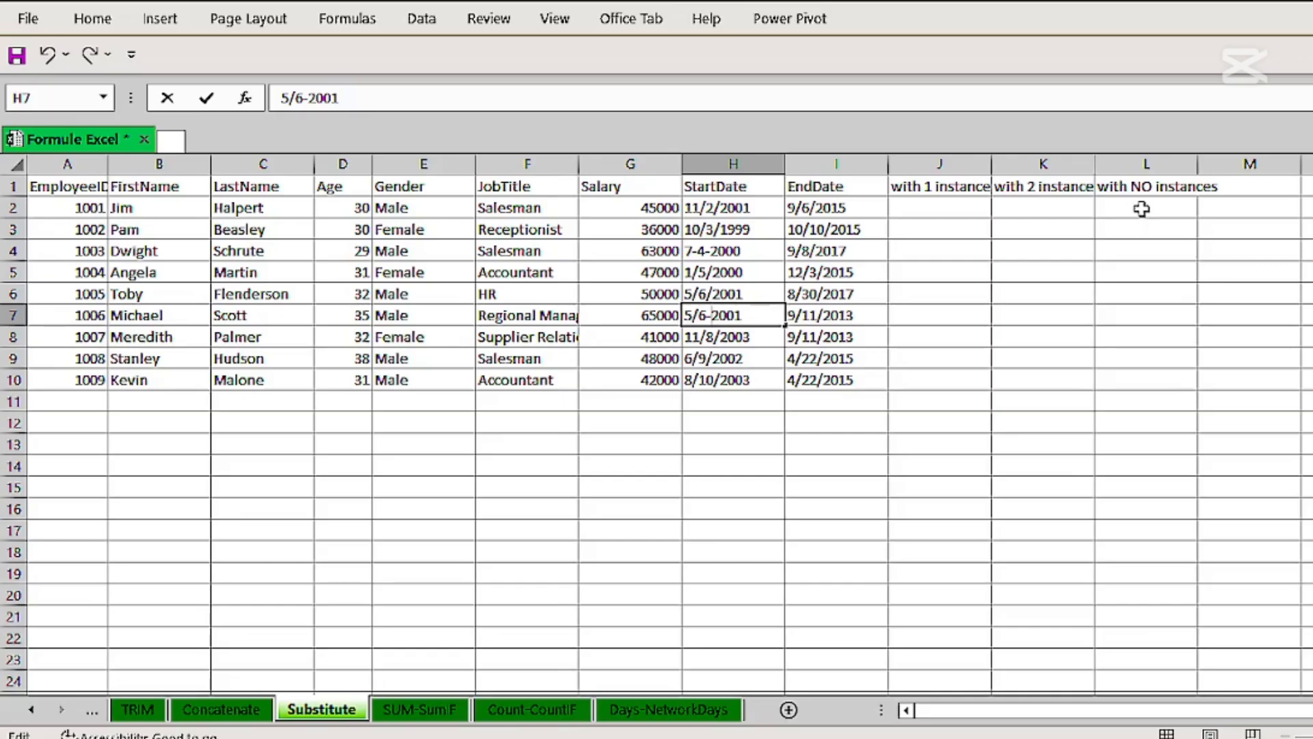
Enter the formula =SUBSTITUTE(H2:H10,"/","-") in L2, under "with NO instances", to replace every slash in the start dates.
double_click(1142, 209)
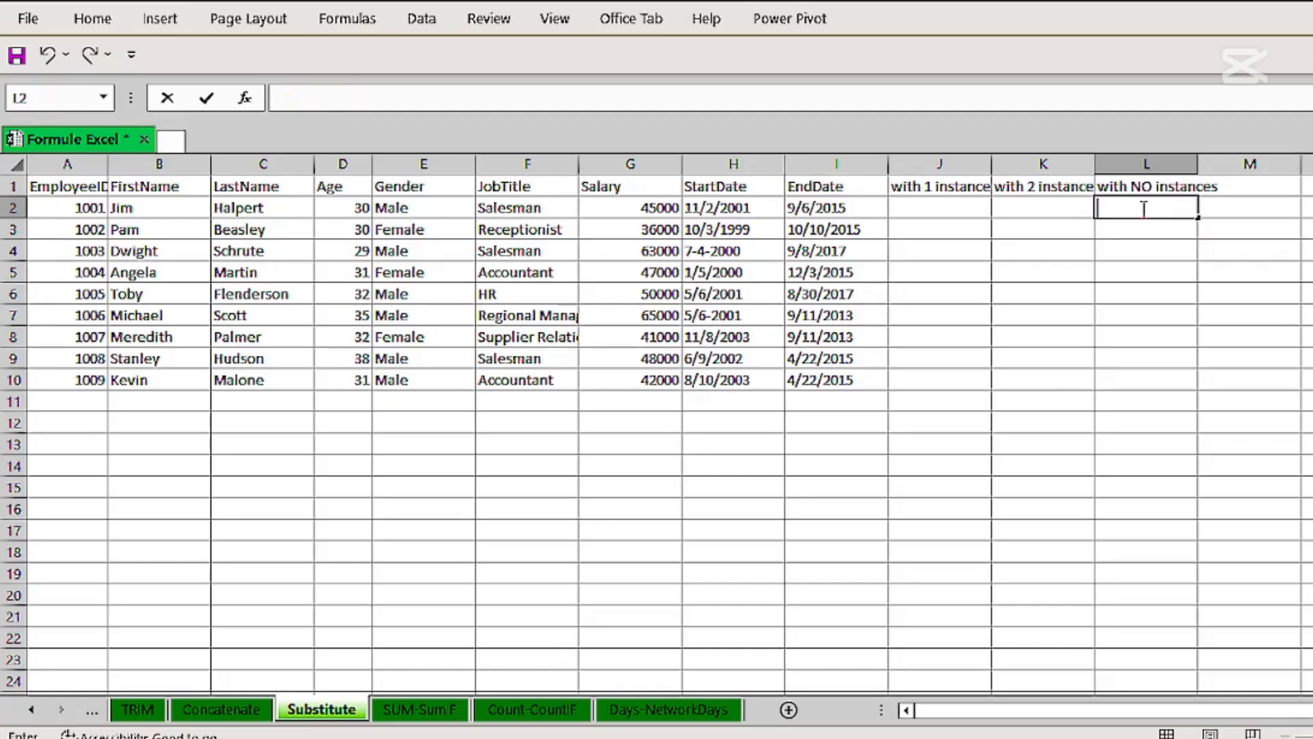
type("=su")
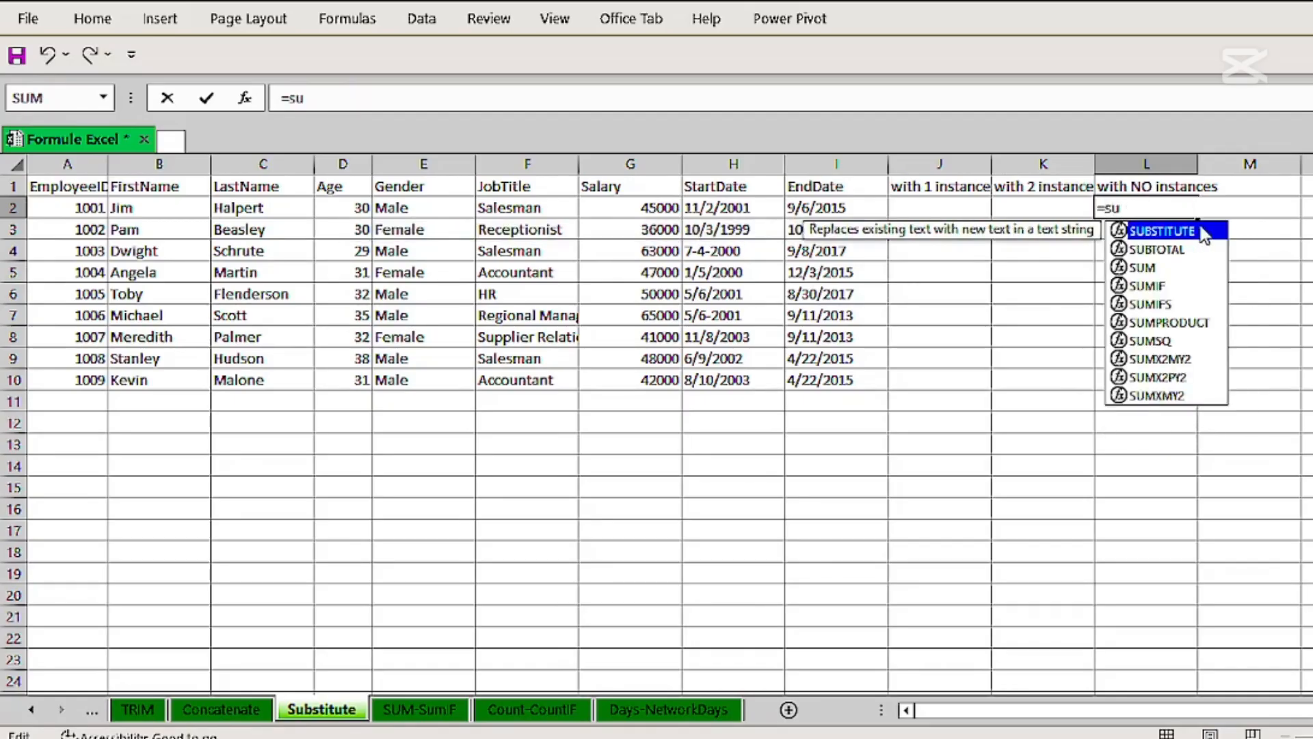
double_click(1192, 236)
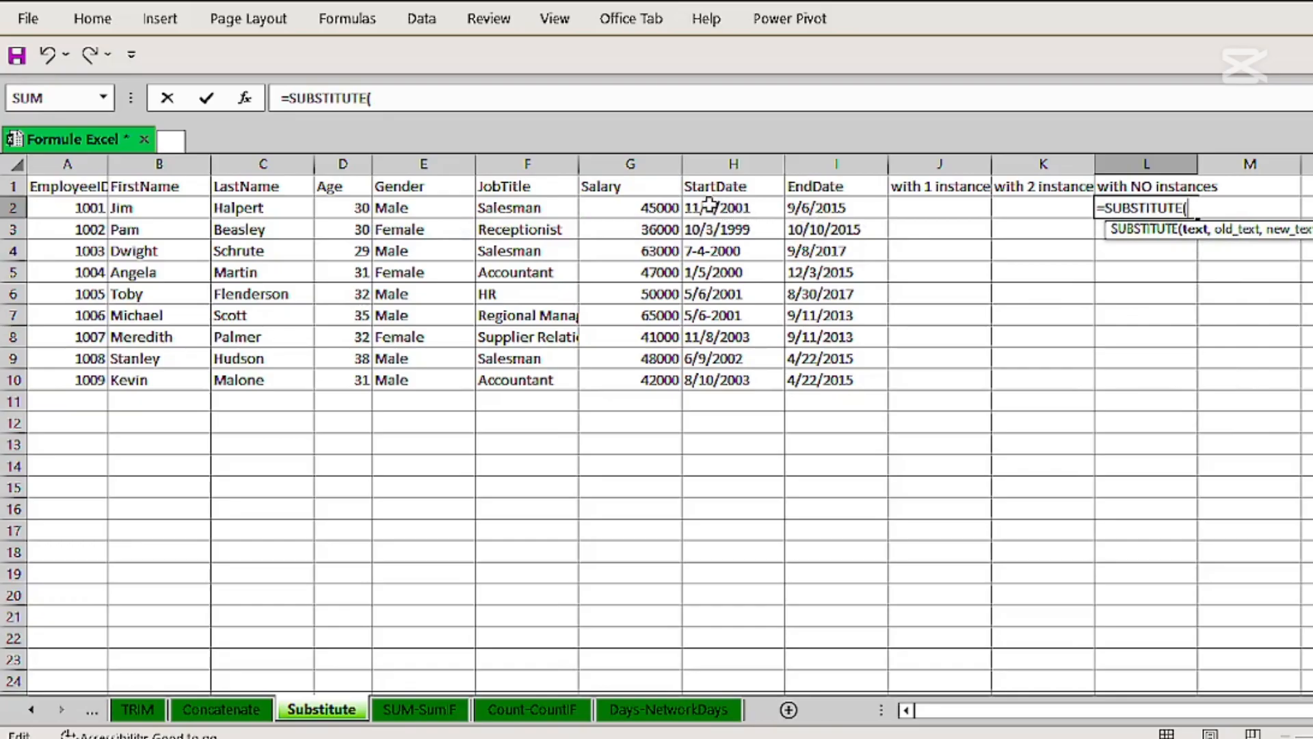
left_click_drag(712, 204, 737, 375)
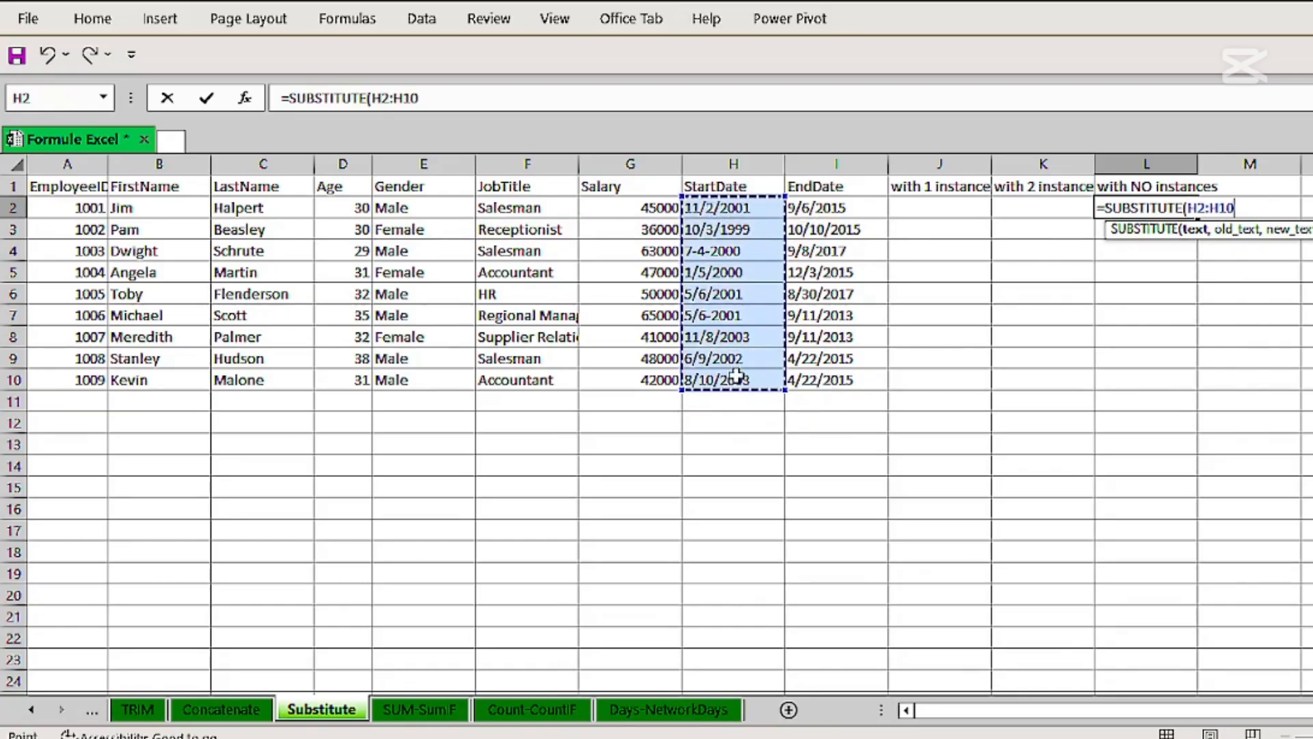
type(",")
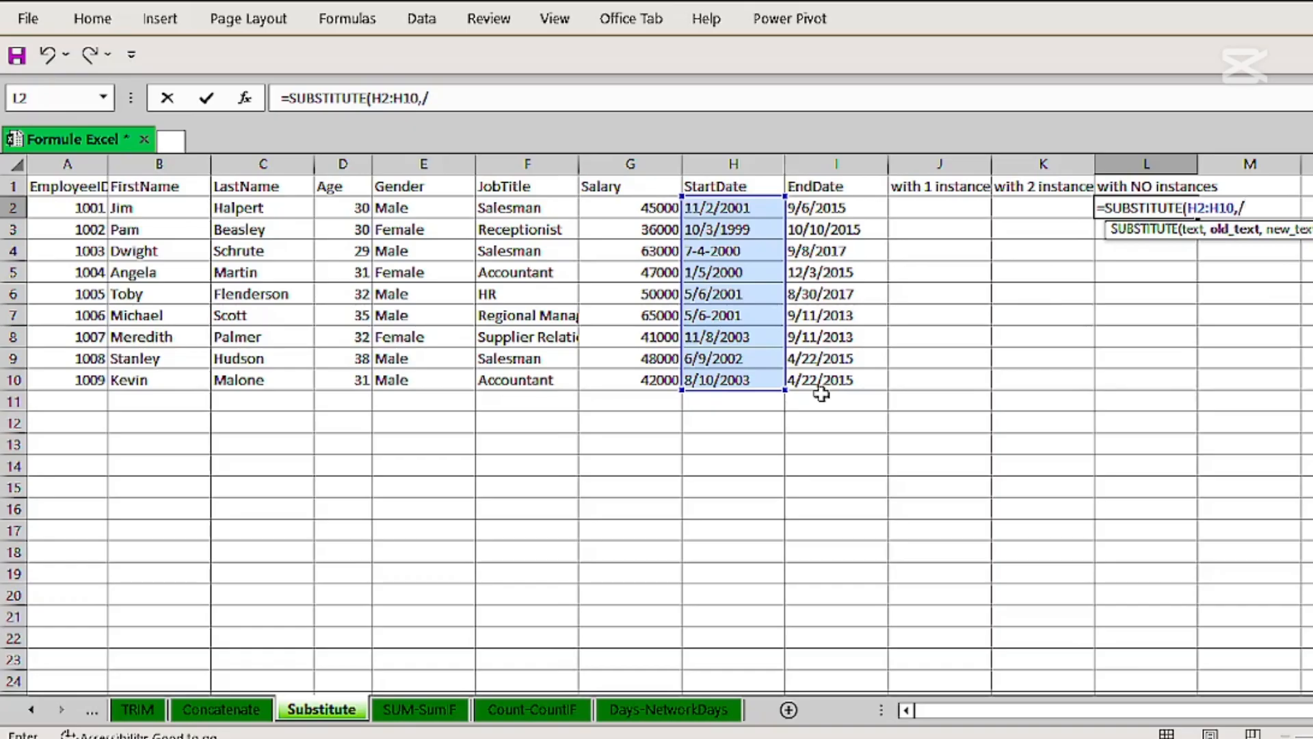
type("\"/\",")
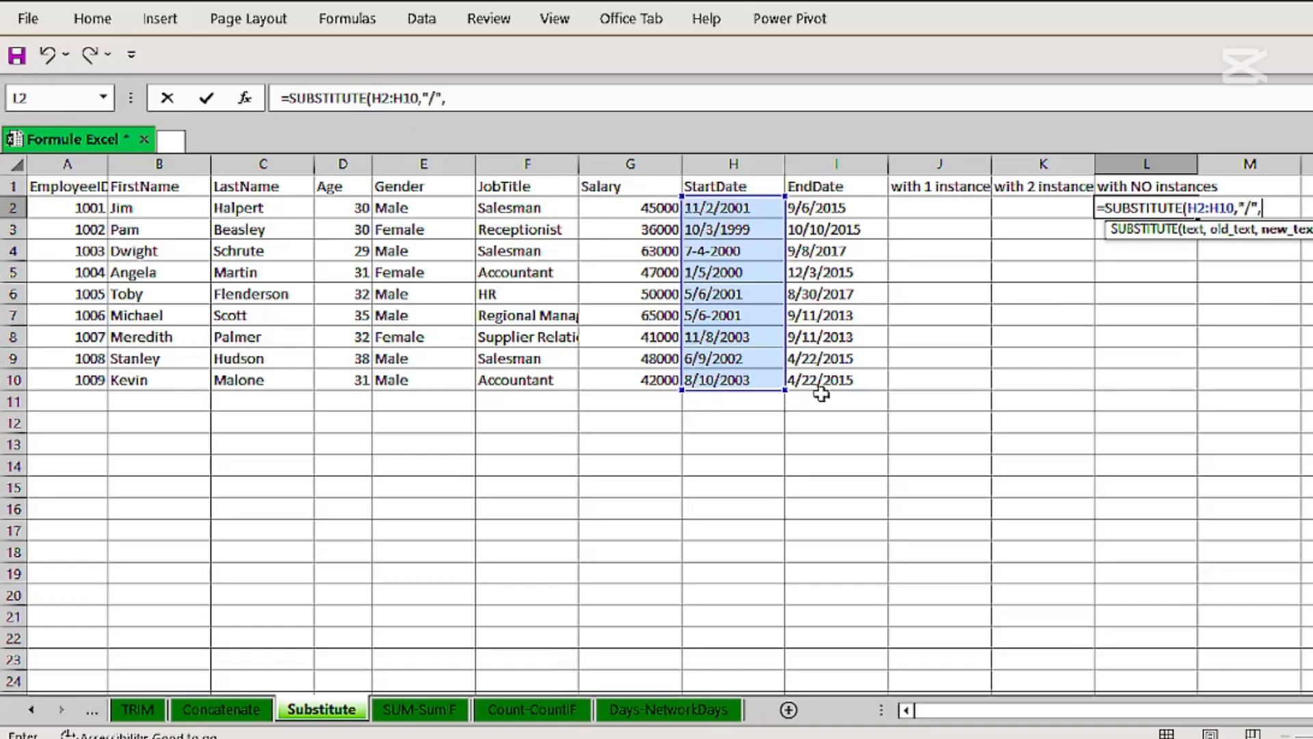
type("\"-\")")
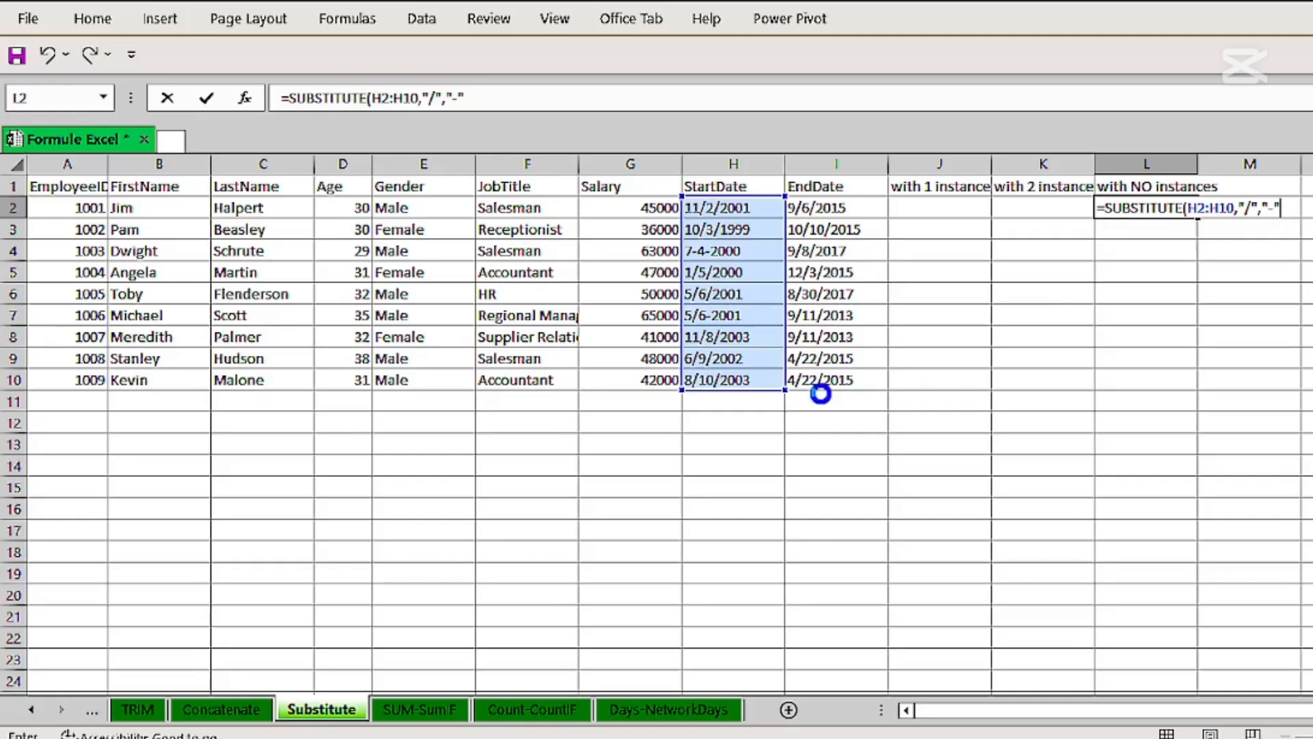
key("Return")
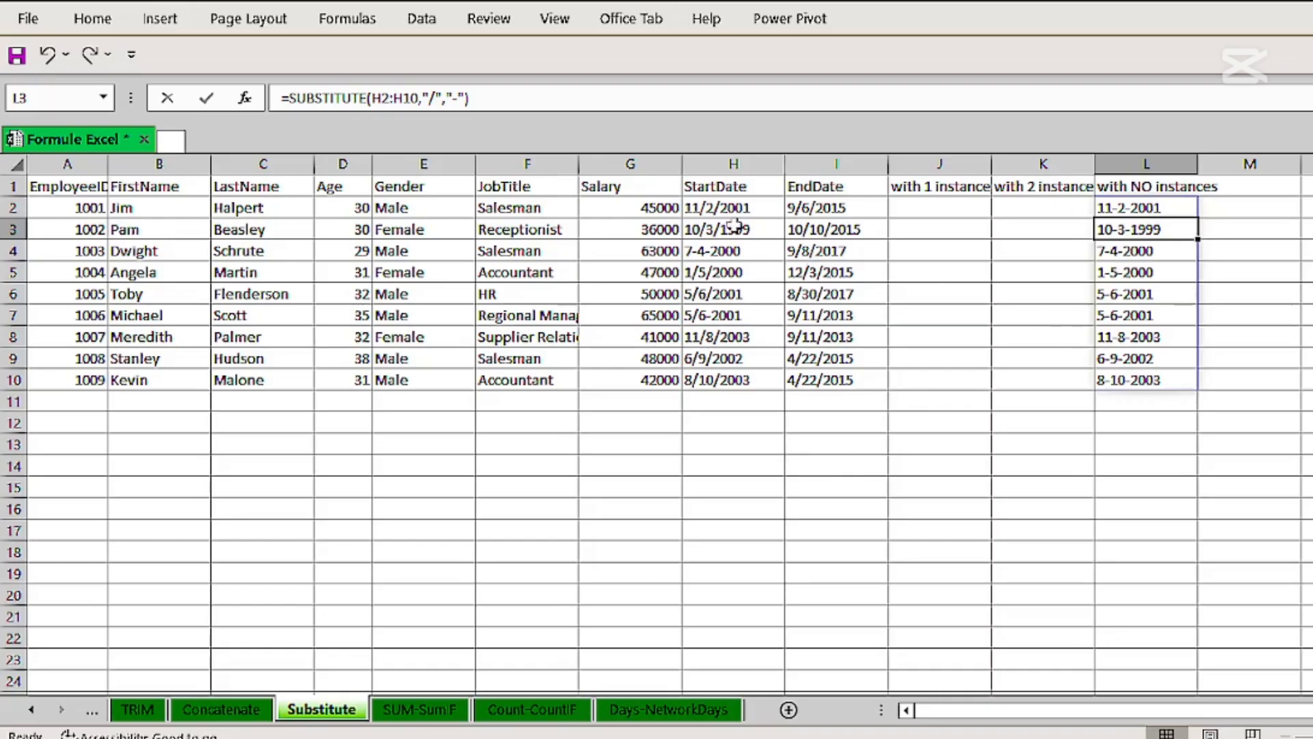
Start a SUBSTITUTE formula in J2, under "with 1 instance".
double_click(941, 208)
type("=su")
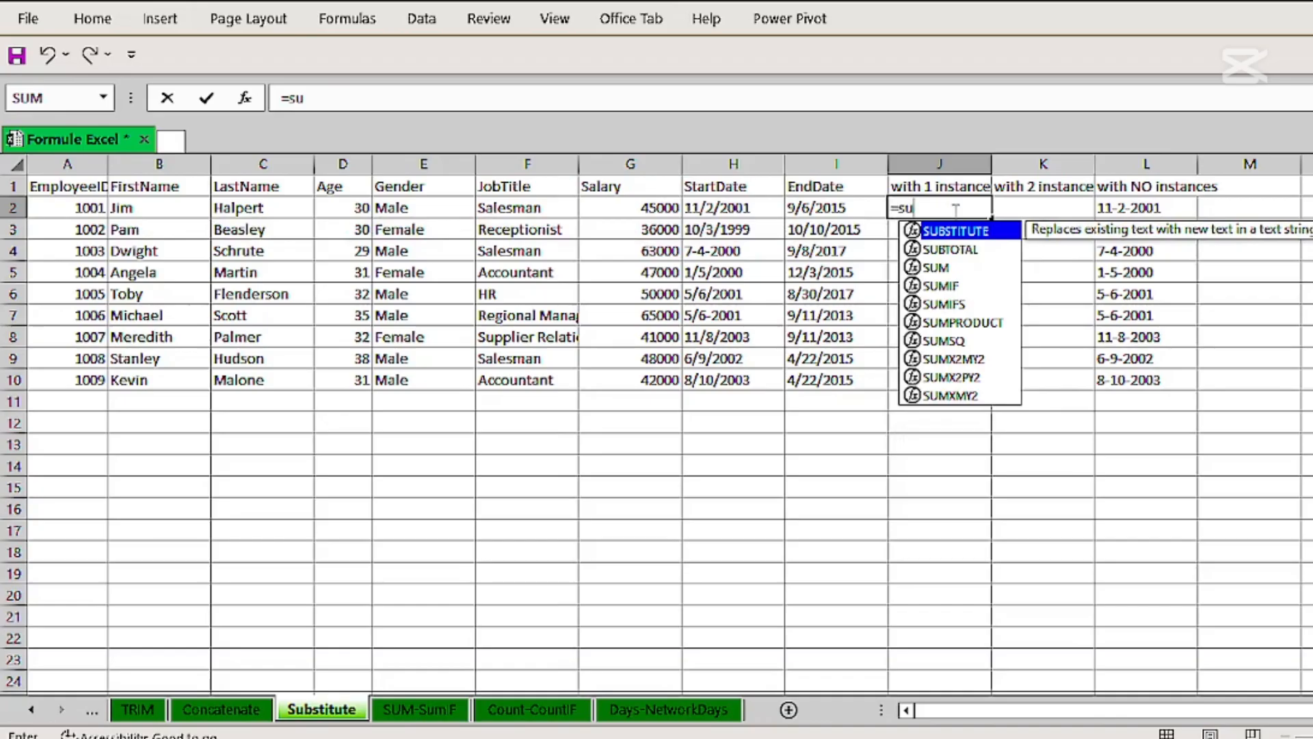
double_click(980, 233)
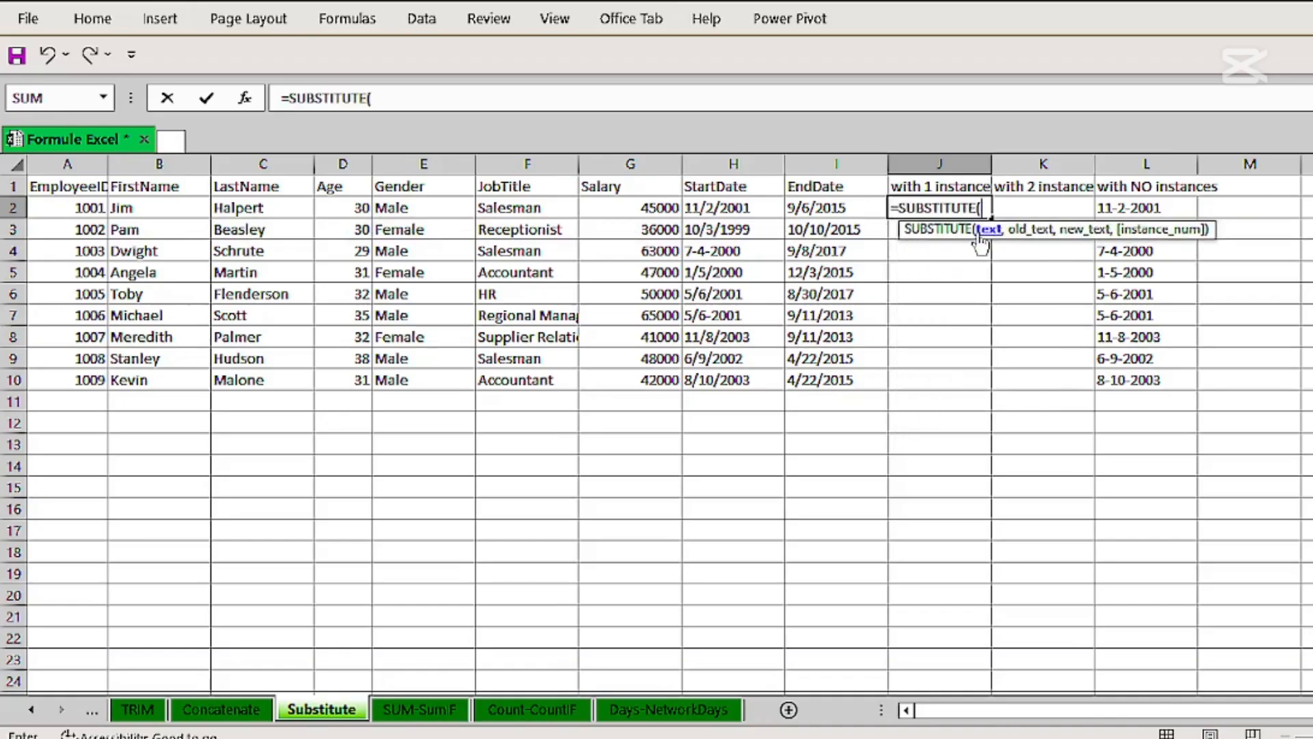
left_click_drag(719, 209, 730, 373)
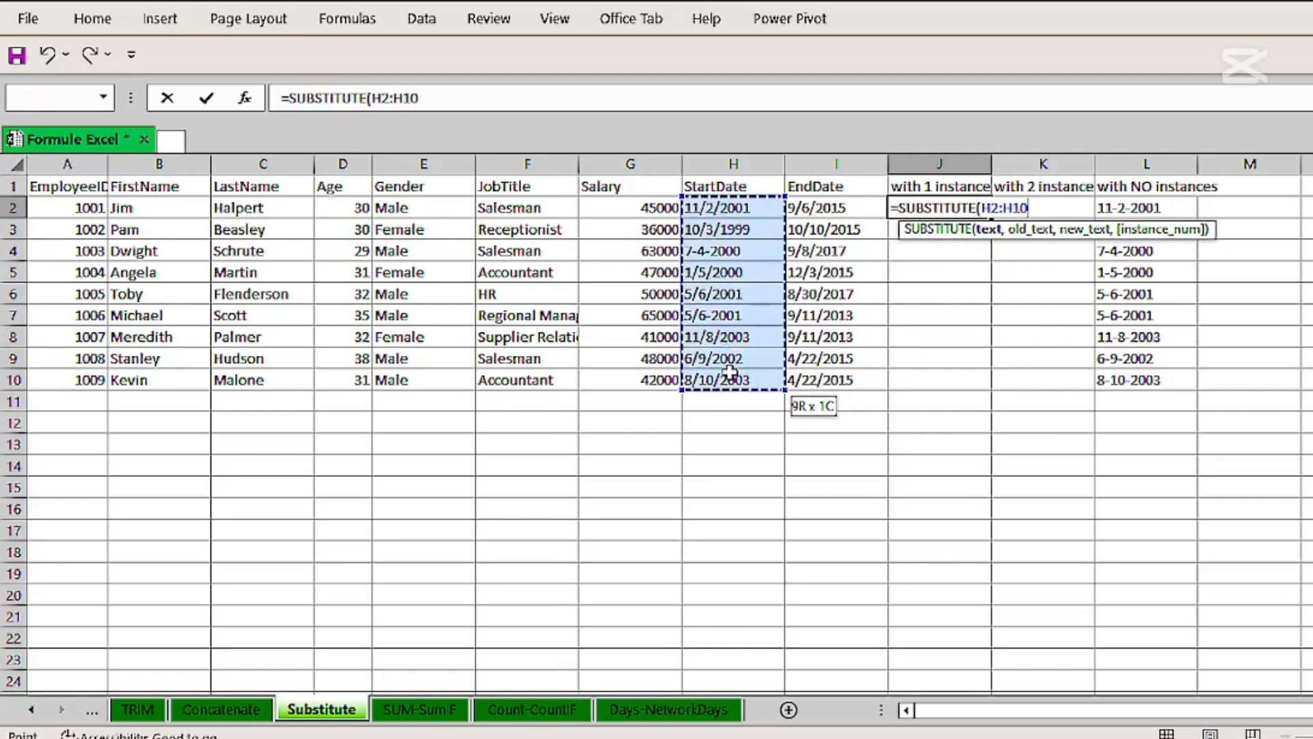
type(",")
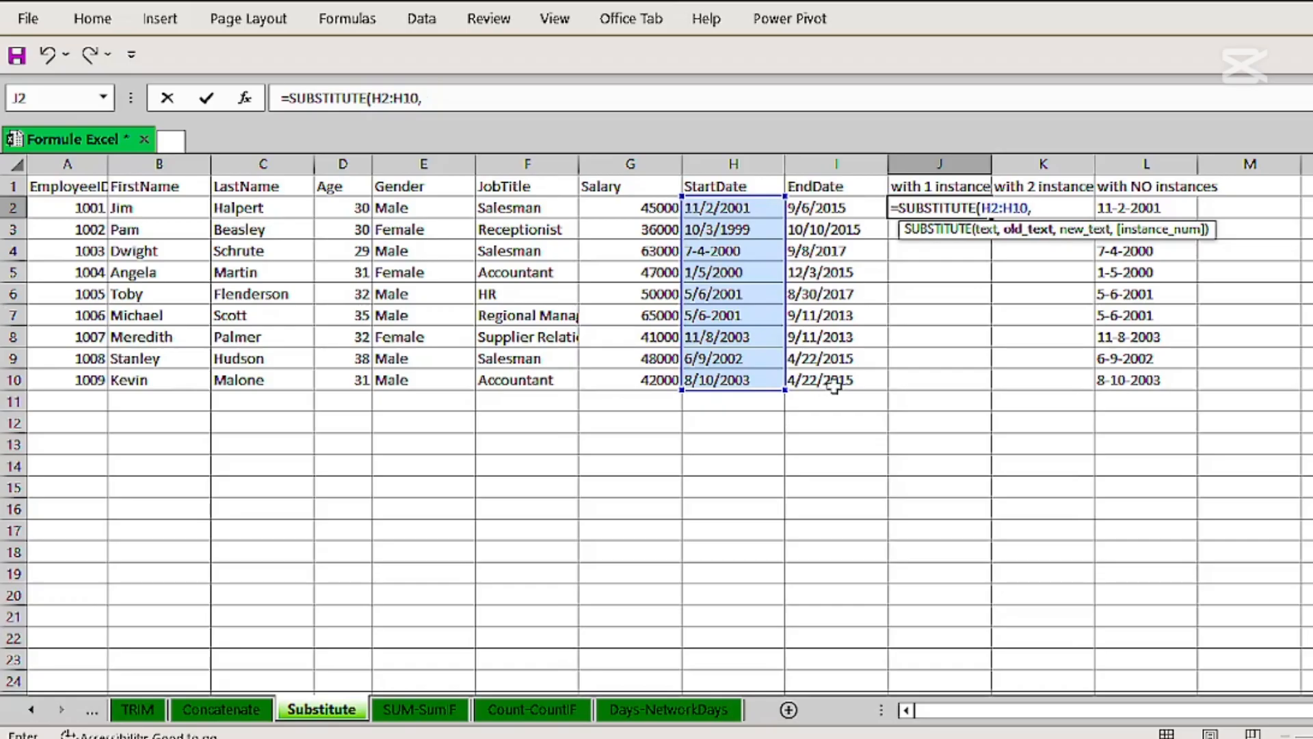
type("\"/")
key("BackSpace")
key("BackSpace")
key("BackSpace")
key("BackSpace")
key("BackSpace")
key("BackSpace")
key("BackSpace")
key("BackSpace")
key("BackSpace")
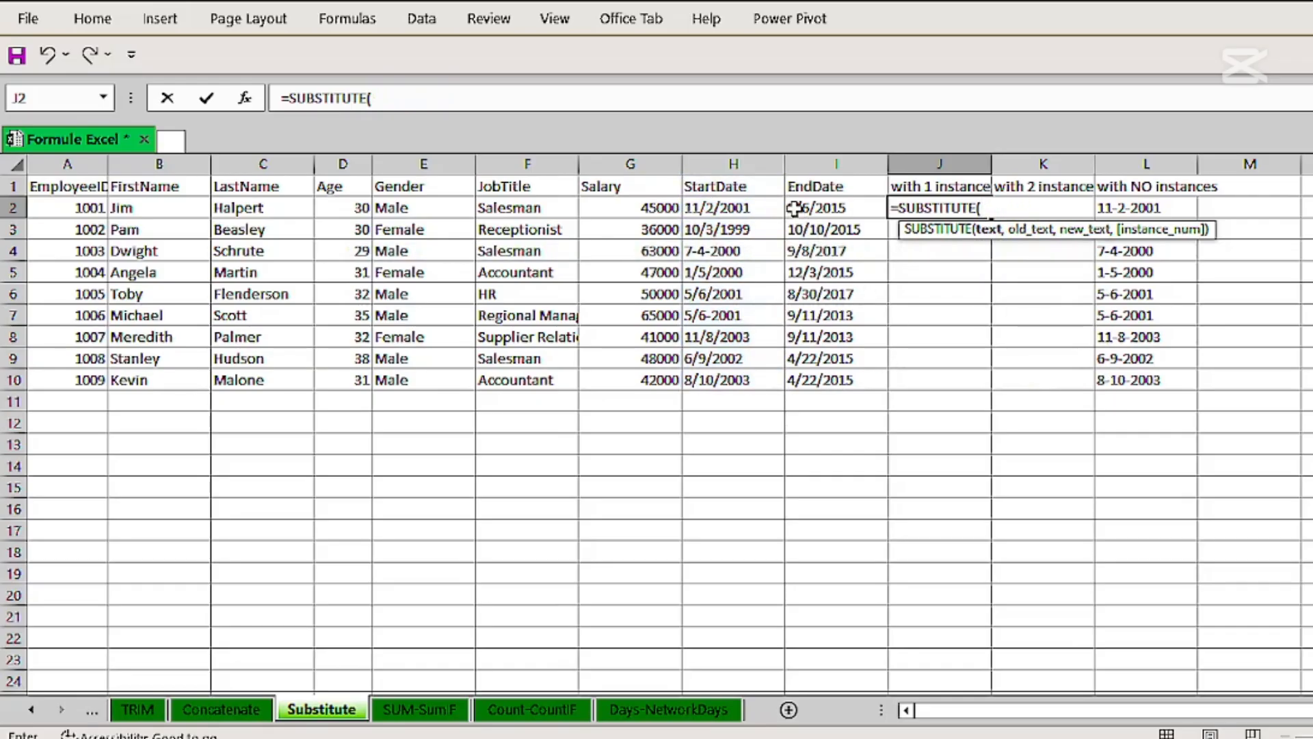
Complete the J2 formula as =SUBSTITUTE(I2:I10,"/","-") to replace the slashes in the end dates with hyphens.
left_click_drag(797, 208, 832, 374)
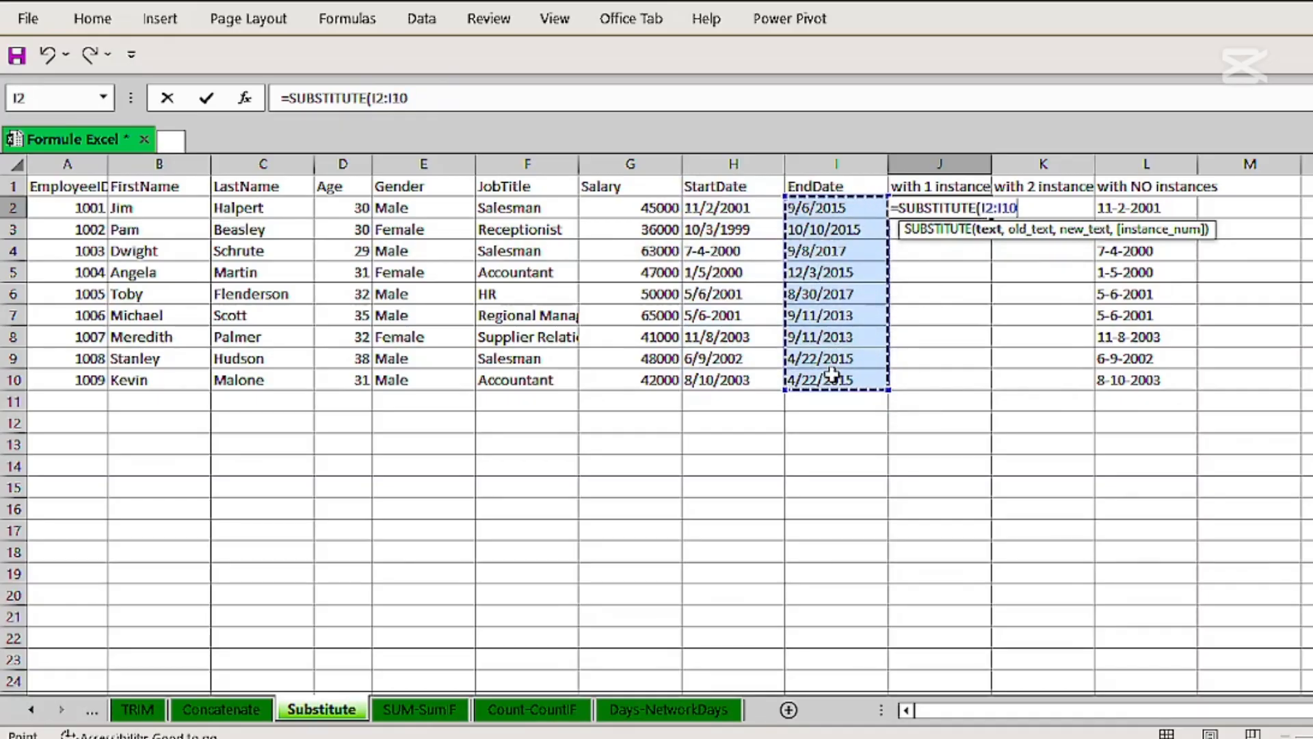
type(",\"/\"")
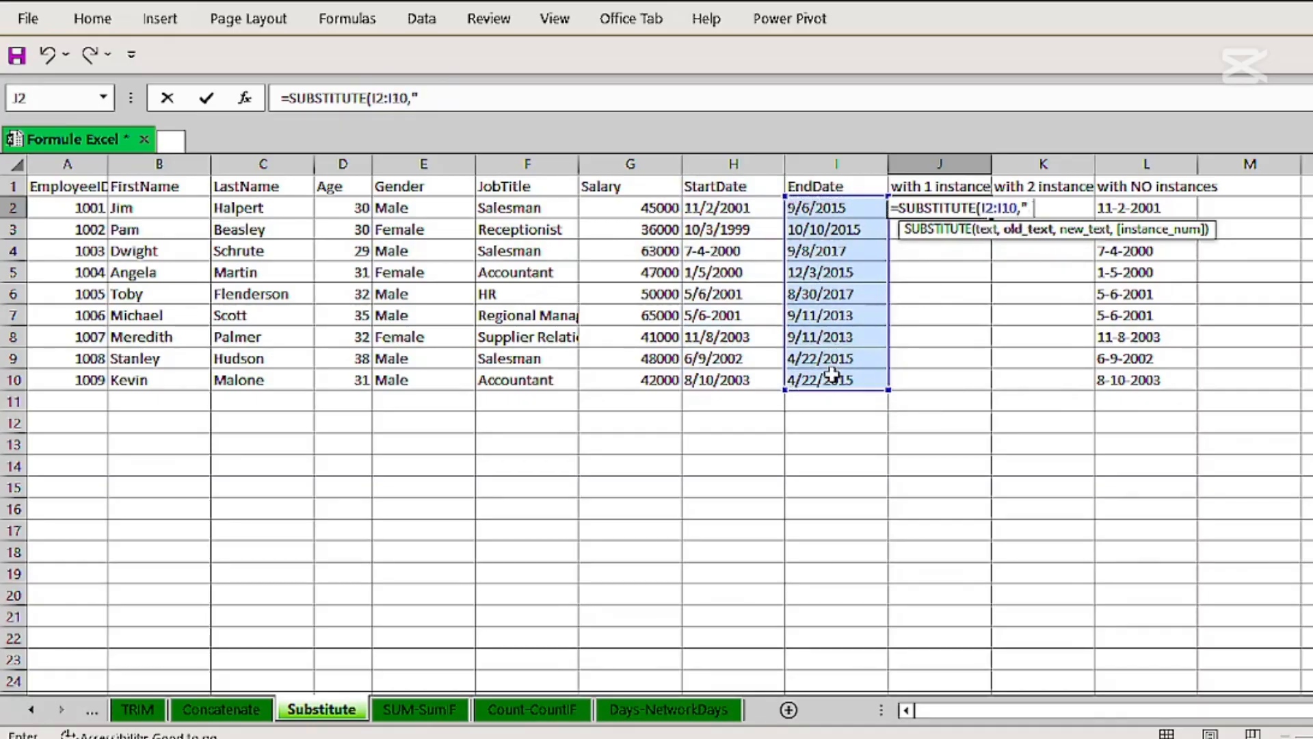
type(",\"")
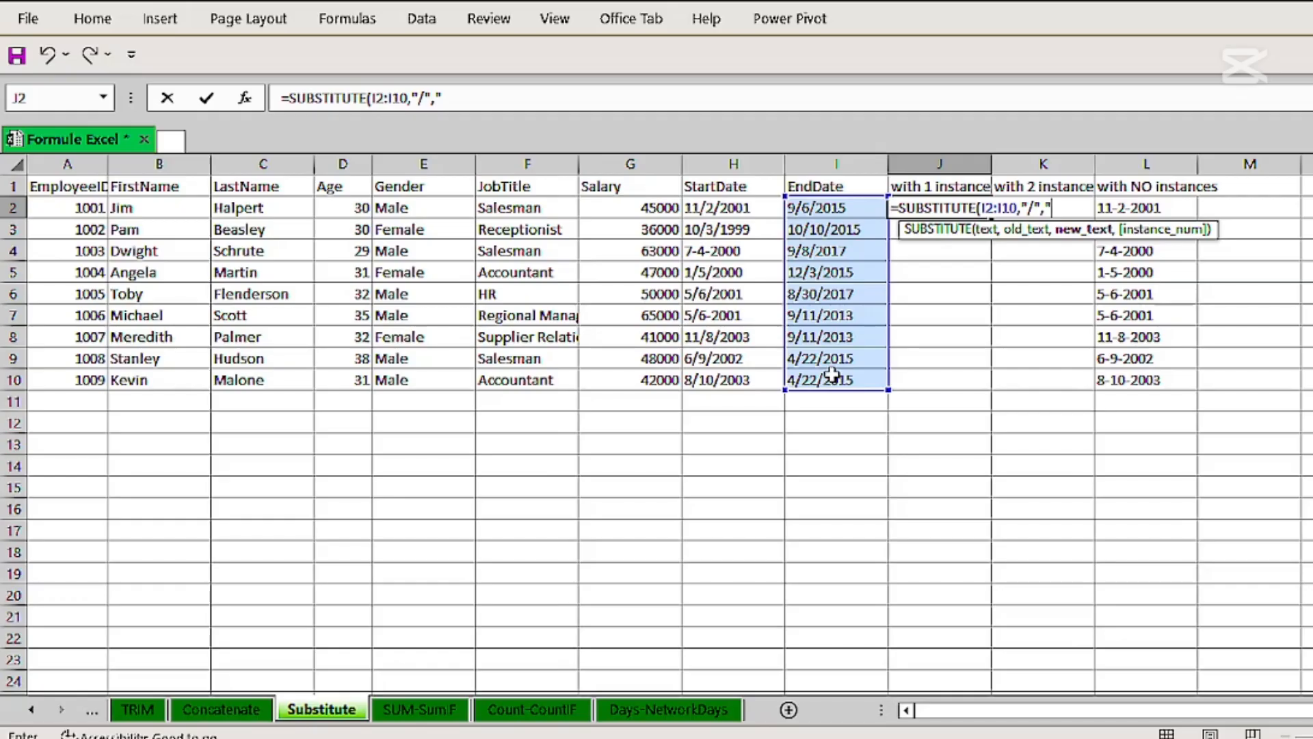
type("-\")")
key("Return")
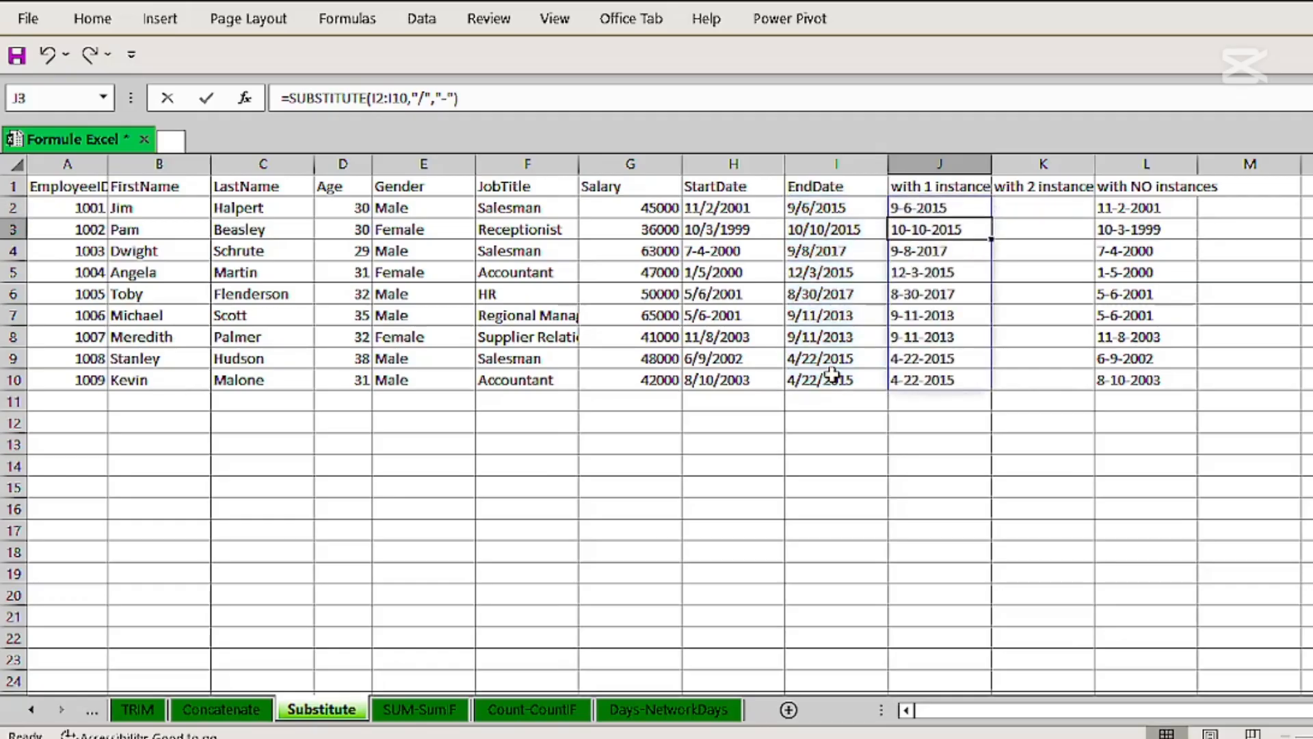
Add instance number 1 to the SUBSTITUTE formula in J2 so that only the first slash of each end date is replaced.
double_click(920, 208)
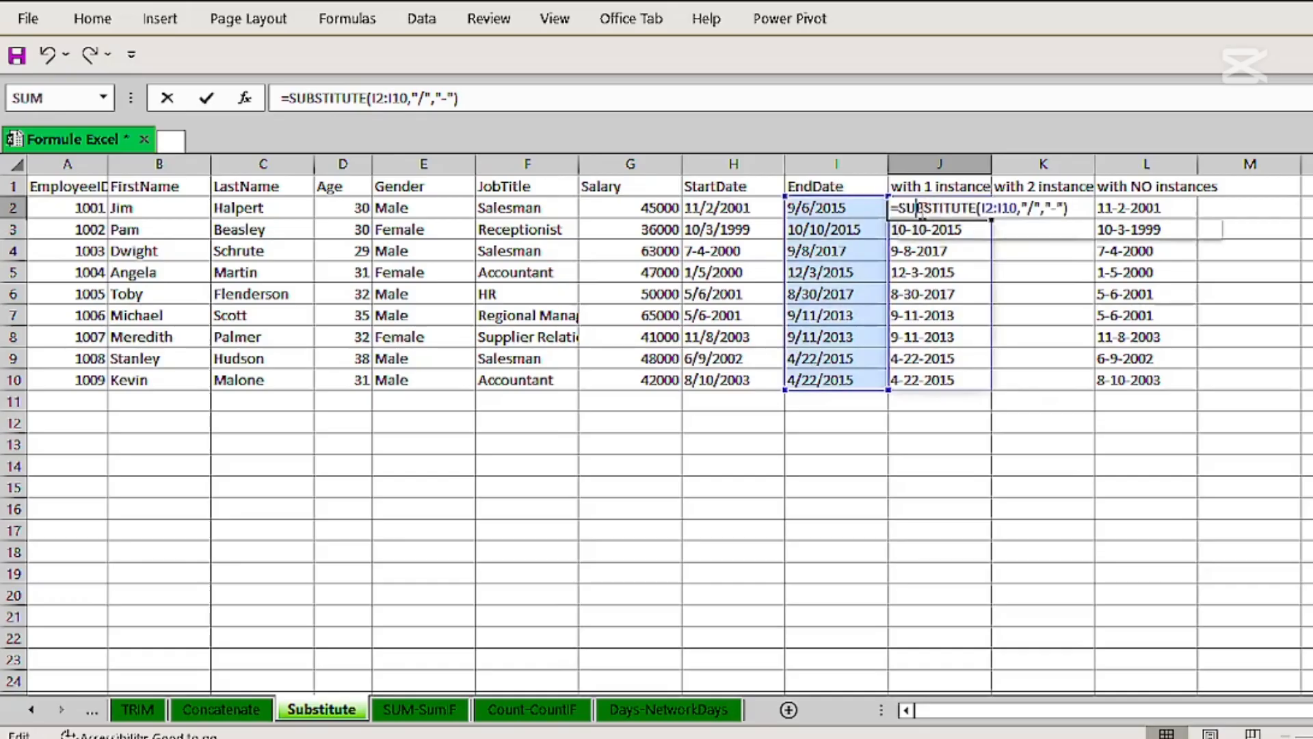
left_click(1064, 208)
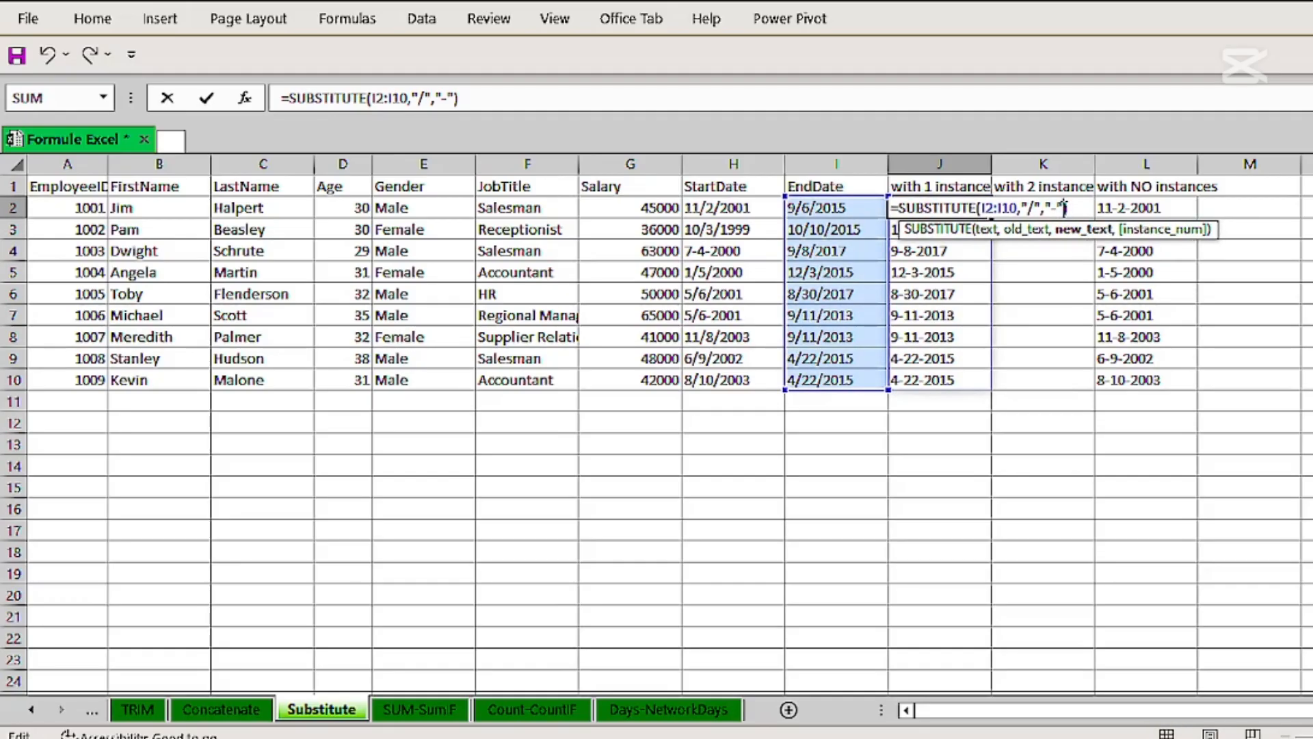
type(",")
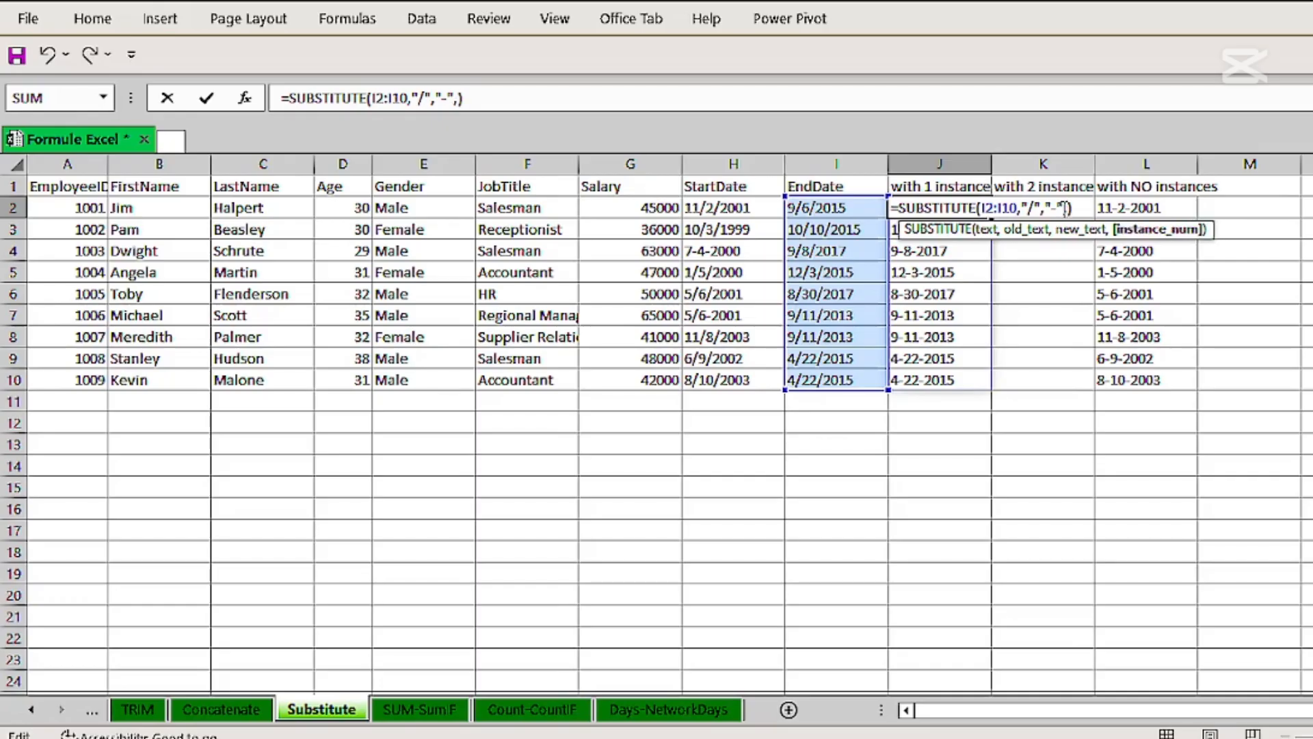
type("1")
left_click(1033, 212)
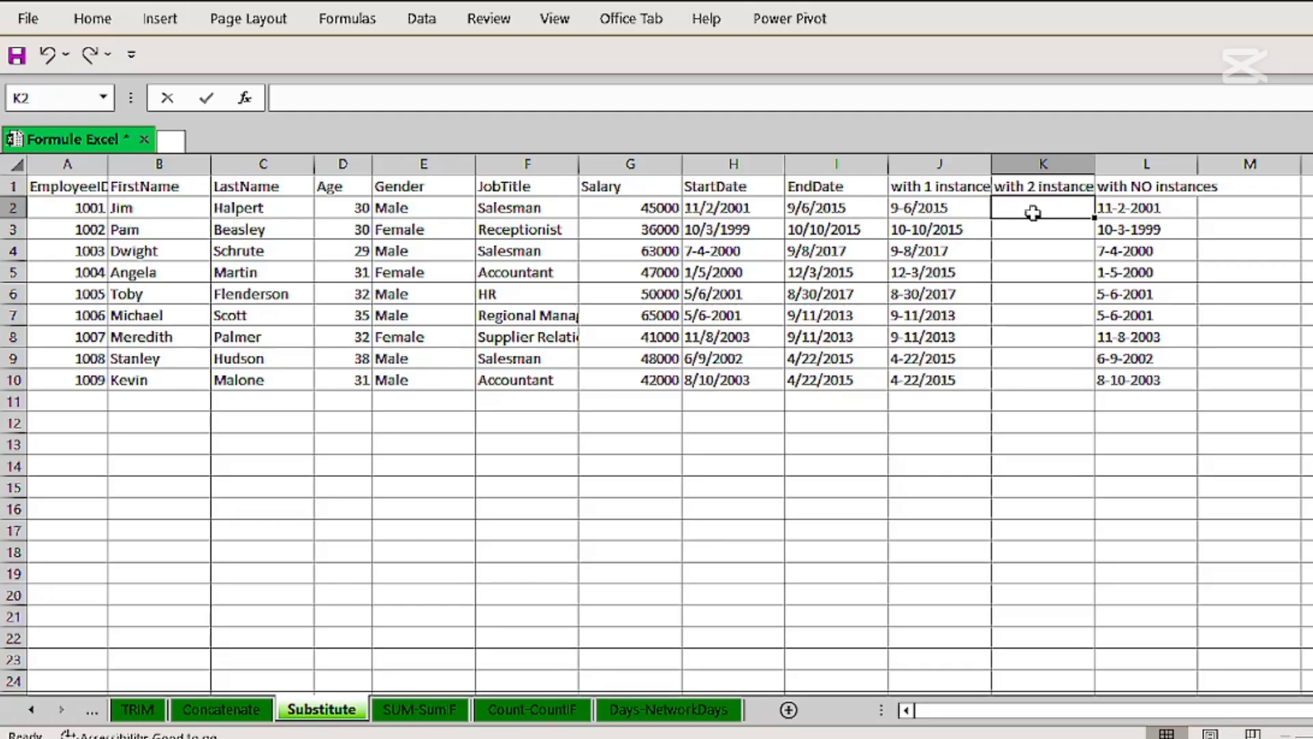
left_click(904, 201)
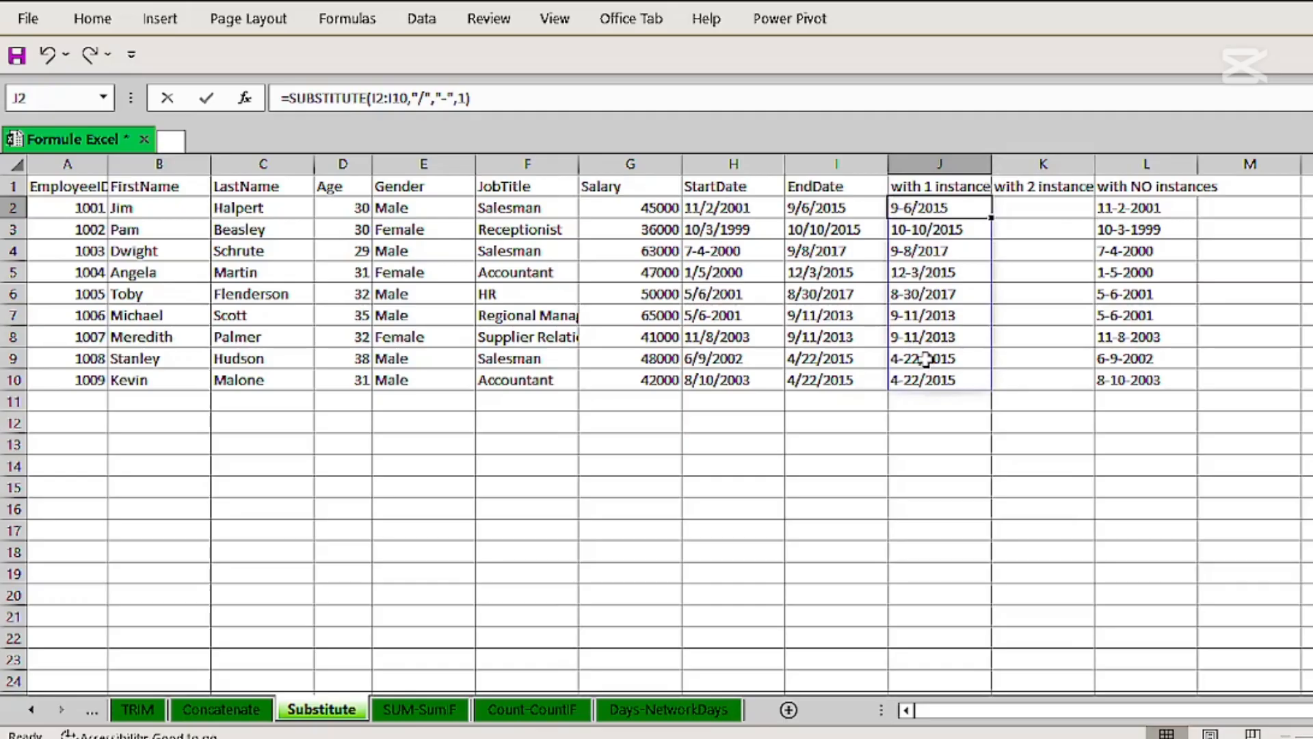
Enter =SUBSTITUTE(I2:I10,"/","-",2) in K2, under "with 2 instance", to replace only the second slash of each end date.
left_click(1044, 208)
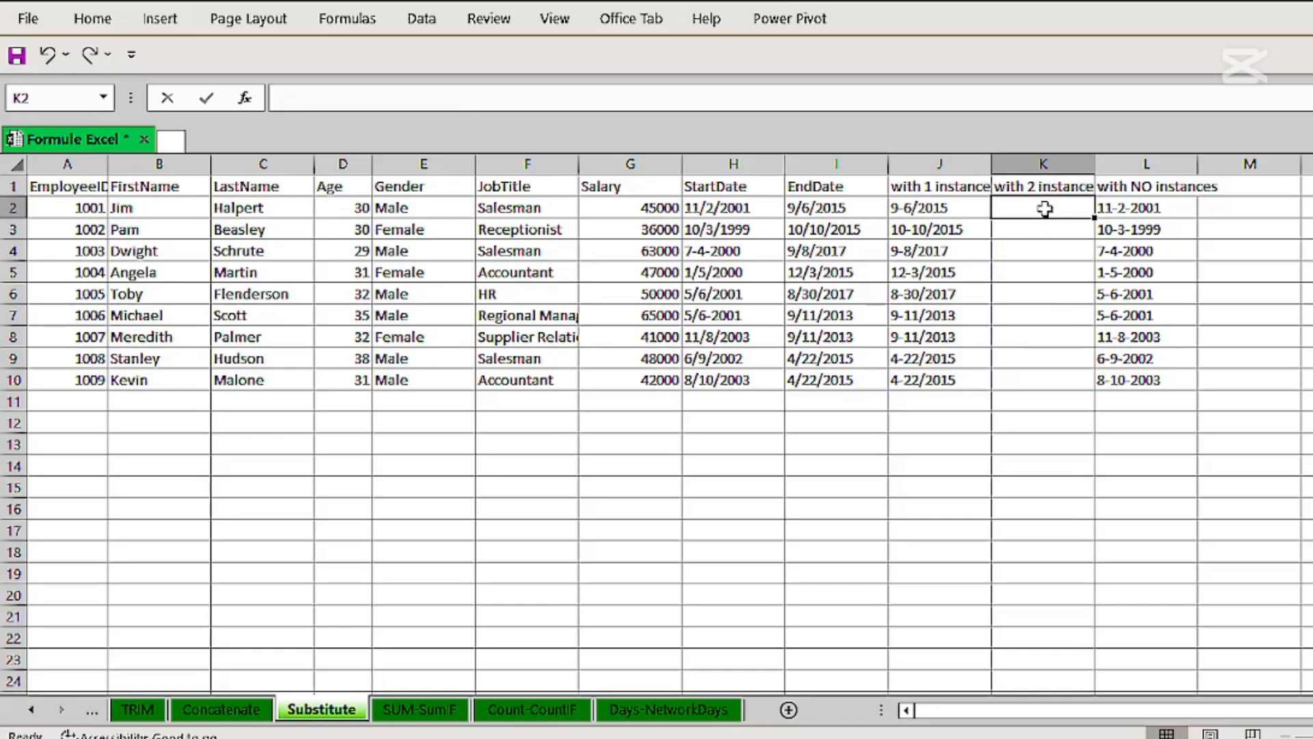
type("=su")
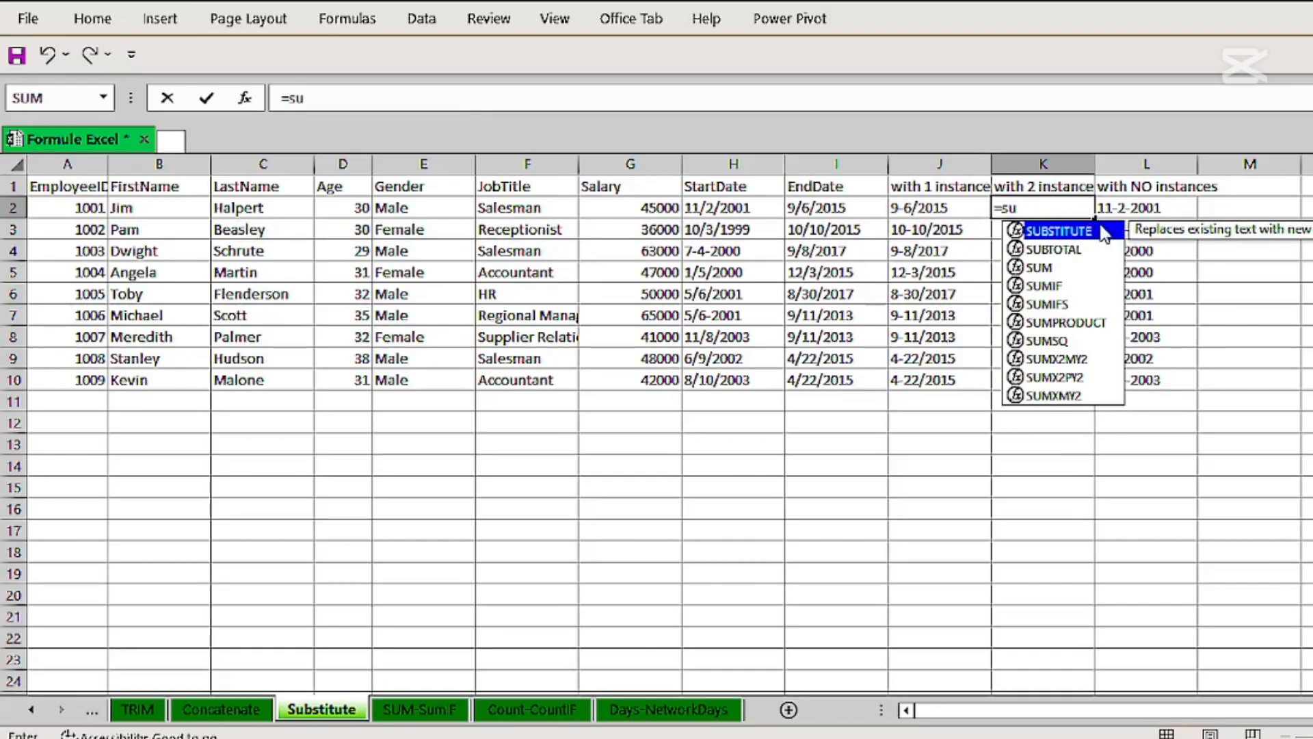
double_click(1058, 231)
left_click_drag(820, 208, 821, 376)
type(",")
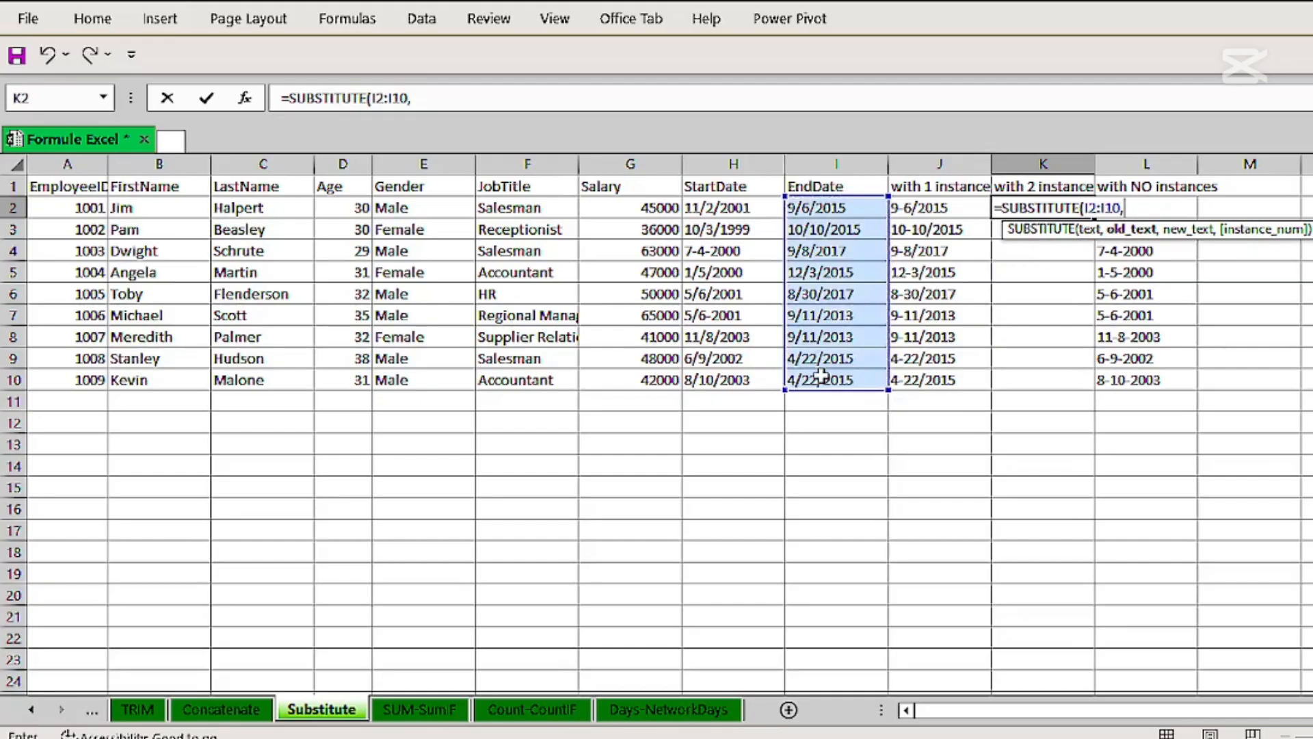
type("\"/\",\"-")
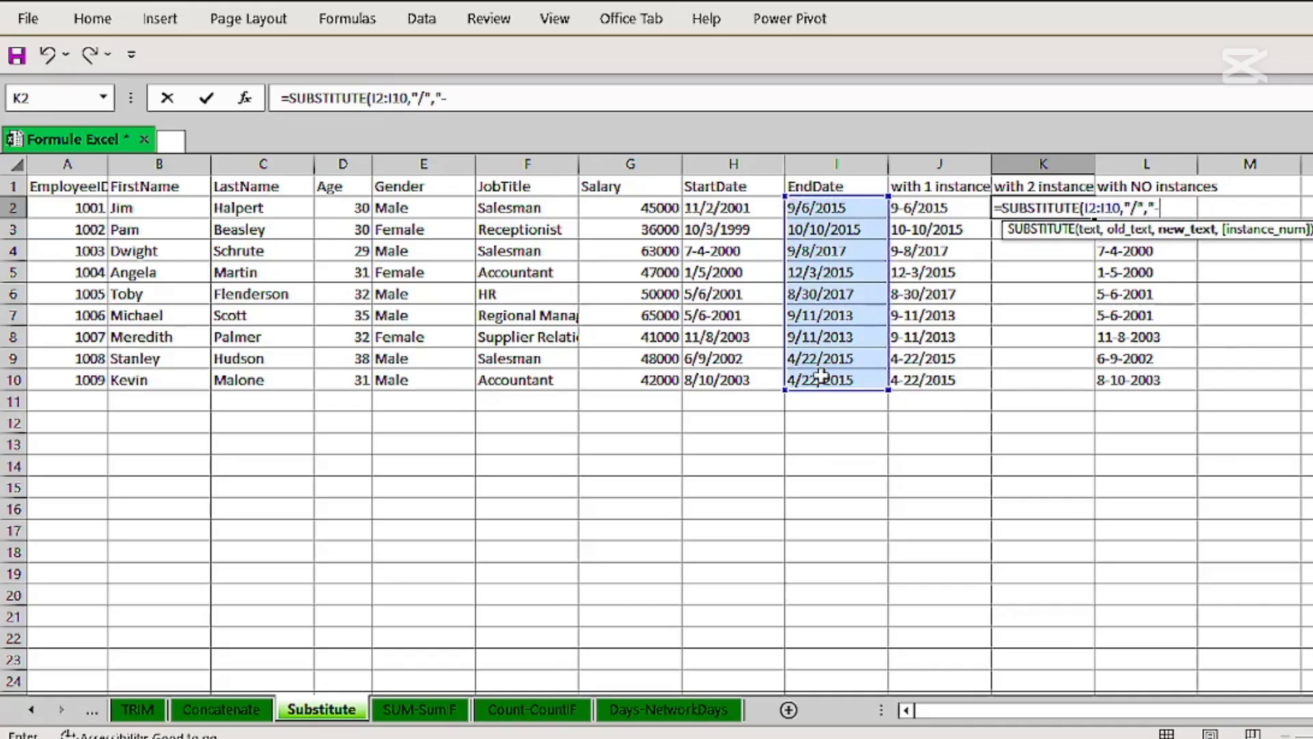
type("\",2)")
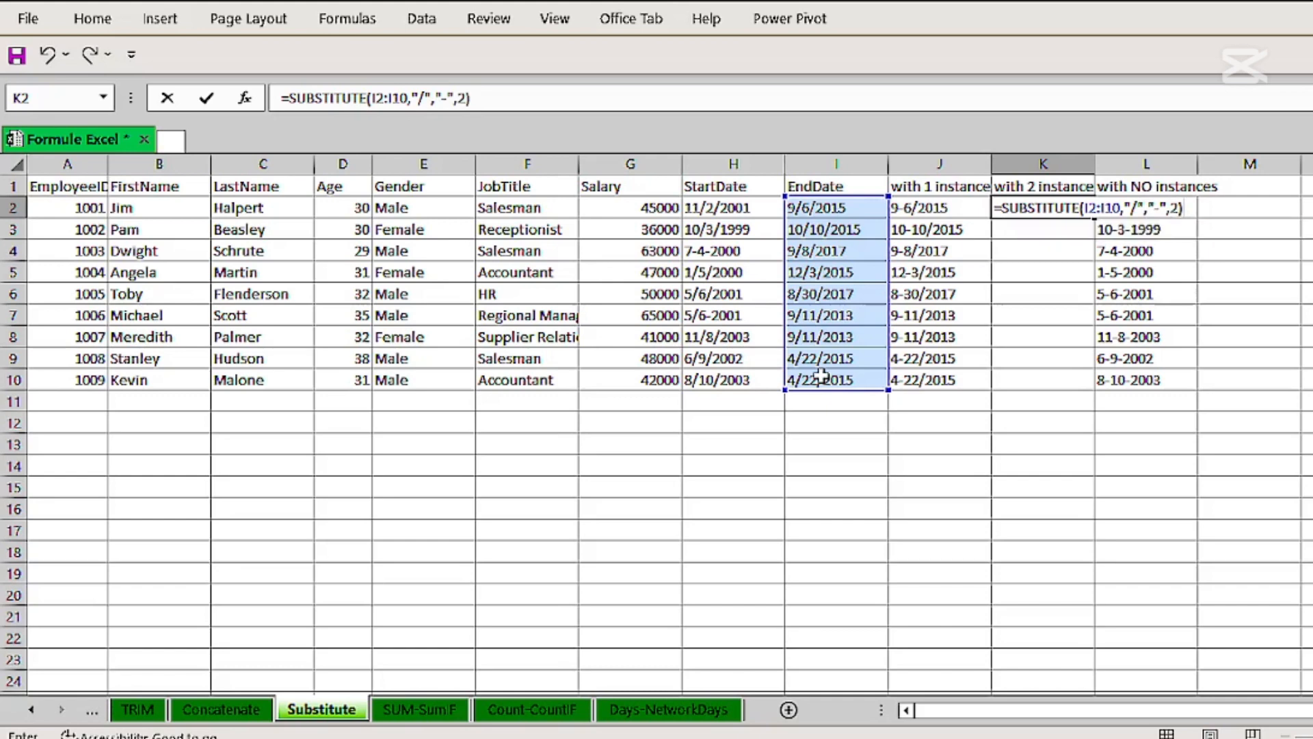
key("Return")
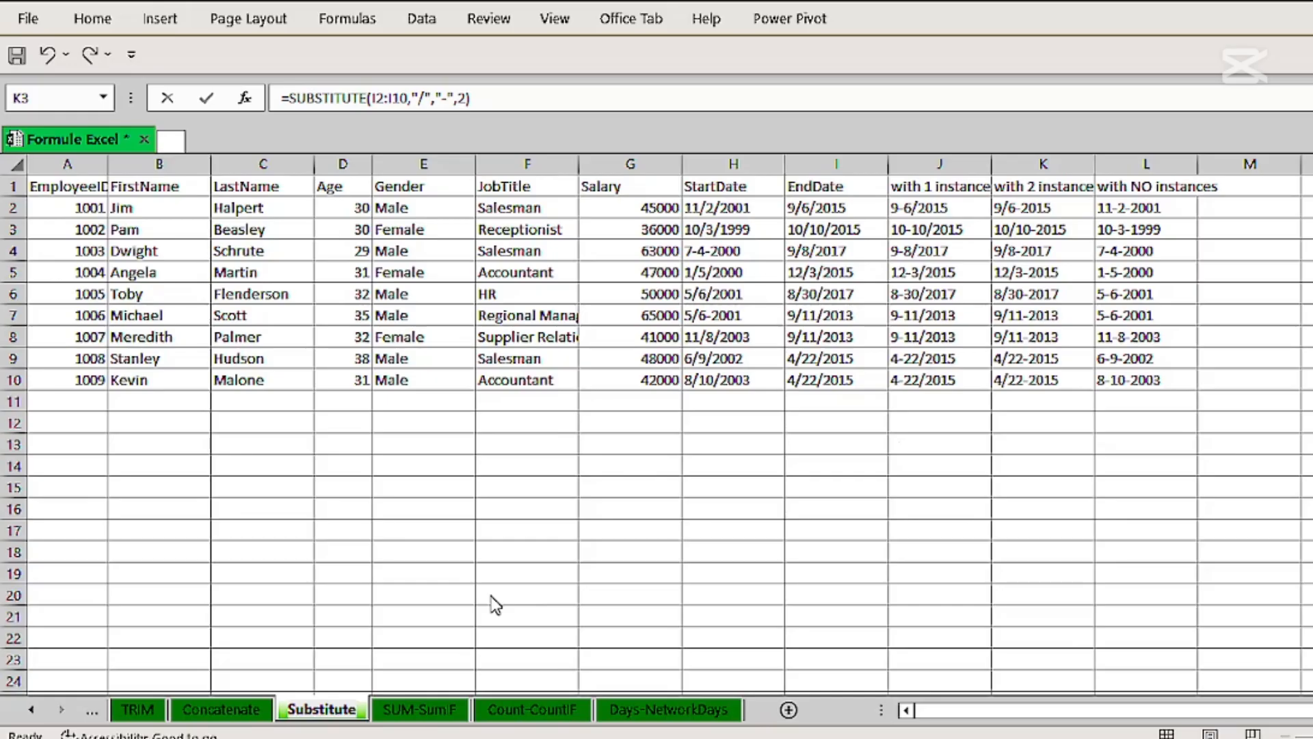
Switch to the SUM-SumIF sheet and go through the SUM, SUMIF and SUMIFS column headings.
left_click(422, 701)
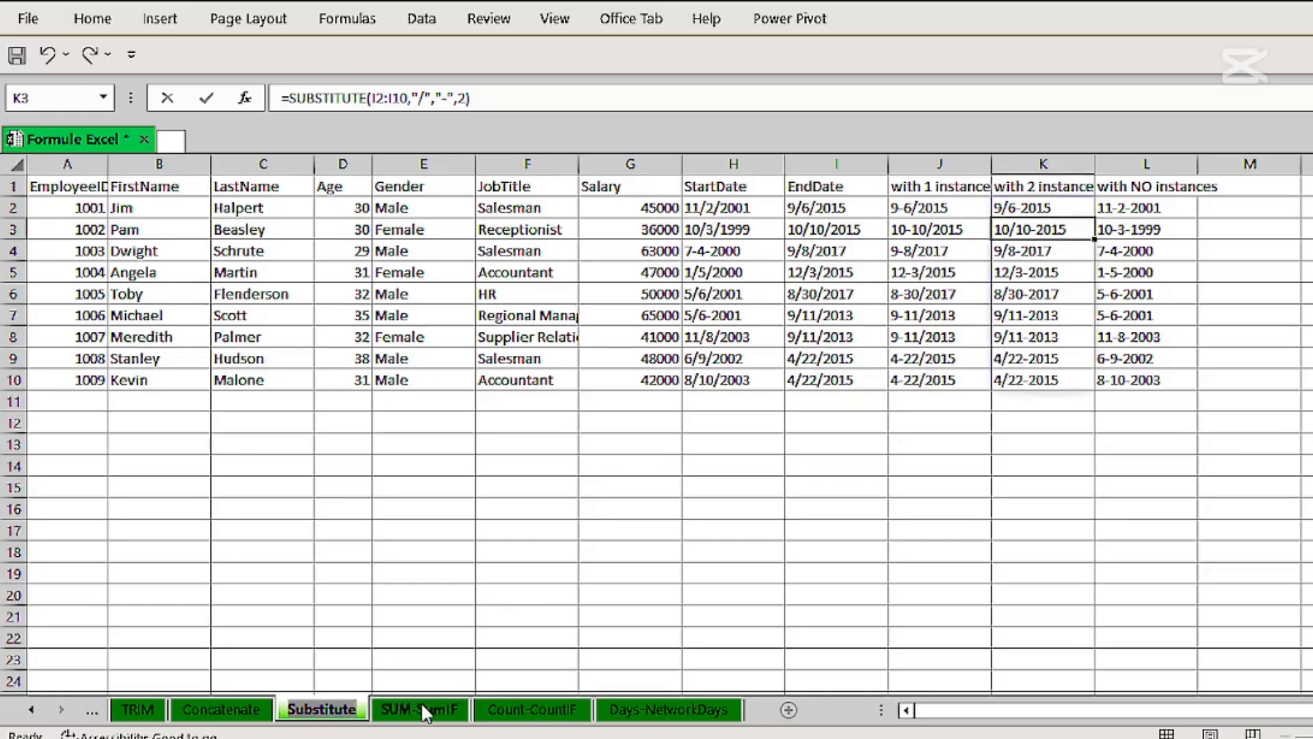
left_click(944, 186)
left_click(1018, 182)
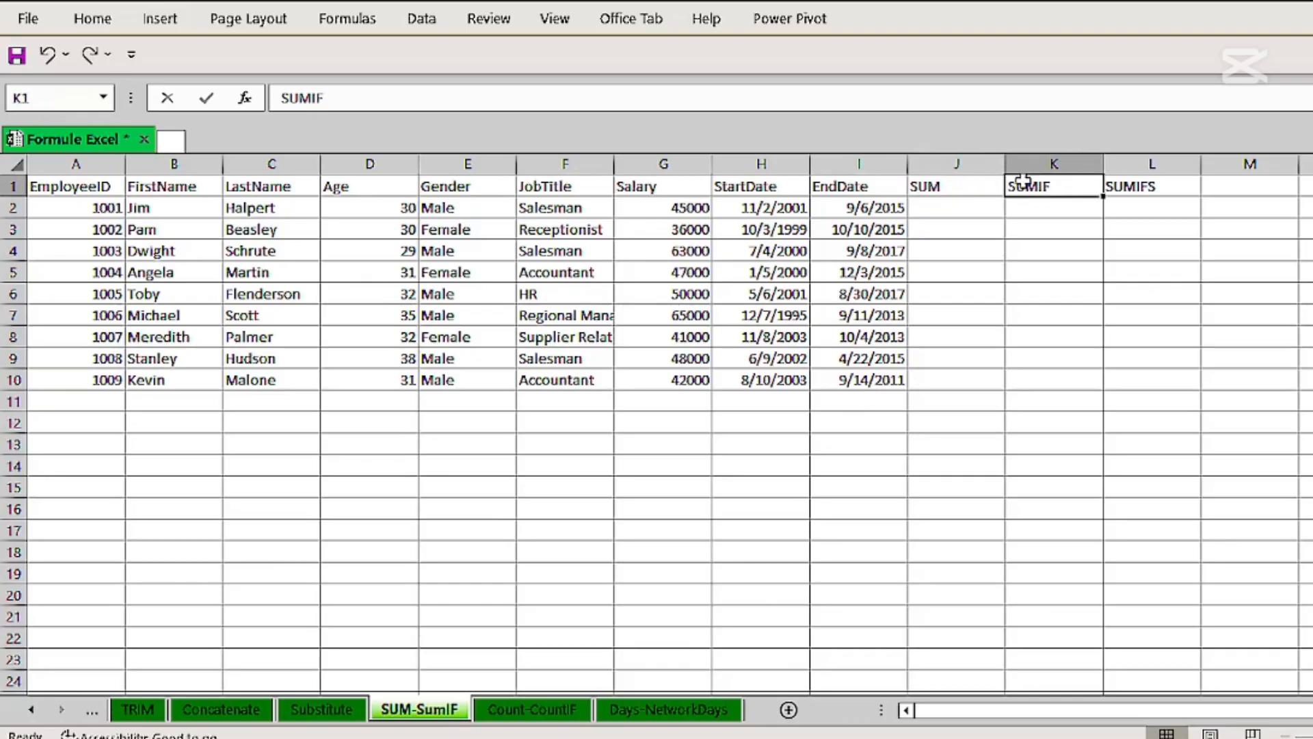
left_click(1142, 185)
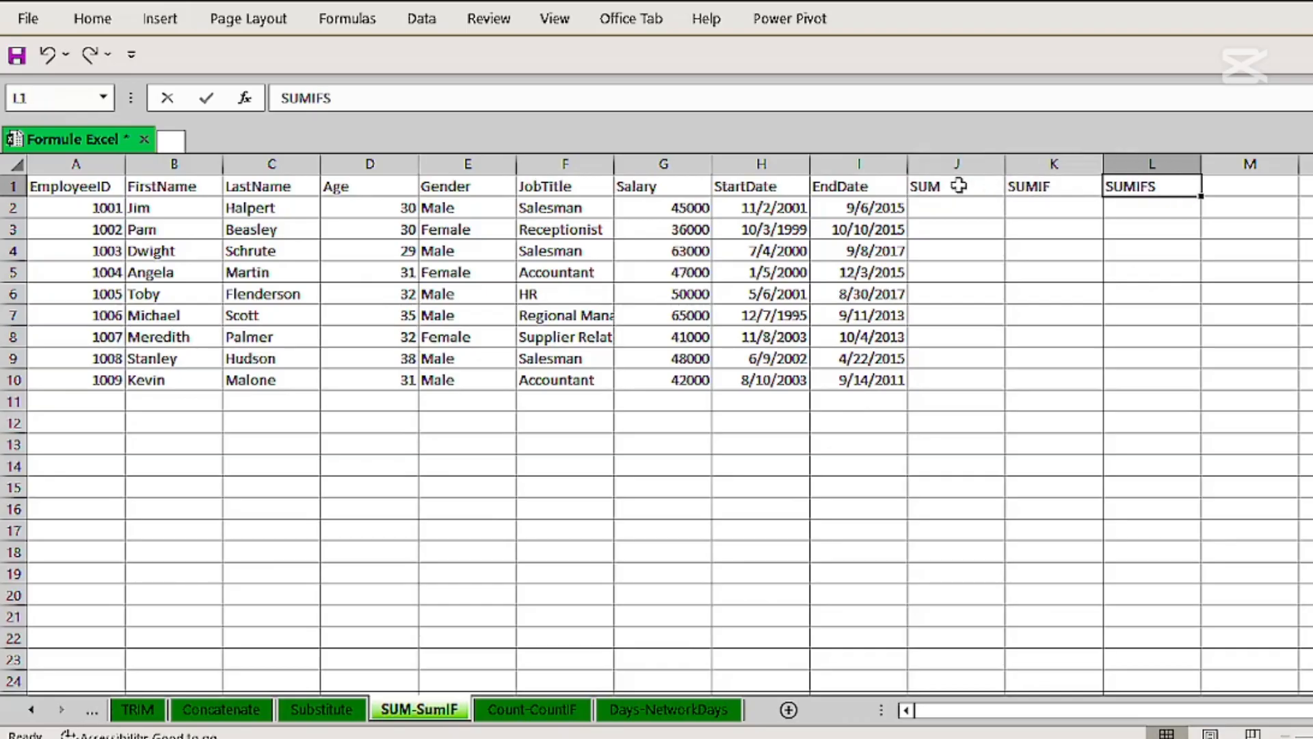
left_click(959, 185)
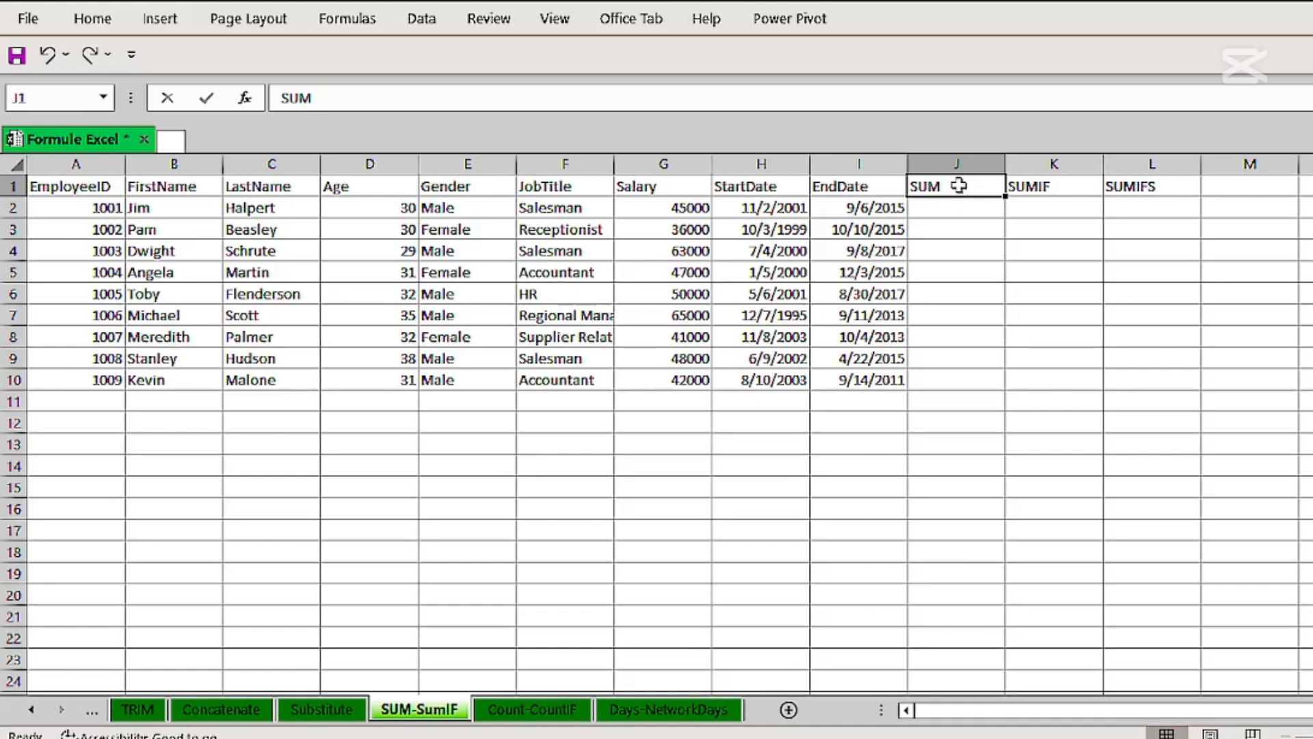
left_click(1033, 188)
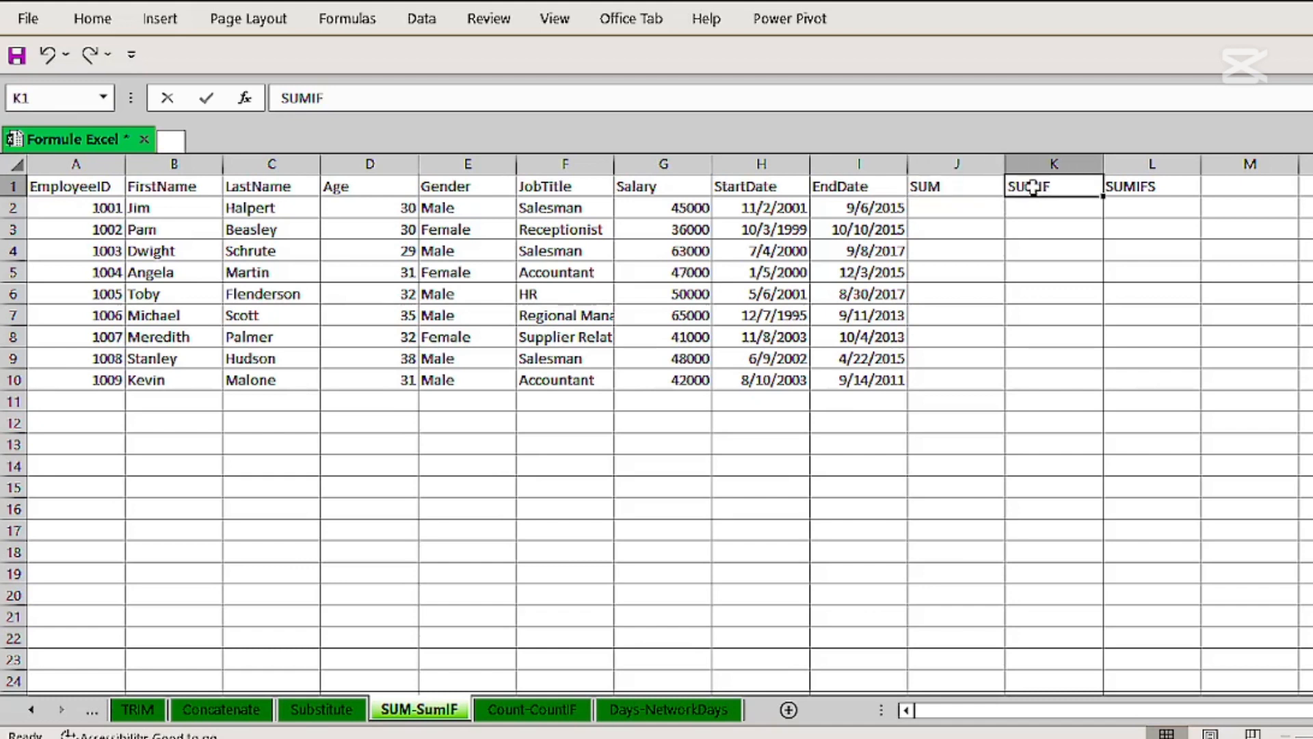
left_click(1128, 192)
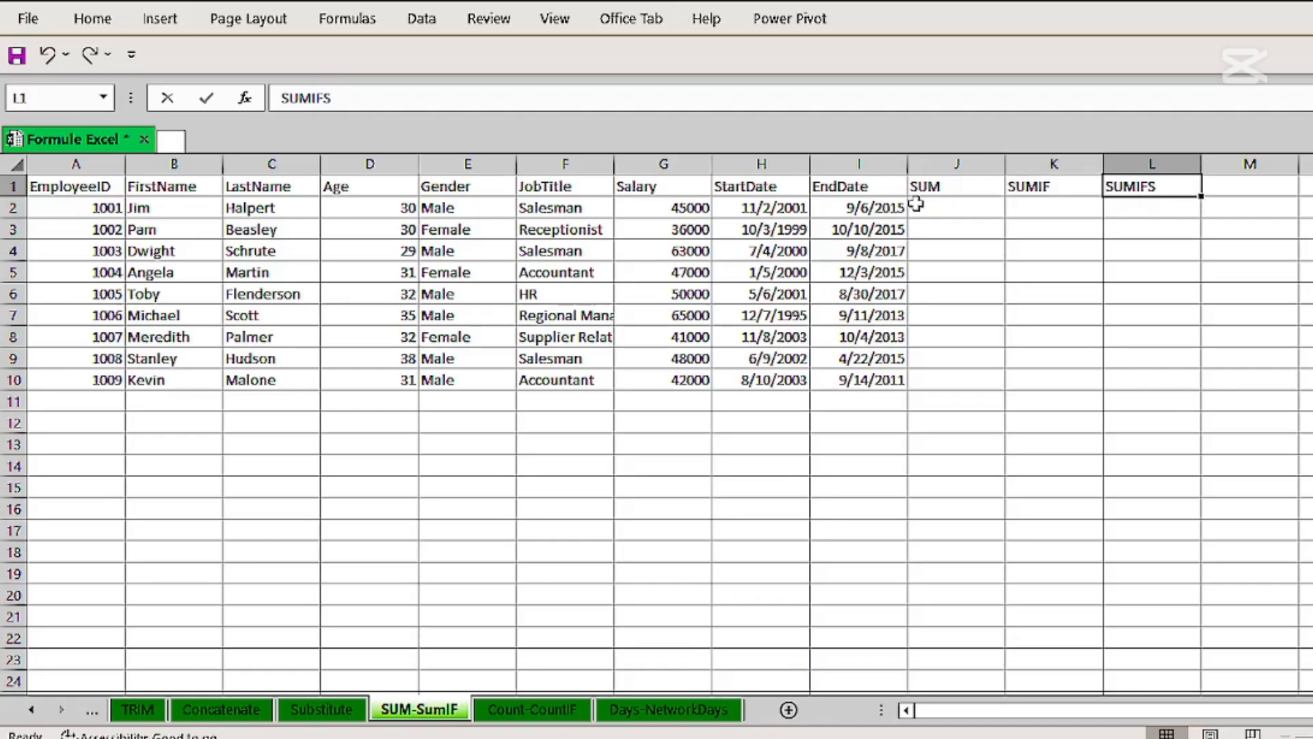
Total the salaries in G2:G10 with a SUM formula in J2, under the SUM heading.
double_click(946, 210)
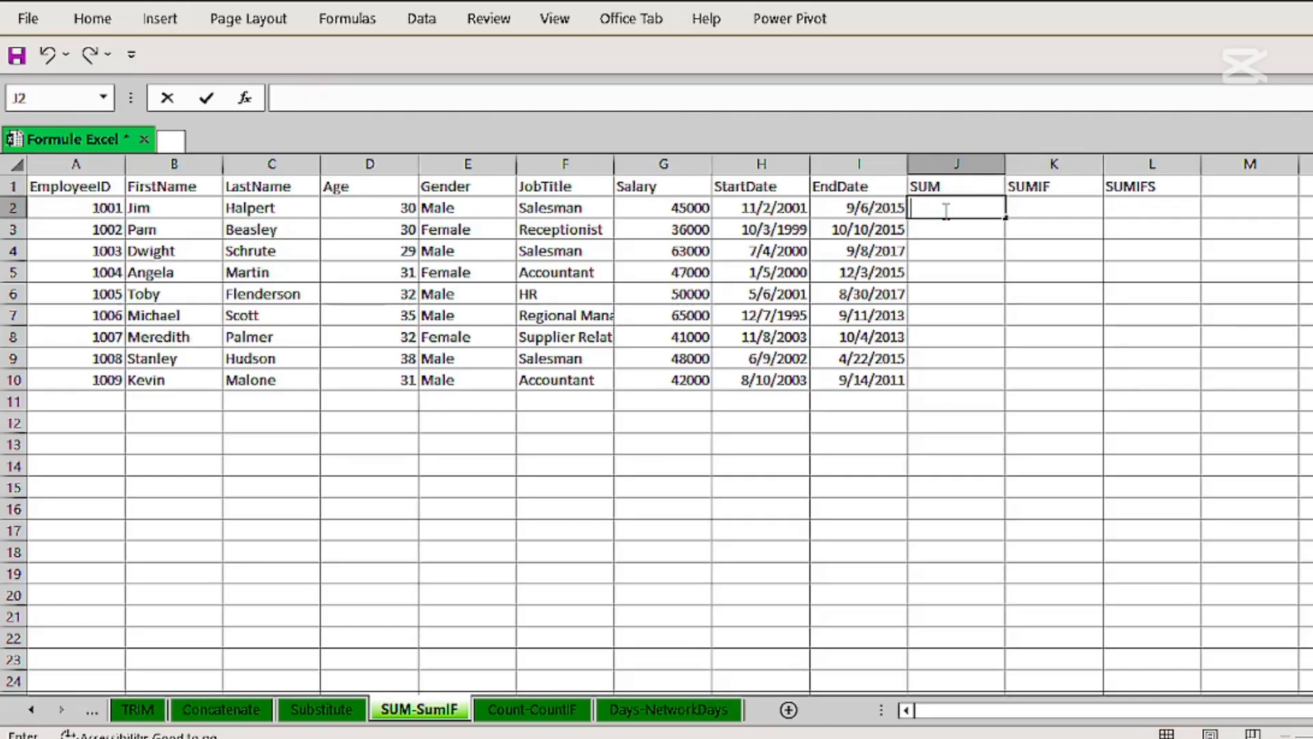
type("=sum")
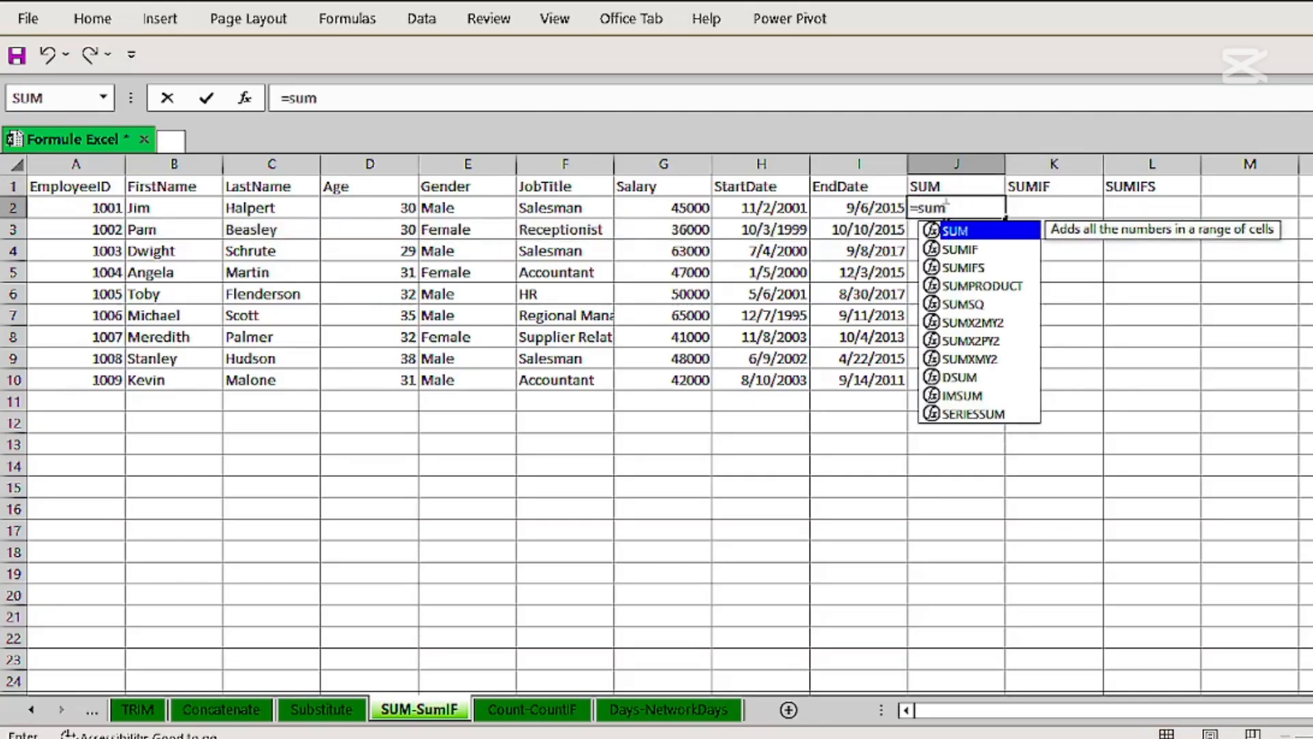
double_click(984, 231)
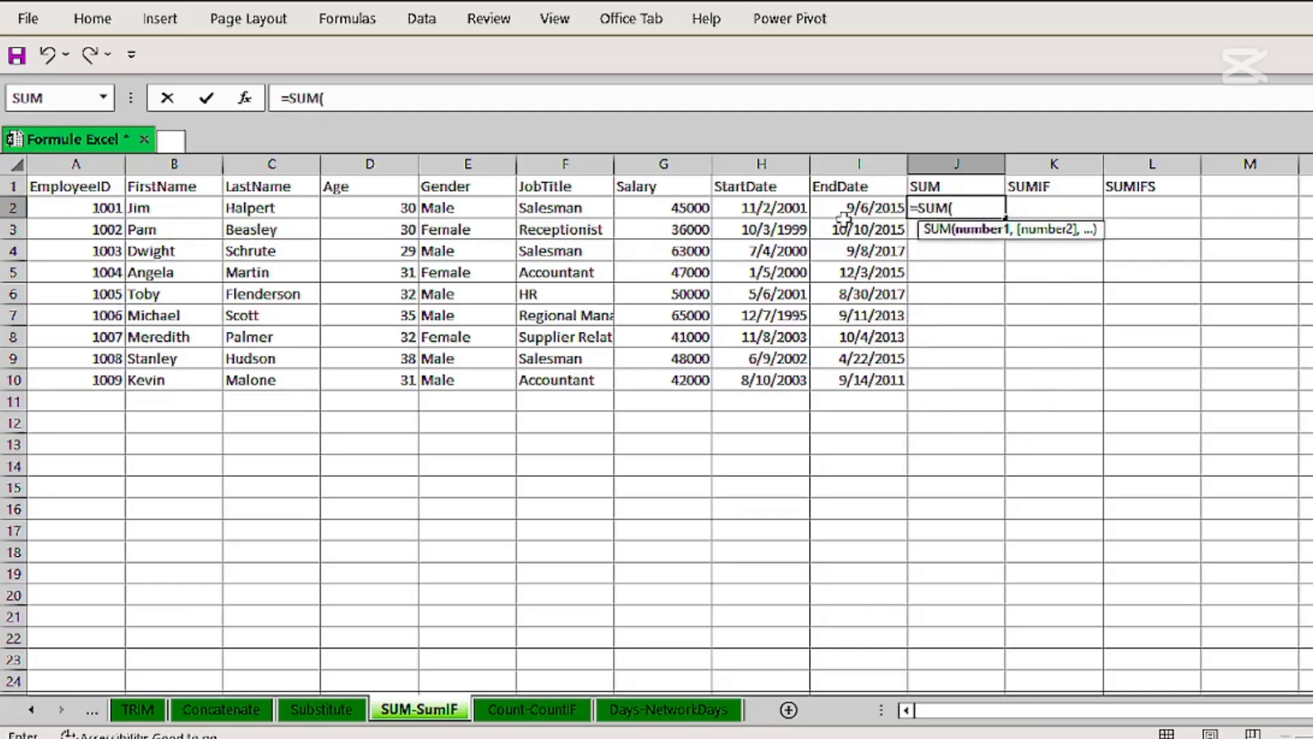
left_click_drag(660, 208, 680, 374)
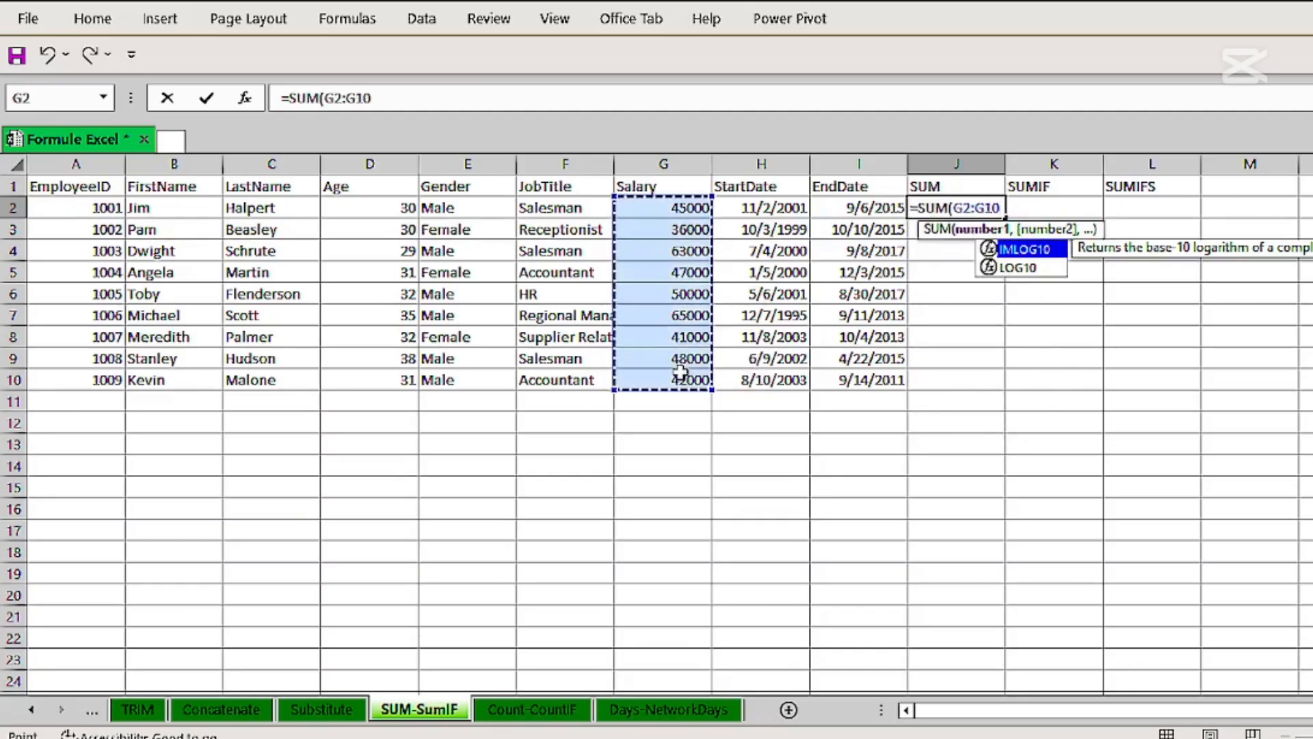
key("Return")
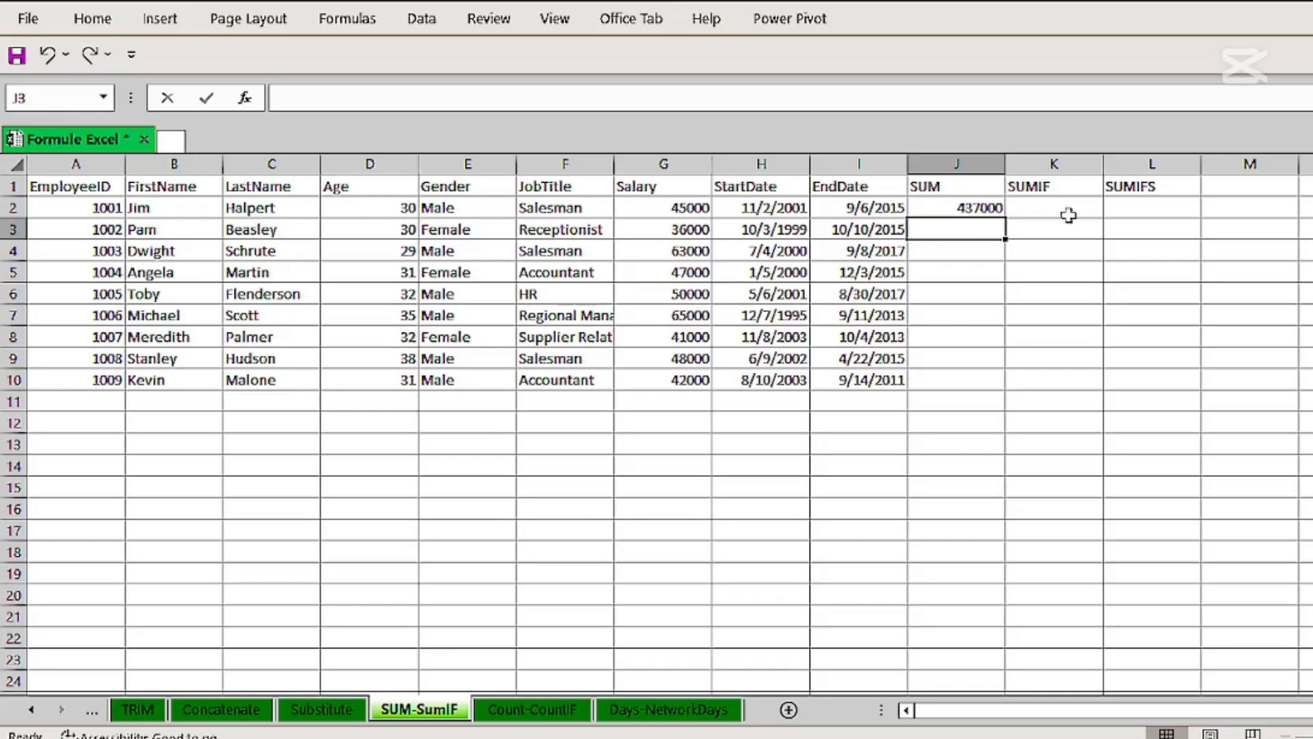
left_click(1057, 211)
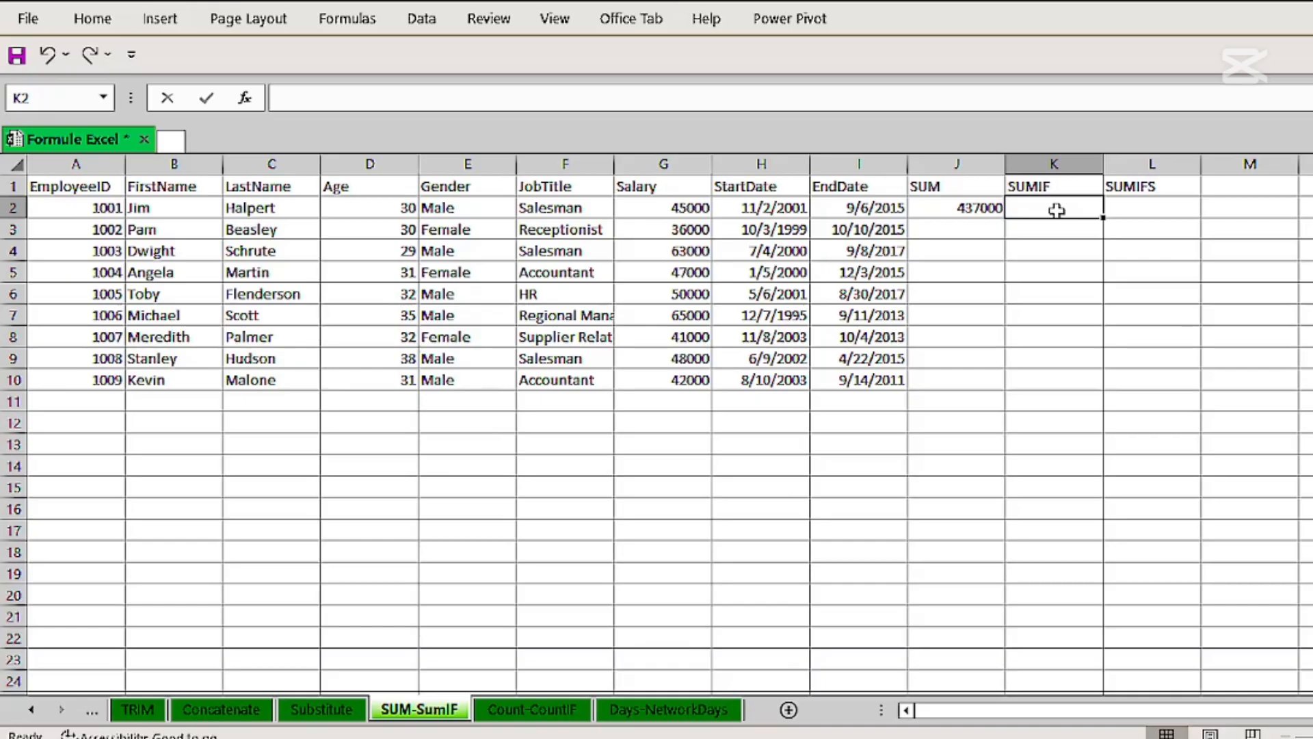
type("=")
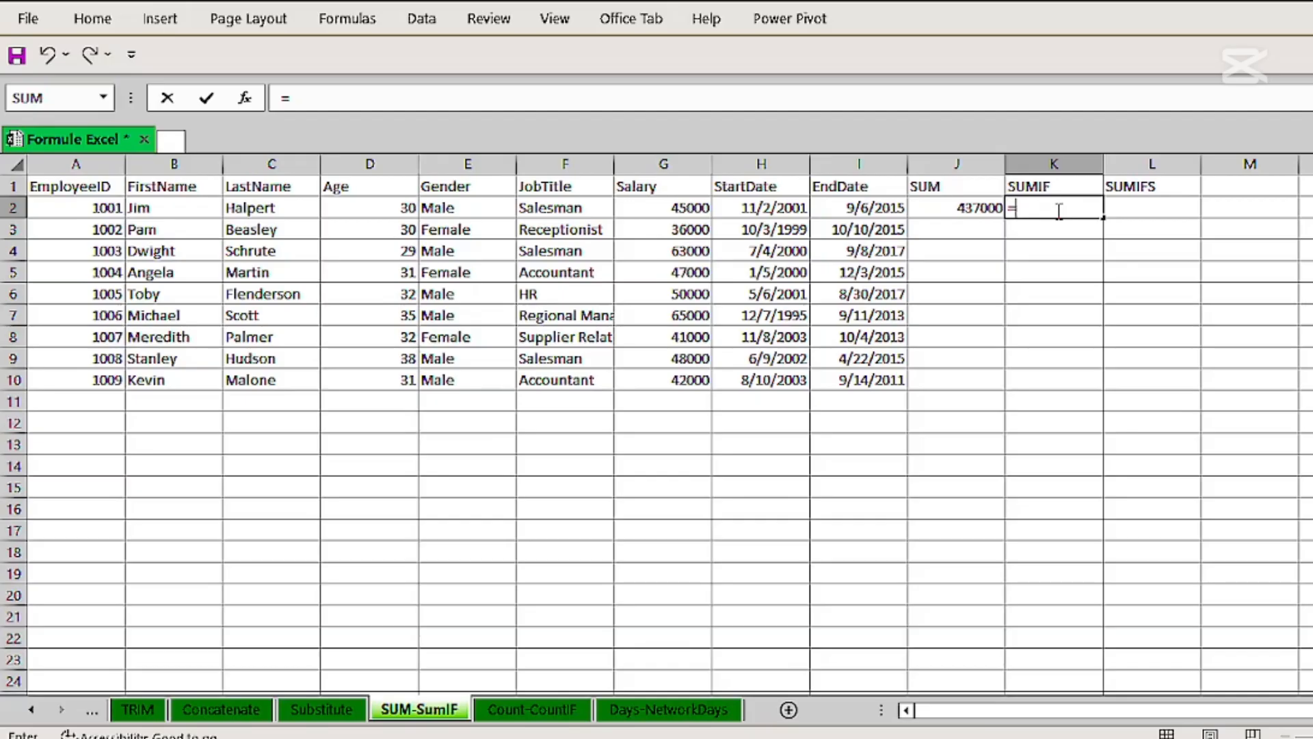
key("Escape")
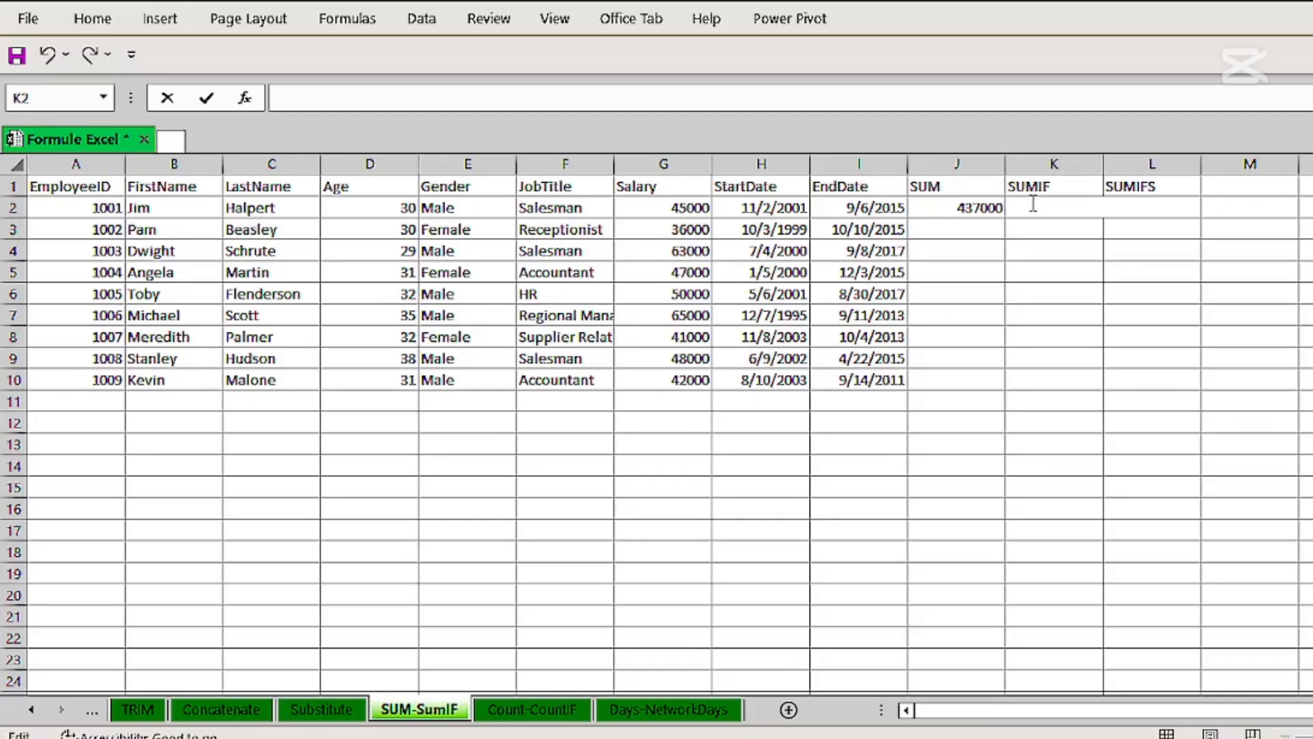
Enter =SUM(G2:G10,">50000") in K2, under the SUMIF heading.
double_click(1032, 206)
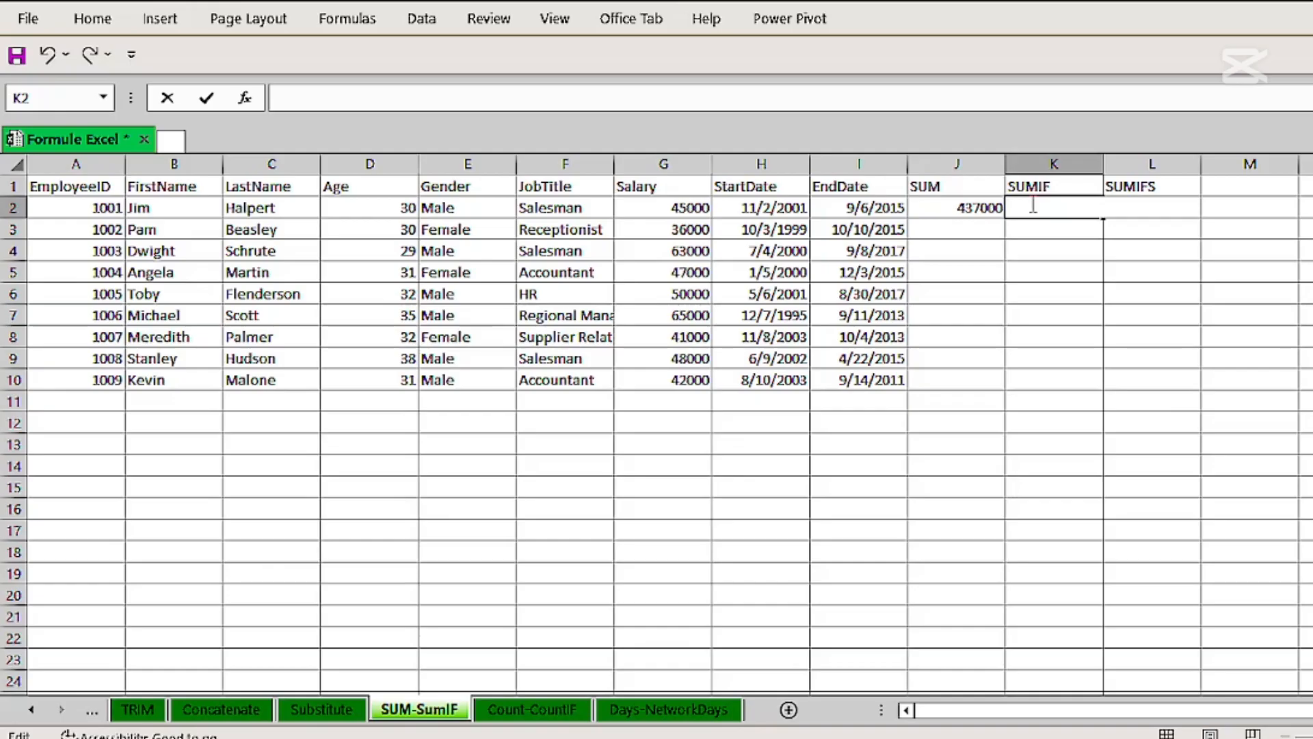
type("=sum")
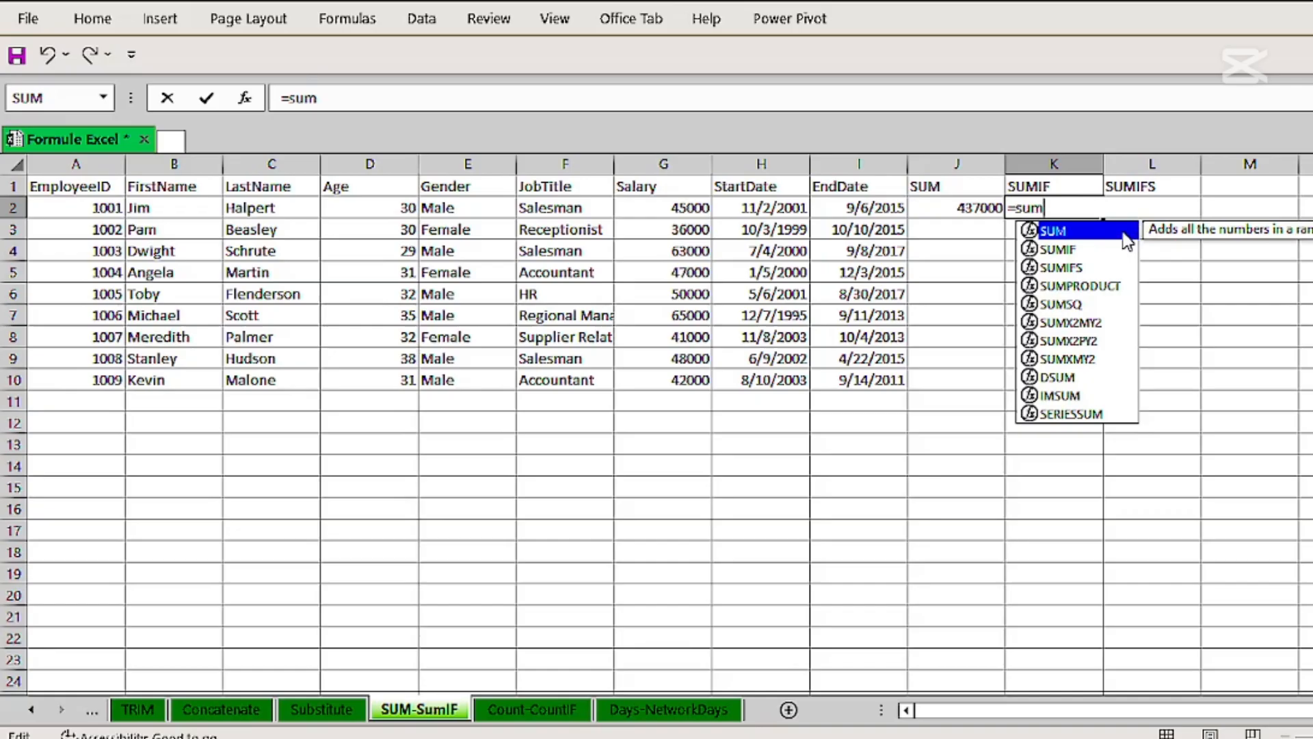
double_click(1121, 231)
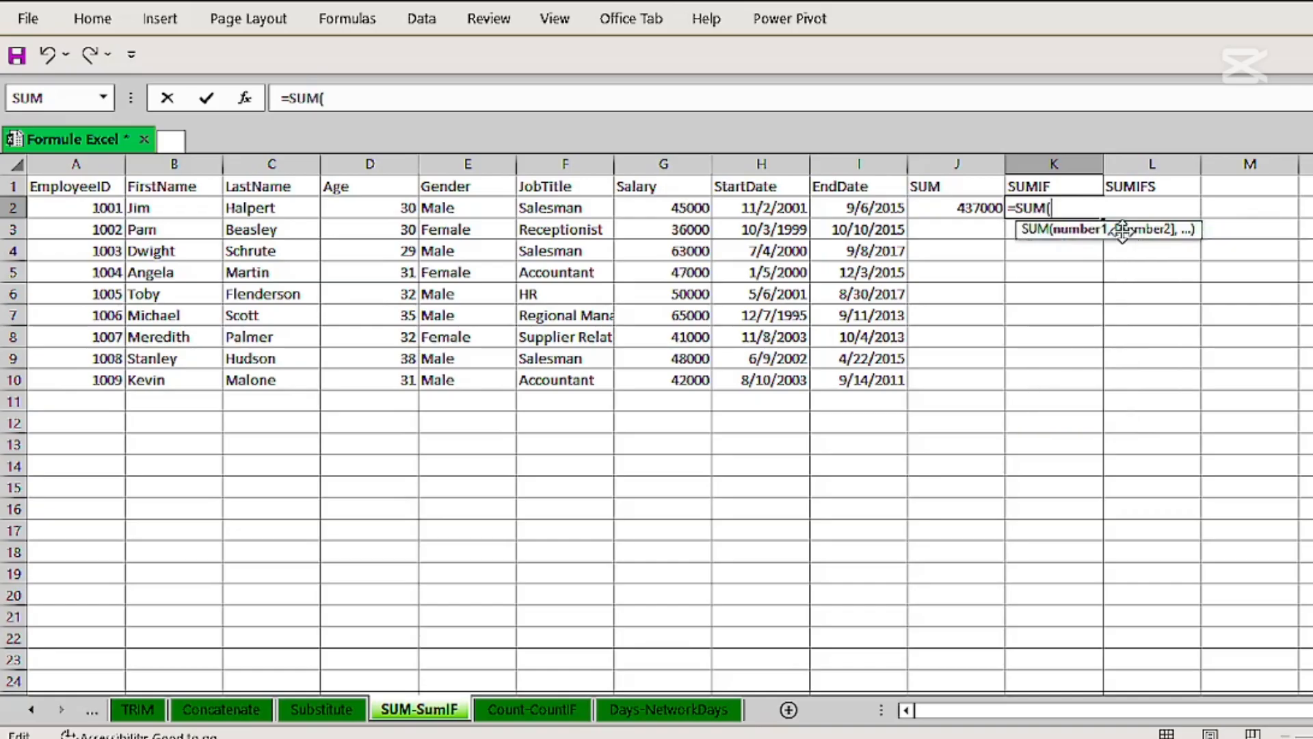
left_click_drag(663, 207, 681, 373)
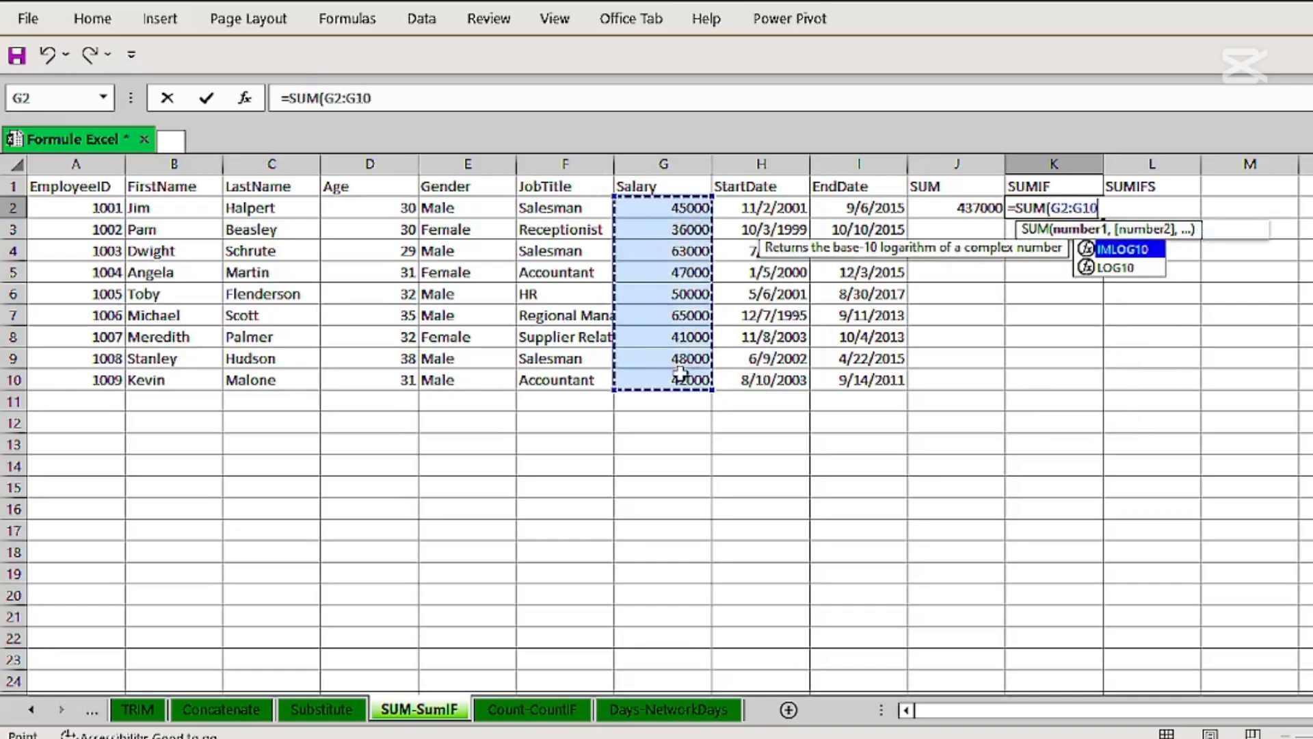
type(",\">")
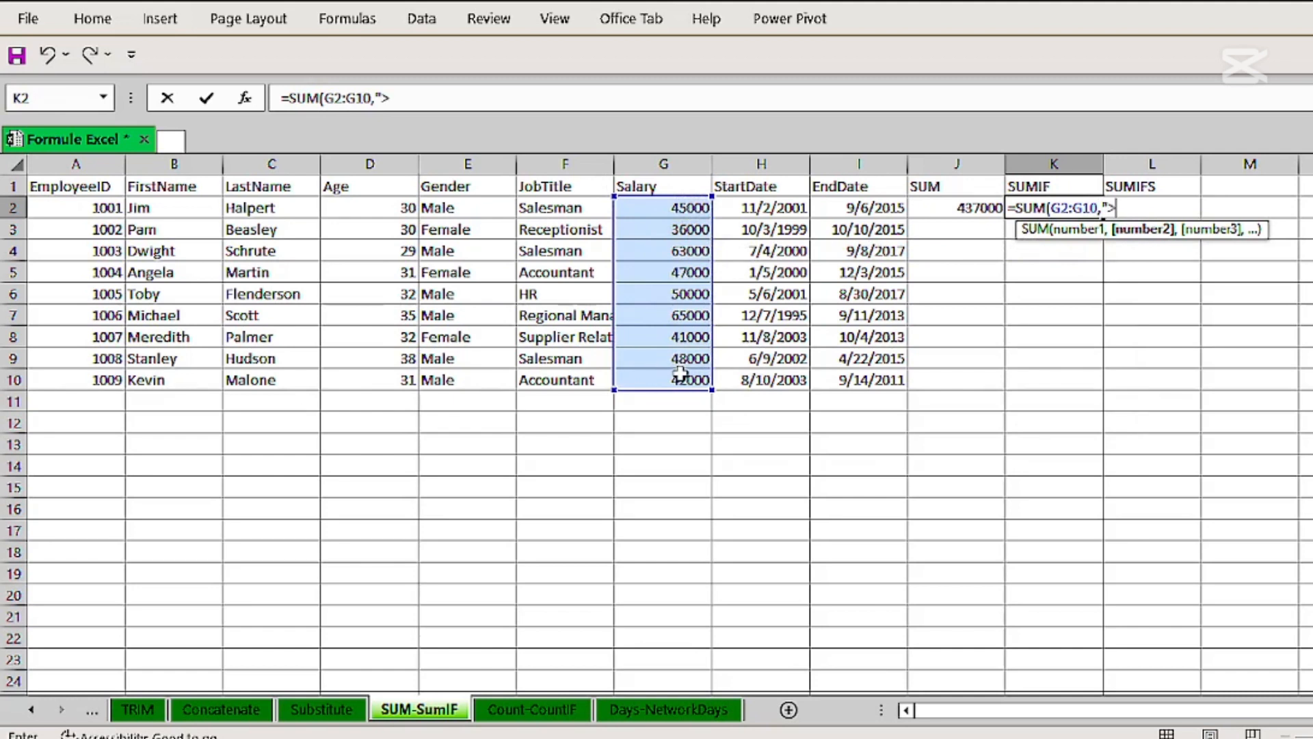
type("50000")
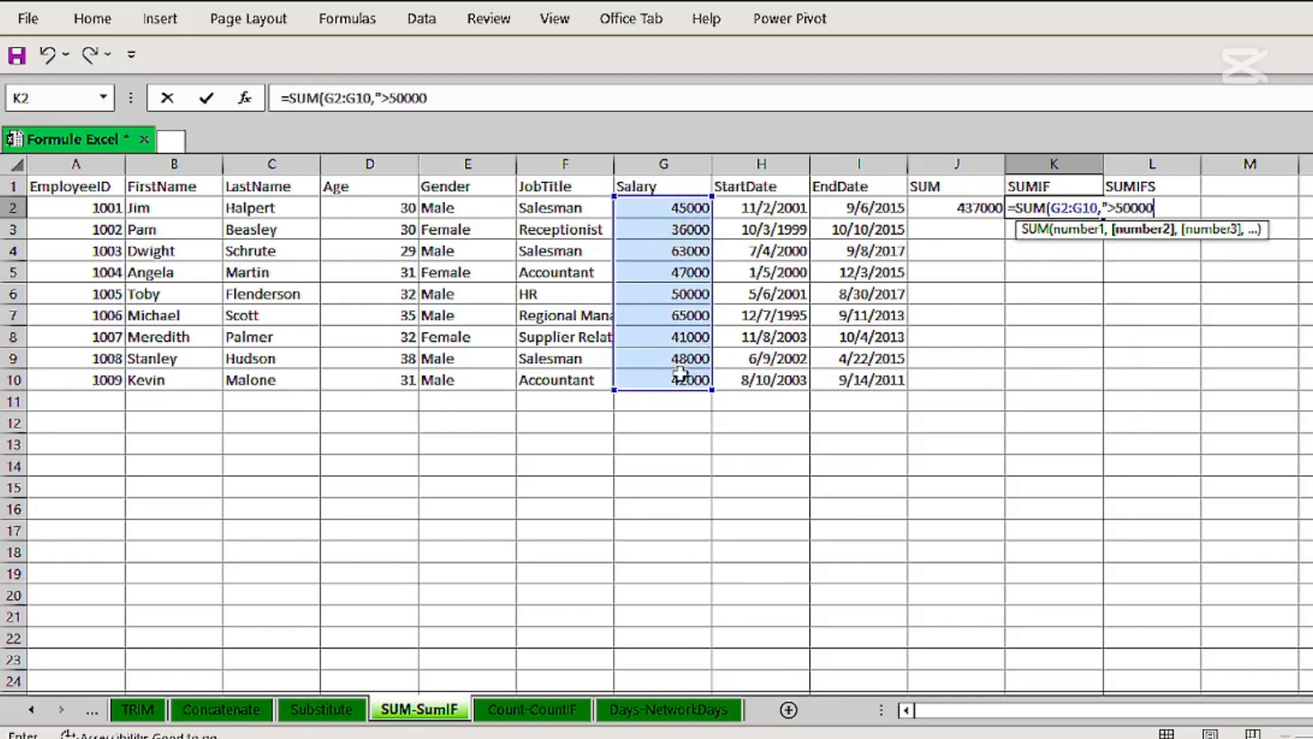
type("\"")
key("Return")
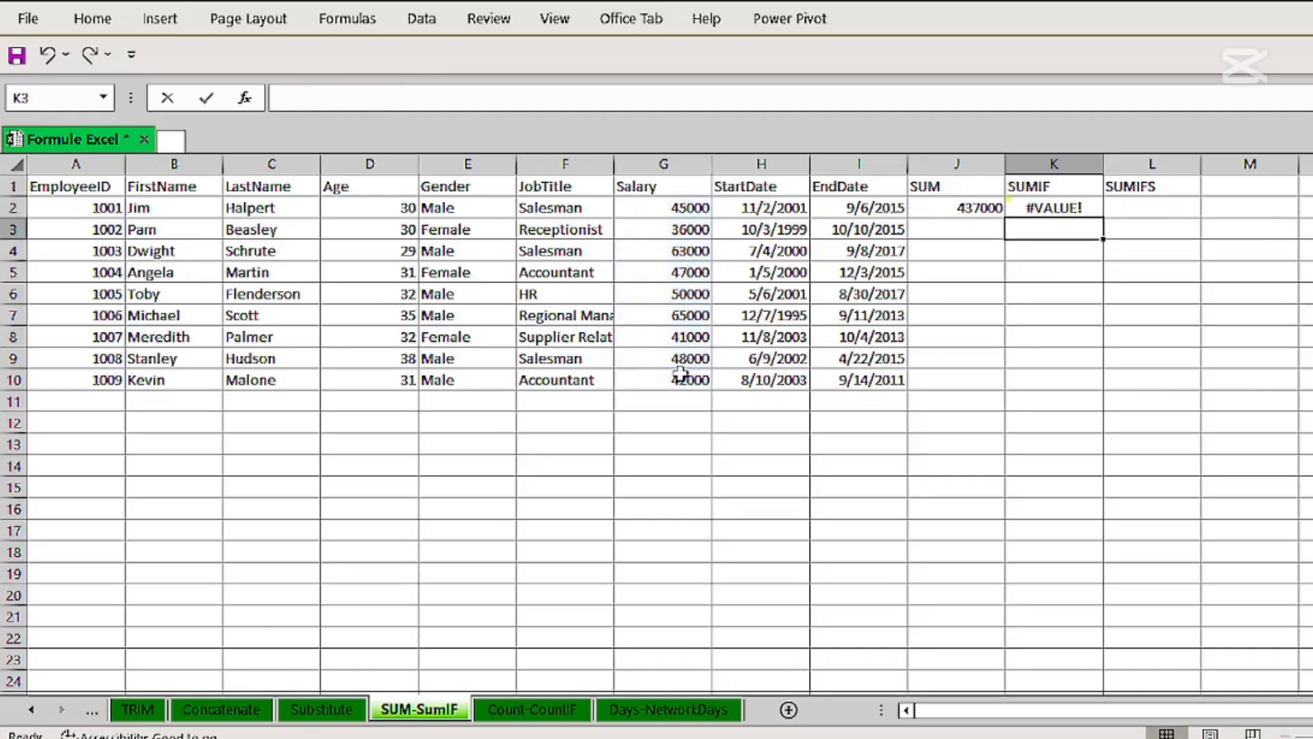
Change the function in K2 from SUM to SUMIF so that only salaries above 50000 are added.
double_click(1048, 207)
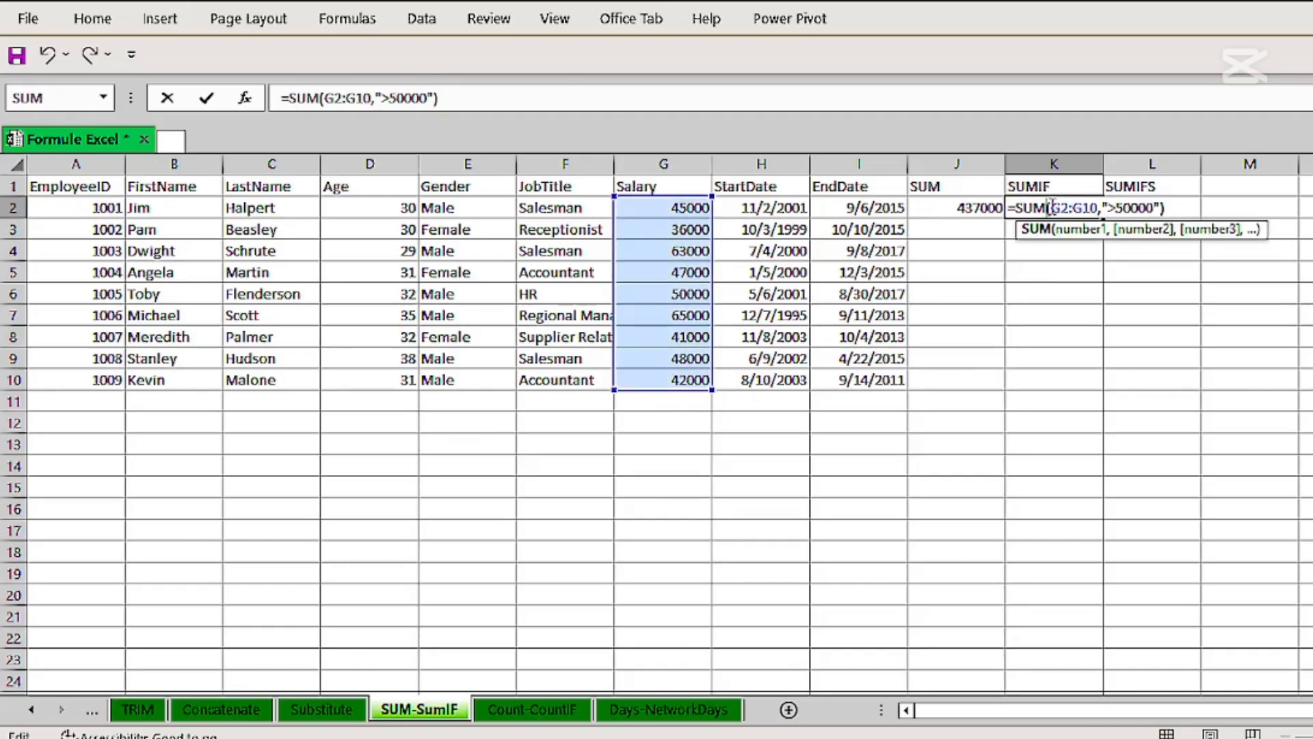
type("if")
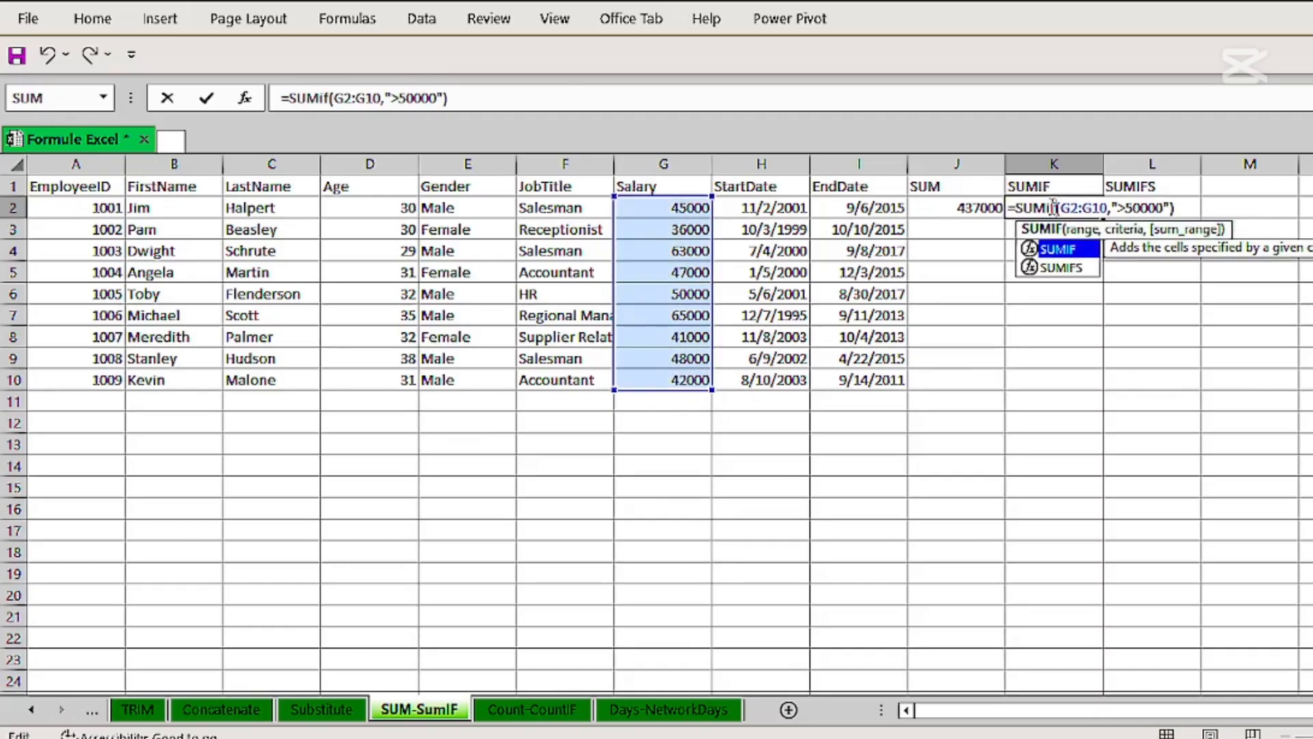
double_click(1060, 252)
key("Return")
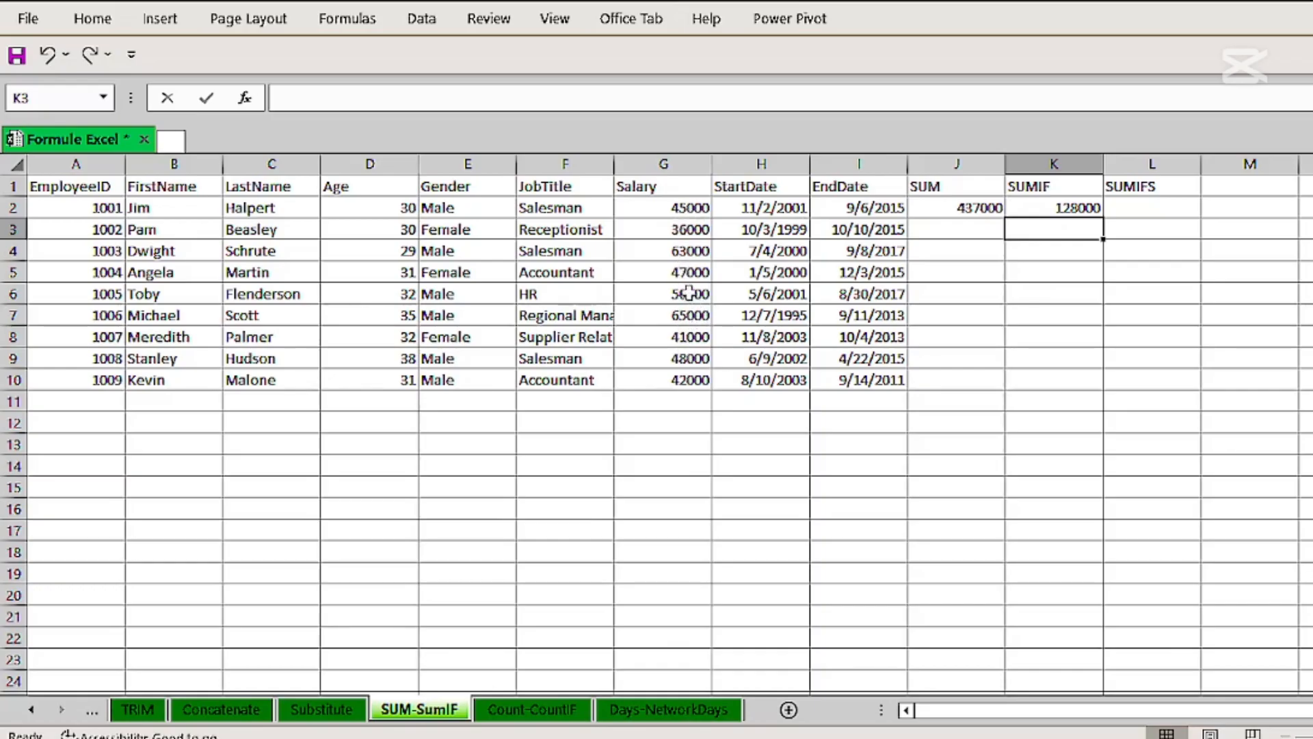
Begin a SUMIFS formula in L2 with sum range G2:G10 and the gender range E2:E10 restricted to "Male".
left_click(1135, 210)
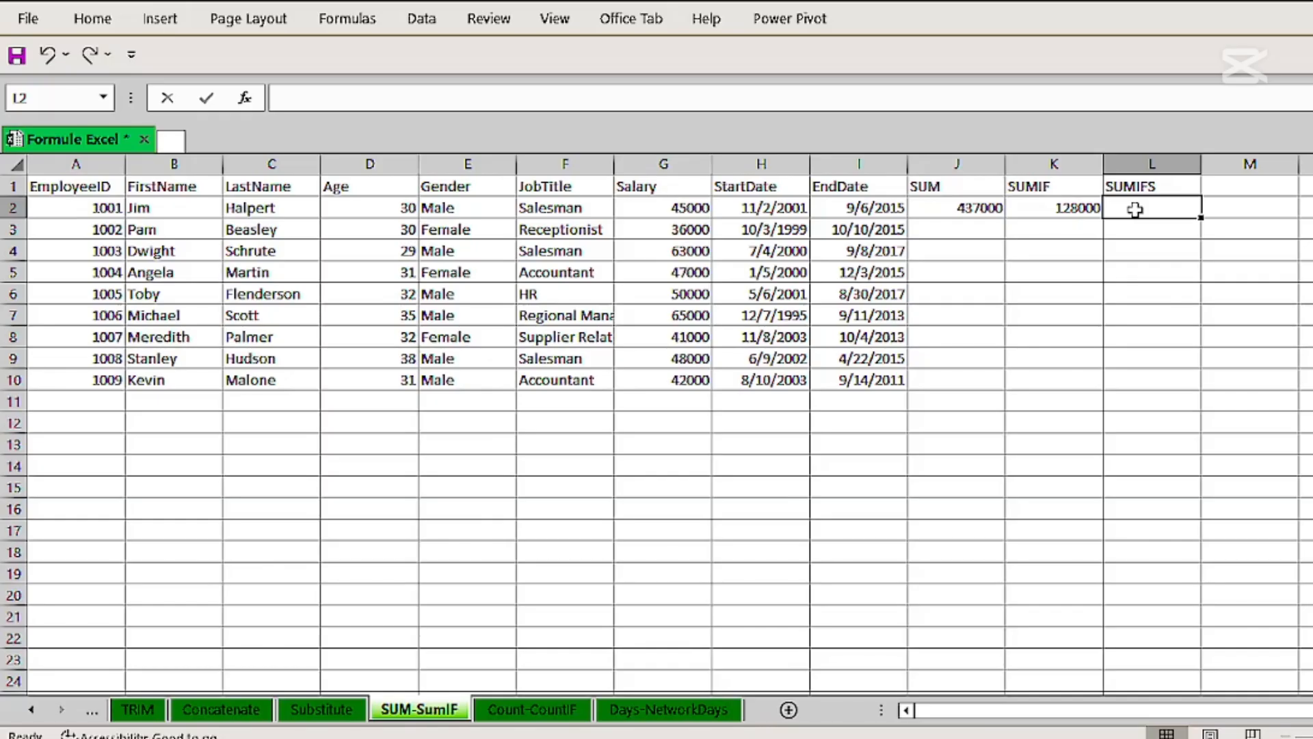
type("=")
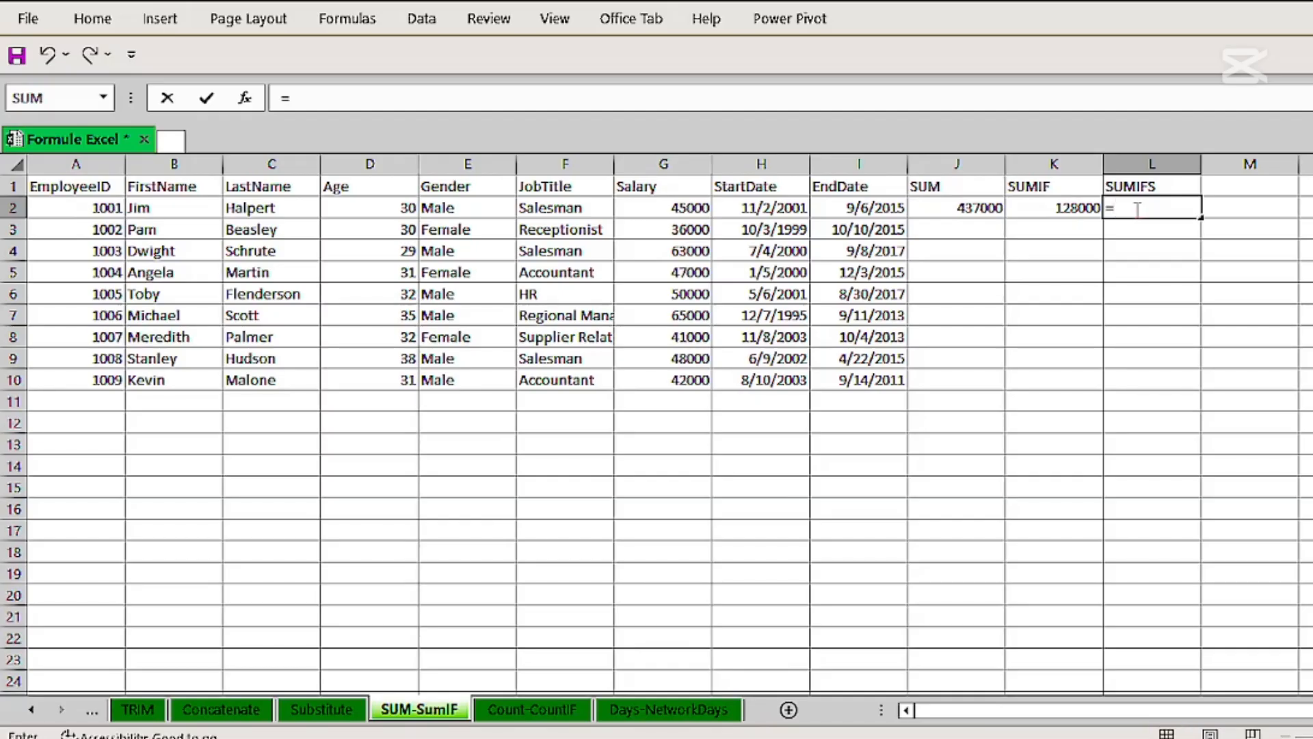
type("sum")
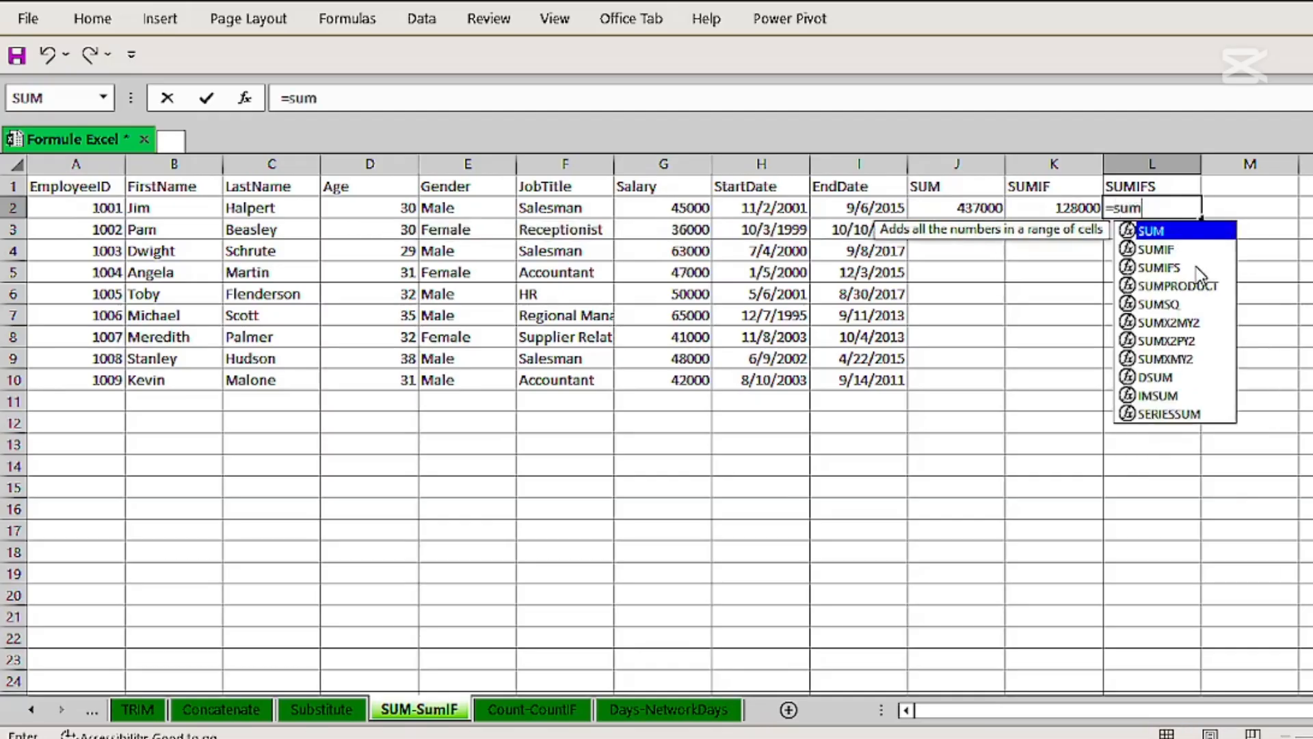
double_click(1193, 267)
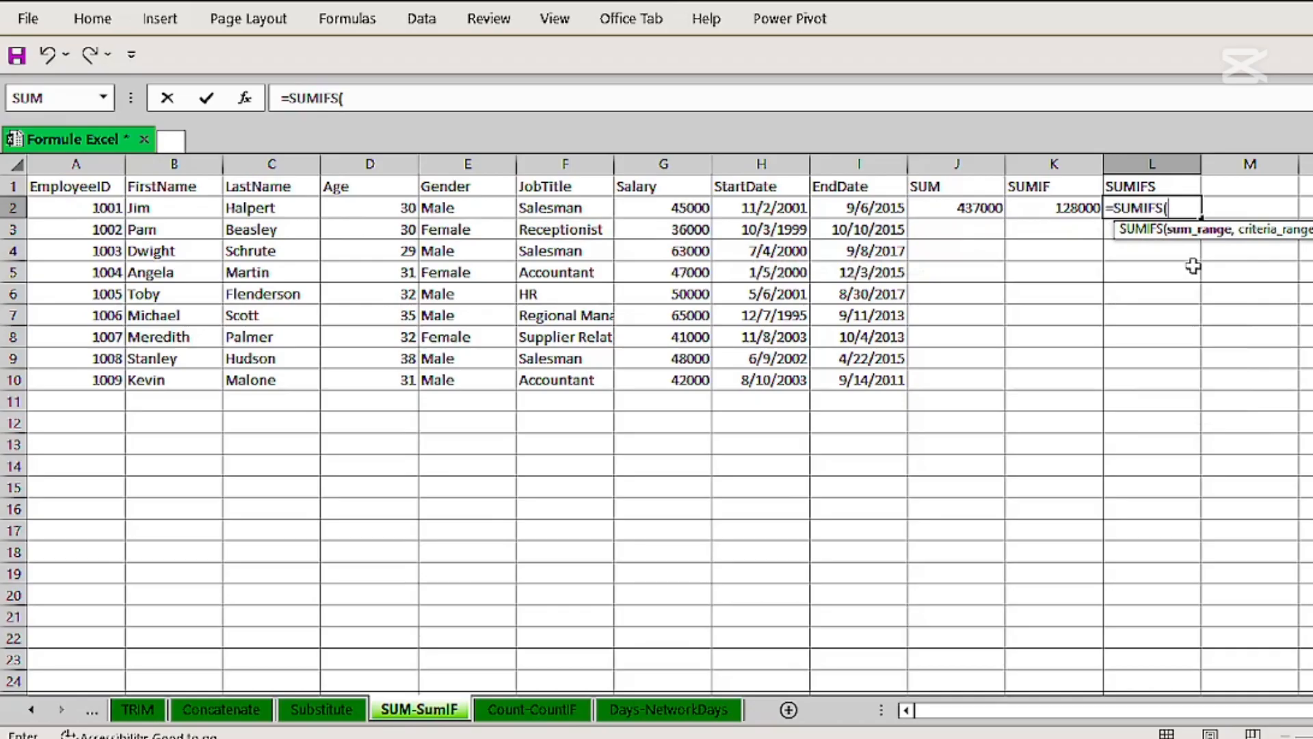
left_click_drag(668, 208, 689, 376)
type(",")
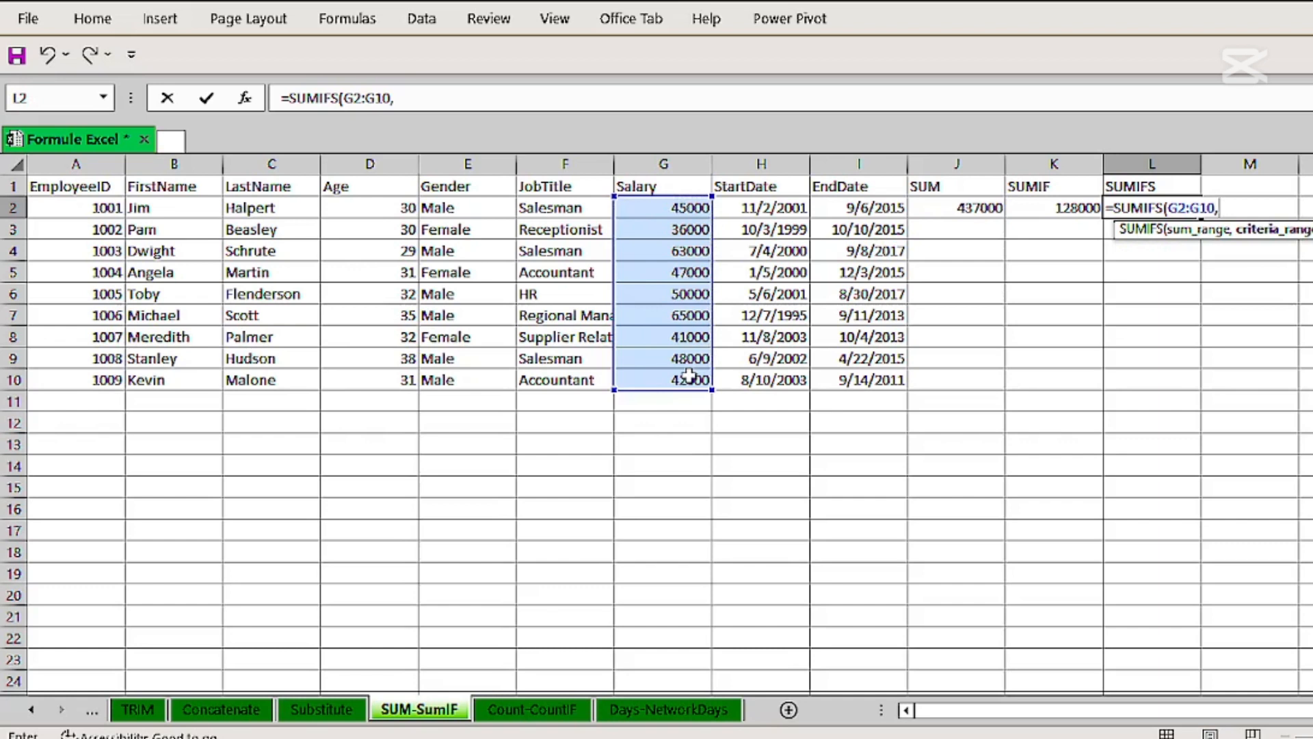
left_click_drag(444, 207, 454, 374)
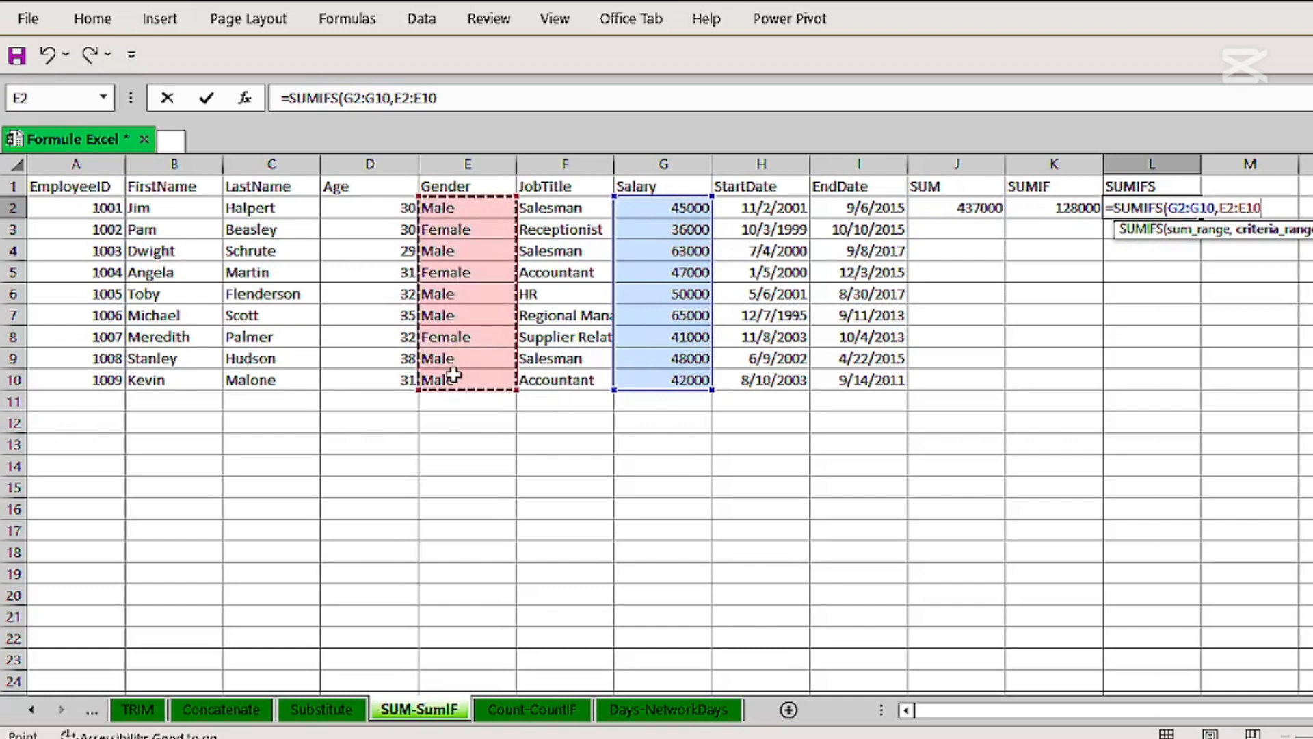
type(",")
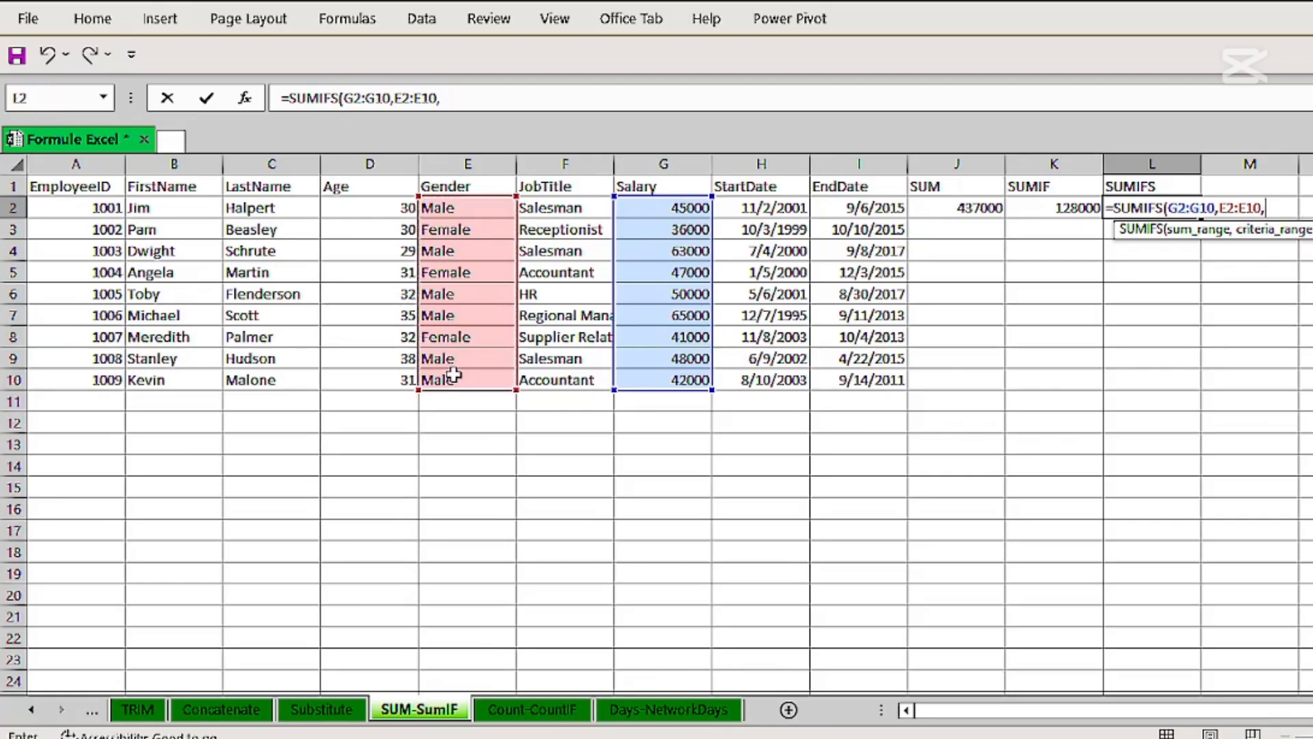
type("\"Male")
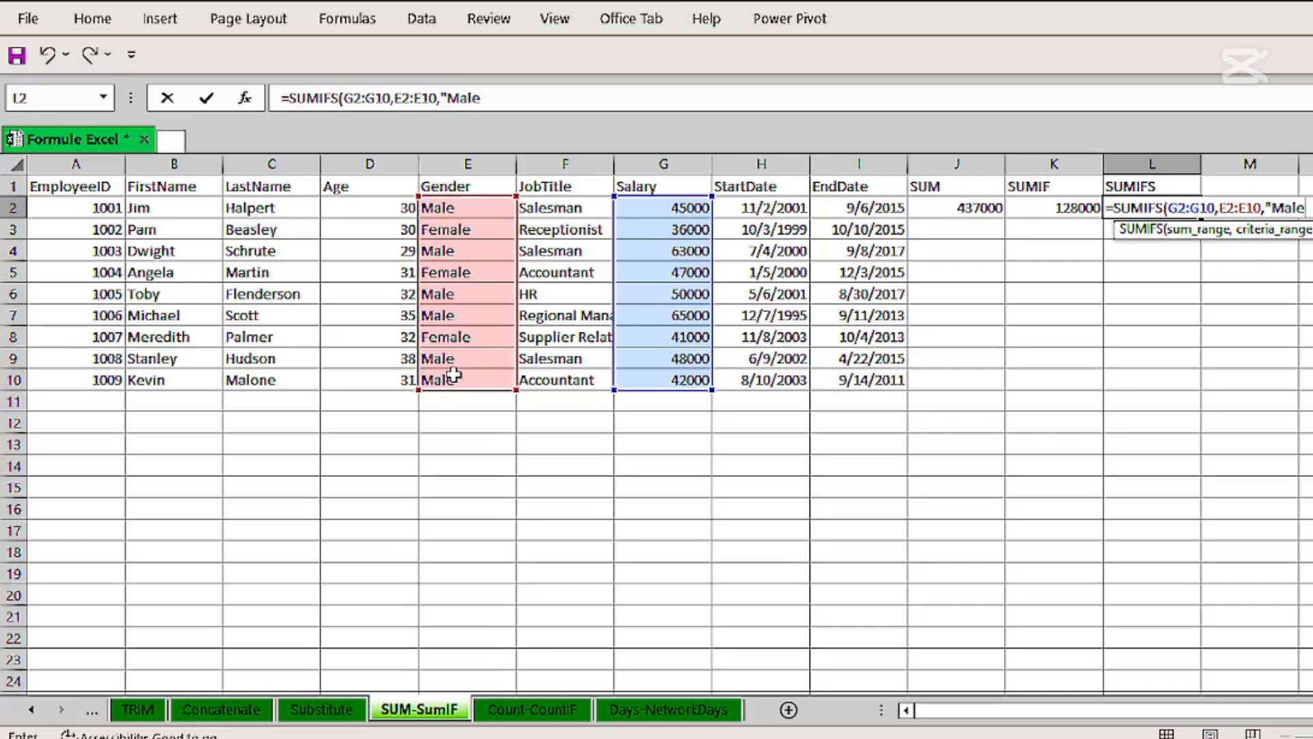
type("\"")
Add the age range D2:D10 with a >30 criterion to the SUMIFS formula in L2 and try to commit it.
type(",\"")
type(">30")
key("BackSpace")
key("BackSpace")
key("BackSpace")
key("BackSpace")
left_click_drag(370, 207, 384, 370)
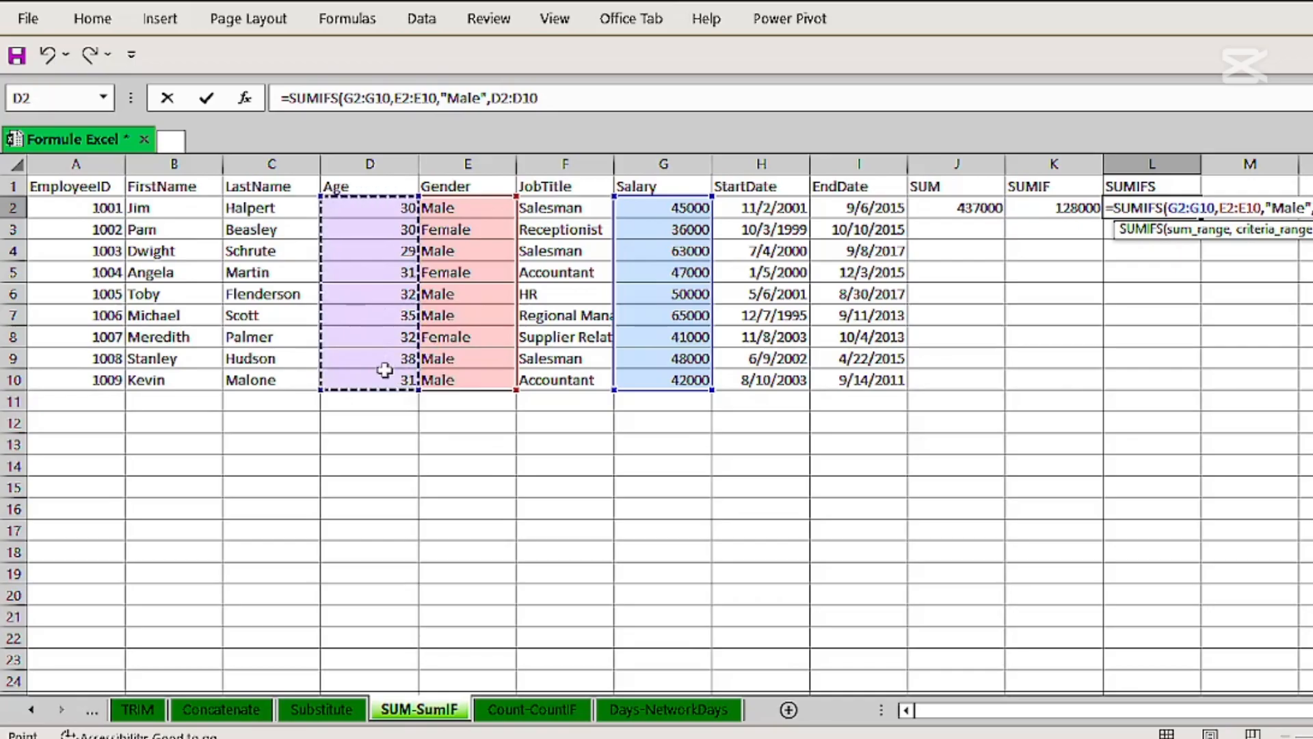
type(",\"")
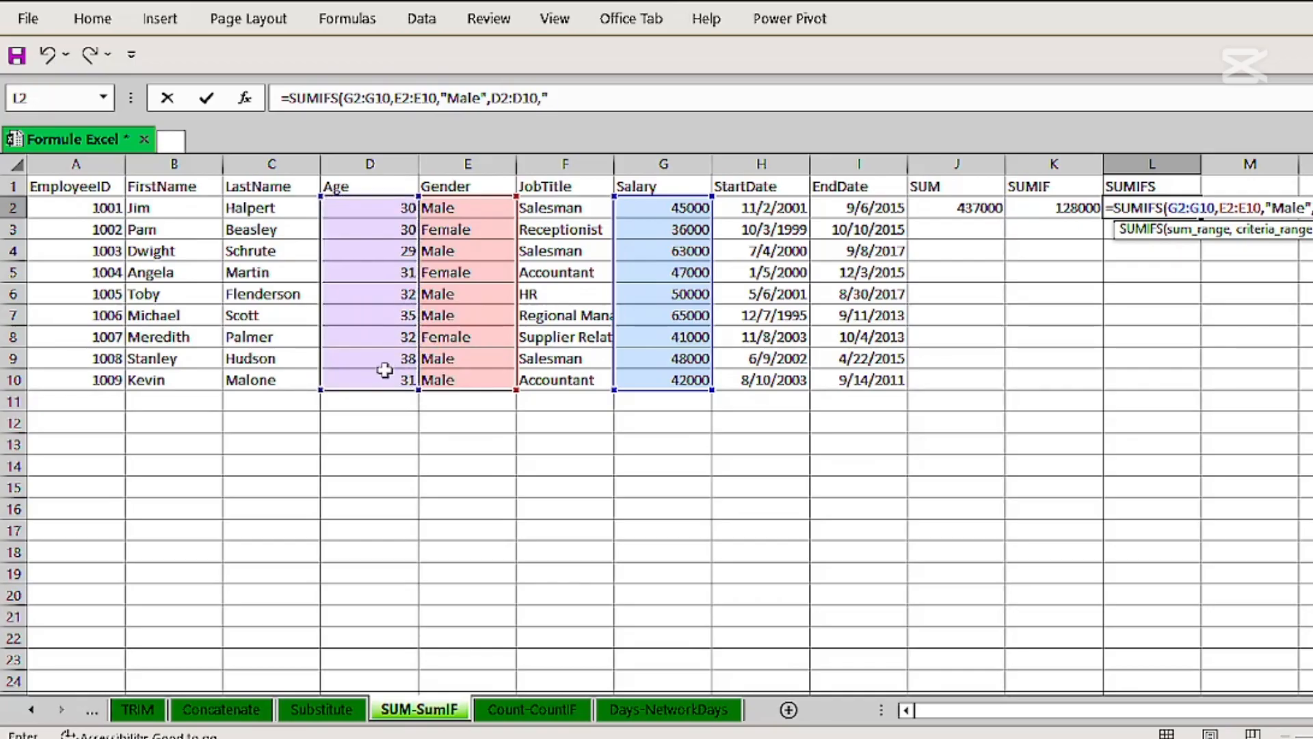
type("3")
key("BackSpace")
type(">30")
key("Return")
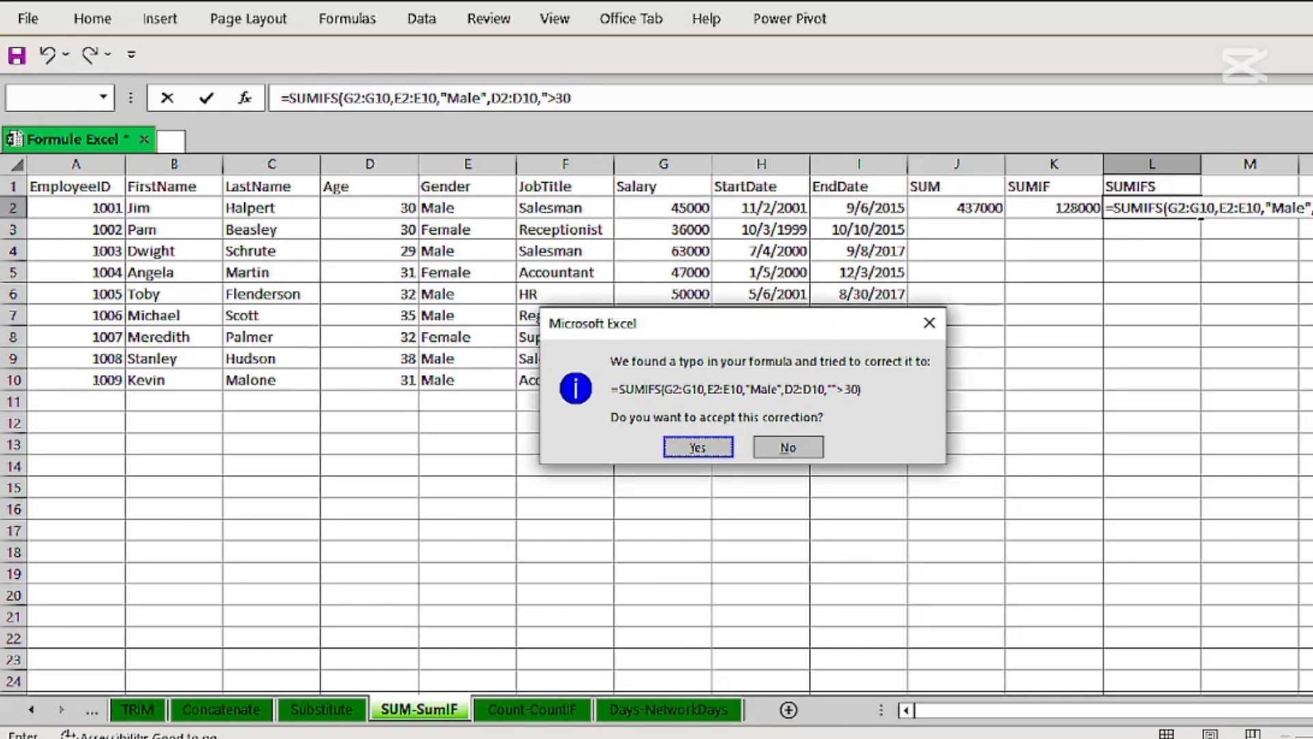
Decline the proposed correction, complete the age criterion as ">30" with its closing quote, and commit the SUMIFS formula in L2.
key("Escape")
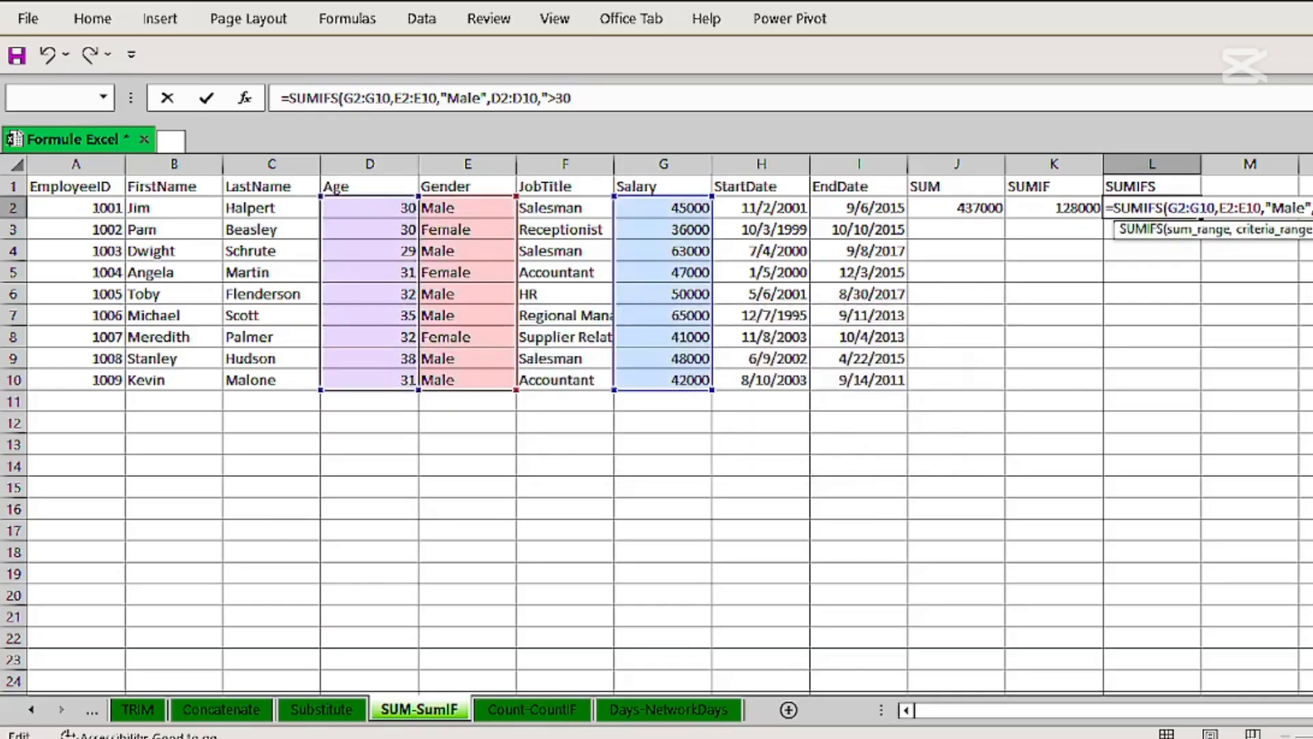
key("BackSpace")
key("BackSpace")
type("\"")
key("BackSpace")
type("30\"")
key("ctrl+Return")
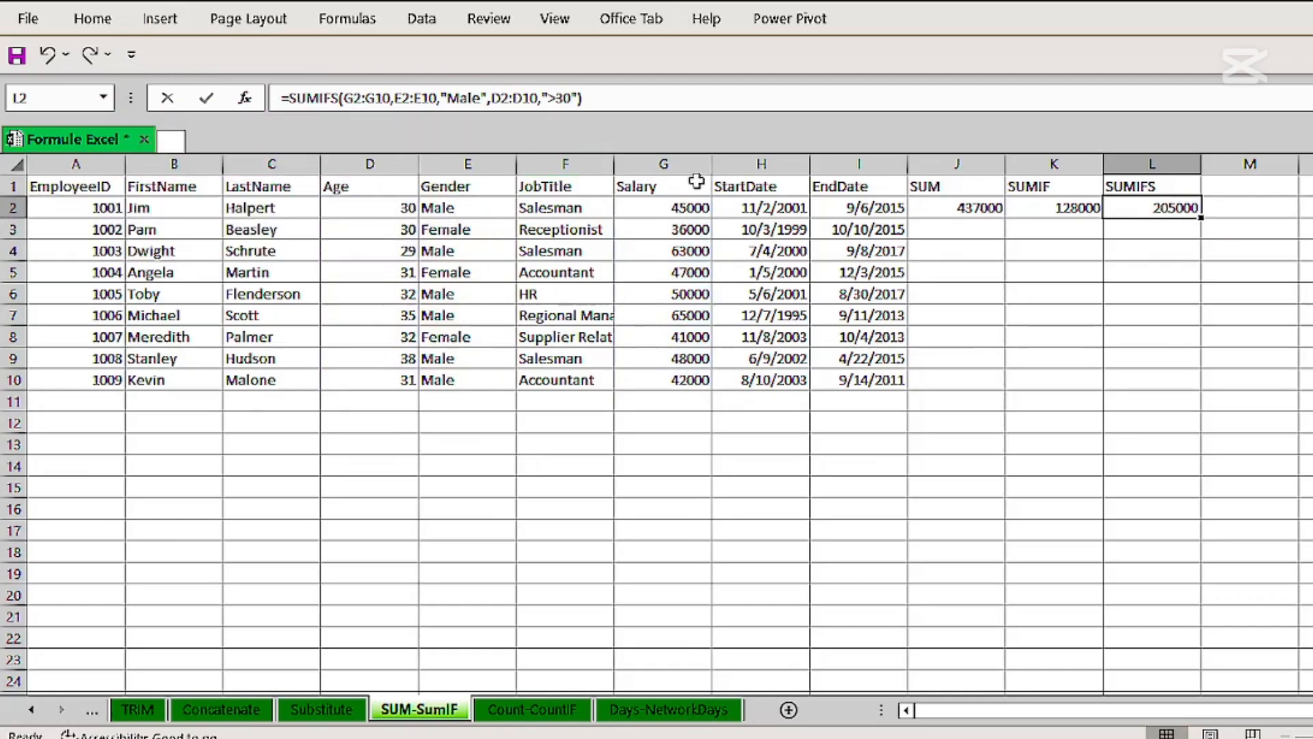
Check the Gender and Age values of the employees against the SUMIFS criteria.
left_click(442, 209)
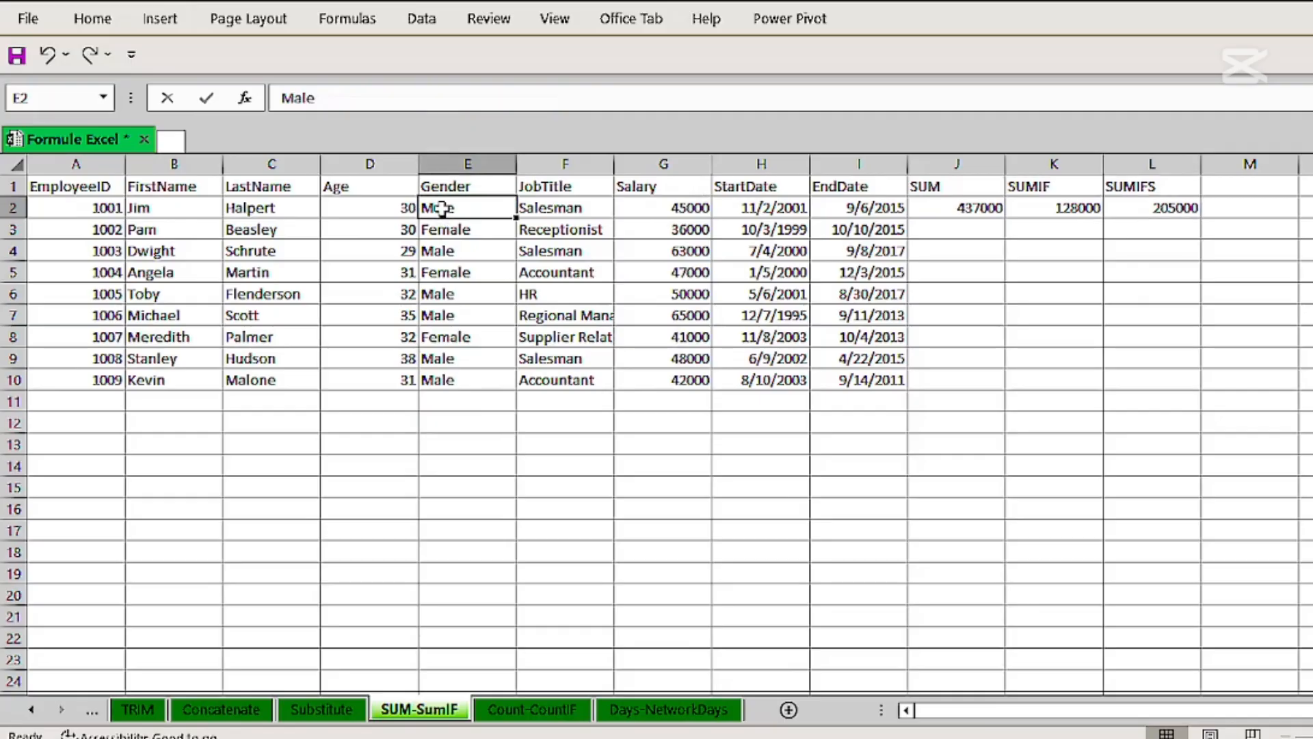
left_click(435, 255)
left_click(437, 294)
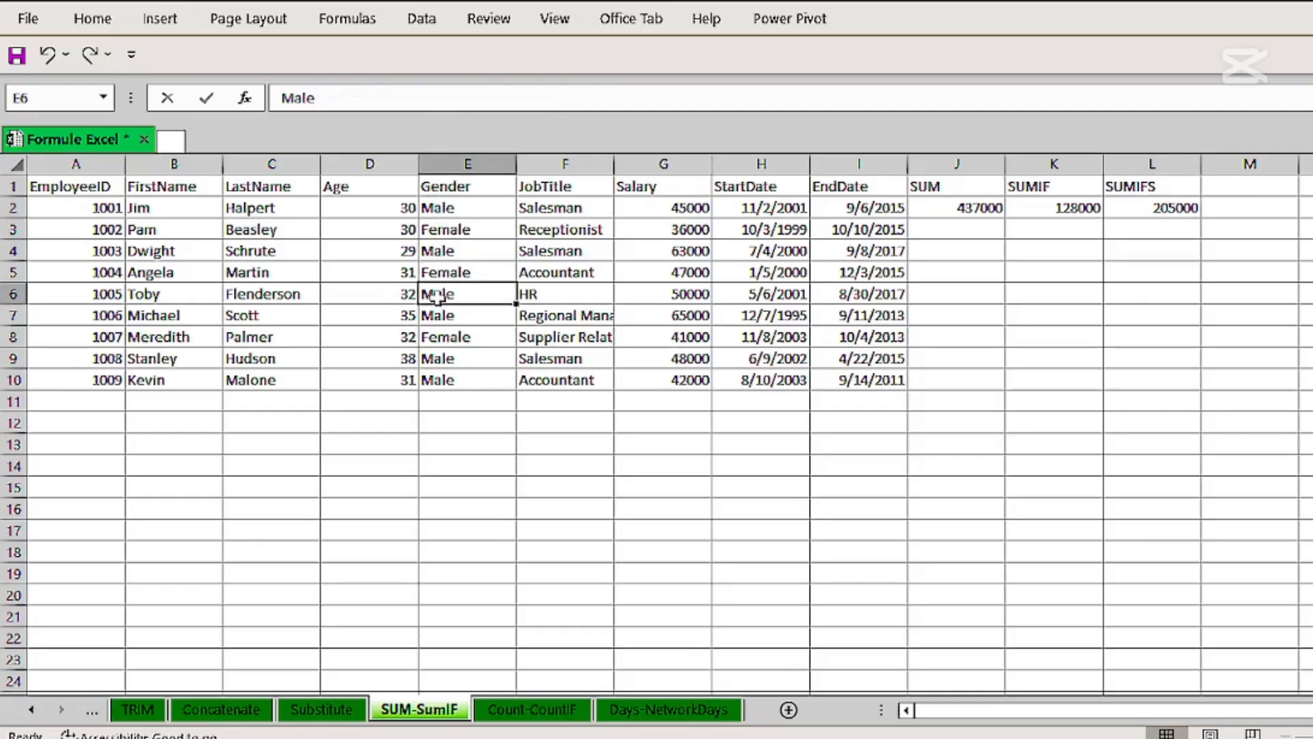
left_click(390, 208)
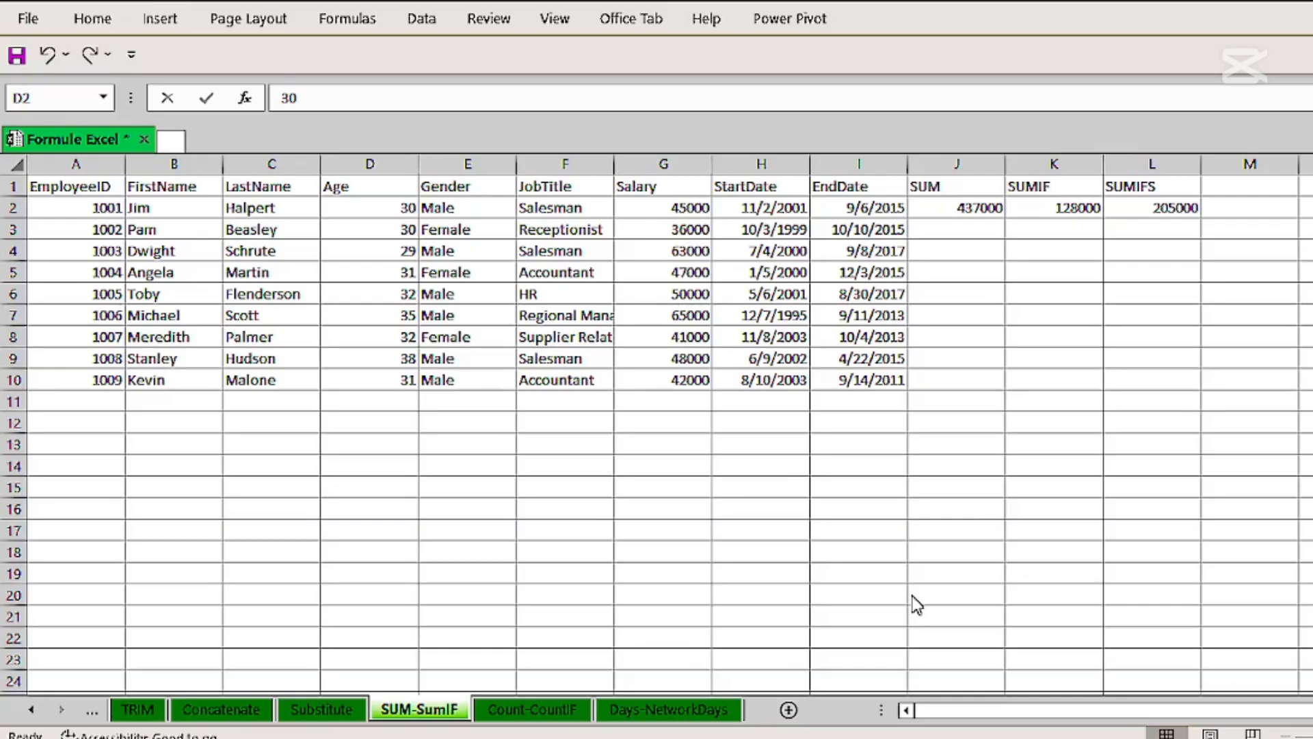
On the Count-CountIF sheet, count the numeric cells of A2:I10 with a COUNT formula in J2, under the COUNT heading.
left_click(526, 714)
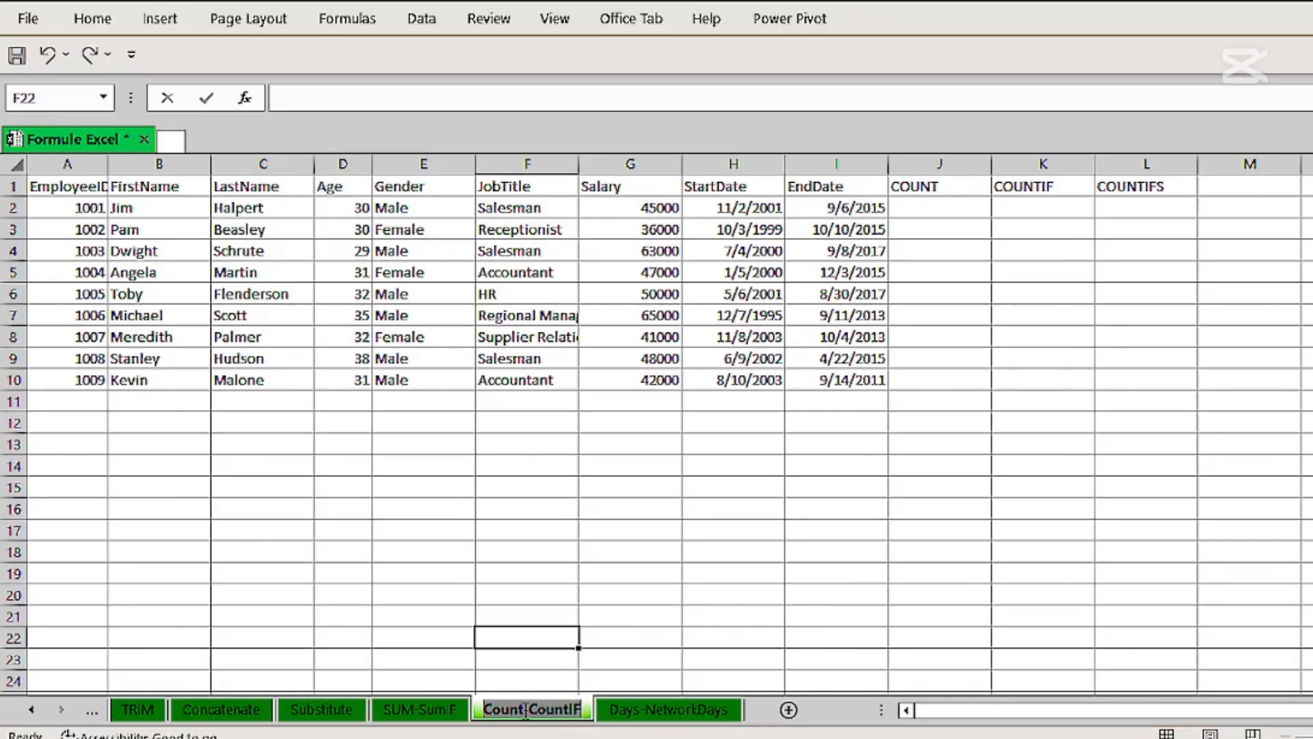
left_click(939, 205)
type("=")
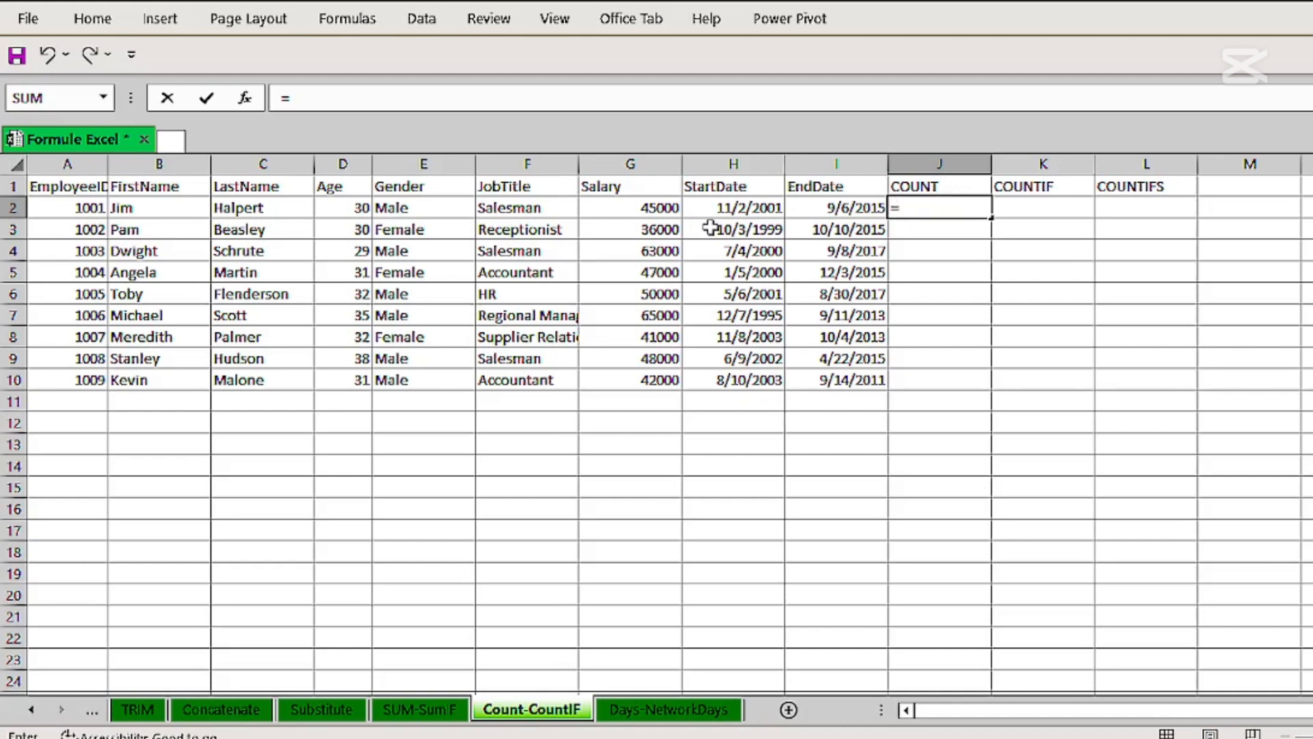
type("coun")
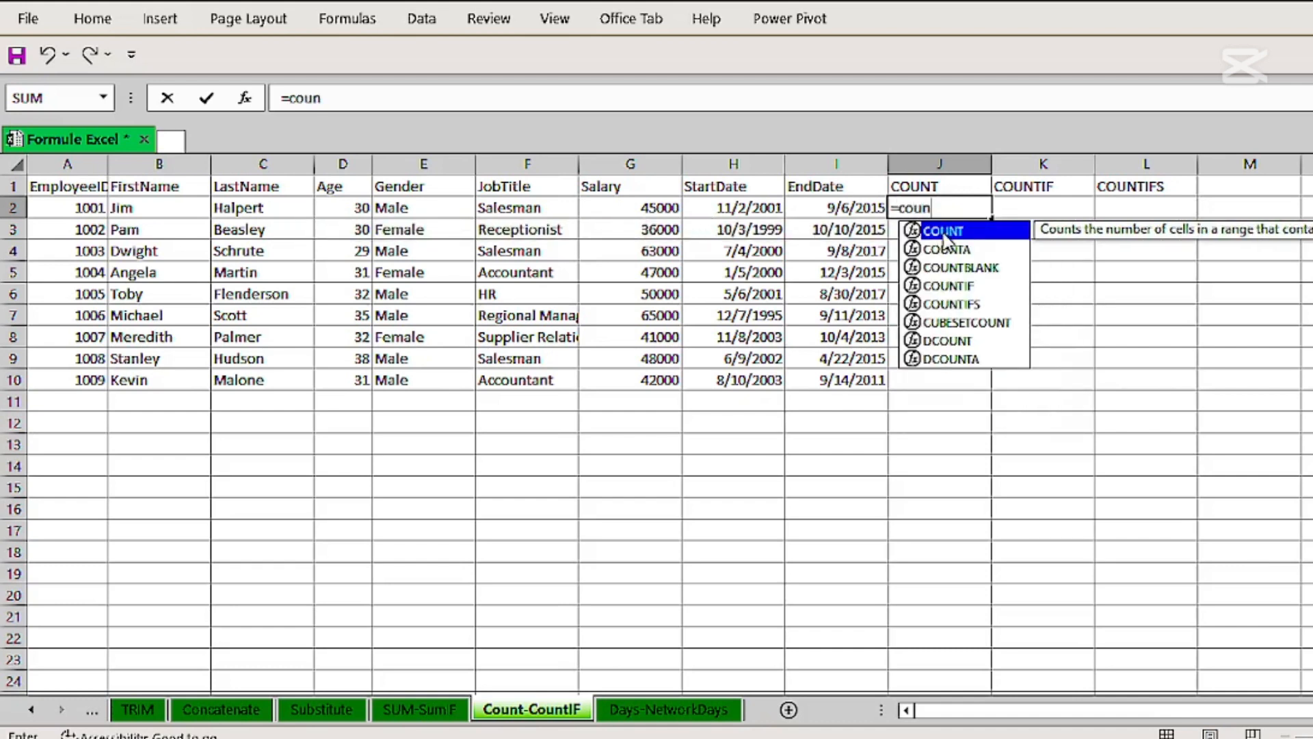
double_click(944, 235)
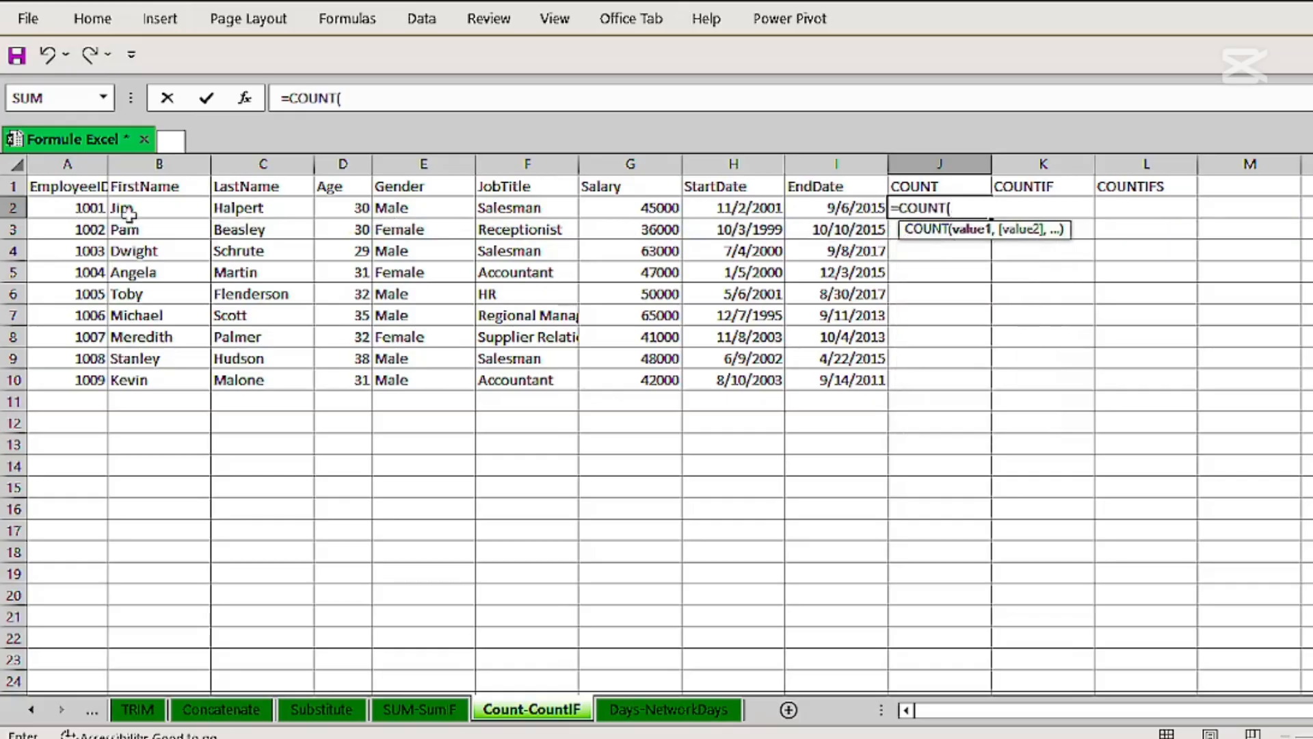
left_click_drag(89, 208, 860, 372)
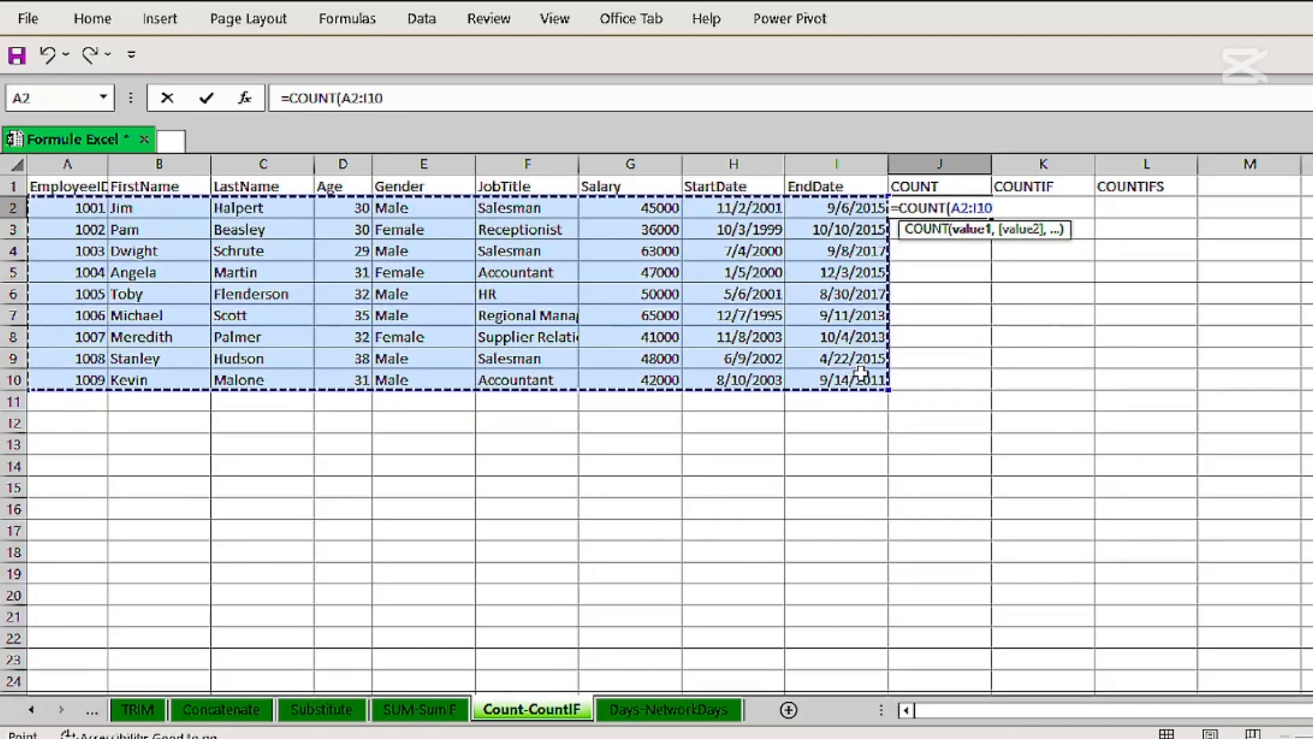
key("Return")
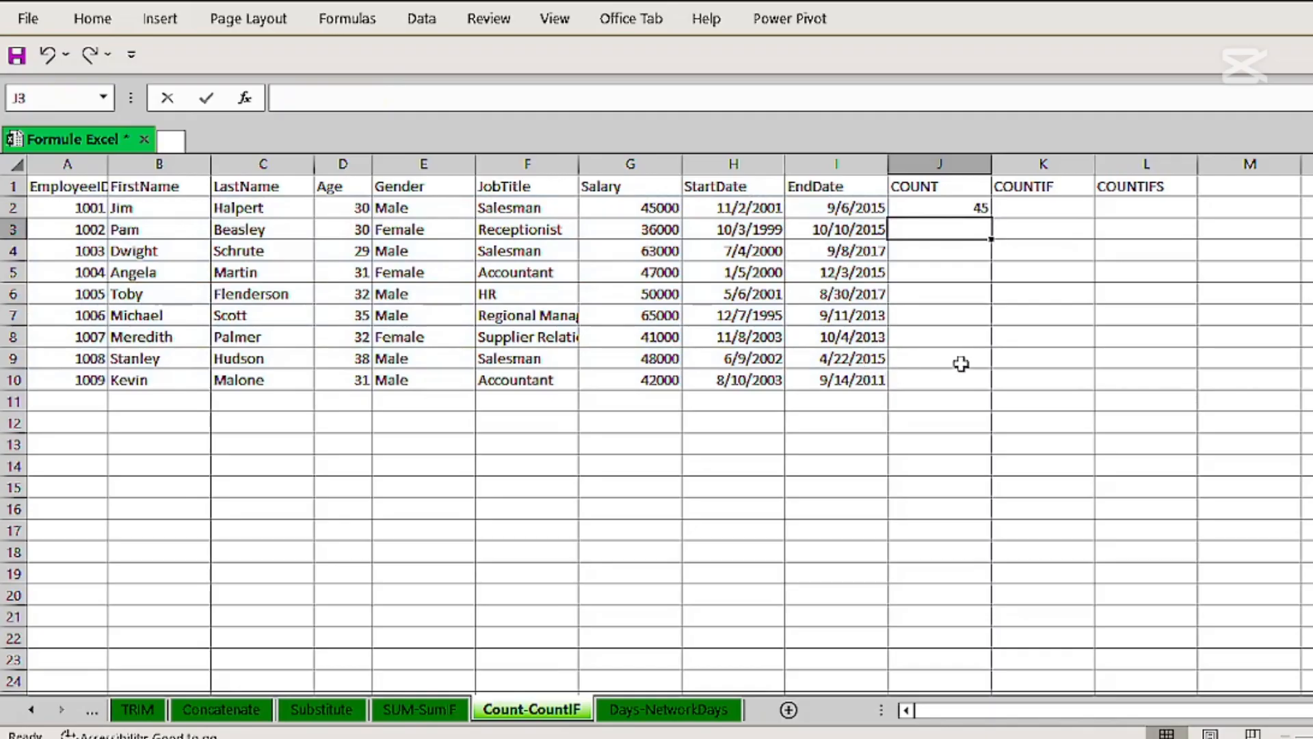
Replace the range of the COUNT formula in J2 with the Salary values G2:G10 and commit it.
double_click(955, 208)
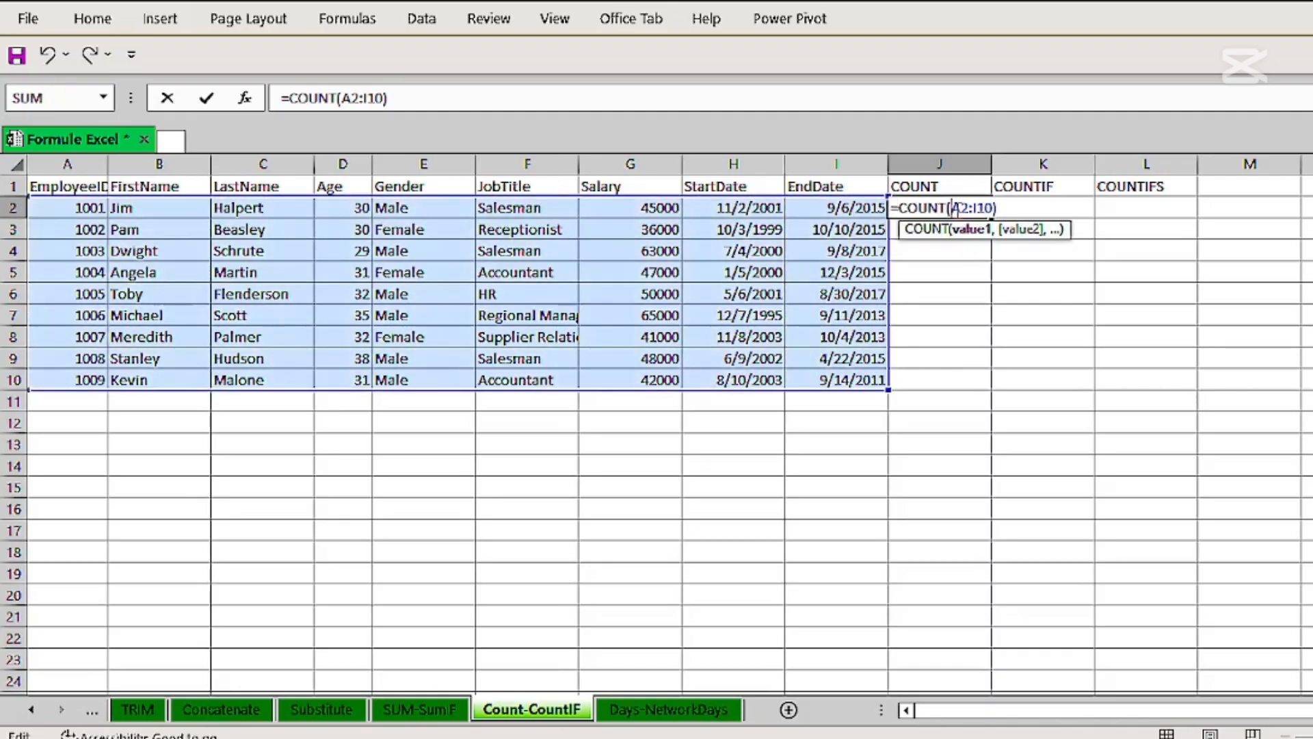
left_click_drag(993, 208, 951, 208)
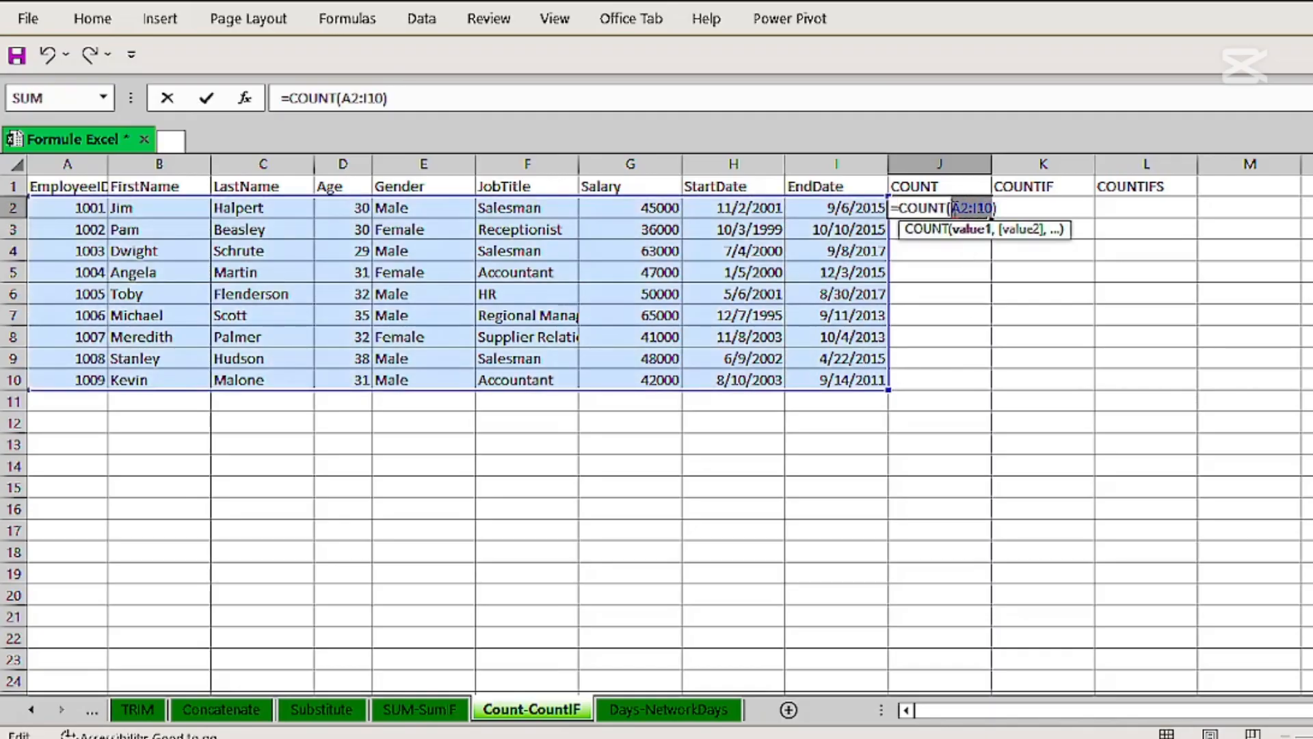
key("BackSpace")
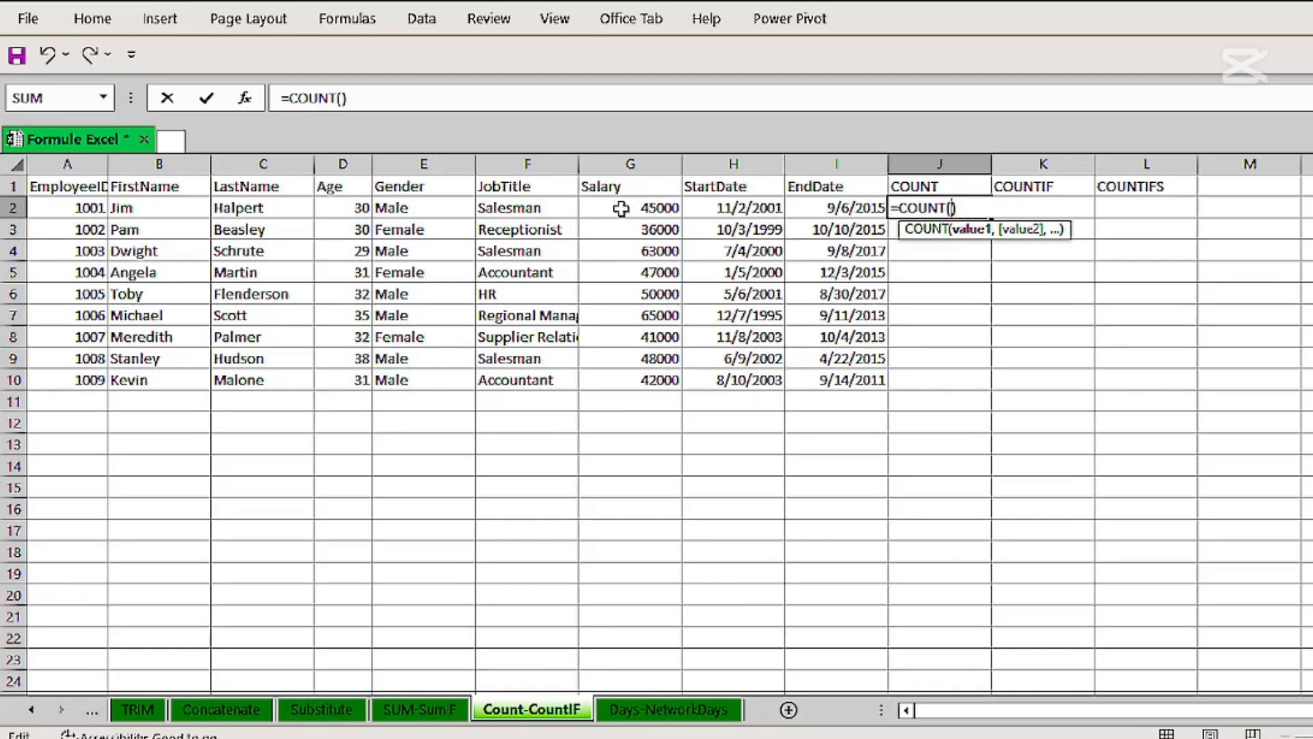
left_click_drag(619, 206, 655, 373)
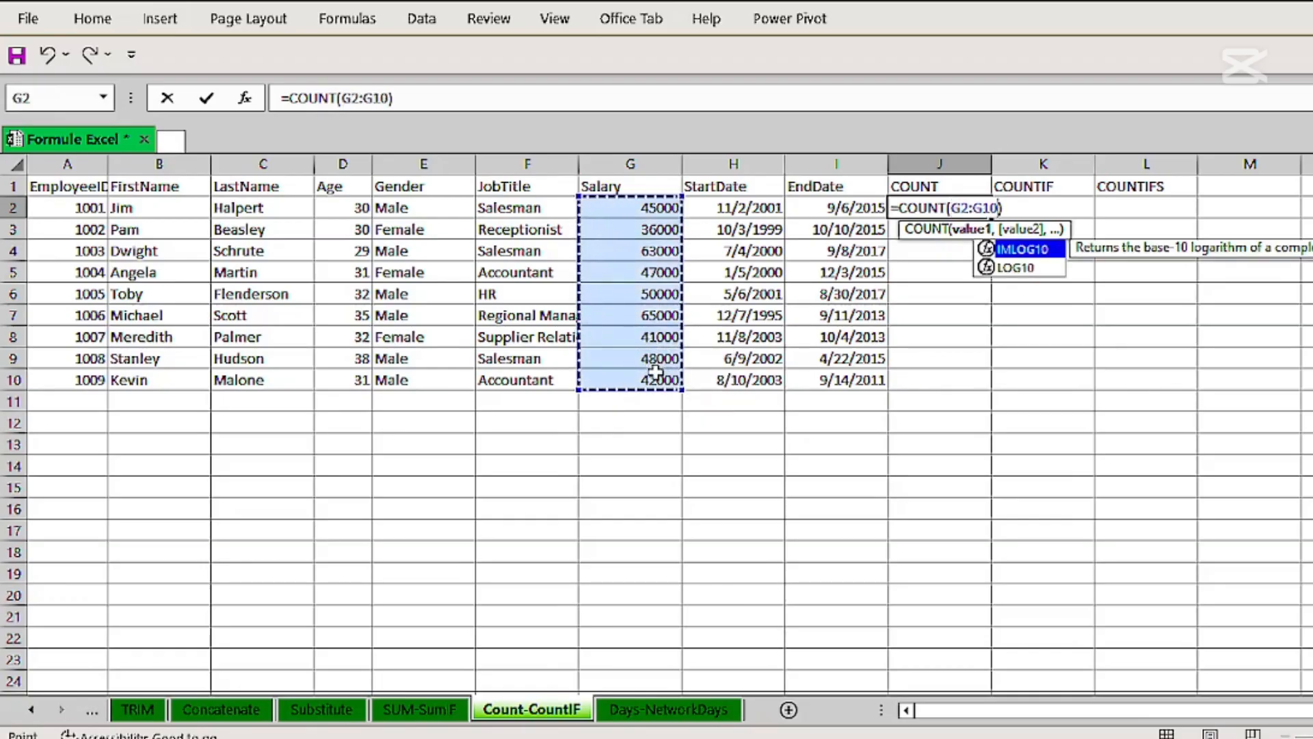
key("Return")
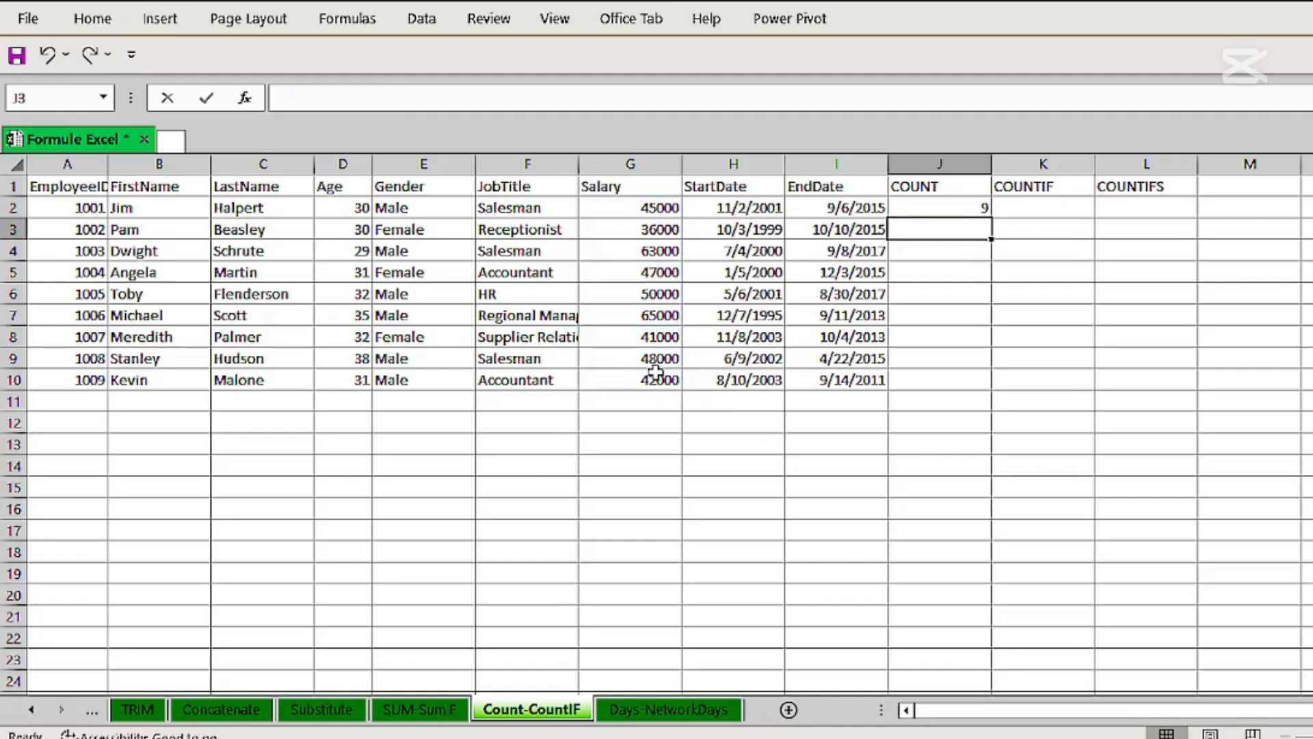
Start a COUNTIF formula in K2, under the COUNTIF heading.
left_click(1049, 211)
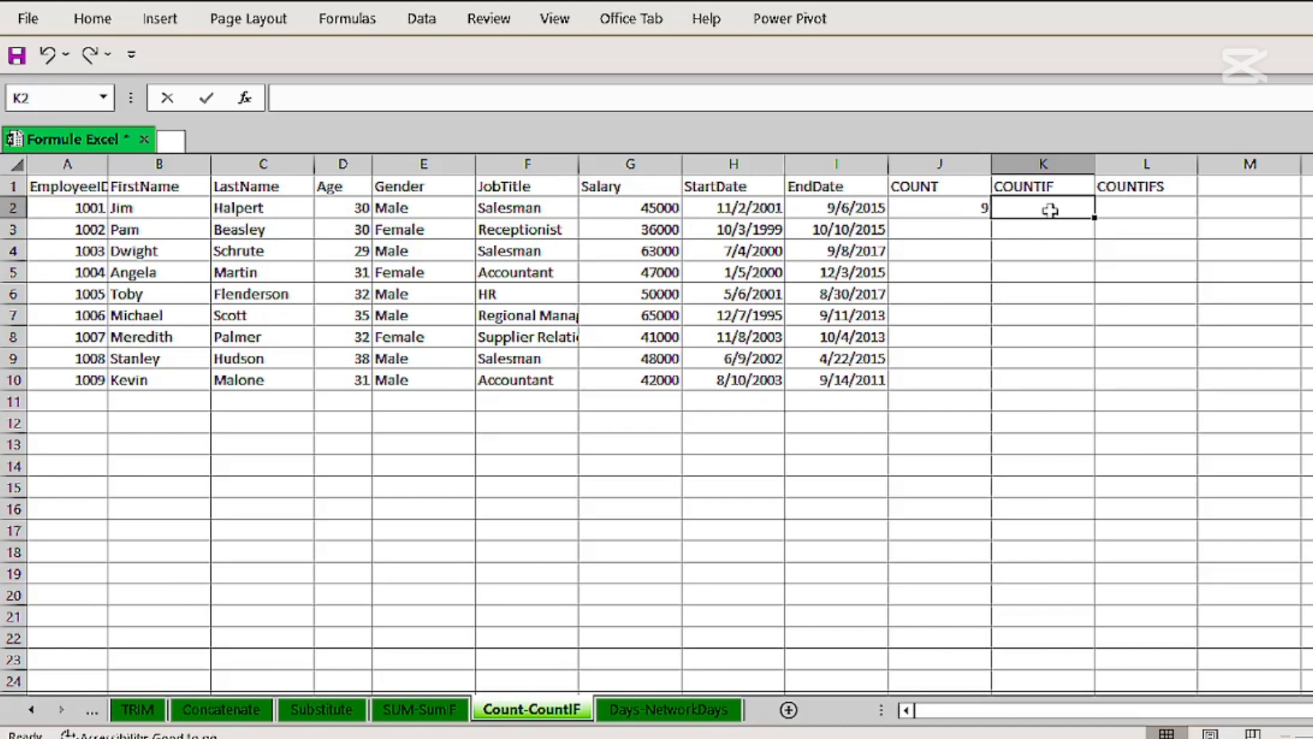
type("=")
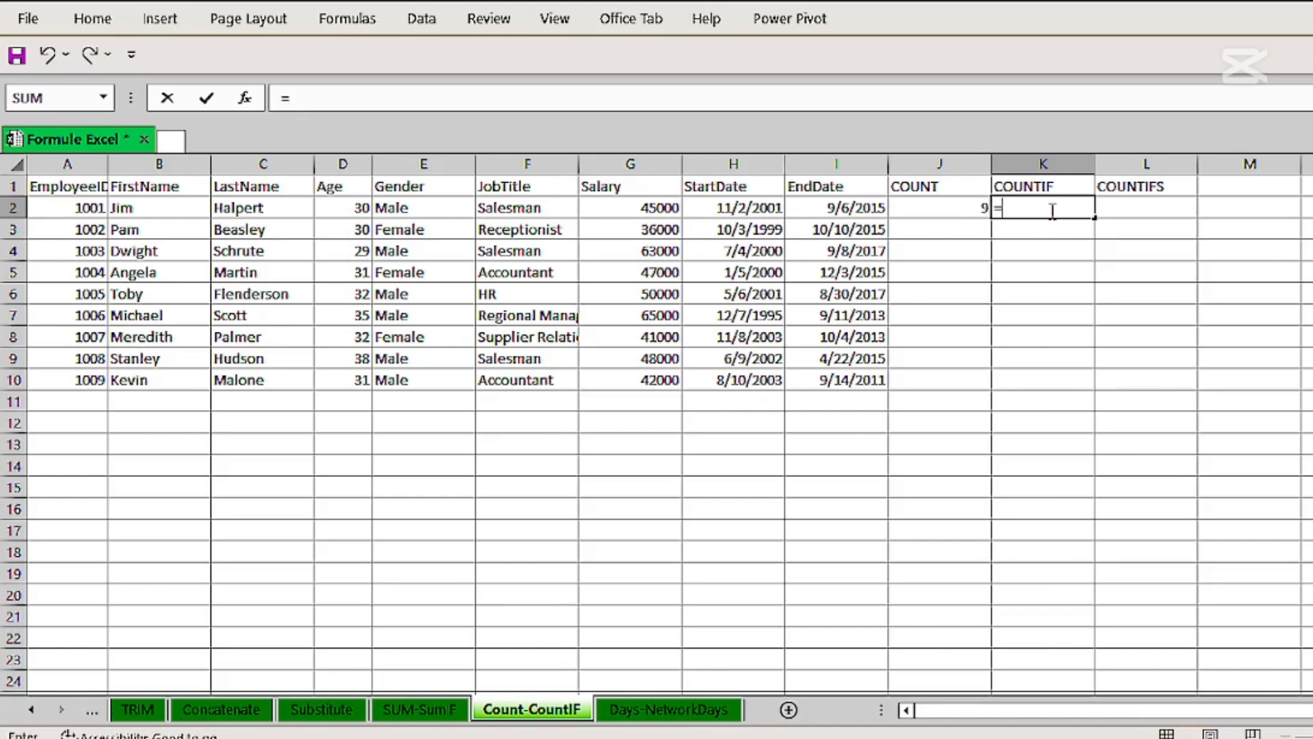
type("count")
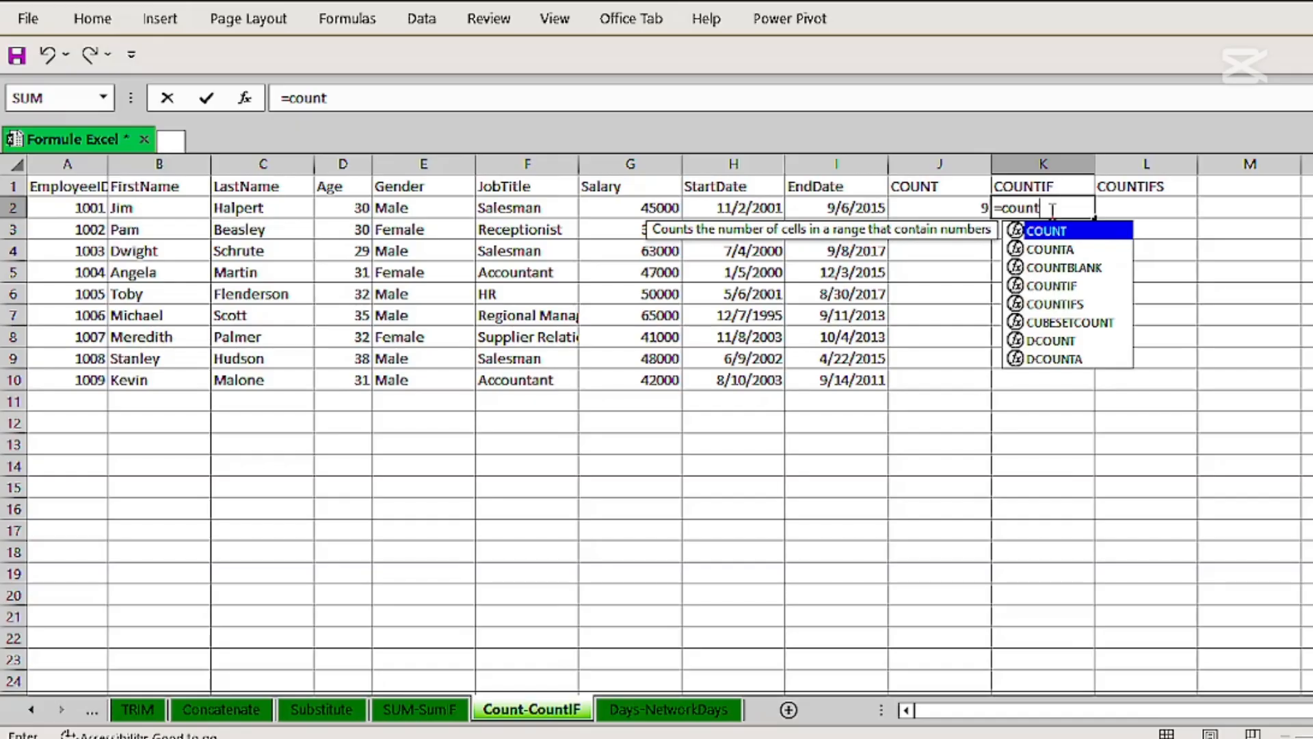
key("BackSpace")
type("i")
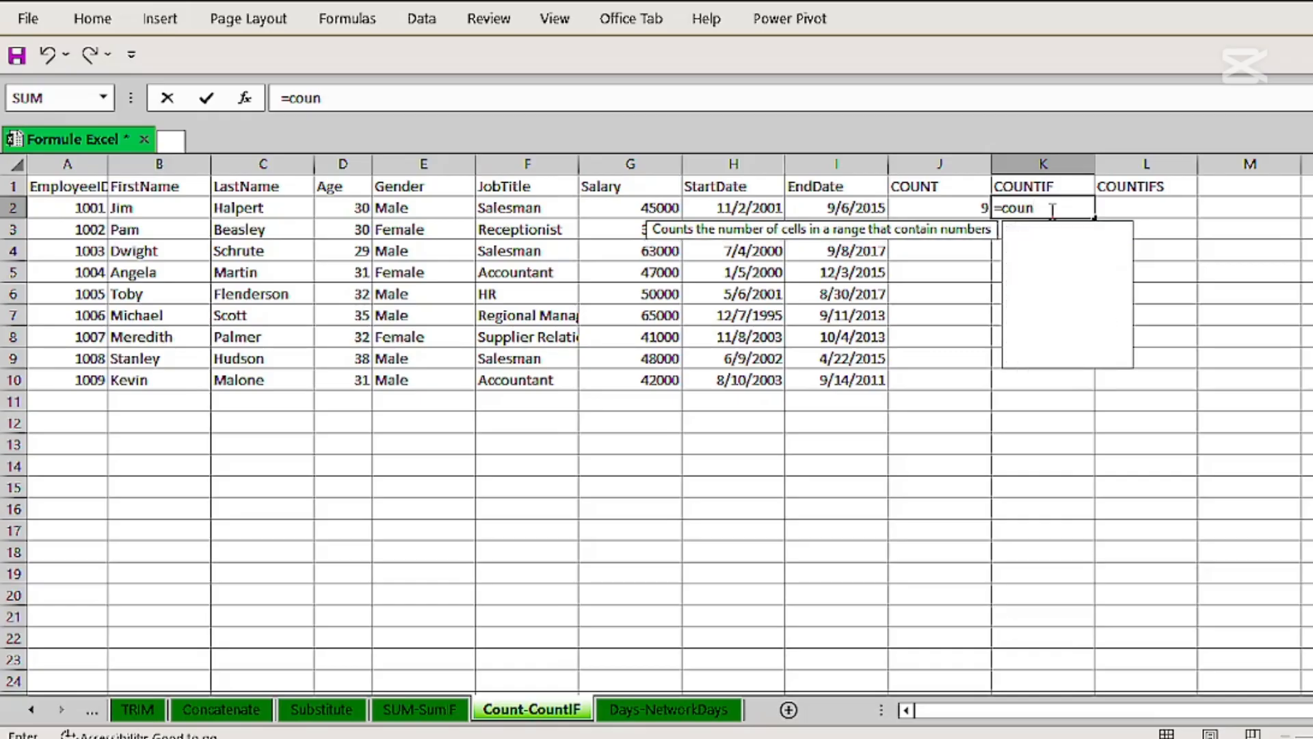
key("BackSpace")
key("BackSpace")
key("BackSpace")
key("BackSpace")
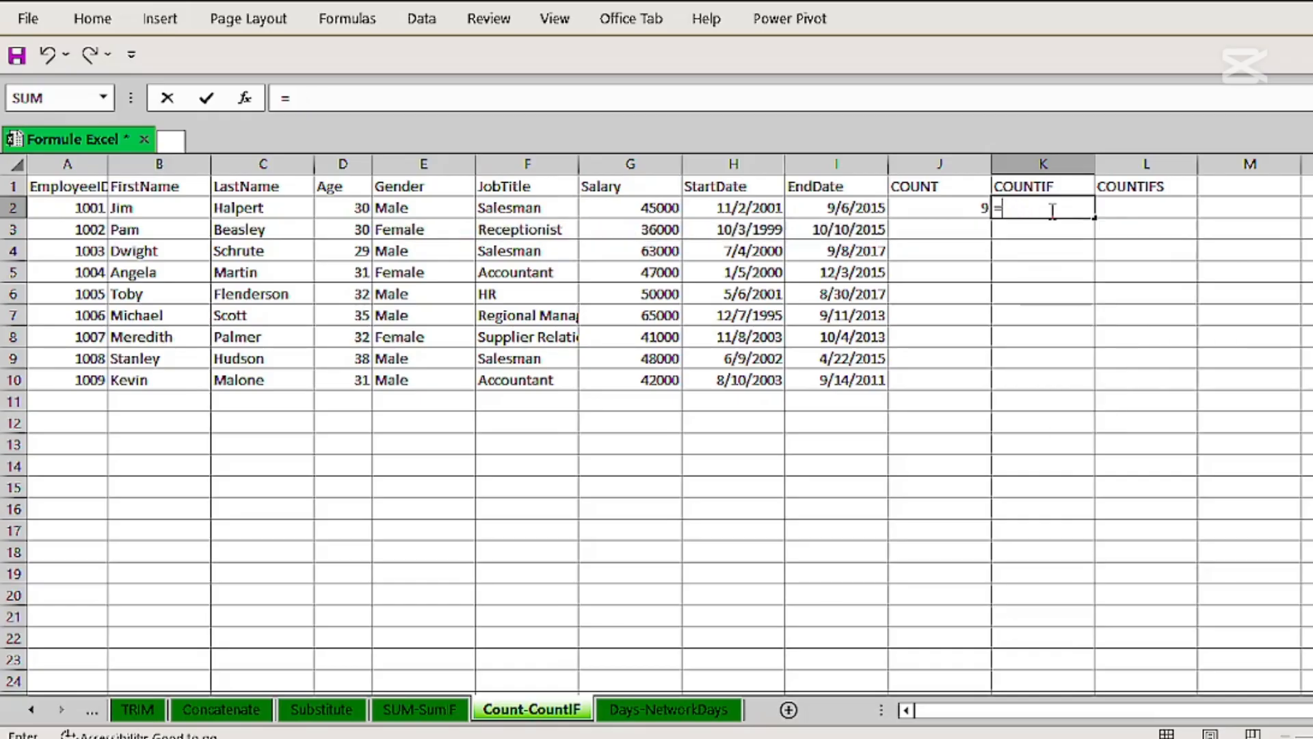
type("oun")
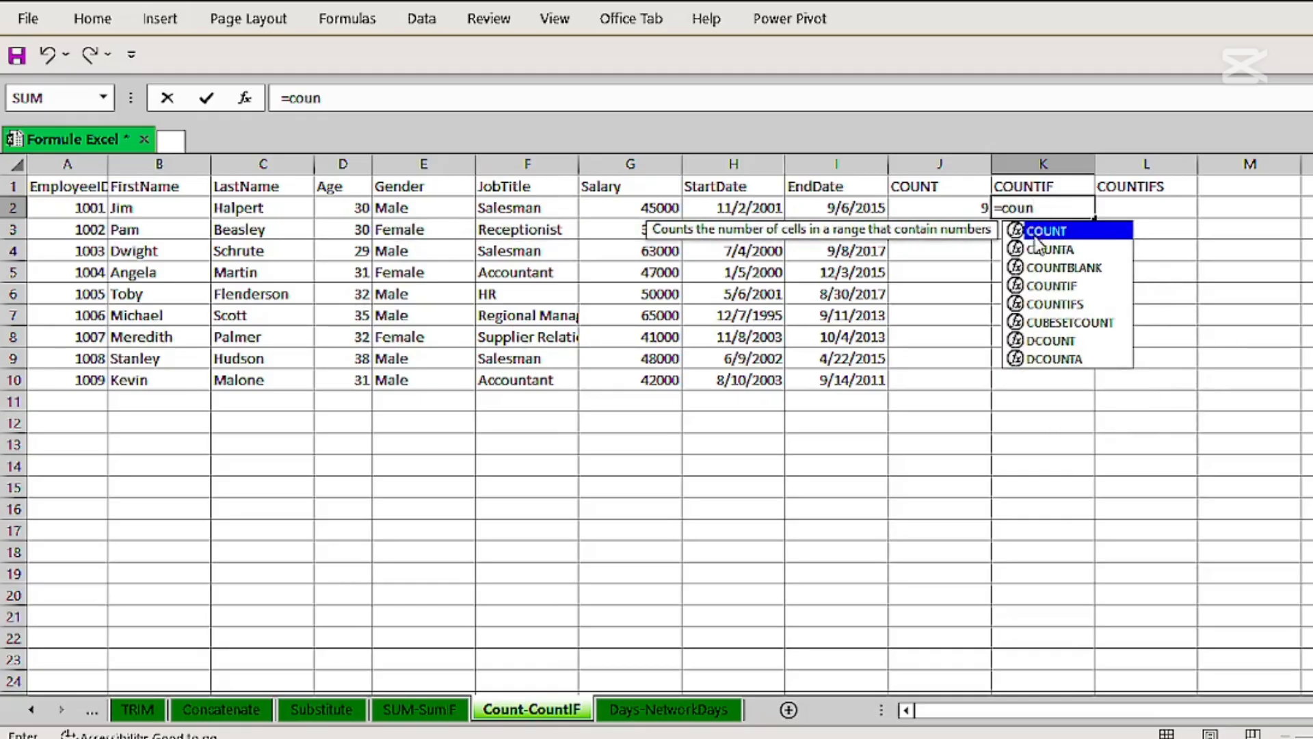
double_click(1059, 291)
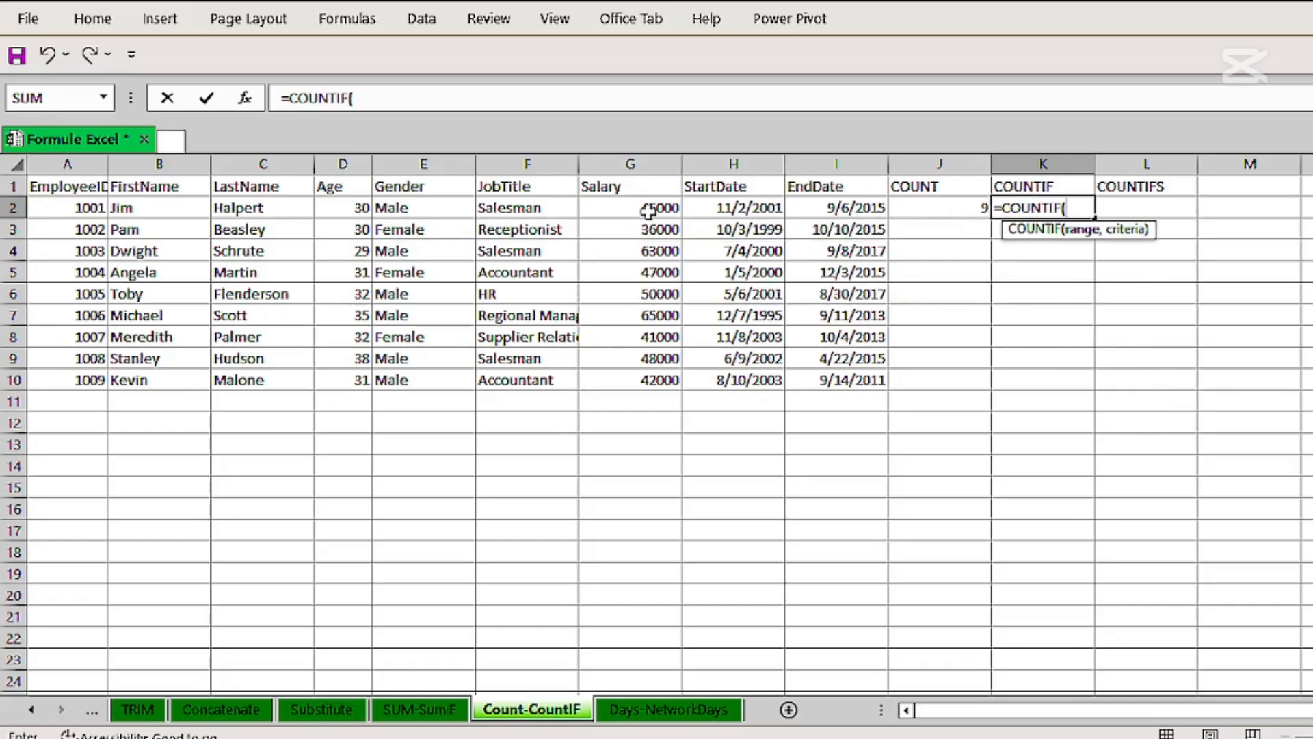
Give the COUNTIF formula the Salary range G2:G10 and the criterion .50000, and try to commit it.
left_click_drag(640, 209, 658, 368)
type(",\"")
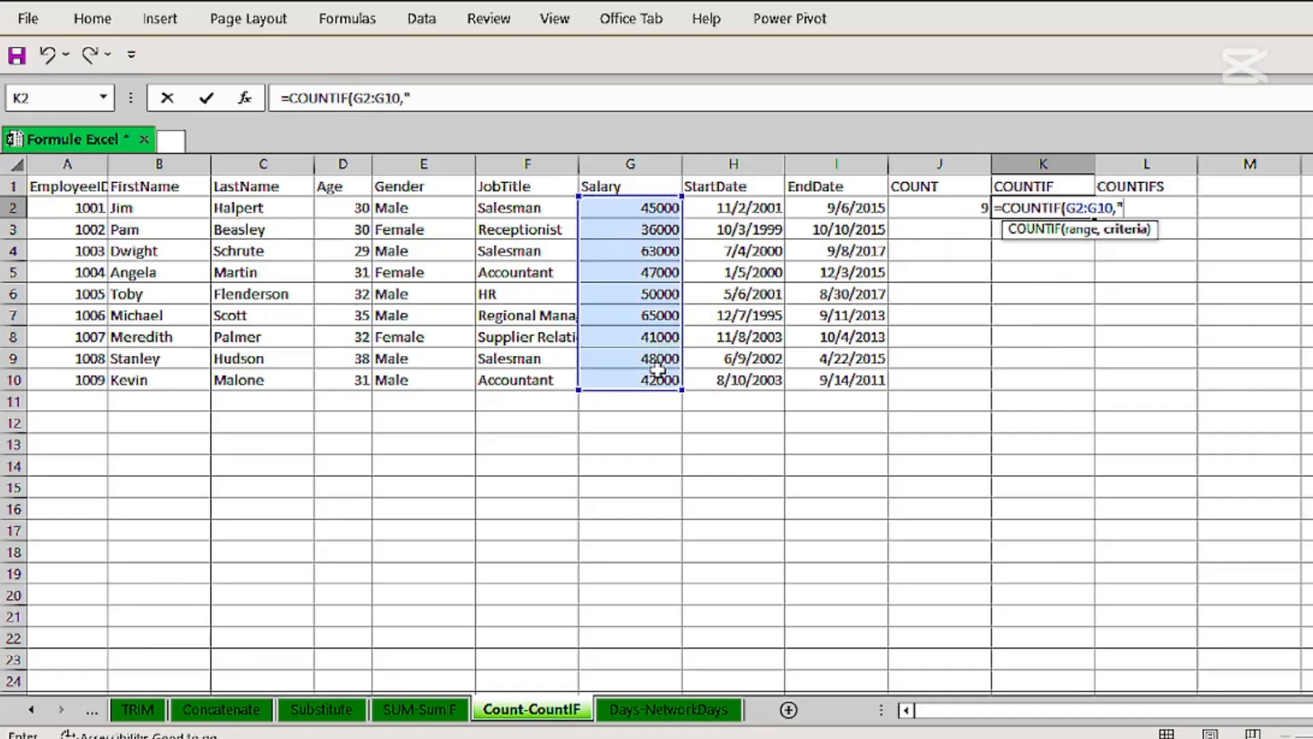
type(".50000")
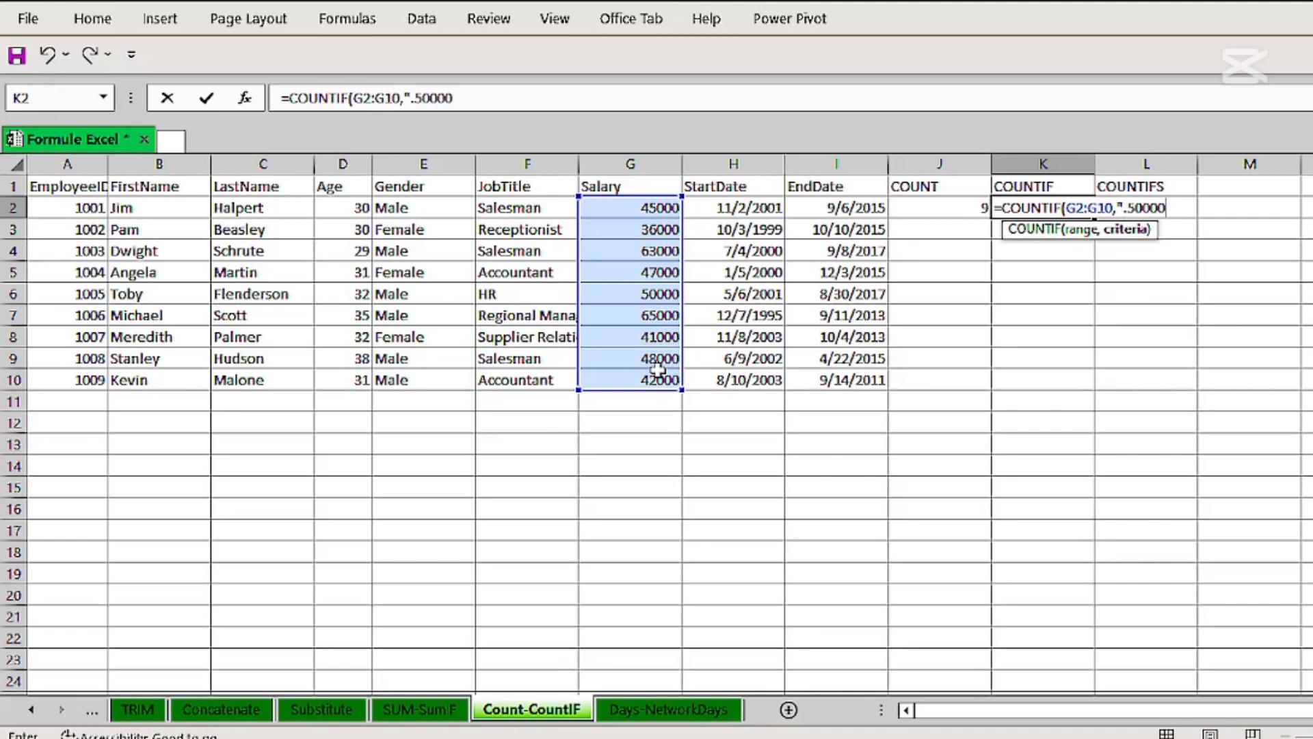
key("Return")
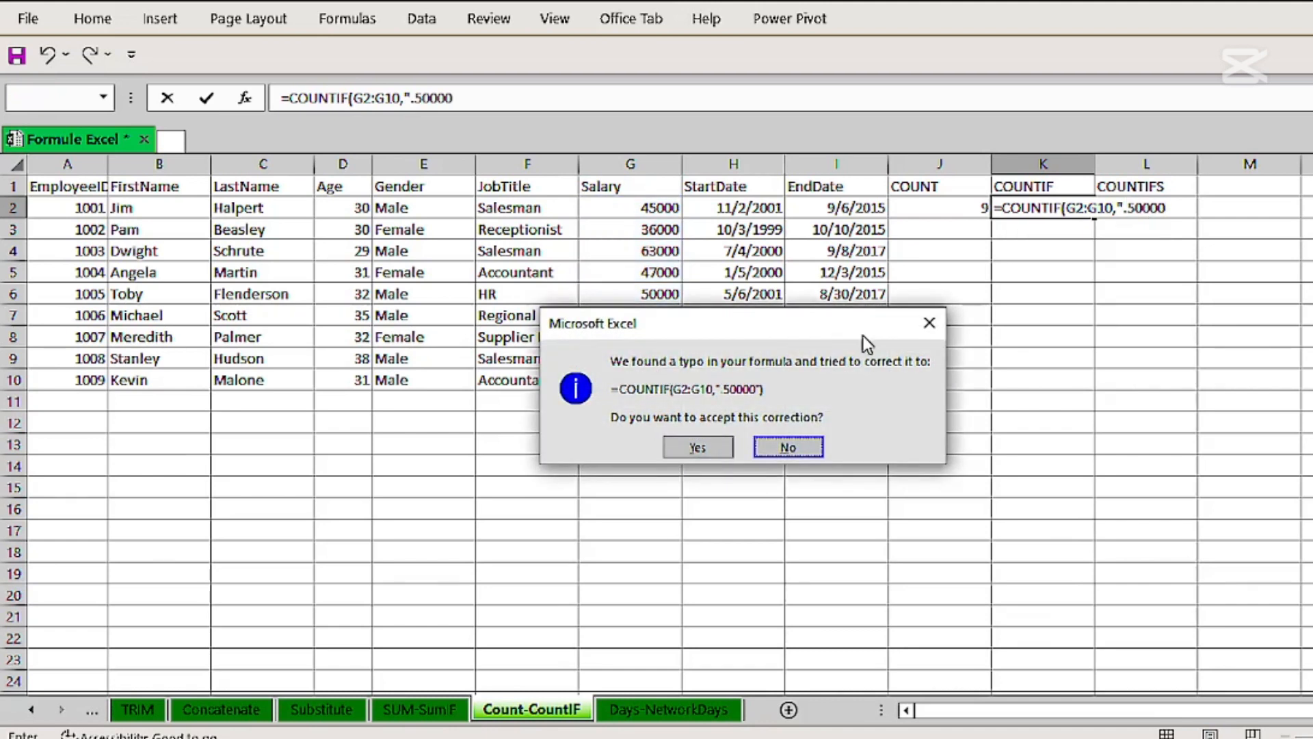
Decline the proposed correction, change the COUNTIF criterion in K2 to ">50000" with its closing quote, and commit the formula.
left_click(930, 323)
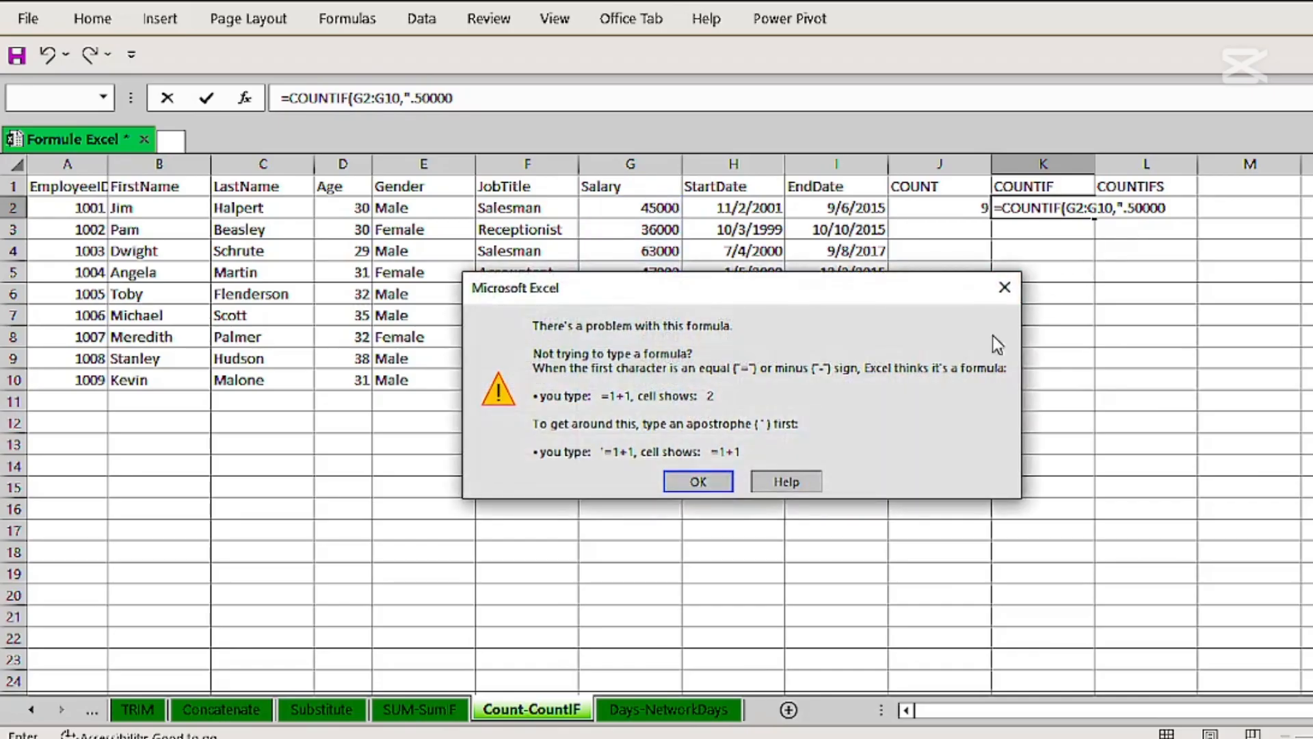
left_click(703, 484)
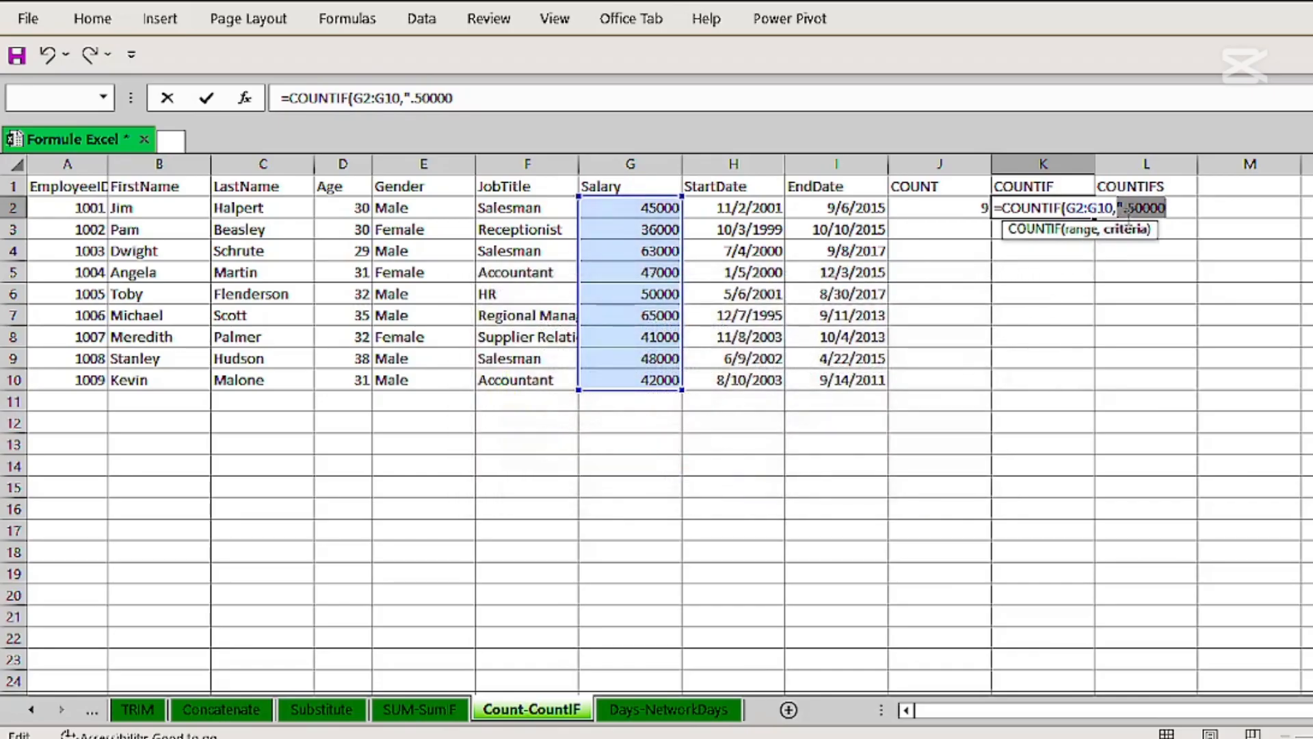
key("BackSpace")
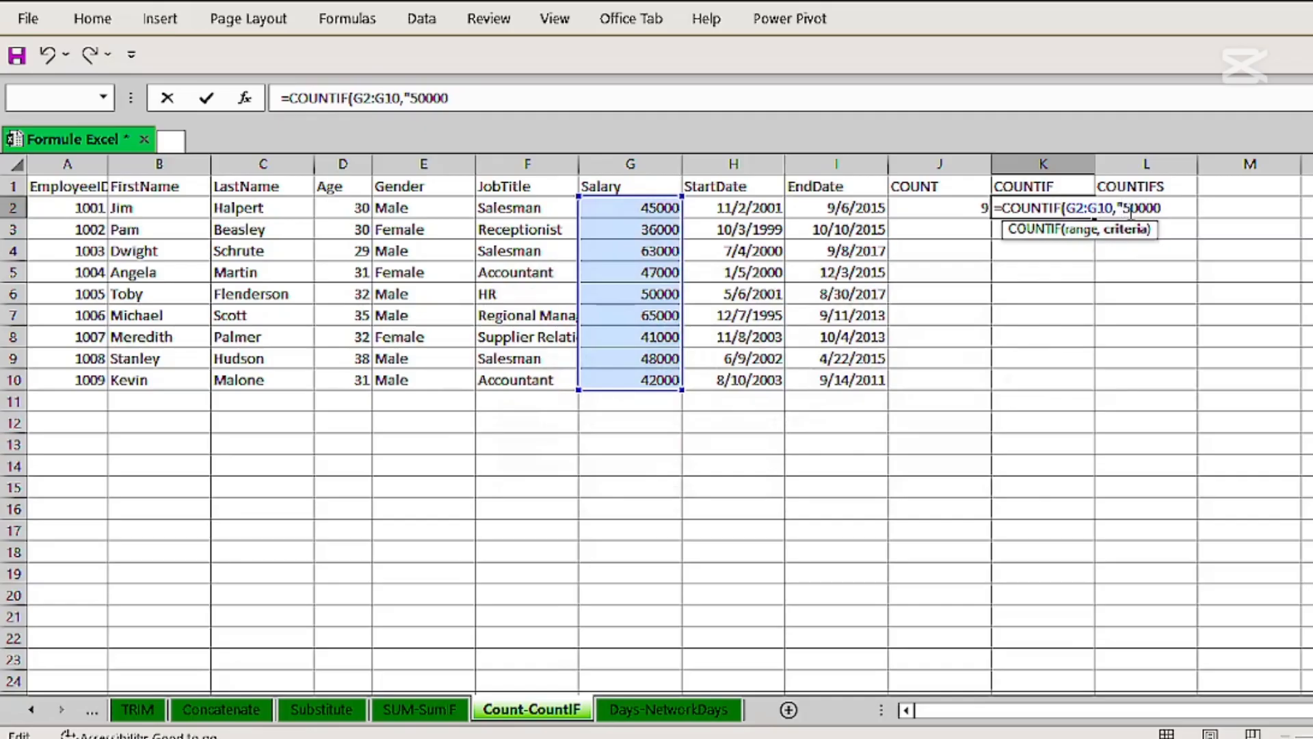
type(">")
key("Right")
key("Right")
key("Right")
key("Right")
key("Right")
type("\"")
key("Return")
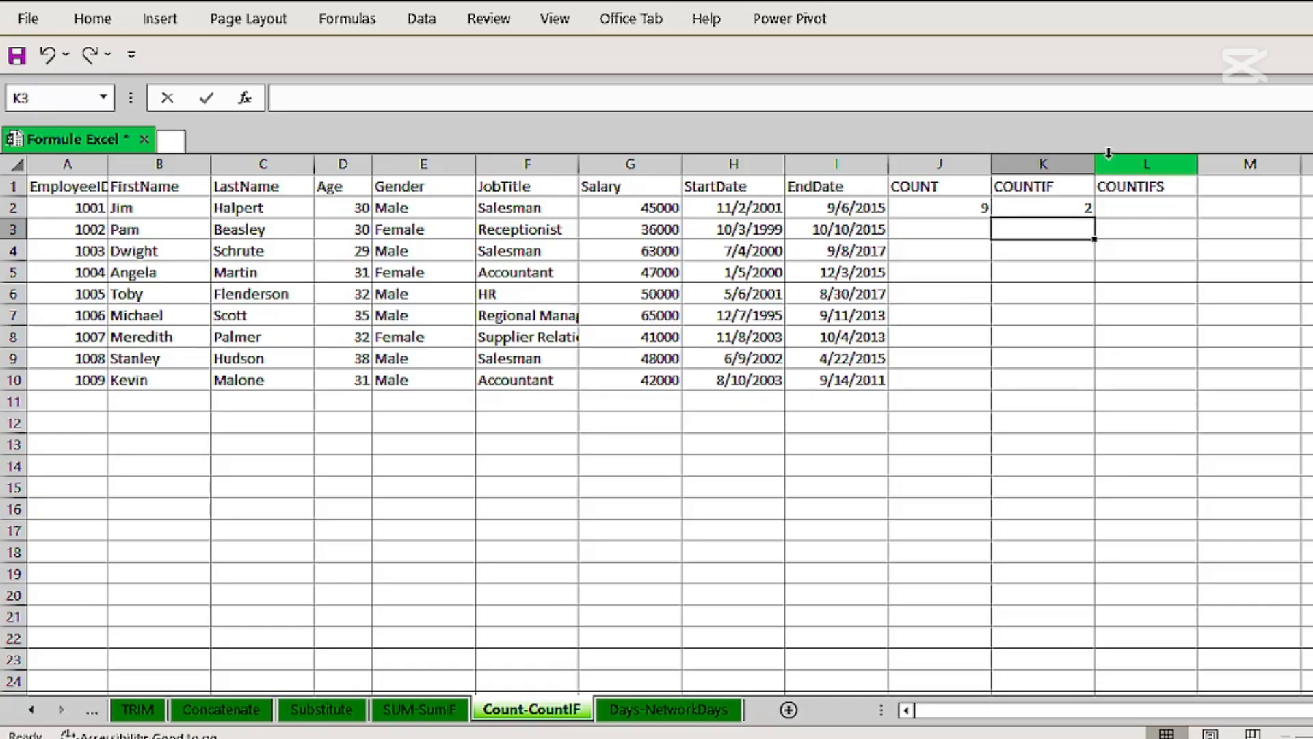
Start a COUNTIFS formula in L2 with the EmployeeID range A2:A10 and the criterion ">1004".
double_click(1147, 209)
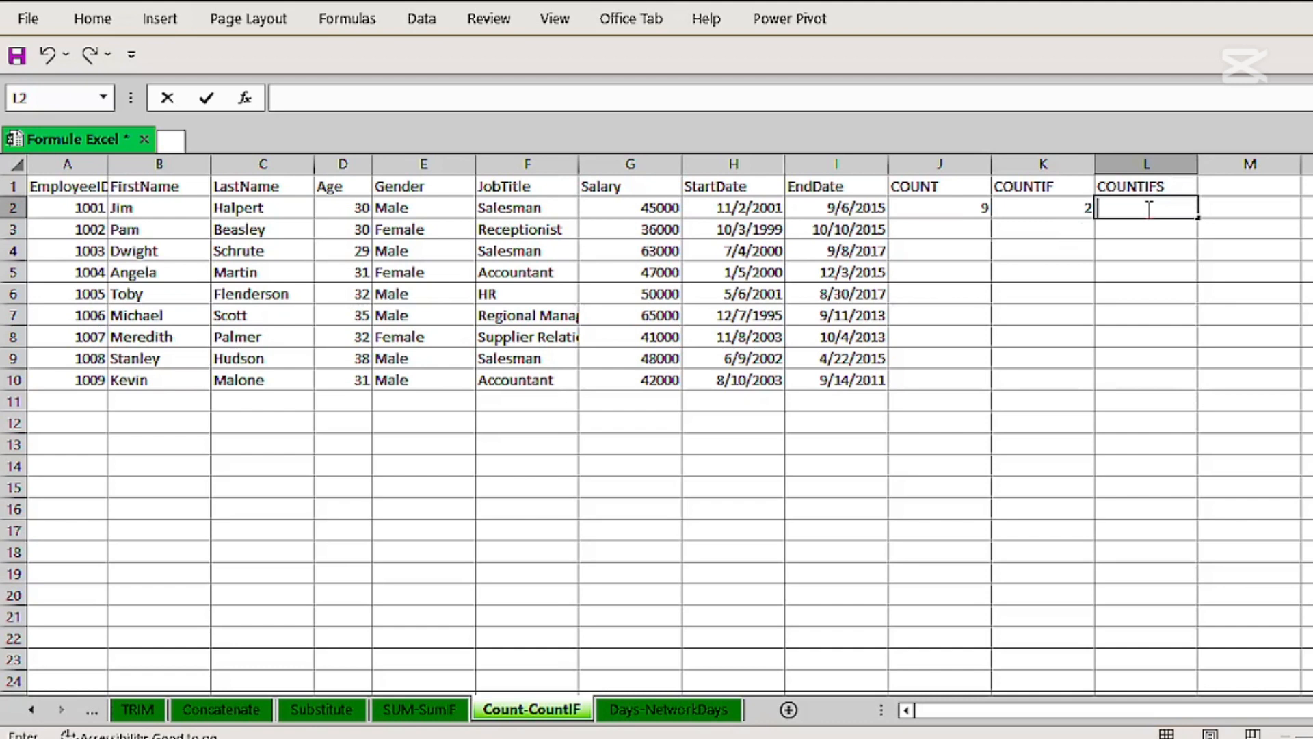
type("=count")
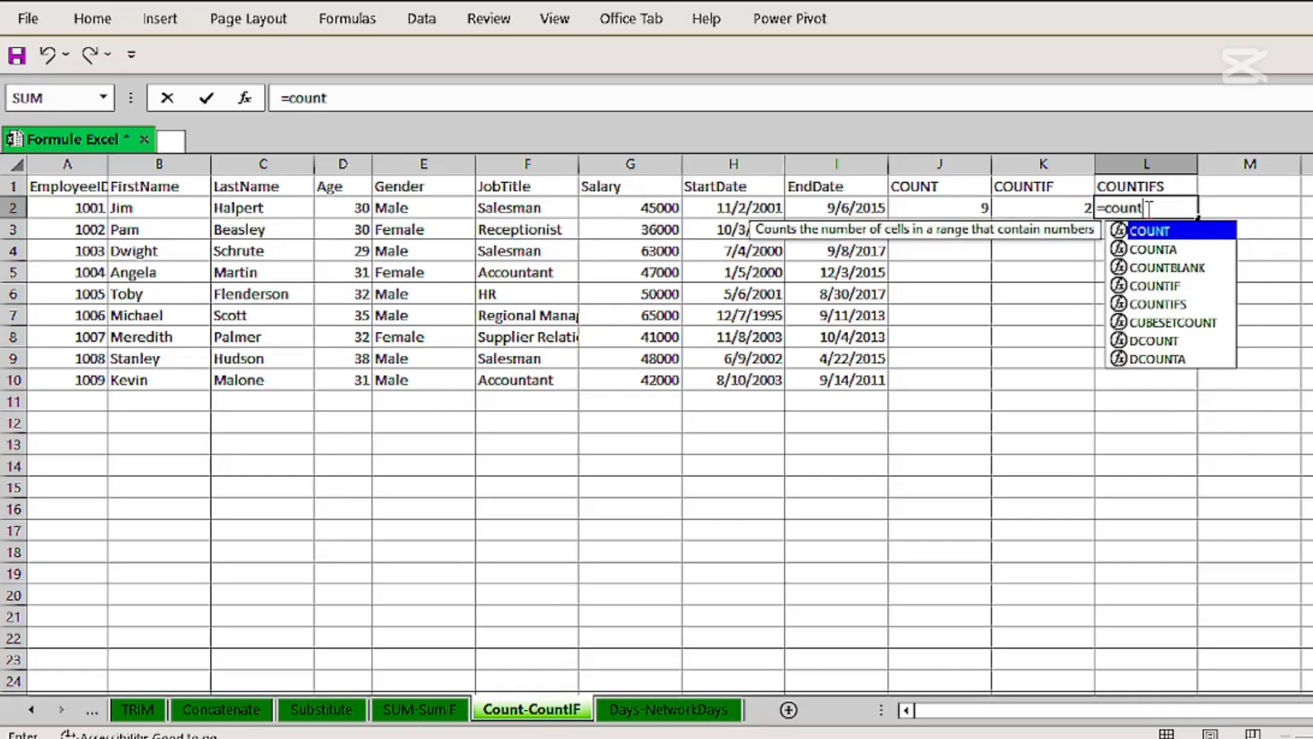
double_click(1177, 302)
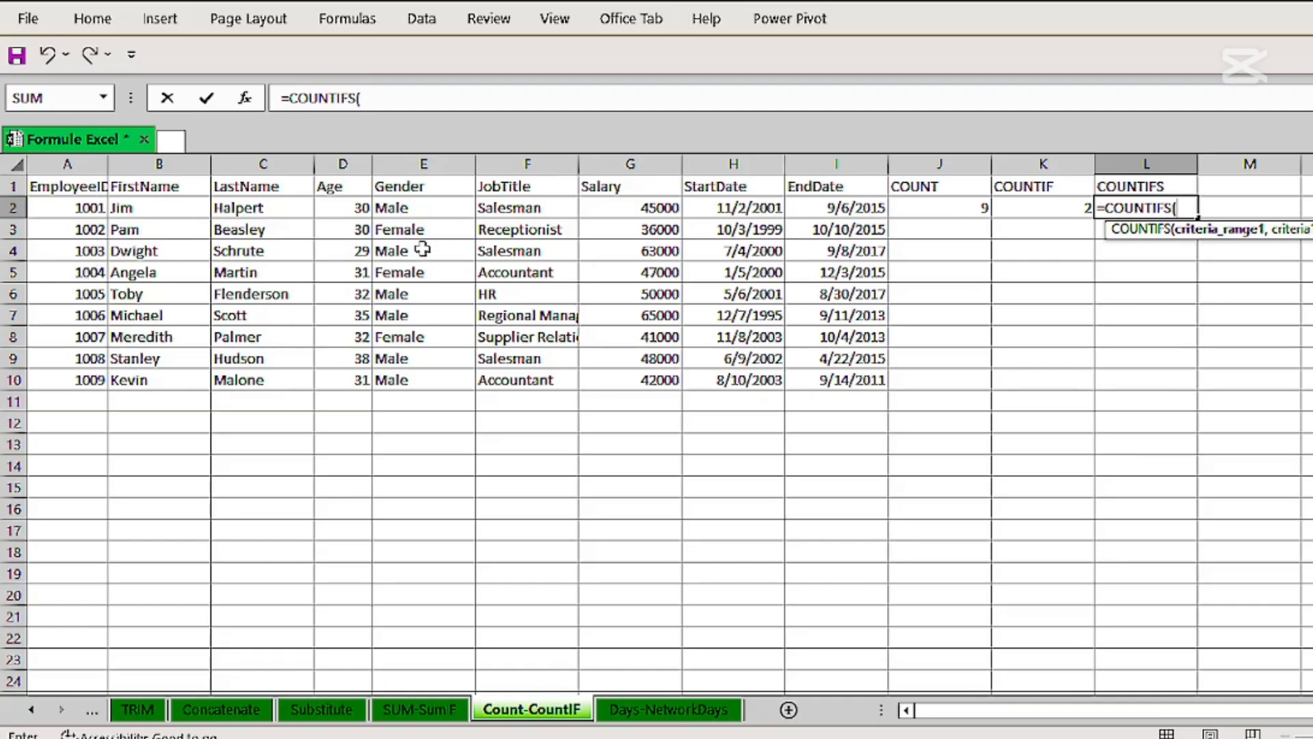
left_click_drag(88, 208, 87, 375)
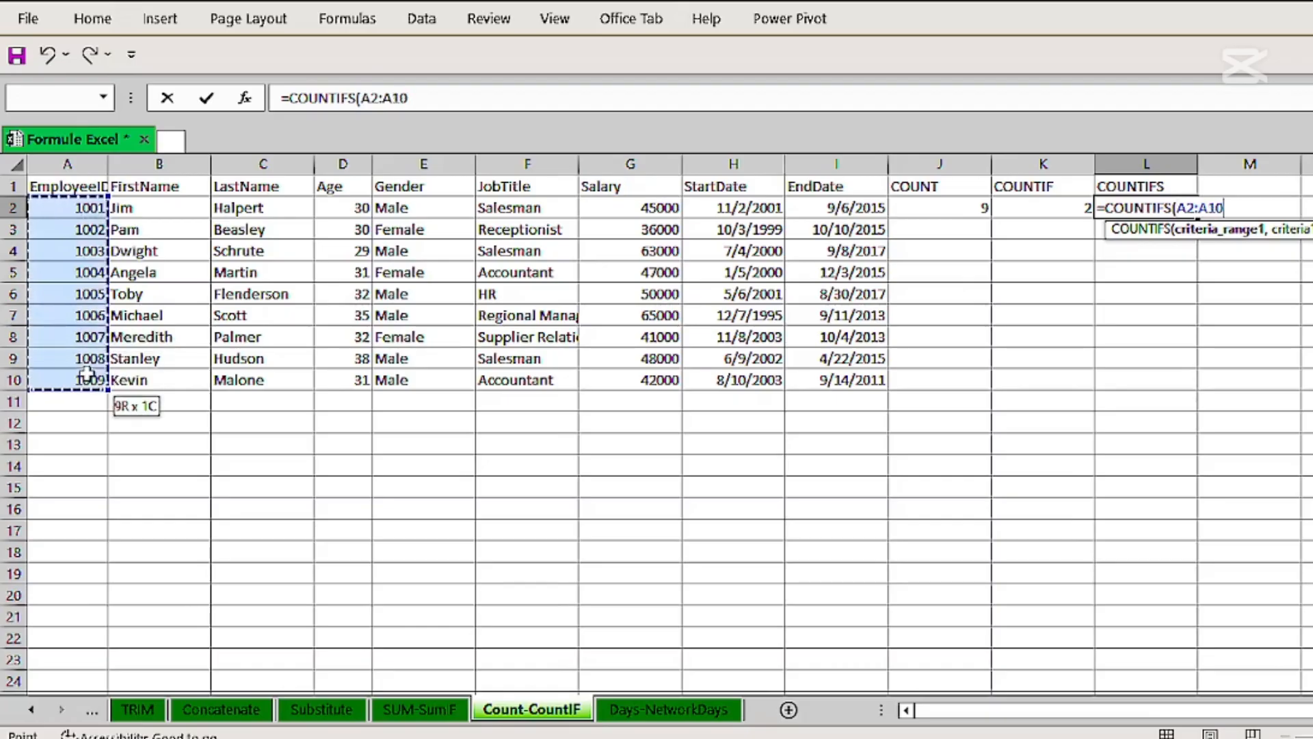
type(",\">")
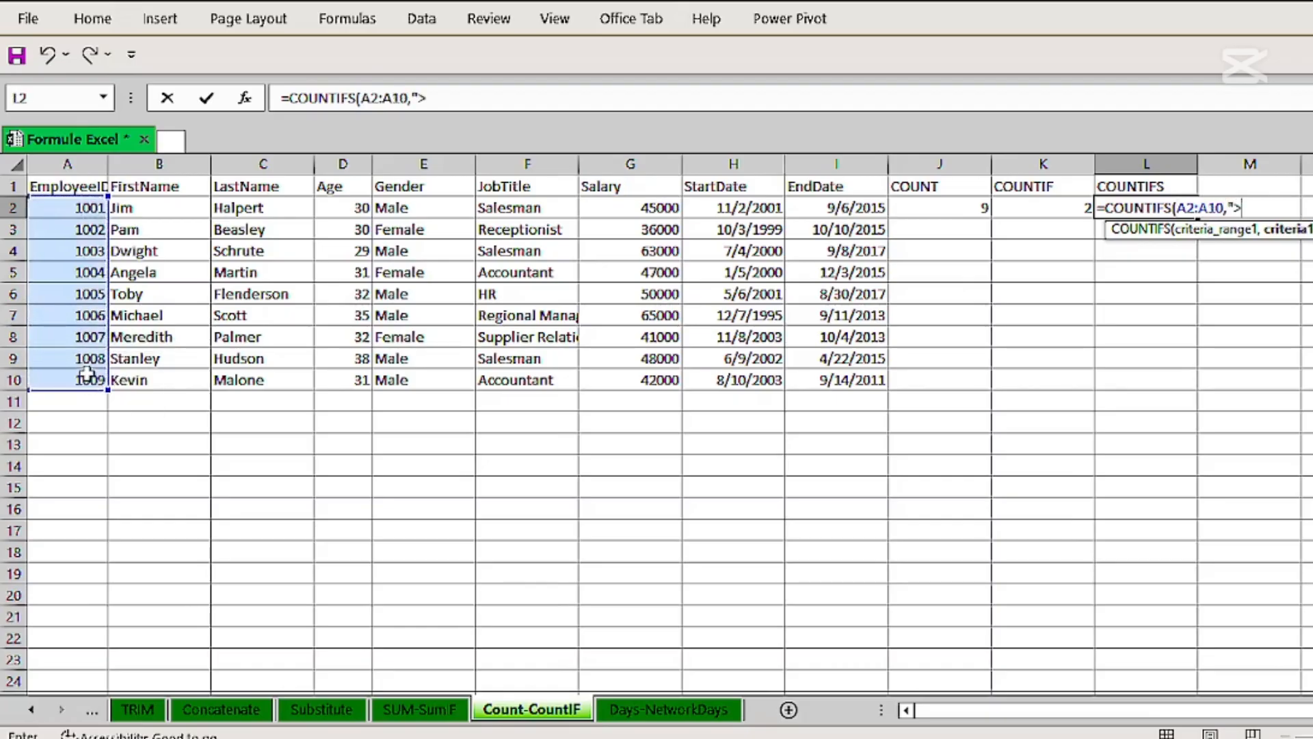
type("1004\",")
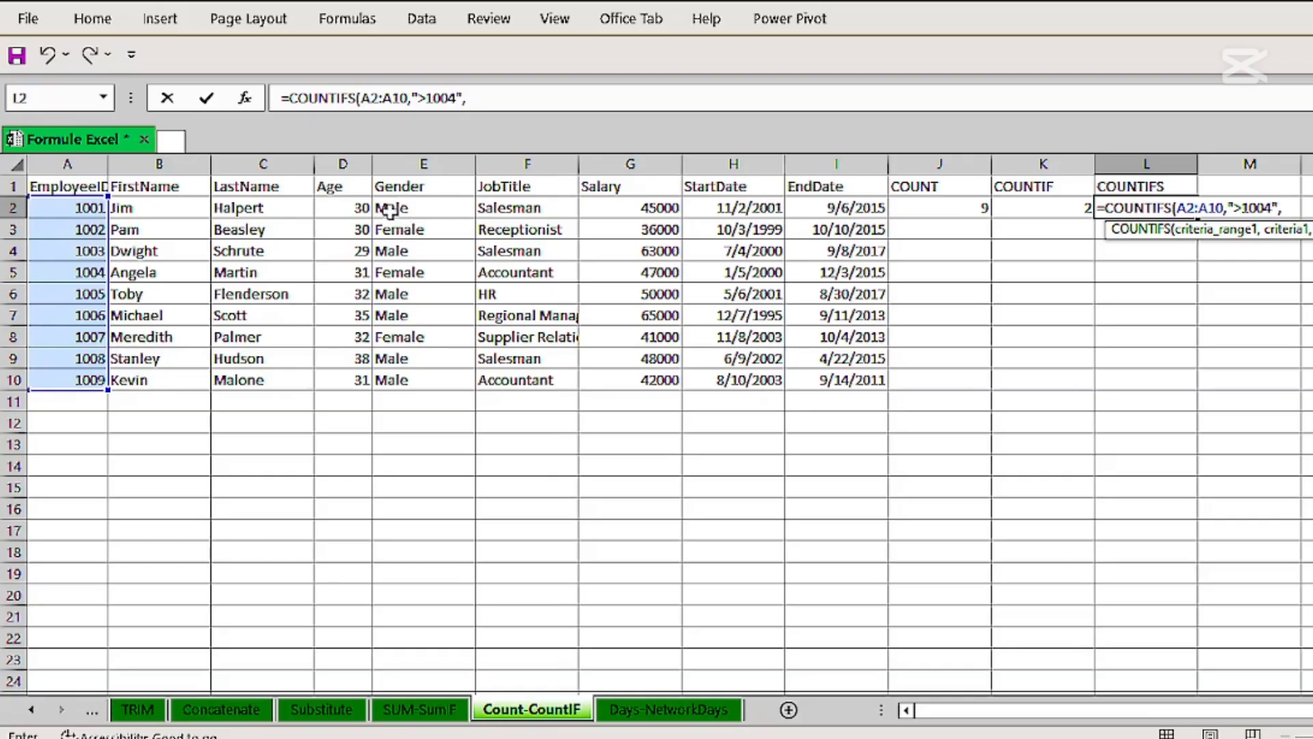
Add the Gender range E2:E10 with the criterion "Male" to the COUNTIFS formula in L2 and commit it.
left_click_drag(385, 208, 408, 371)
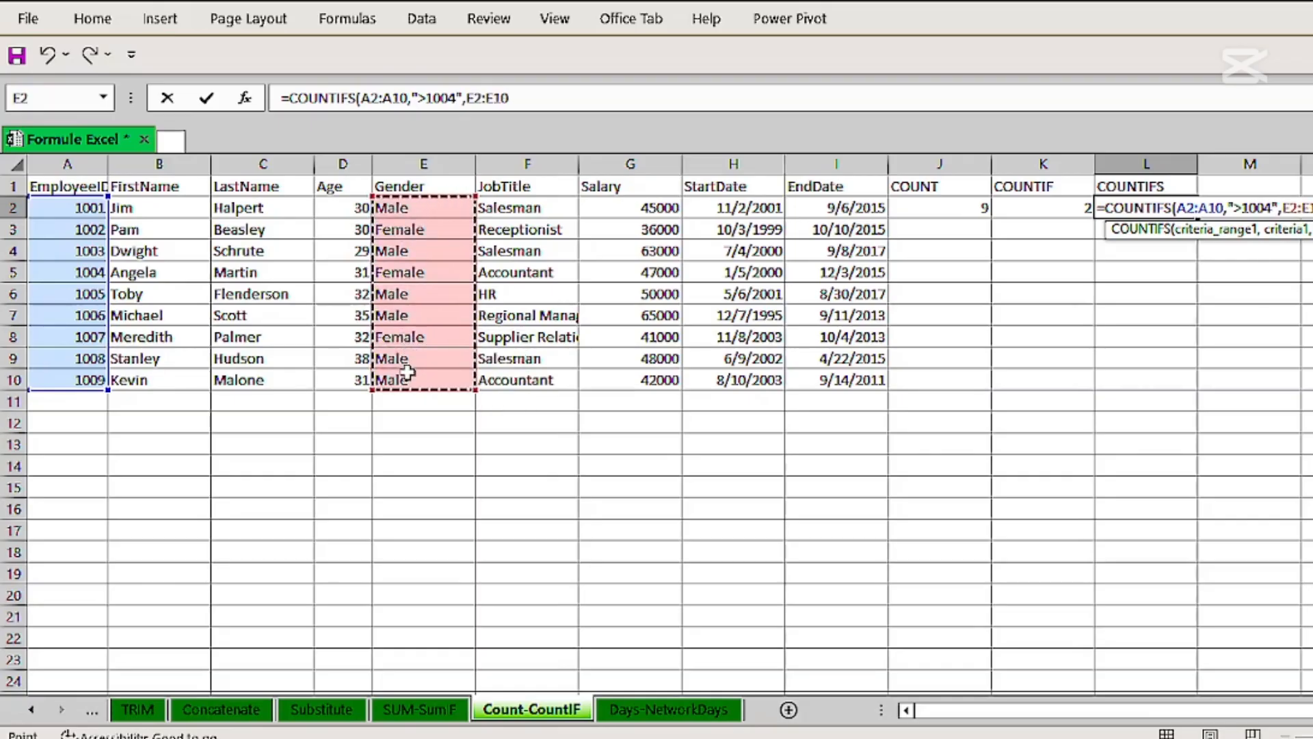
type(",")
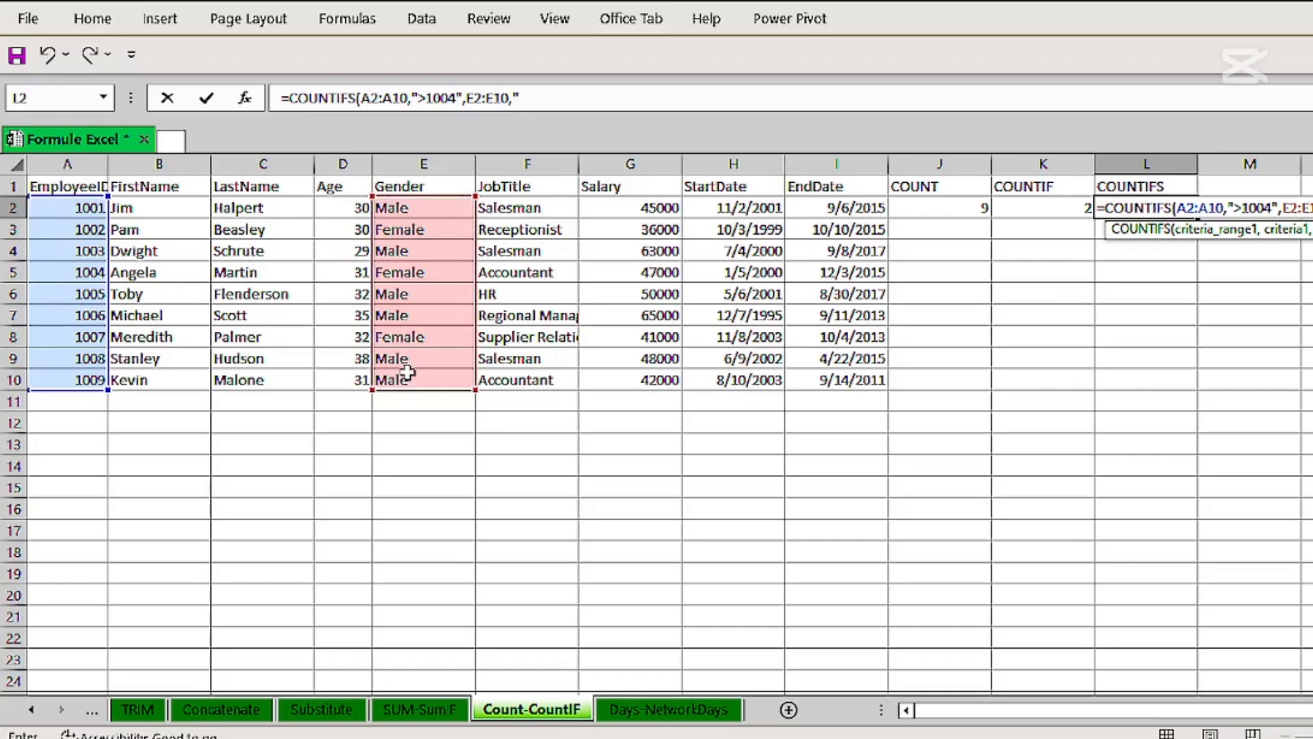
type("\"Male\")")
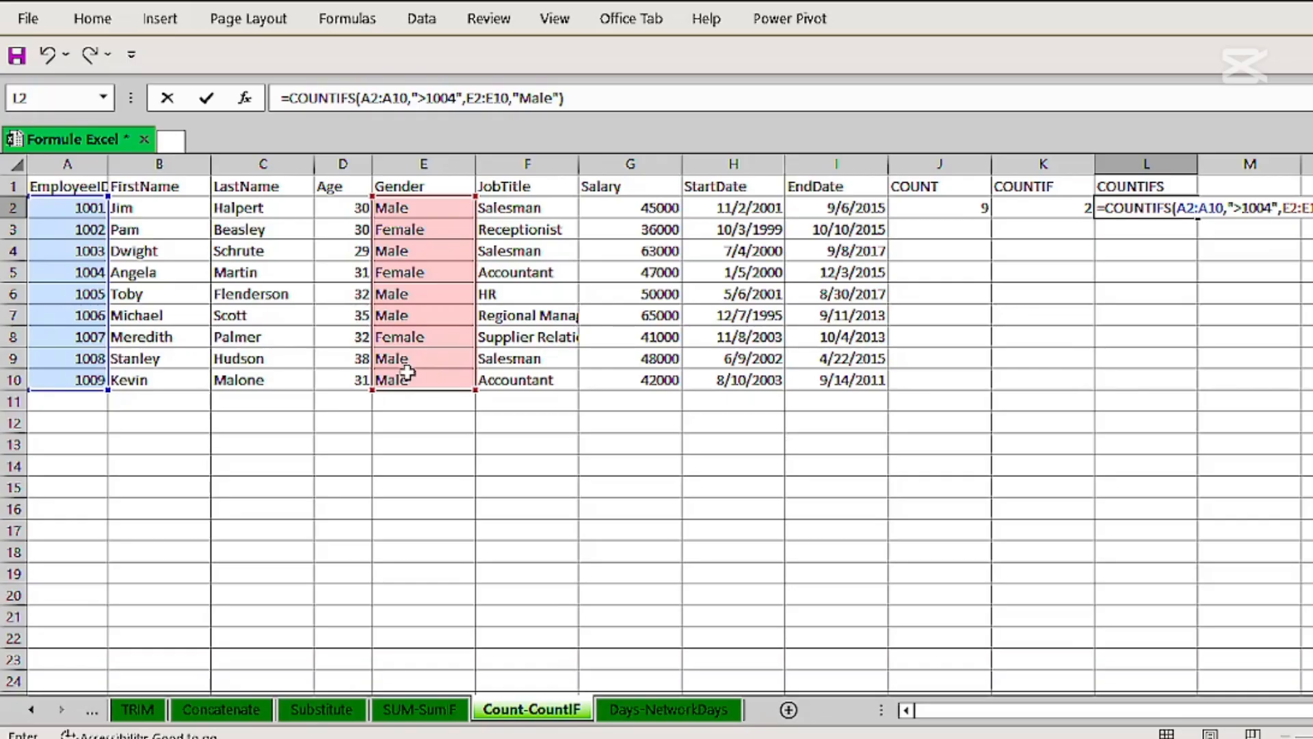
key("Return")
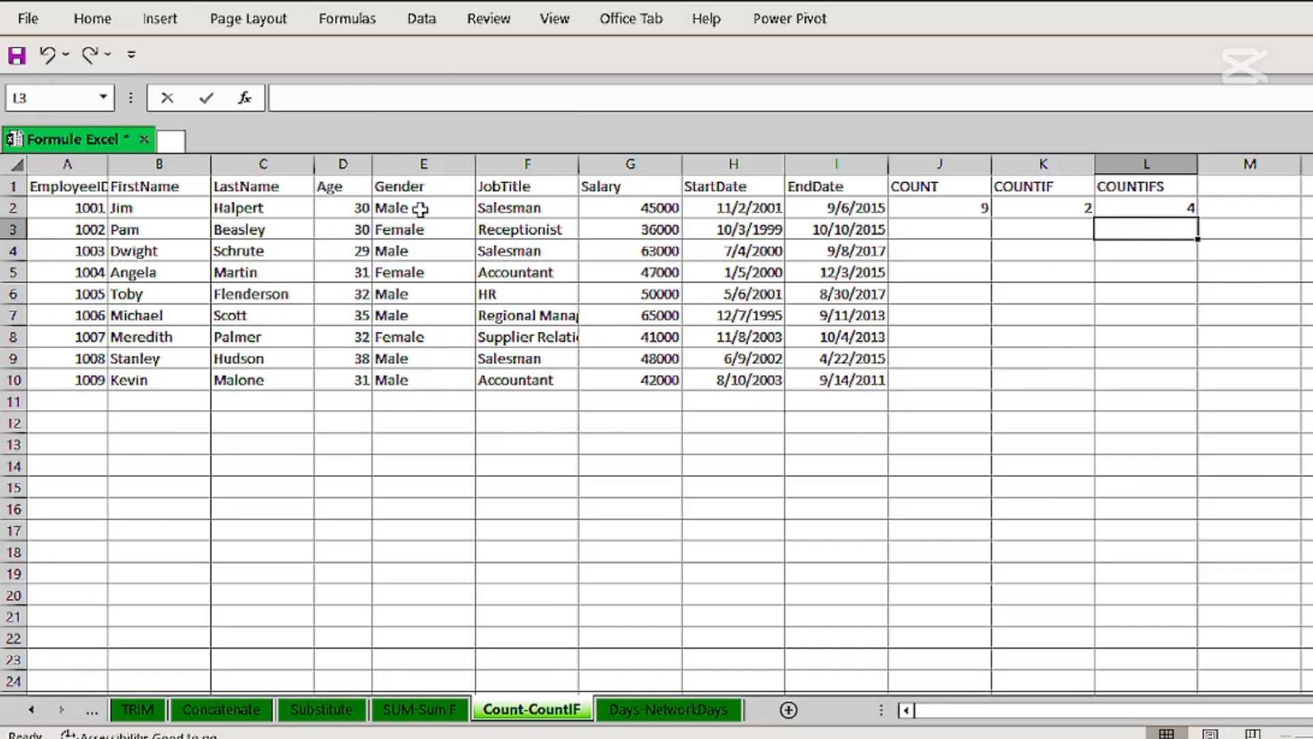
Check the male entries in the Gender column and the employee rows from ID 1004 onward against the COUNTIFS criteria.
left_click(420, 209)
left_click(410, 251)
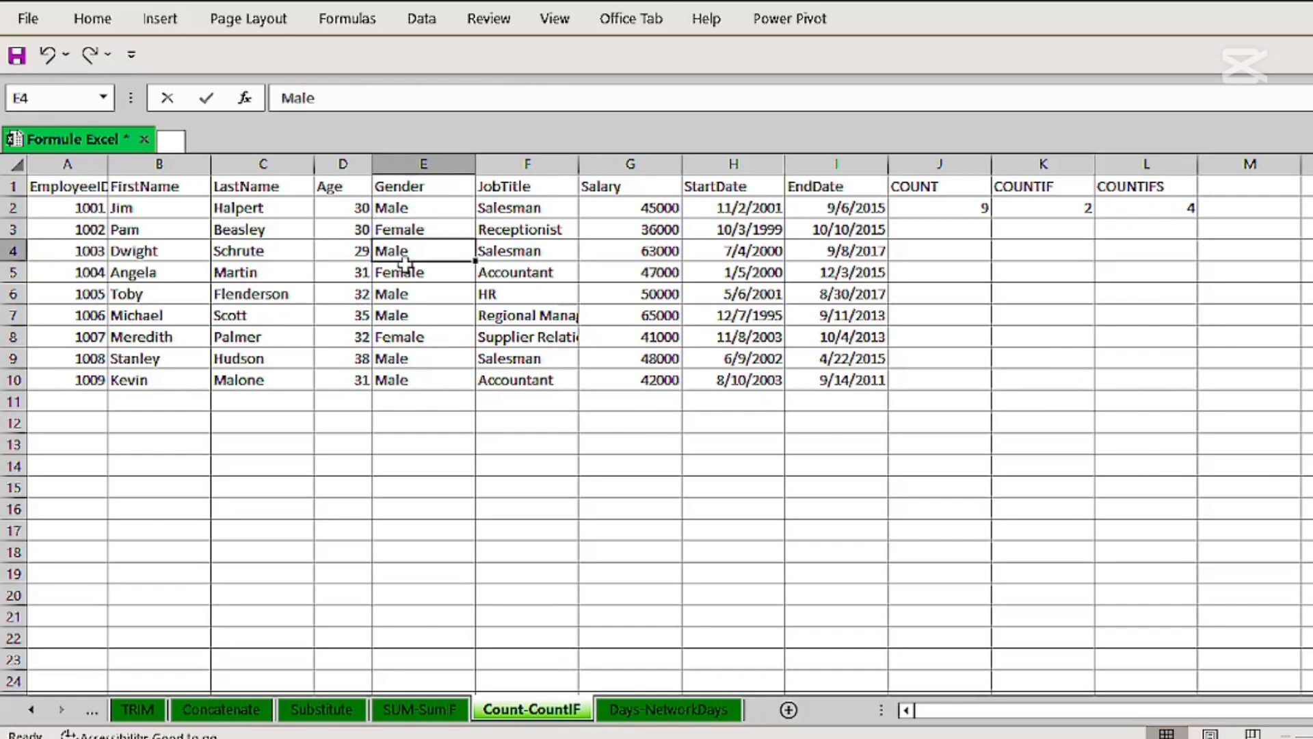
left_click(406, 295)
left_click(409, 315)
left_click(409, 359)
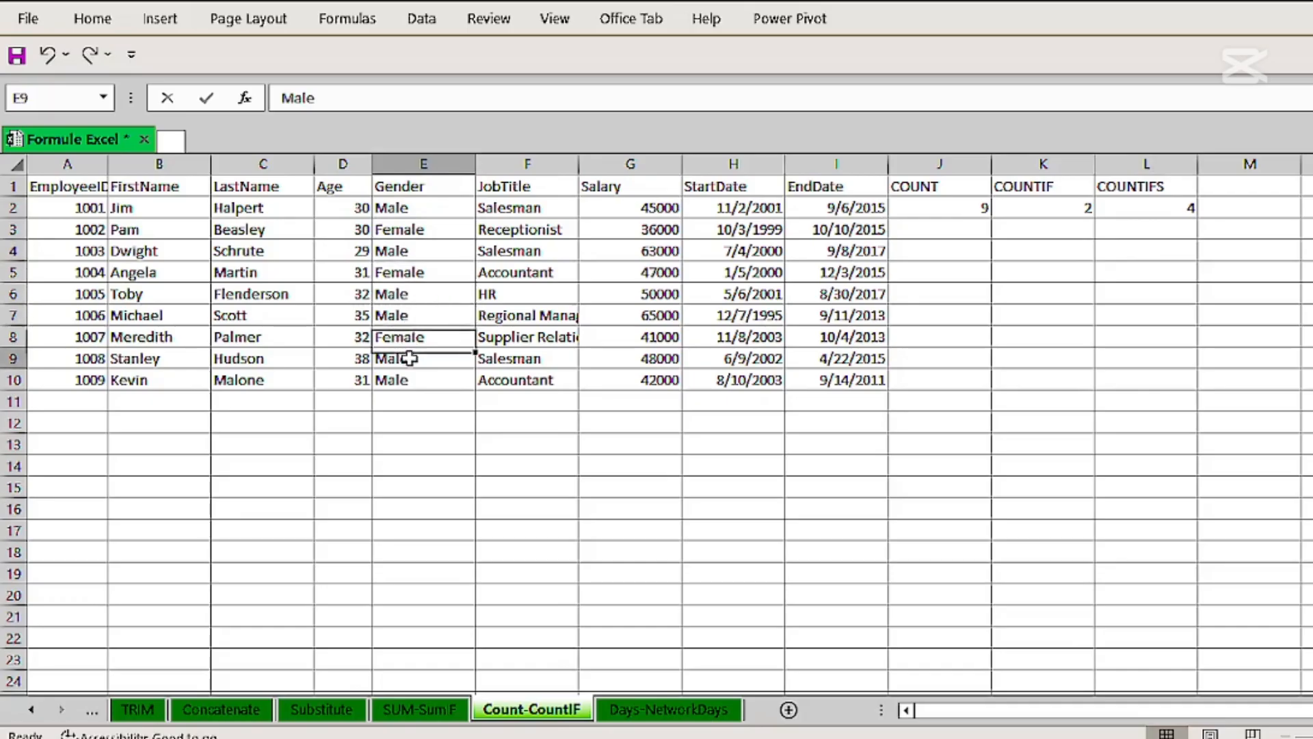
left_click(408, 381)
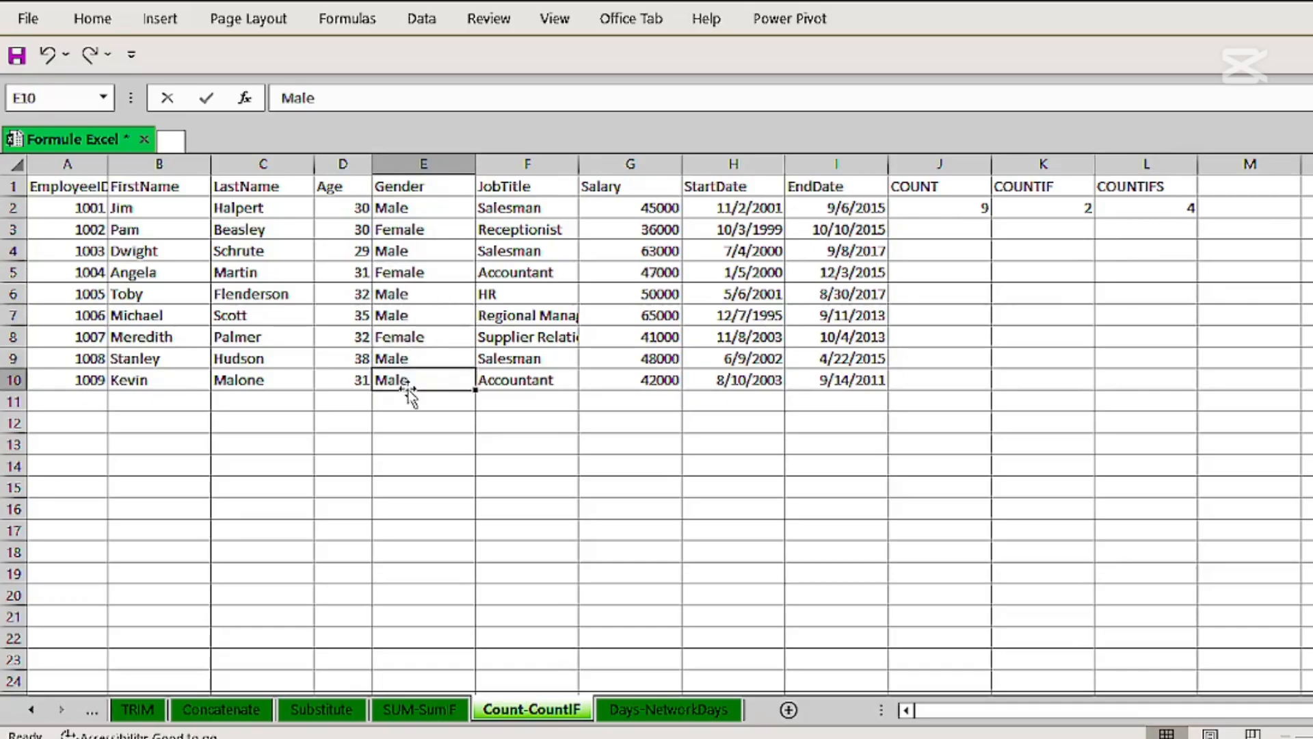
left_click(13, 272)
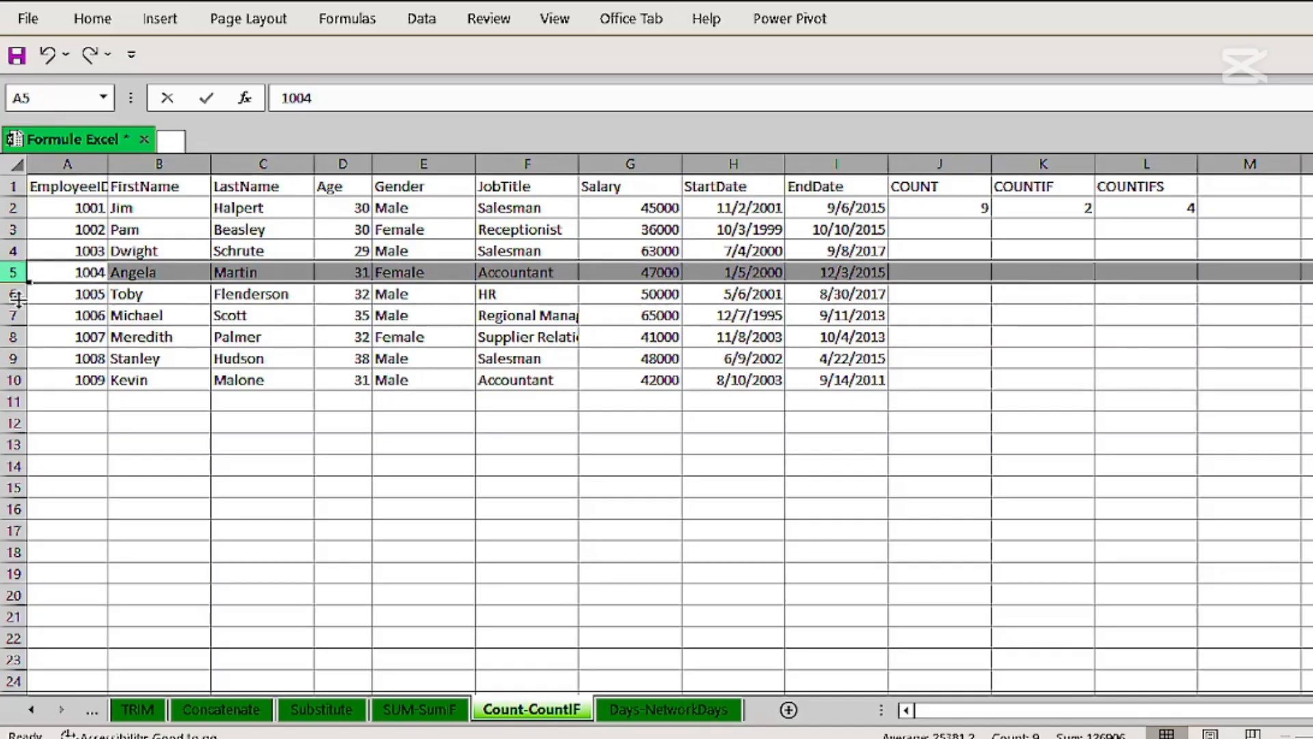
left_click(7, 294)
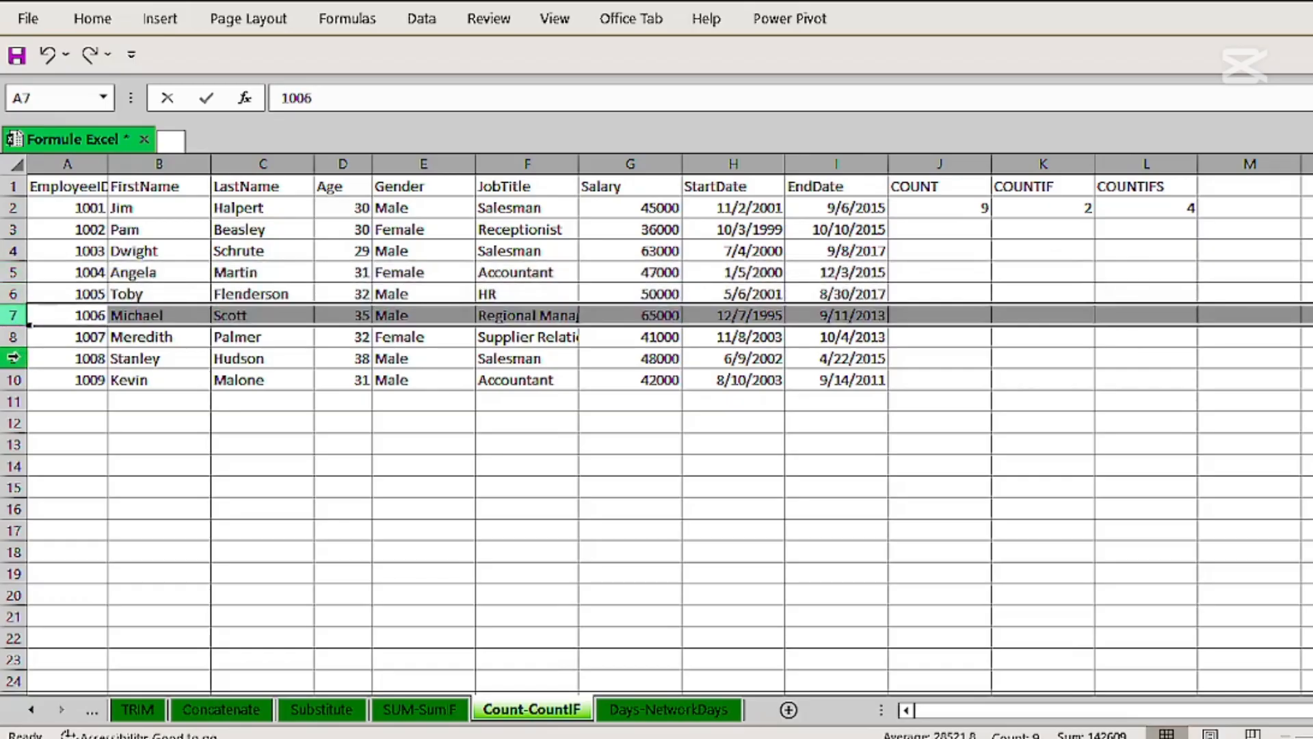
left_click(14, 358)
left_click(14, 380)
Switch to the Days-NetworkDays sheet and check the number format of the EndDate value in I2.
left_click(665, 709)
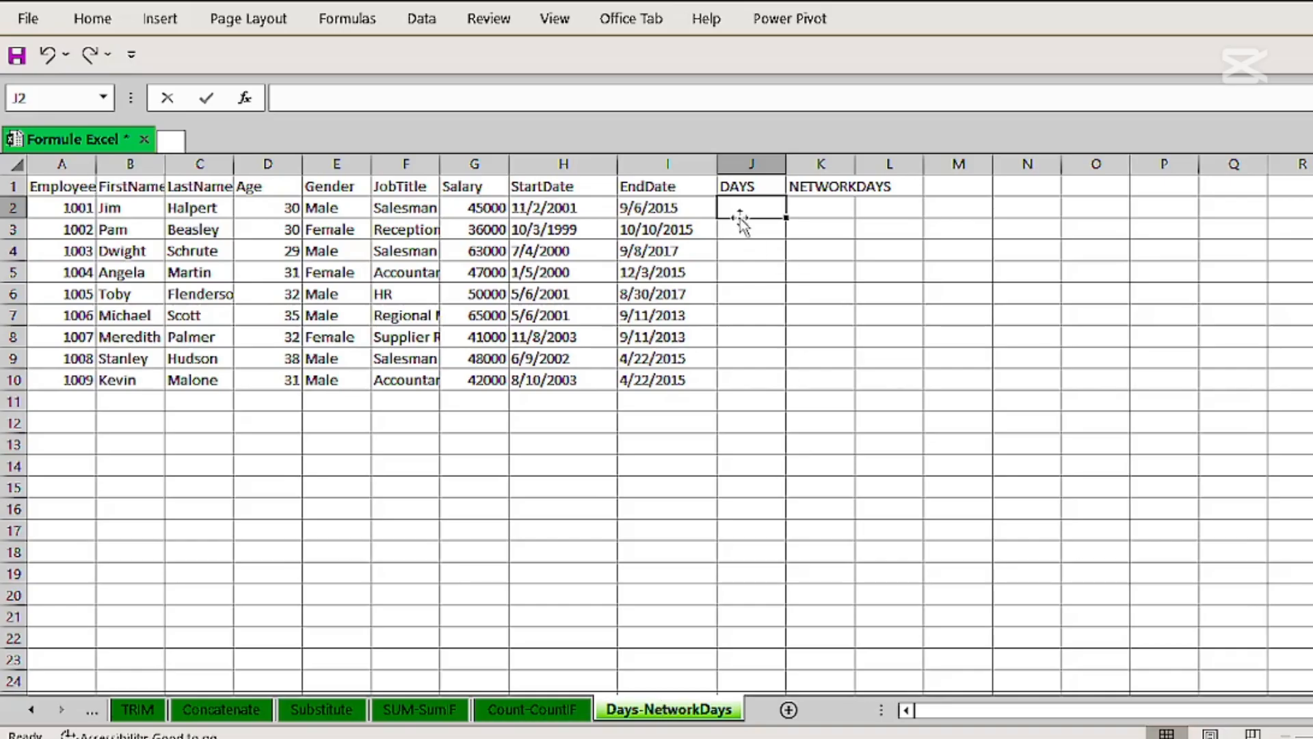
left_click(664, 207)
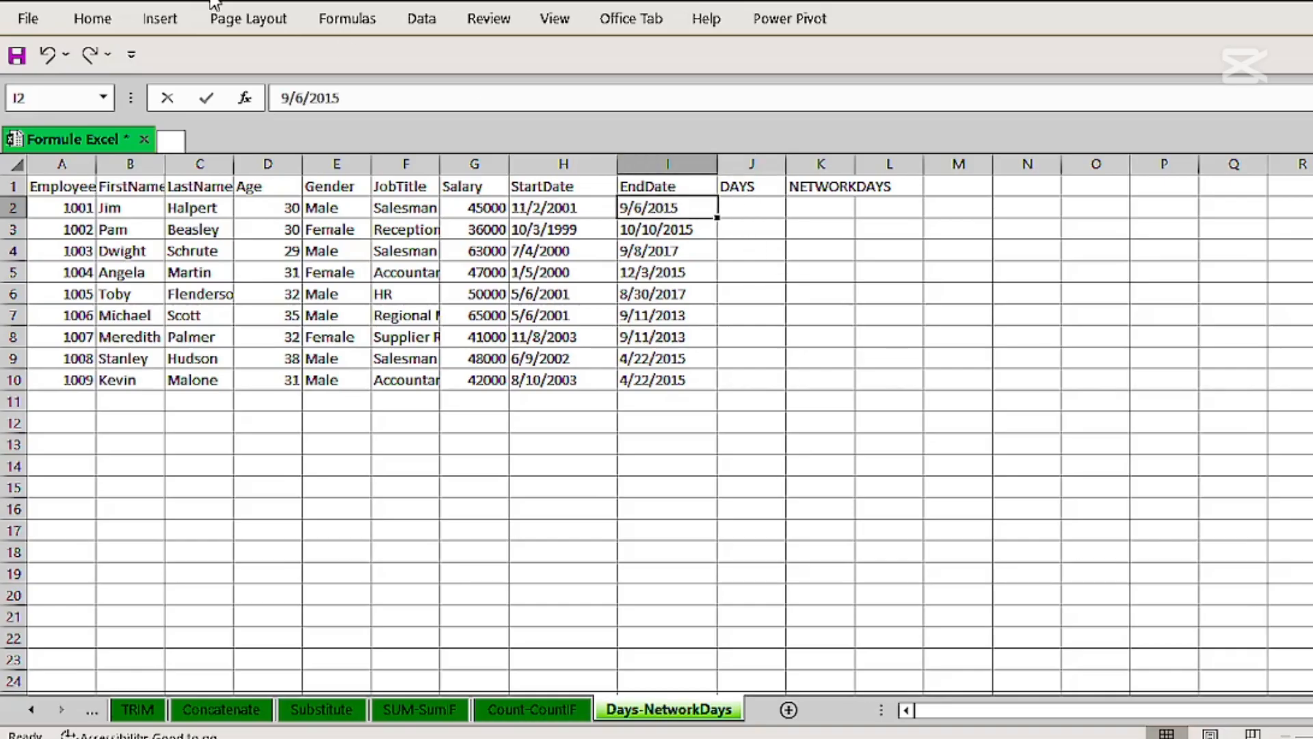
left_click(110, 21)
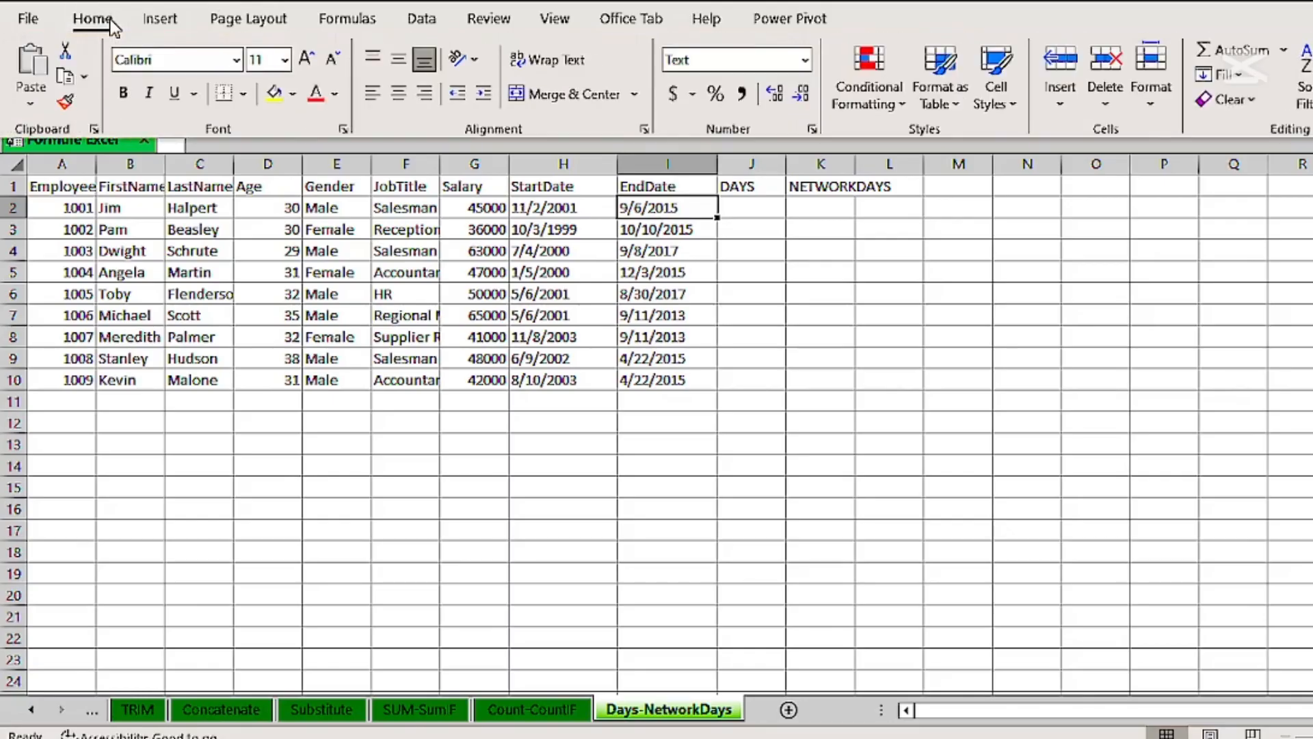
left_click(746, 208)
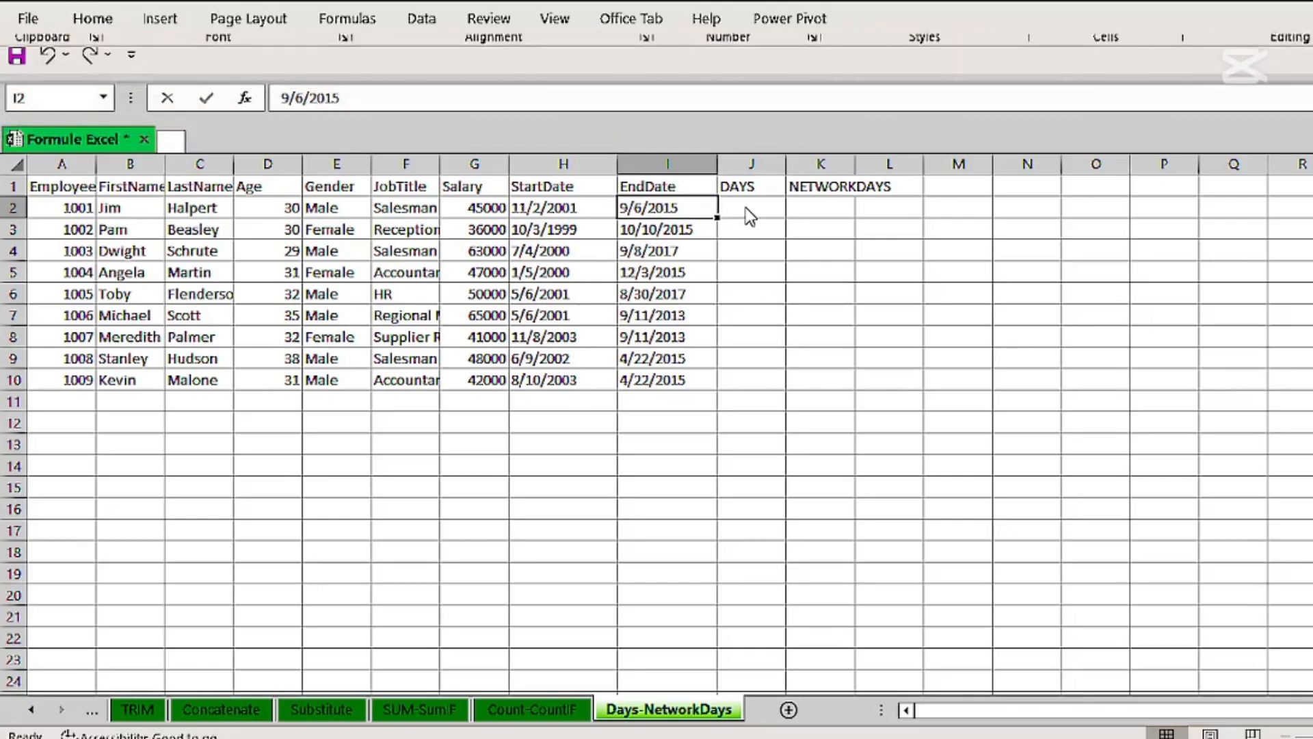
Enter a DAYS formula in J2 with the EndDate range I2:I10 and the StartDate range H2:H10.
double_click(746, 207)
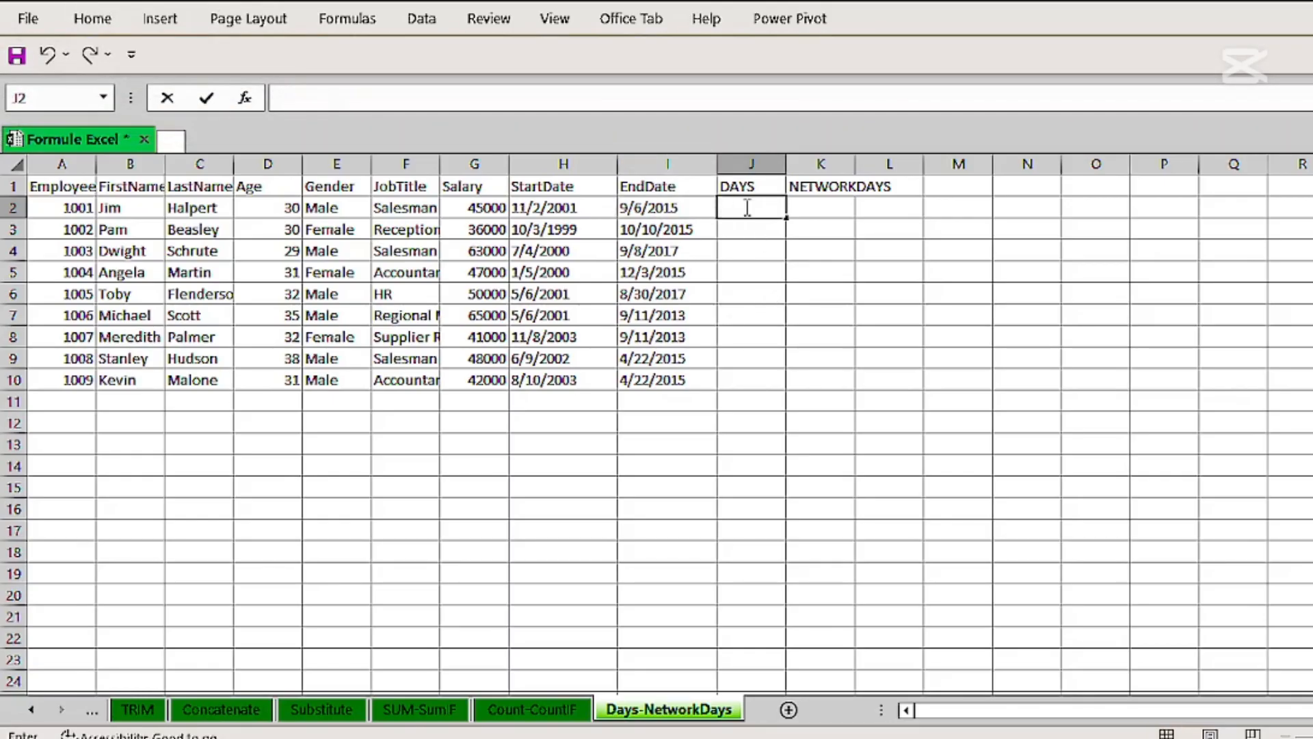
type("=da")
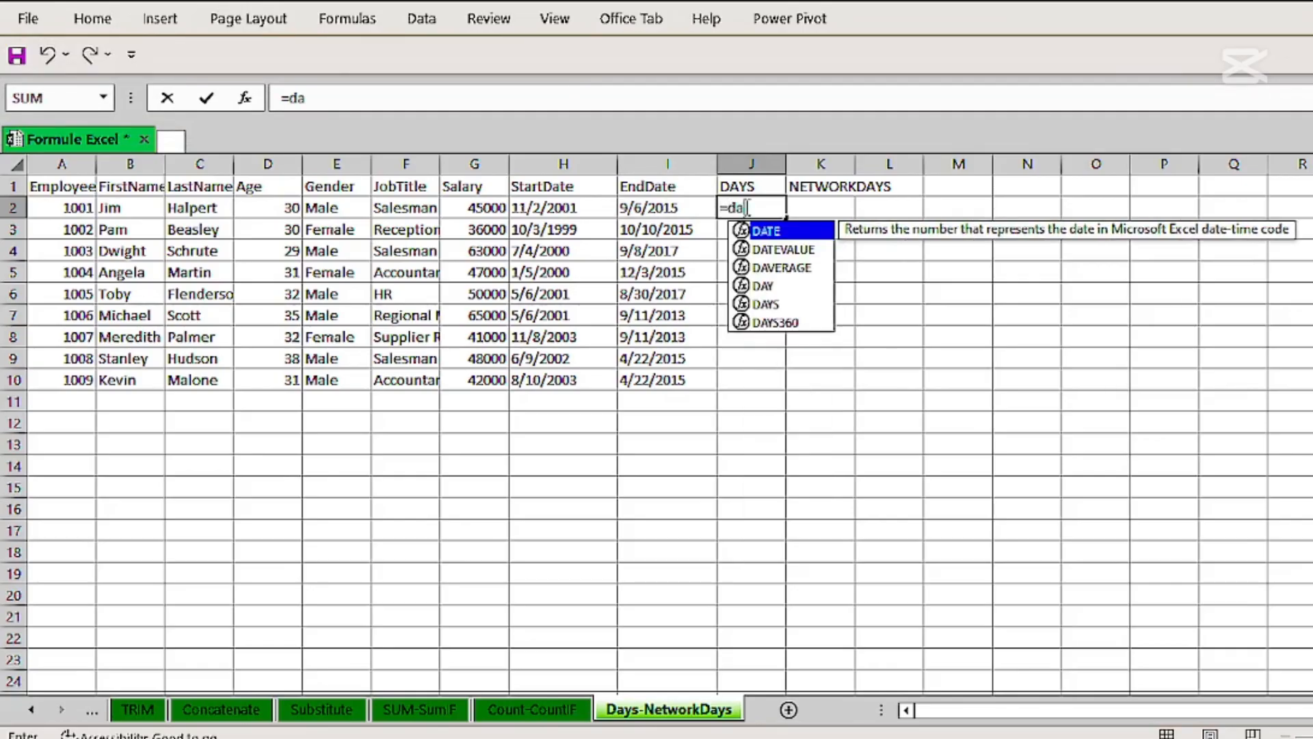
double_click(766, 304)
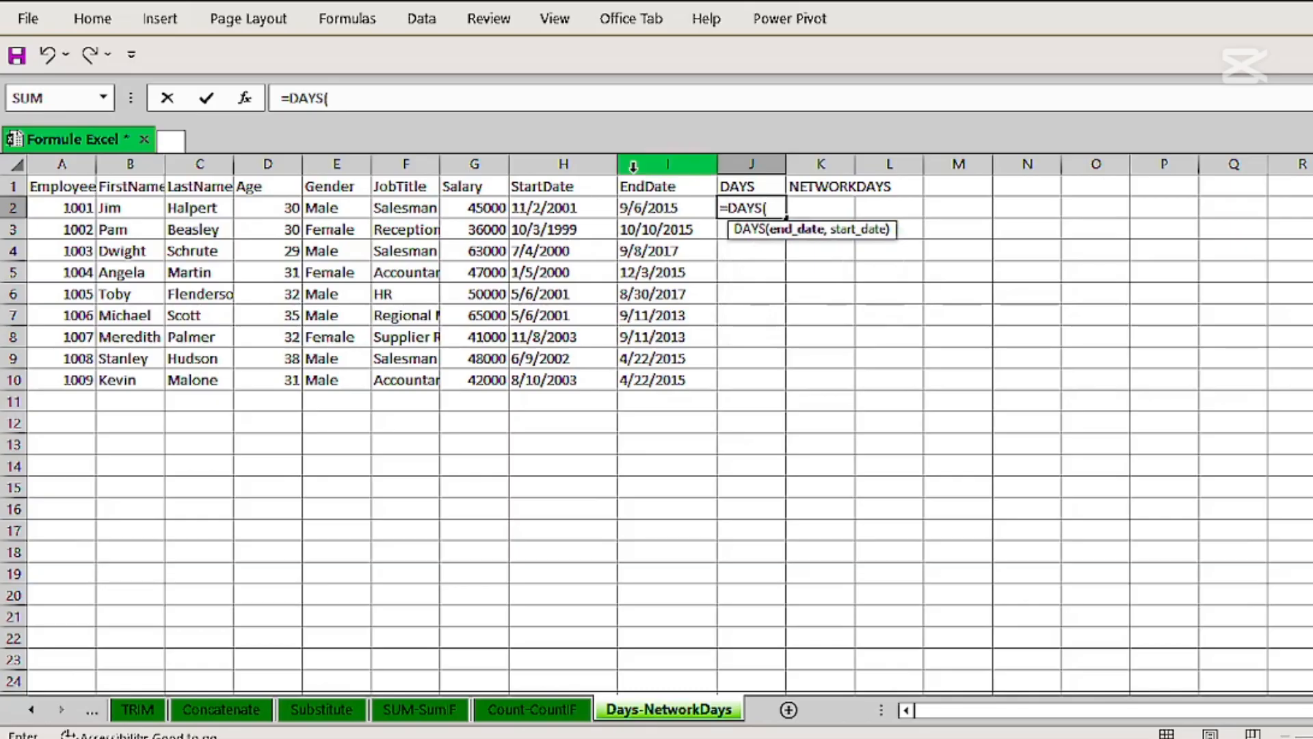
left_click_drag(636, 207, 654, 373)
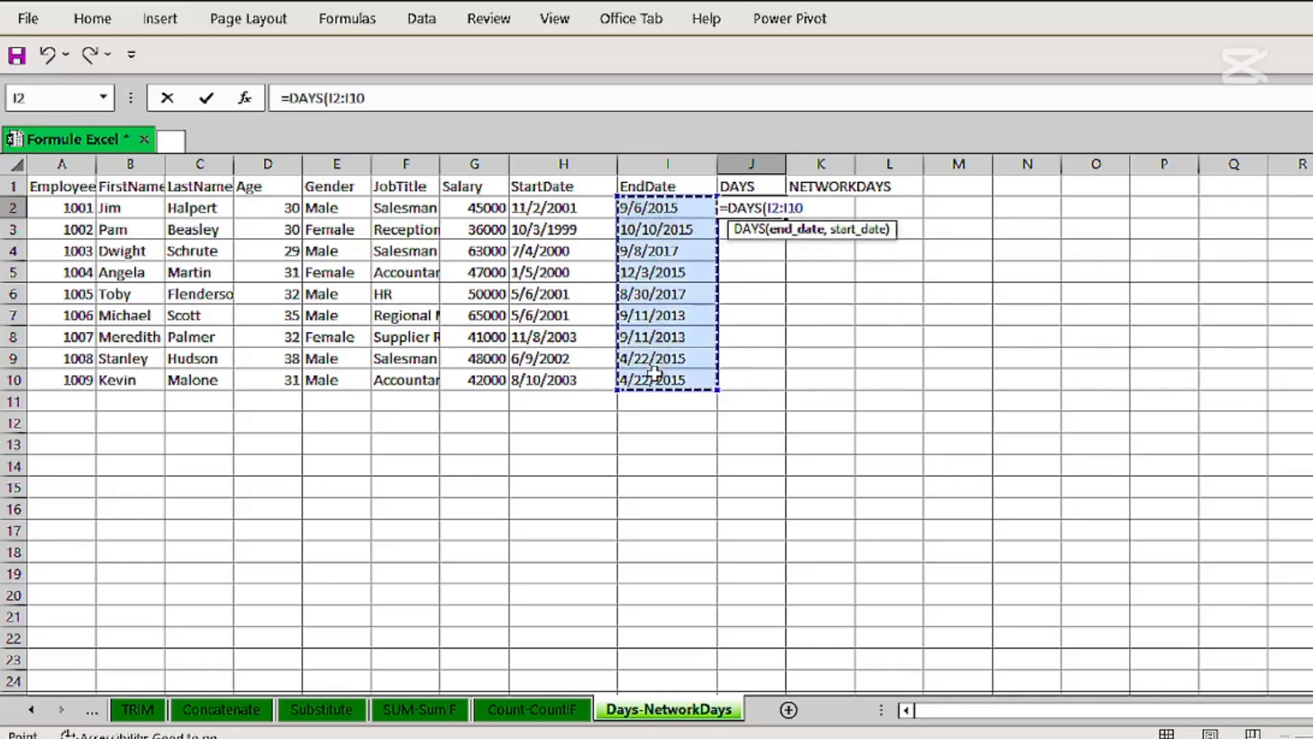
type(",")
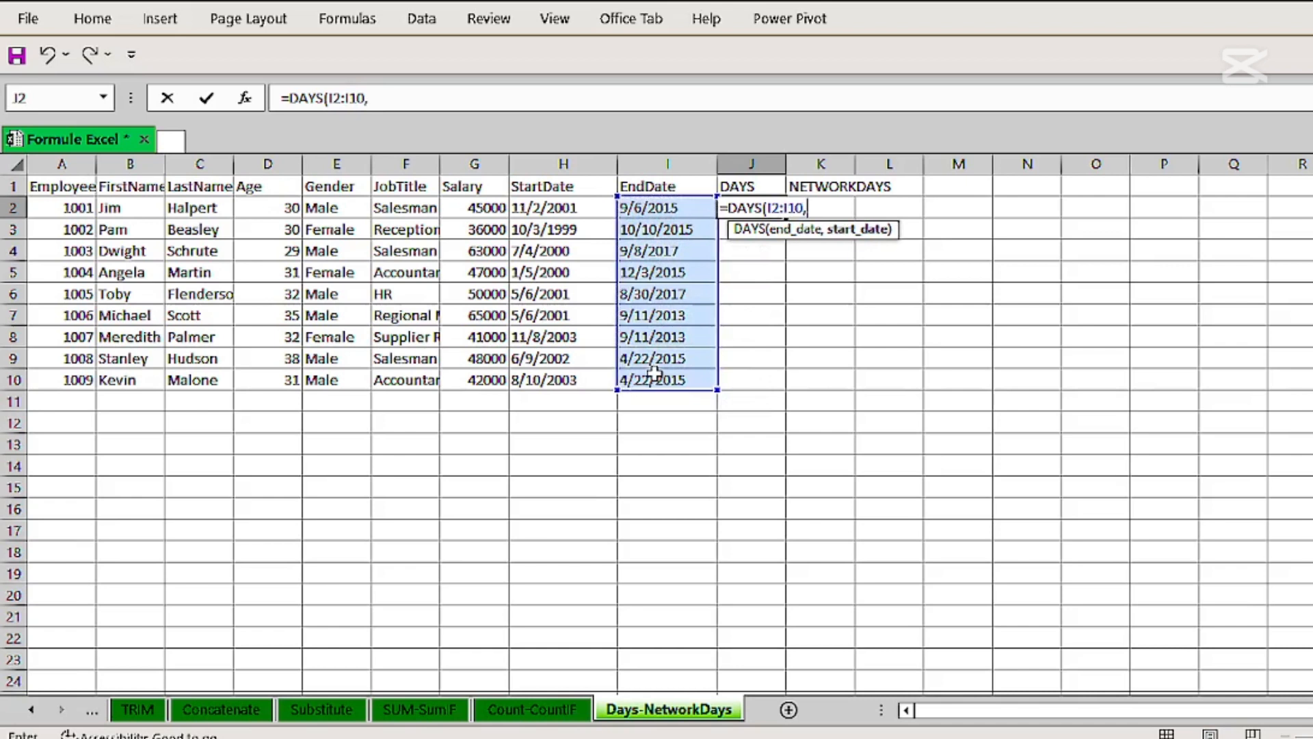
left_click_drag(541, 206, 560, 372)
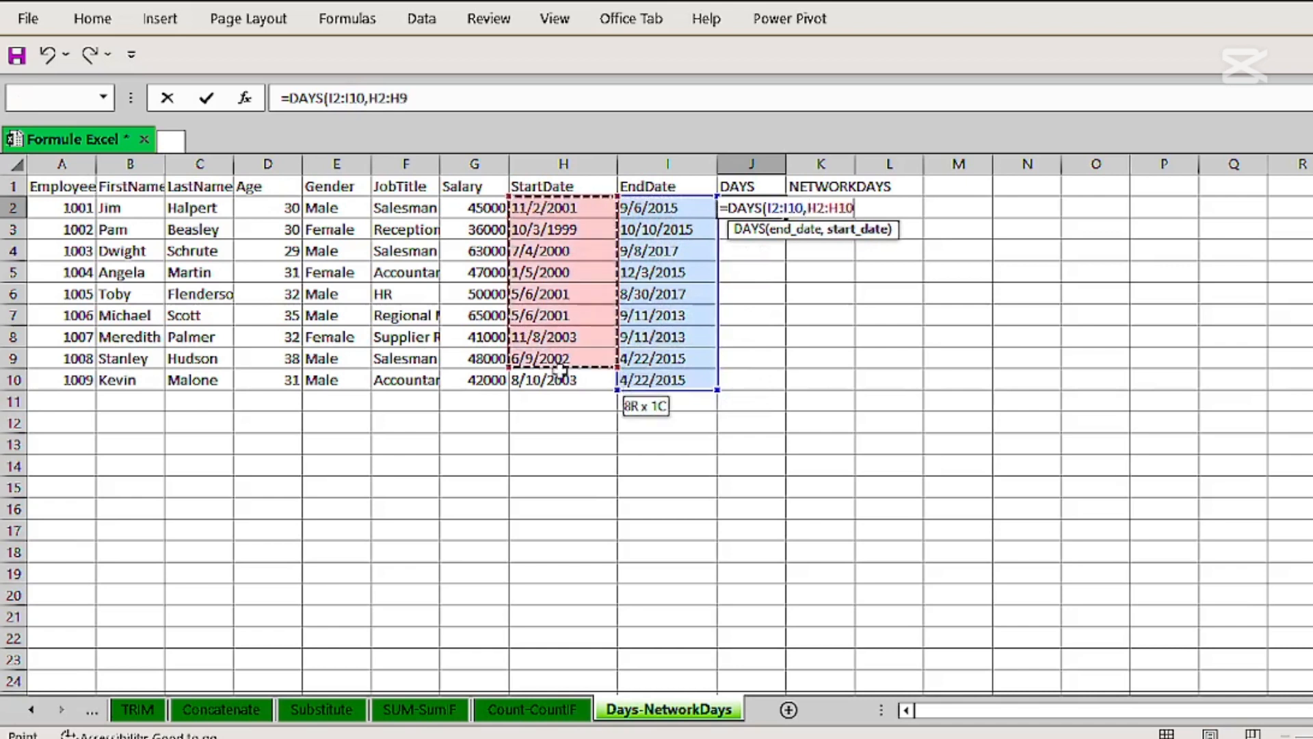
key("Return")
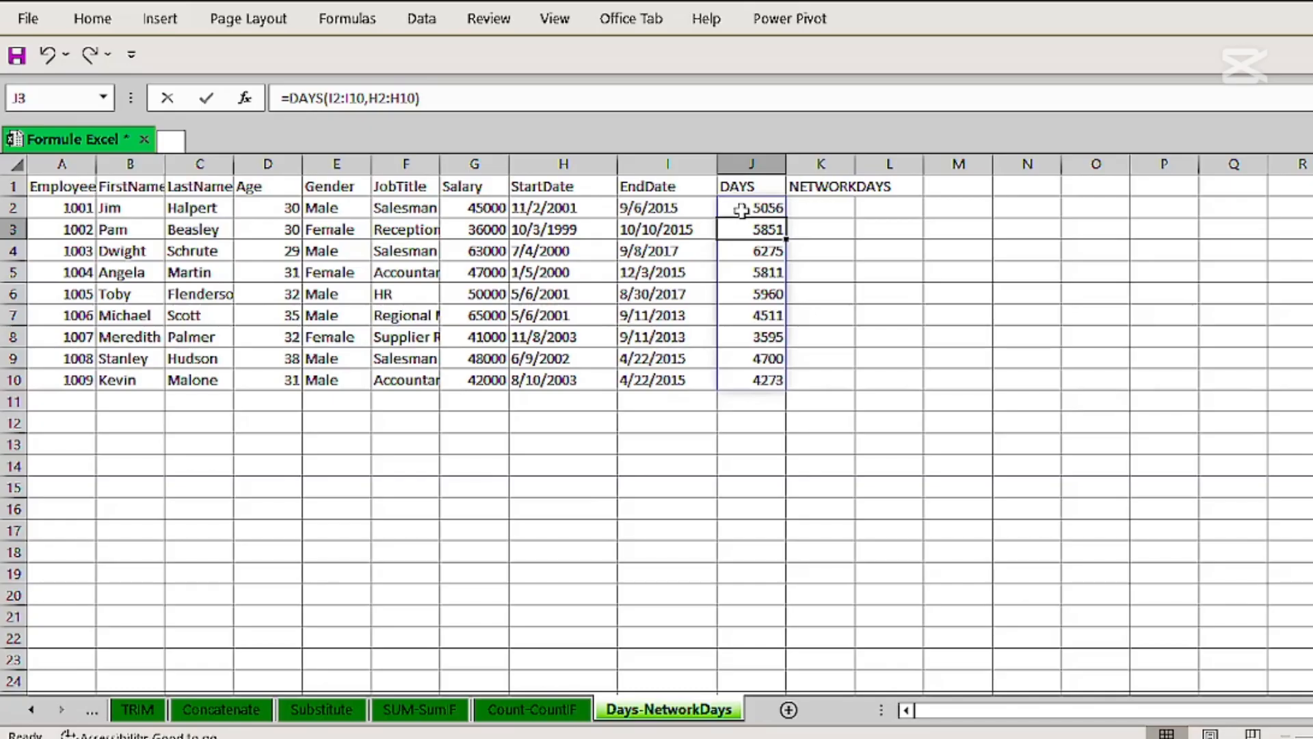
Enter a NETWORKDAYS formula in K2 with start dates H2:H10 and end dates I2:I10, leaving out the optional holidays argument.
left_click(831, 210)
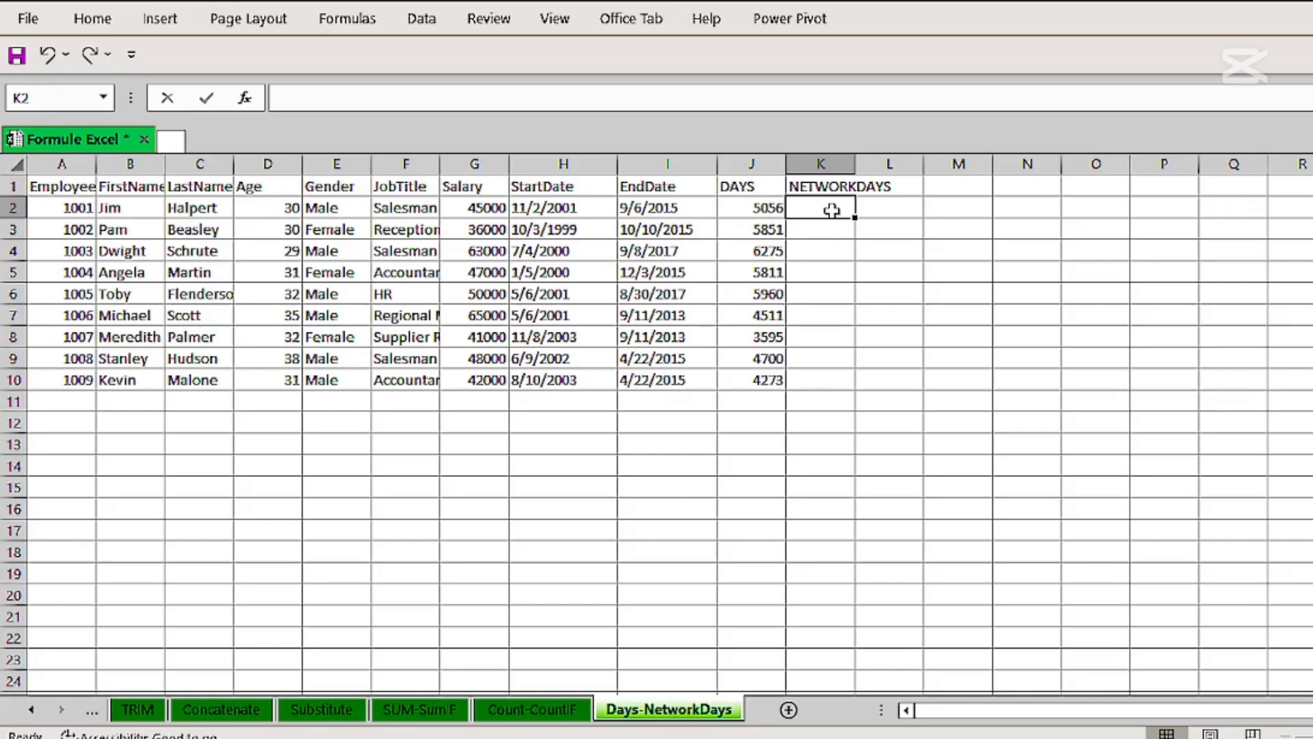
type("=net")
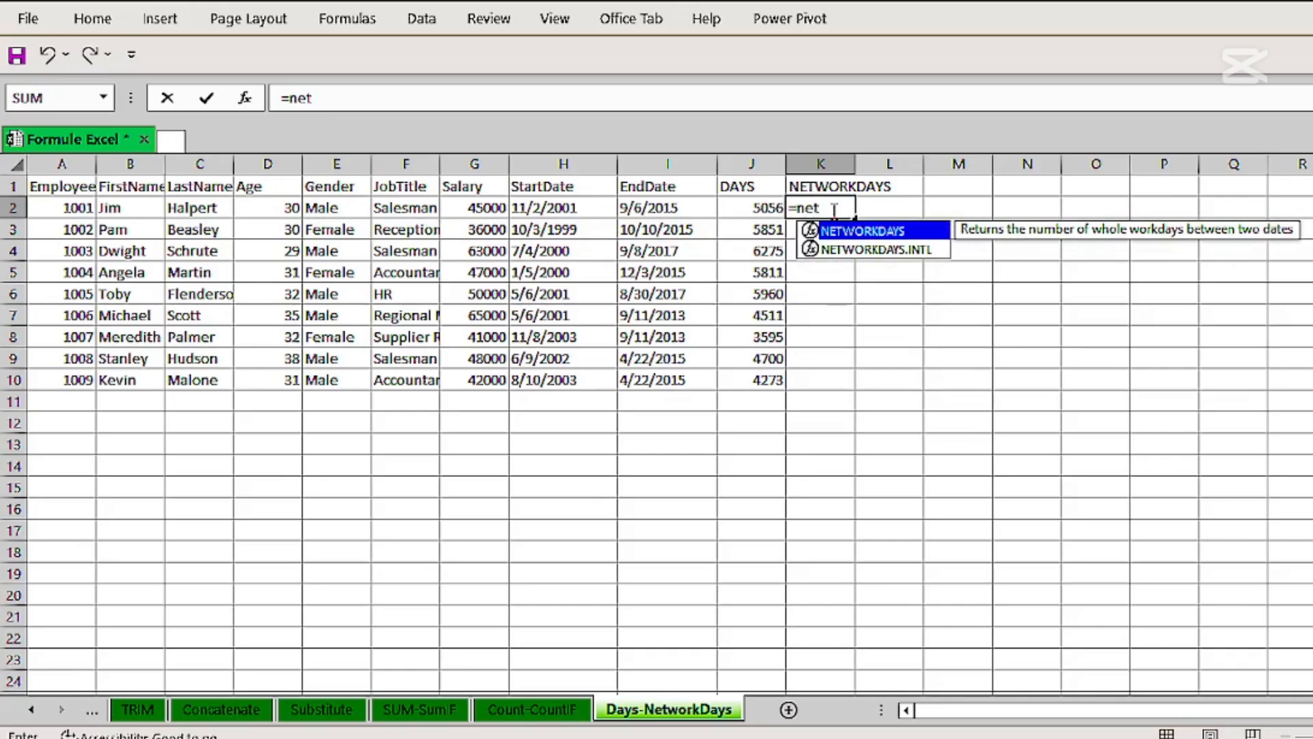
key("Tab")
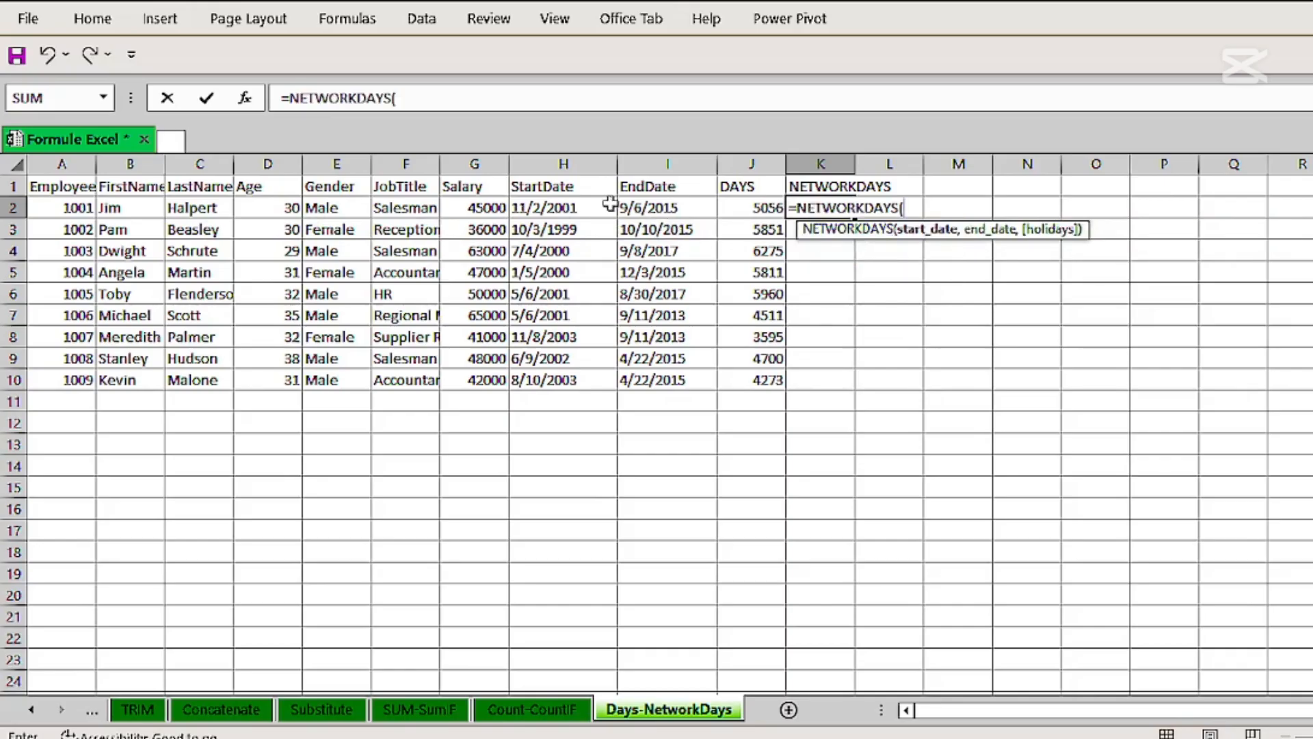
left_click_drag(551, 208, 549, 383)
type(",")
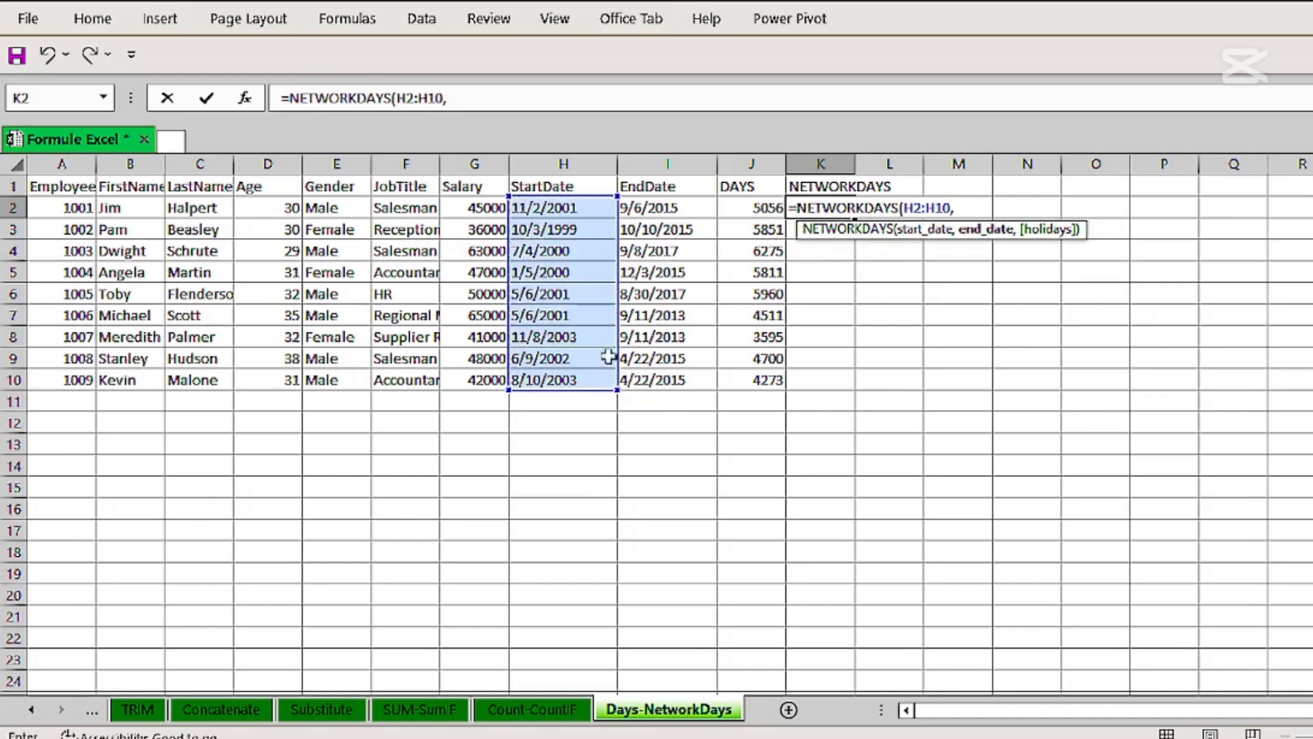
left_click_drag(640, 208, 649, 380)
type(",")
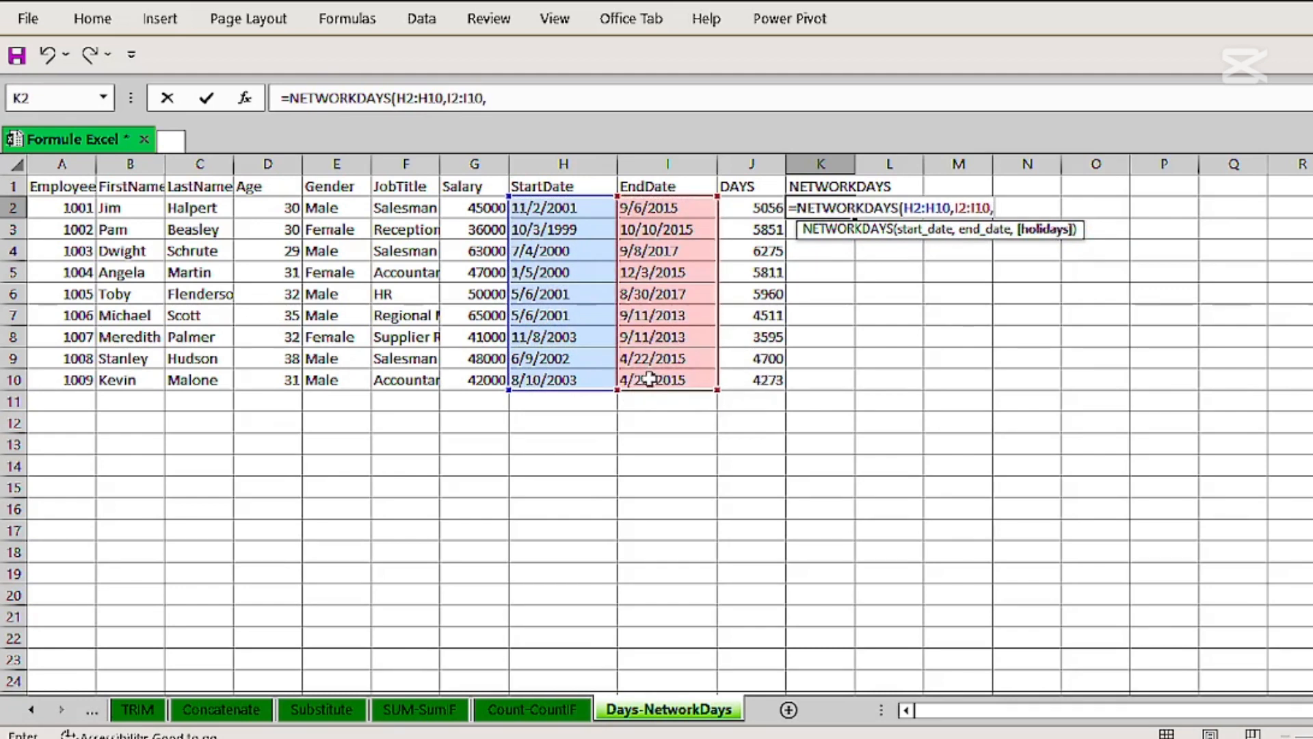
key("BackSpace")
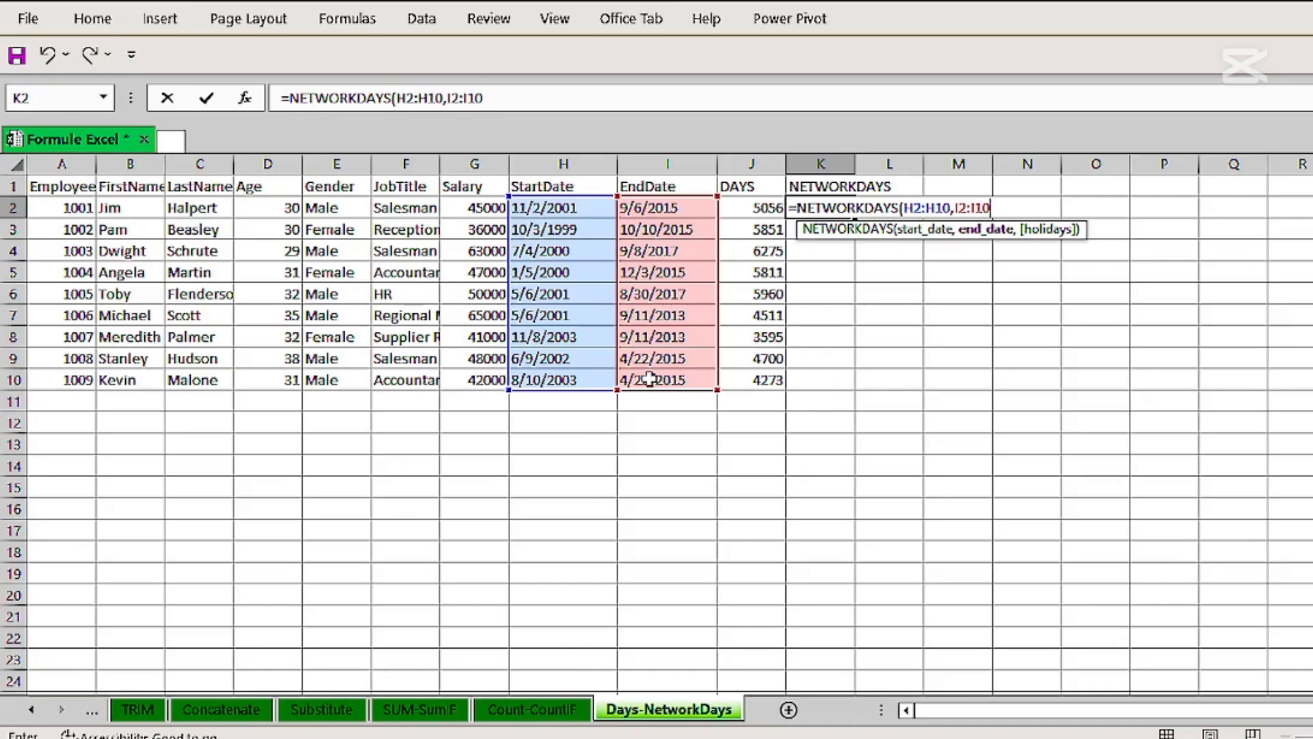
key("Tab")
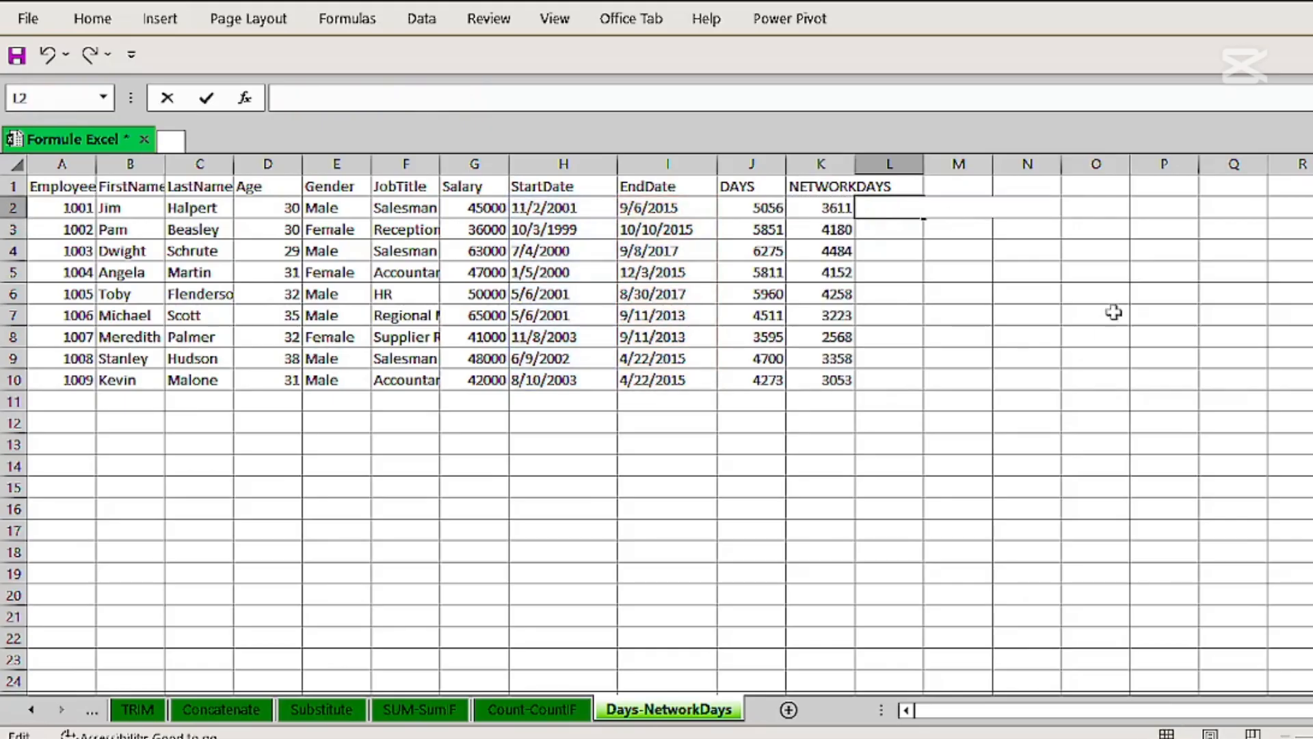